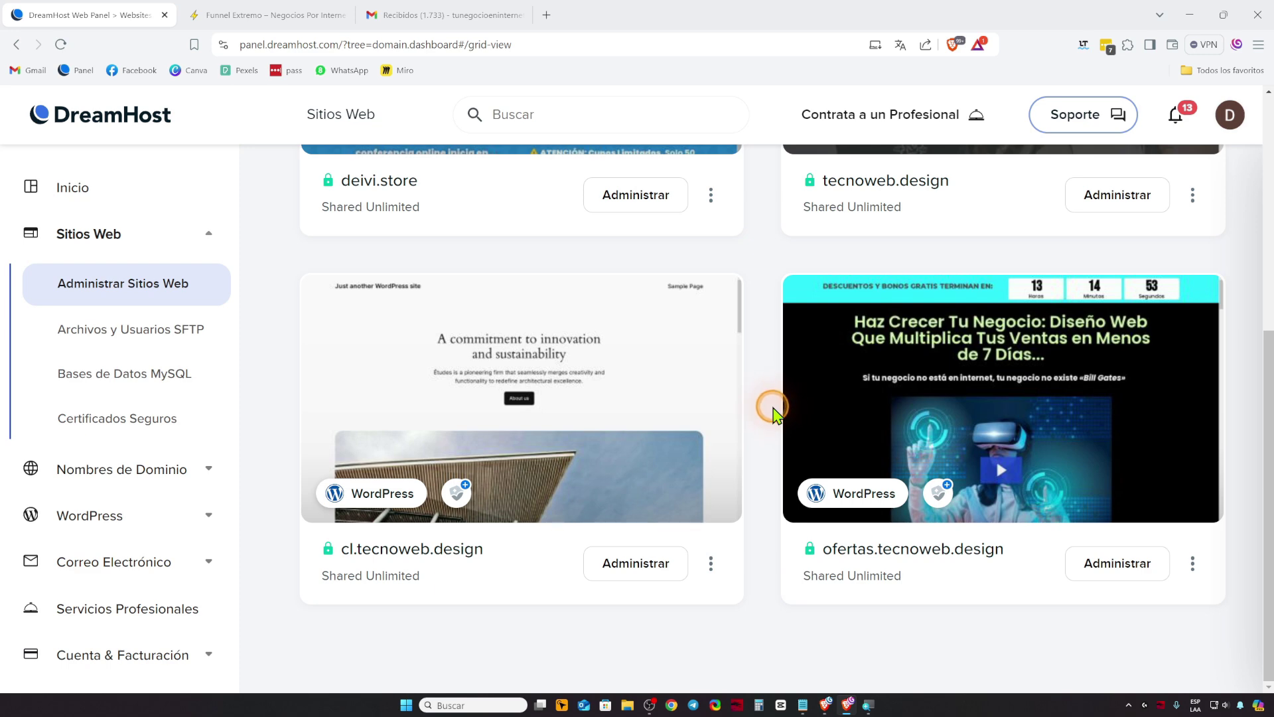
Review the ingresoreal.net domain details in Namecheap and the list of hosted websites in the DreamHost panel
mouse_move(830, 707)
click(823, 671)
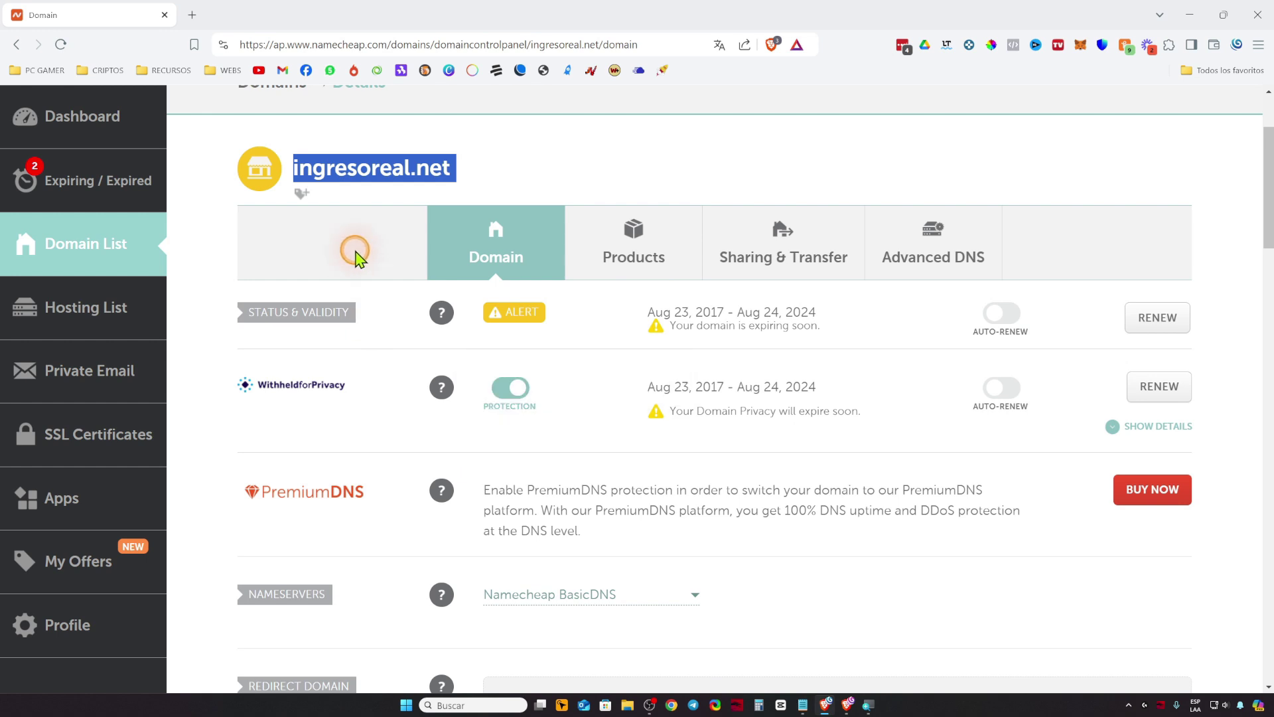
click(510, 161)
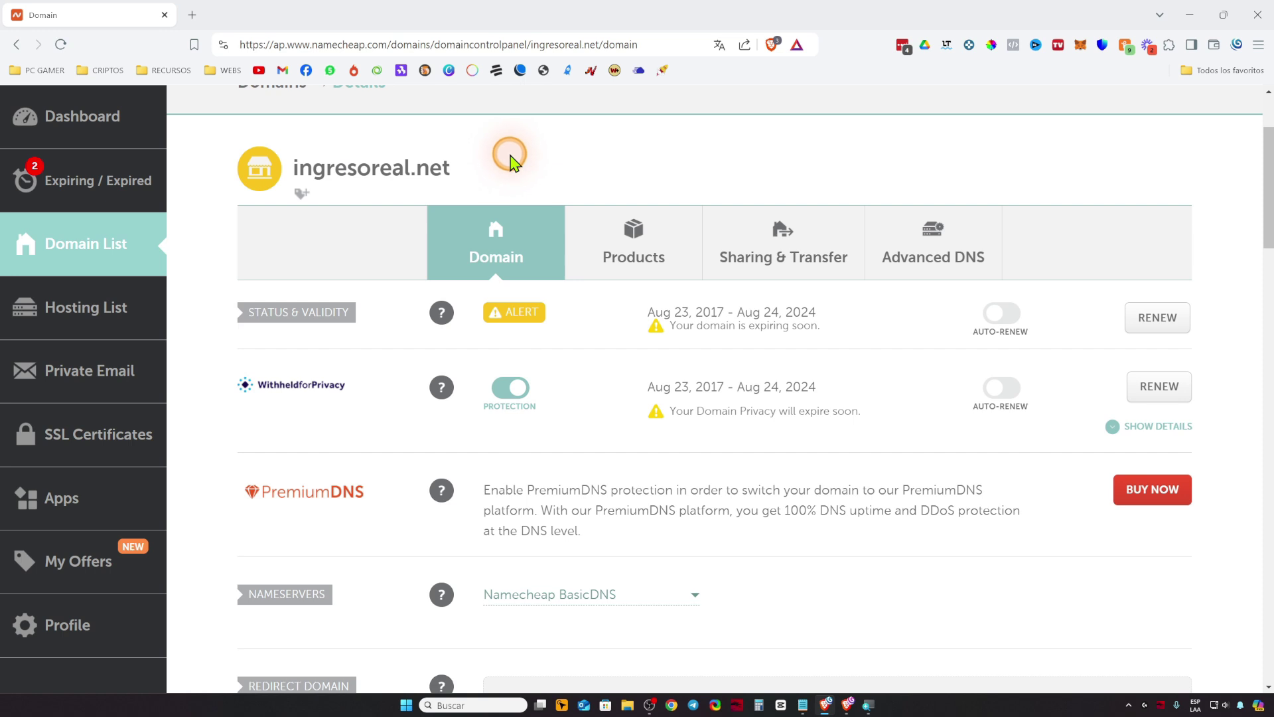
click(847, 705)
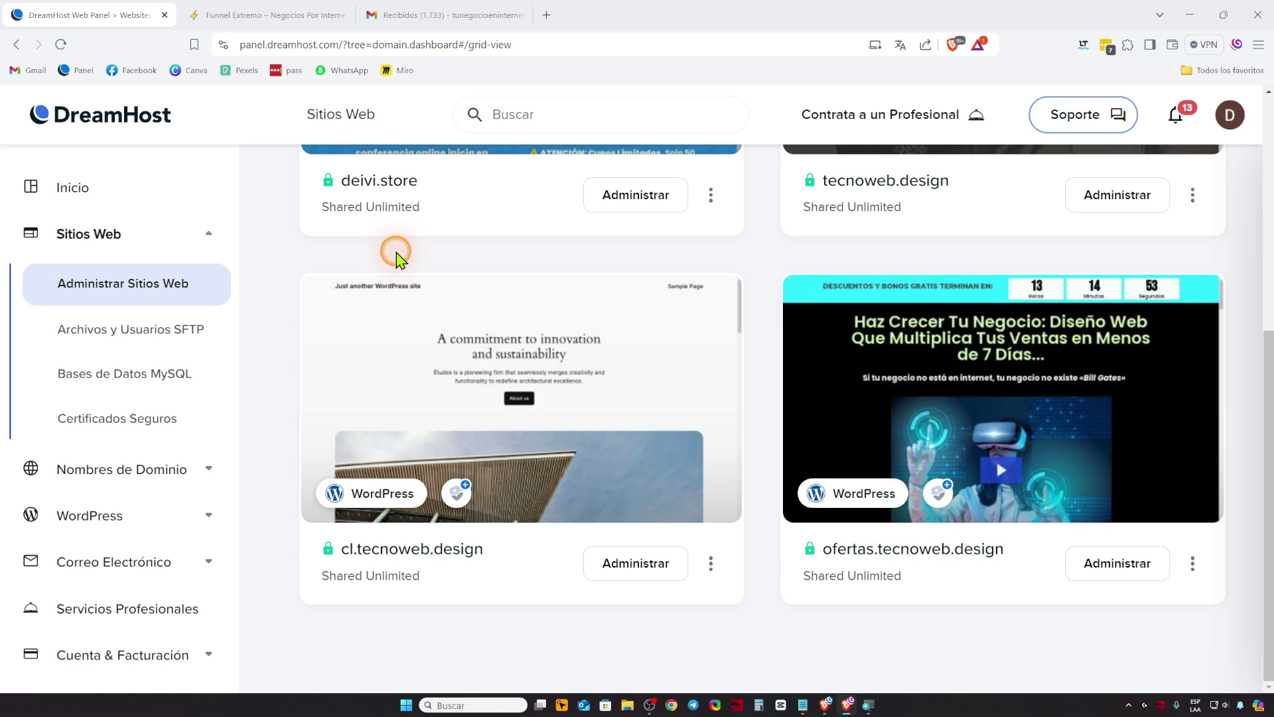
scroll(620, 165, up, 5)
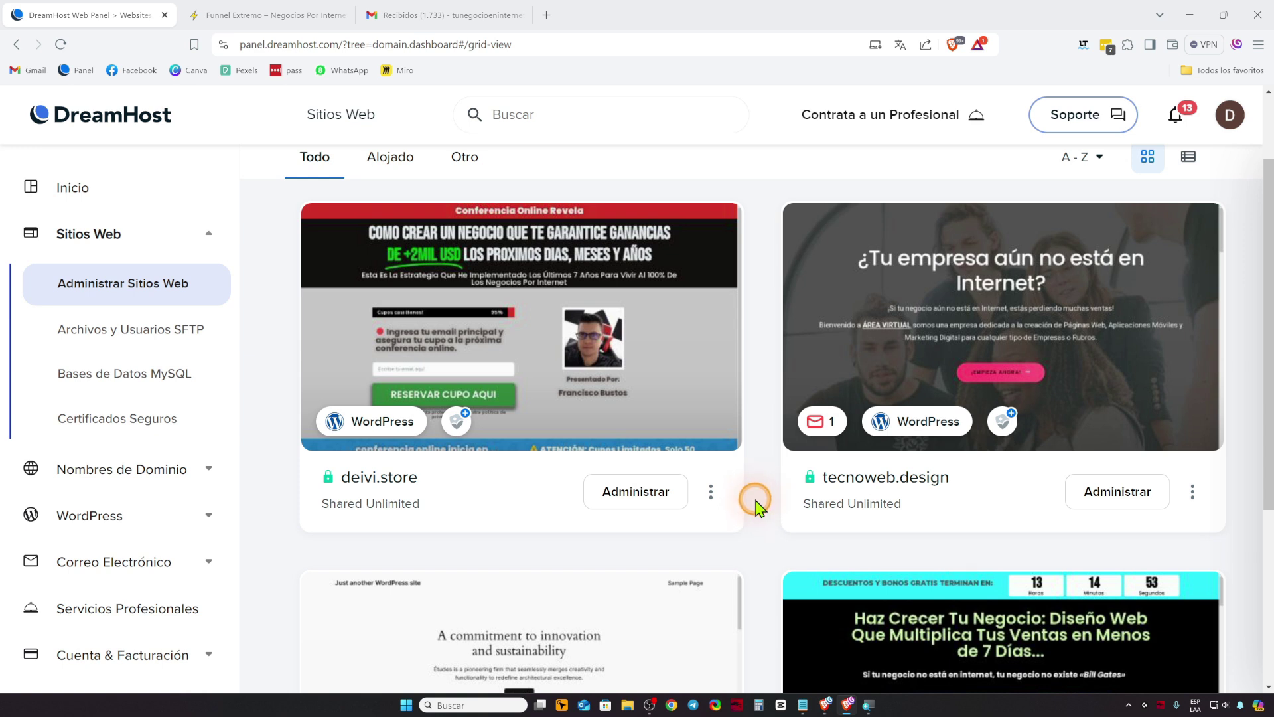
click(826, 704)
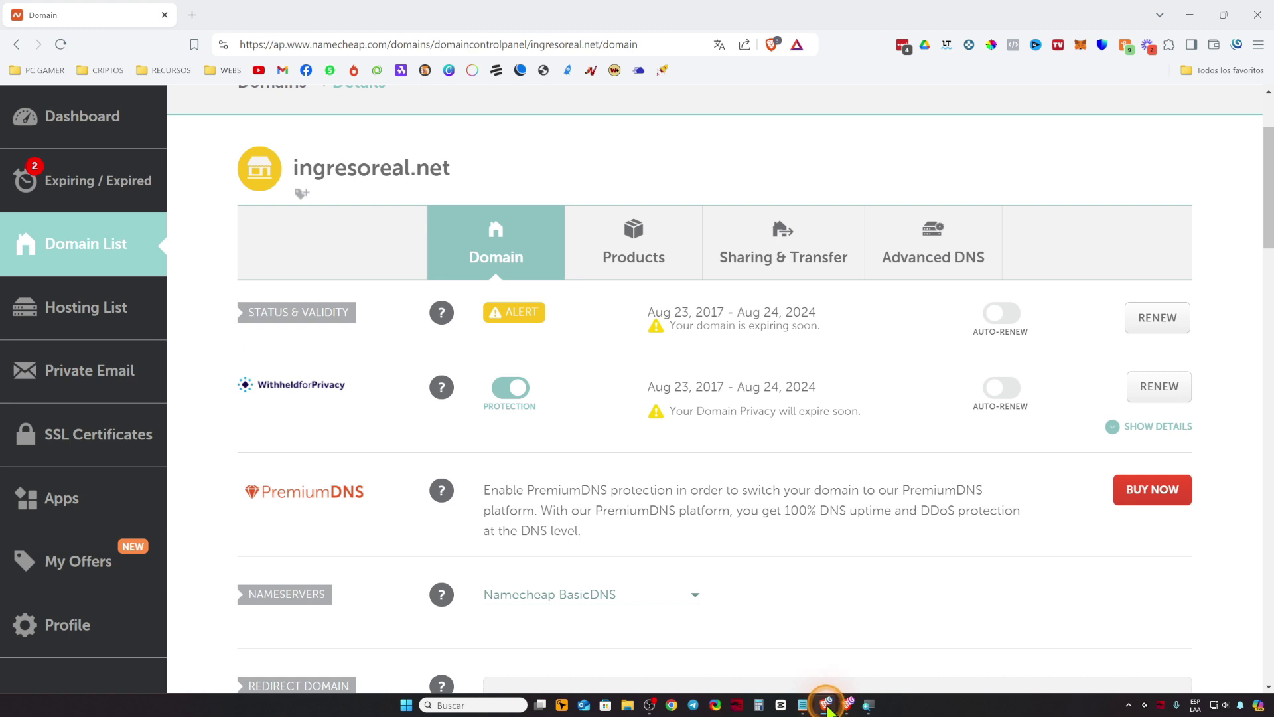
click(826, 704)
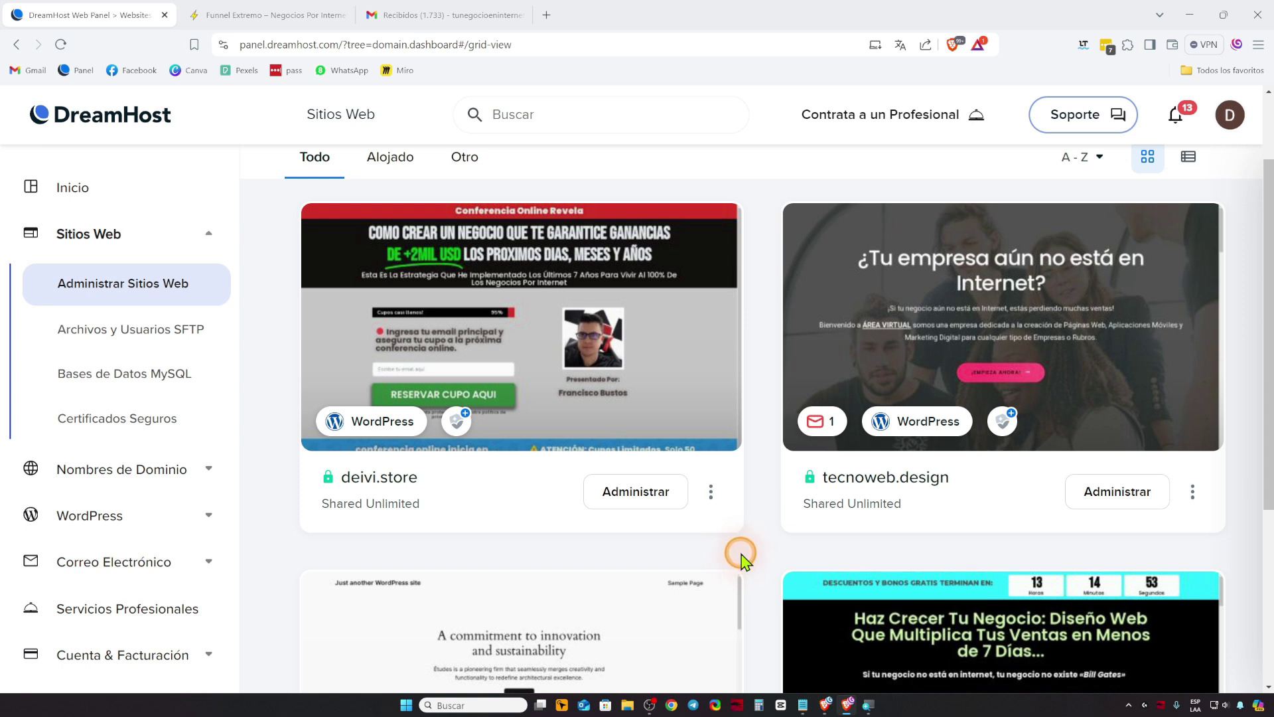
Open the domain name change form for the cl.tecnoweb.design site in DreamHost and choose to enter a new domain
scroll(690, 568, down, 1)
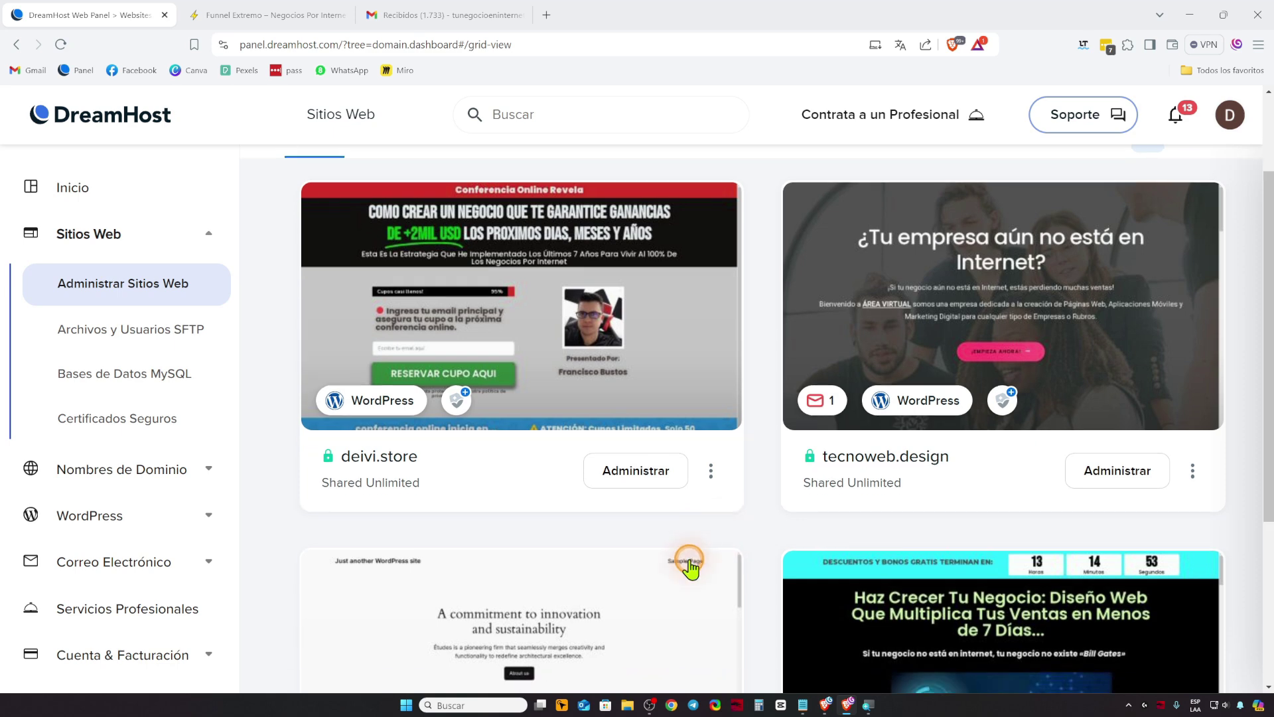
scroll(543, 524, down, 3)
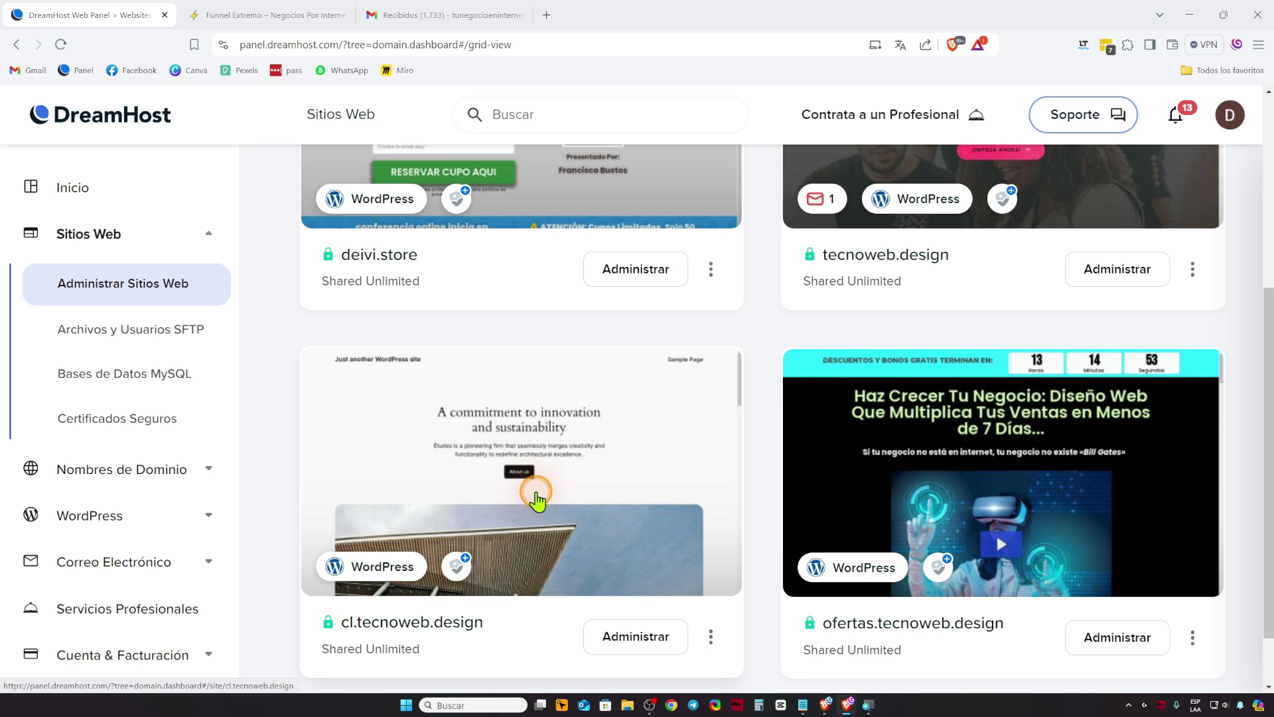
scroll(537, 499, down, 1)
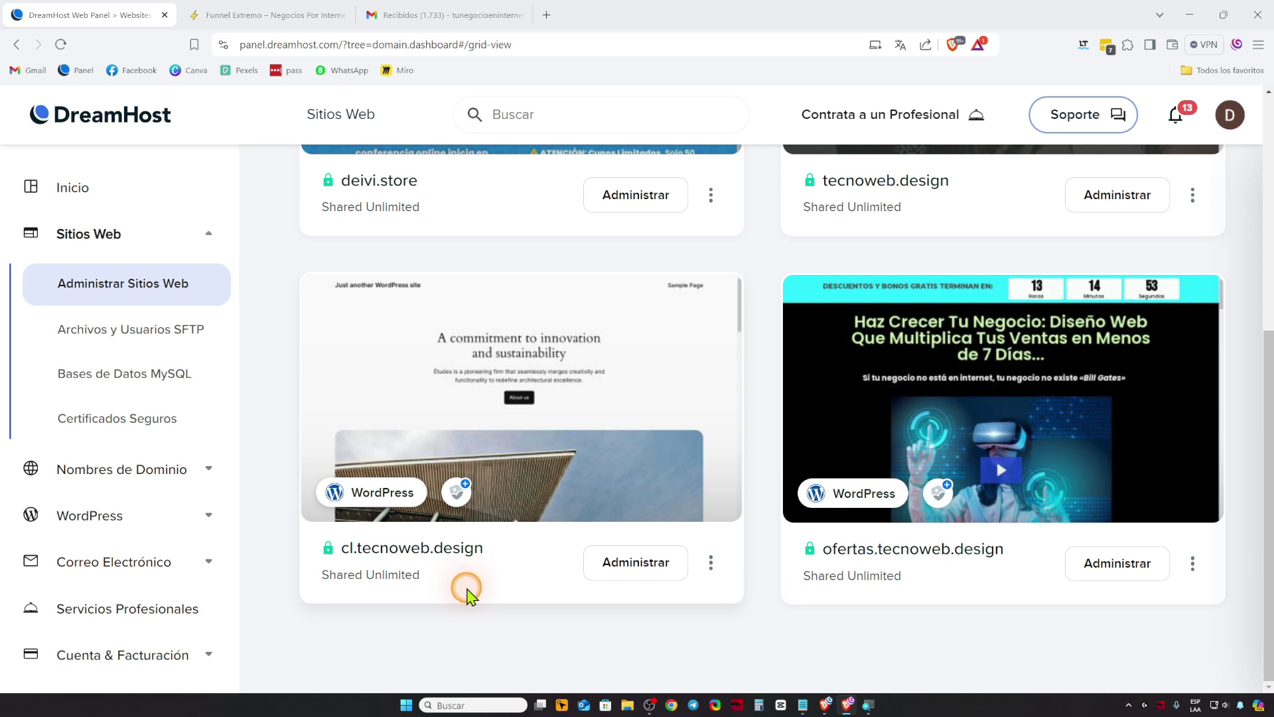
click(634, 567)
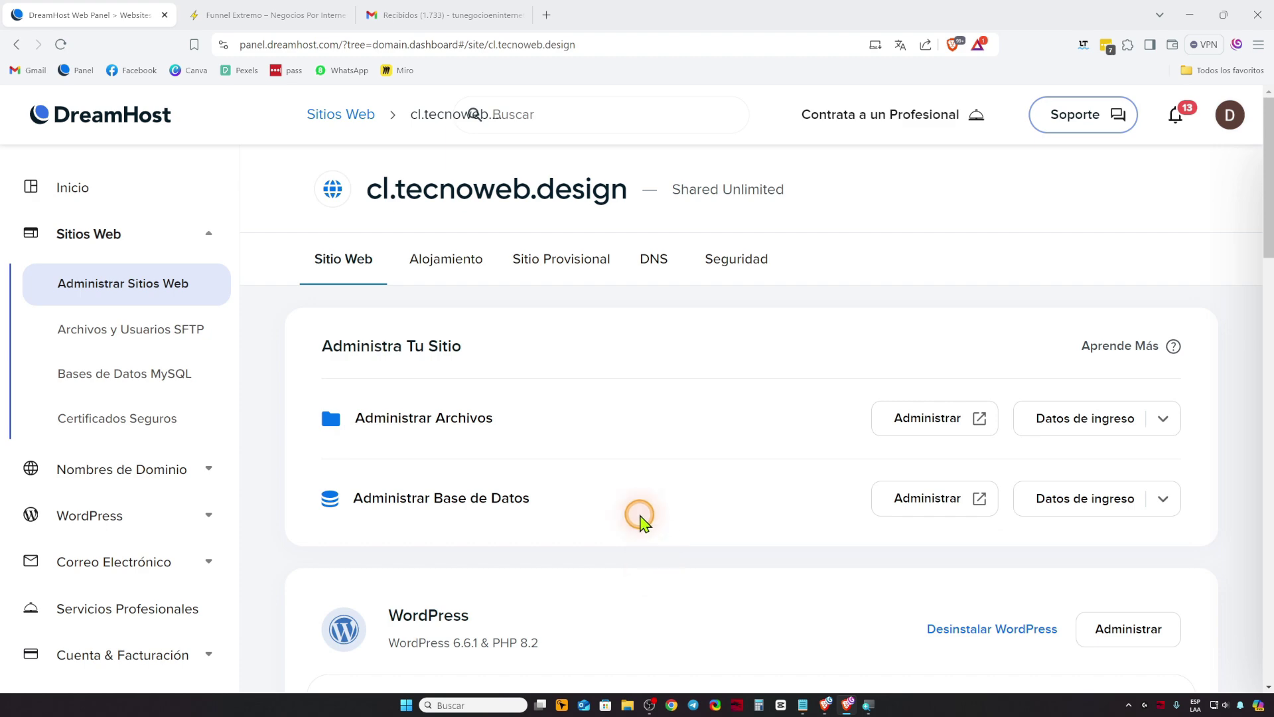
scroll(412, 374, down, 8)
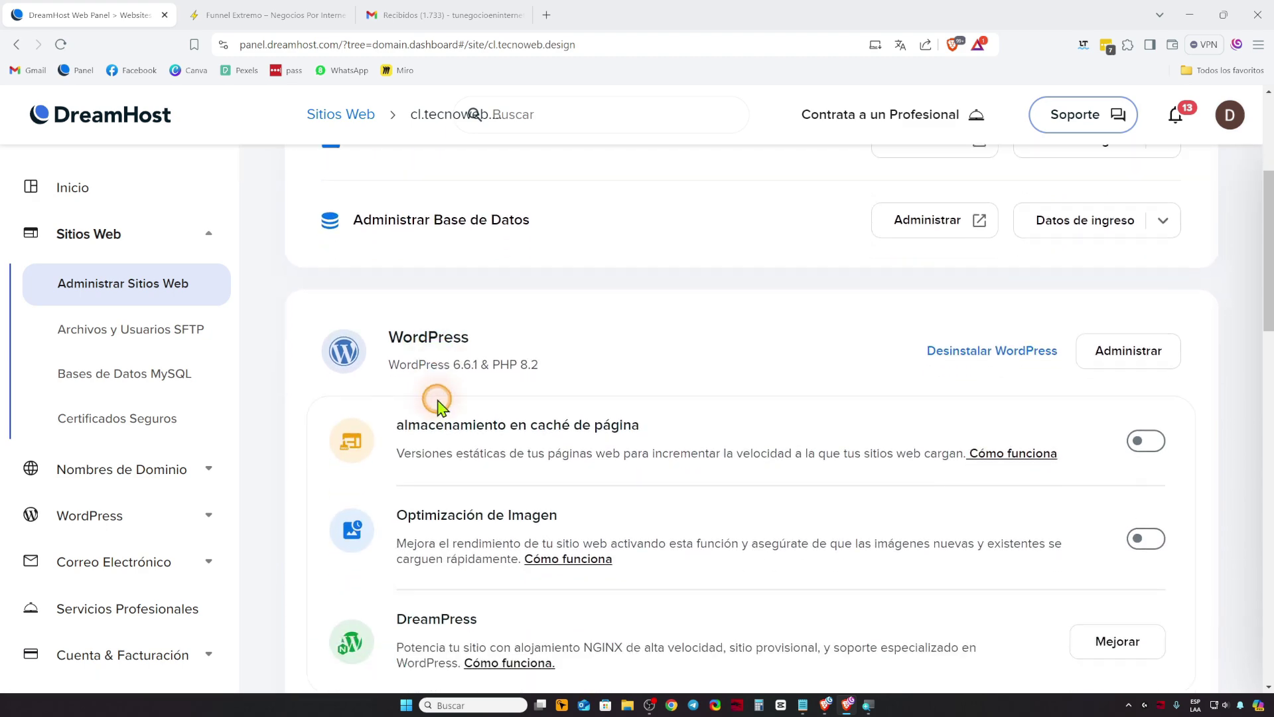
scroll(466, 428, down, 7)
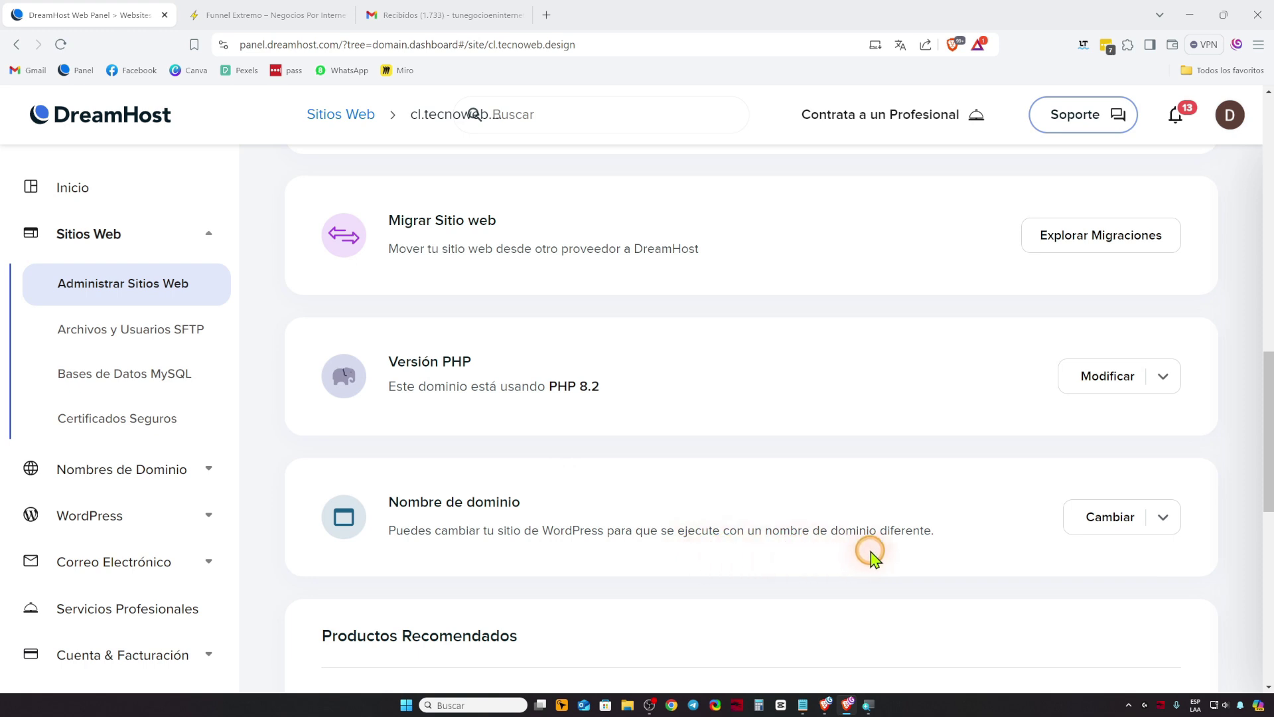
click(1103, 516)
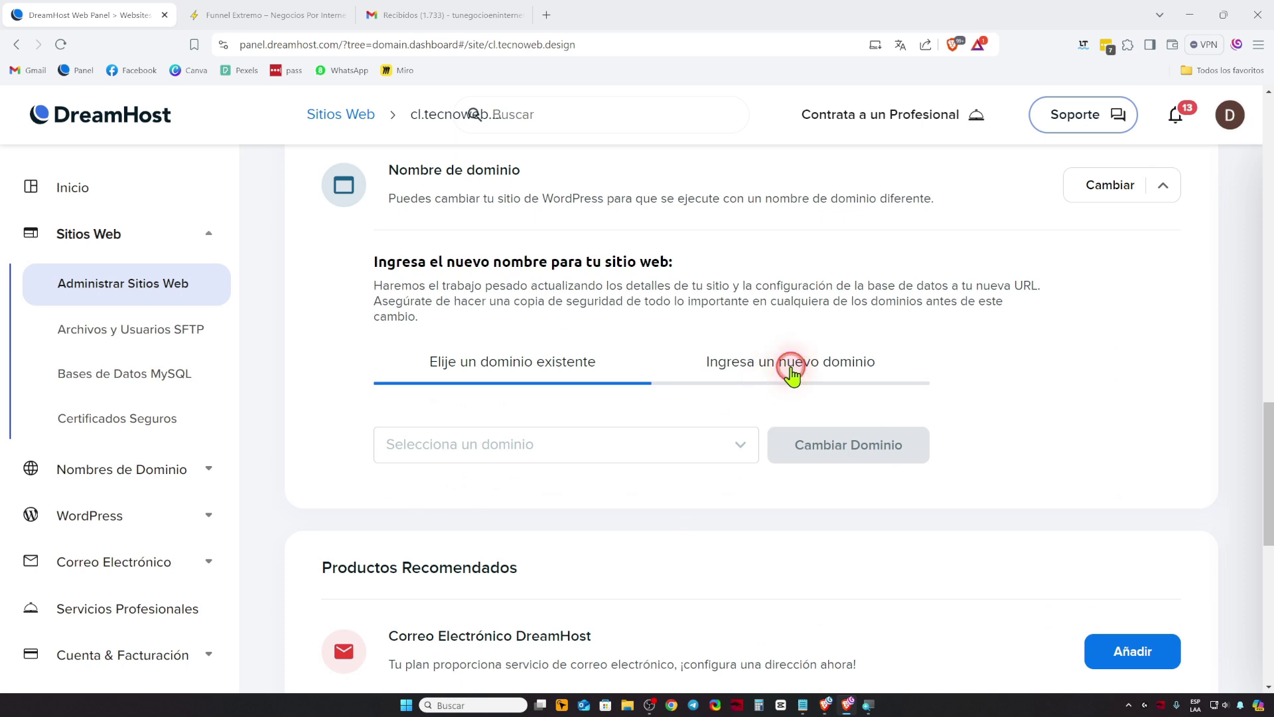
click(773, 388)
click(481, 438)
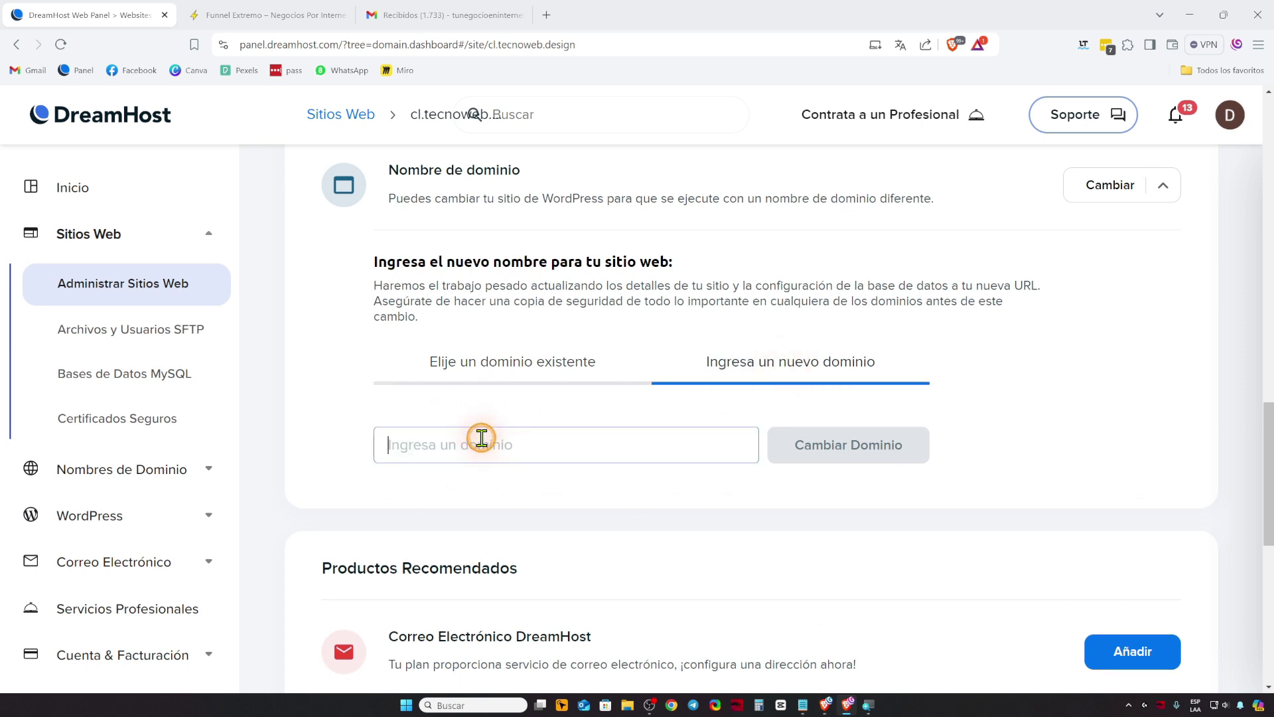
Copy the domain name ingresoreal.net from Namecheap and enter it as the site's new domain in DreamHost
click(847, 705)
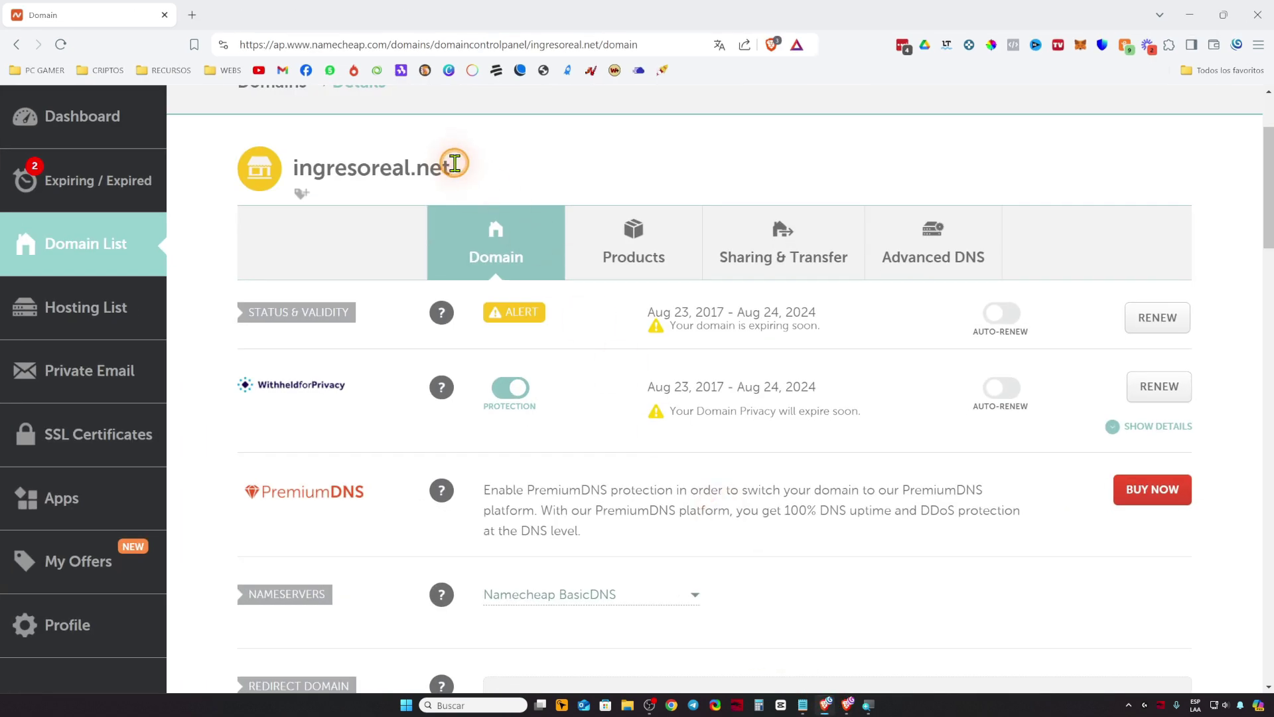
drag(454, 163, 292, 167)
key(ctrl+c)
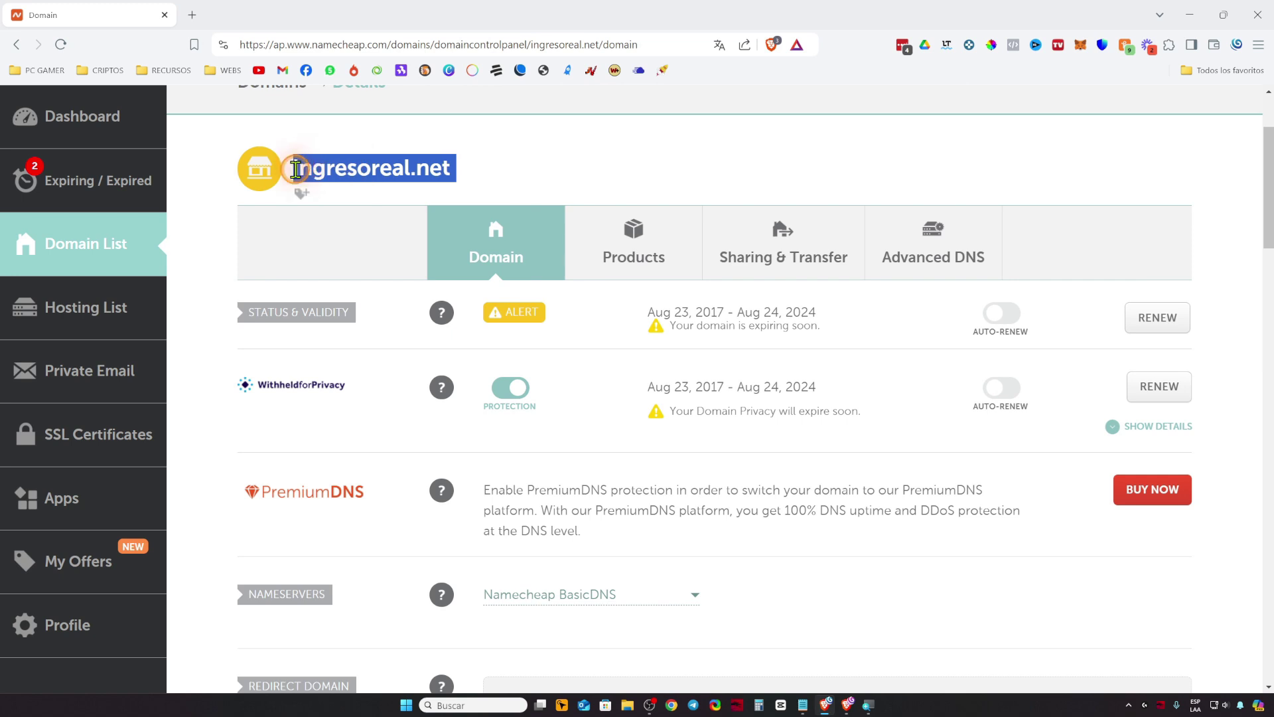
click(830, 707)
click(486, 443)
key(ctrl+v)
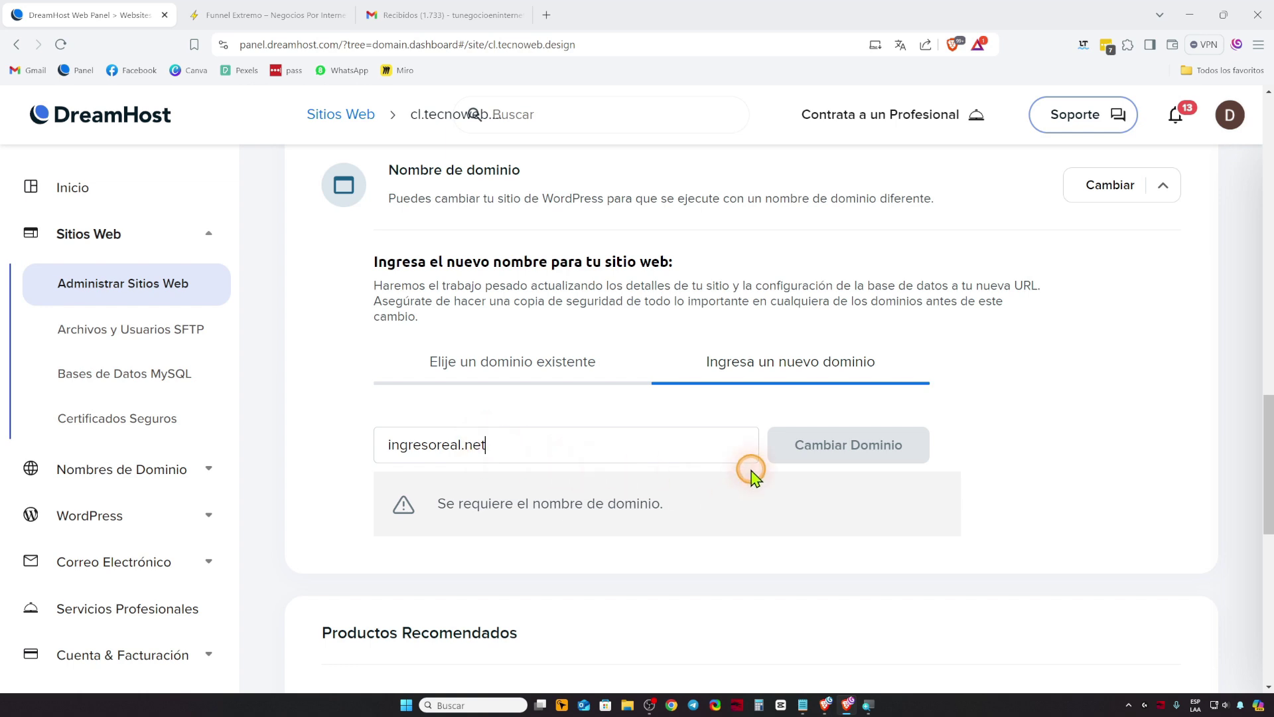
Confirm ownership of ingresoreal.net and submit the domain change for the site
click(553, 532)
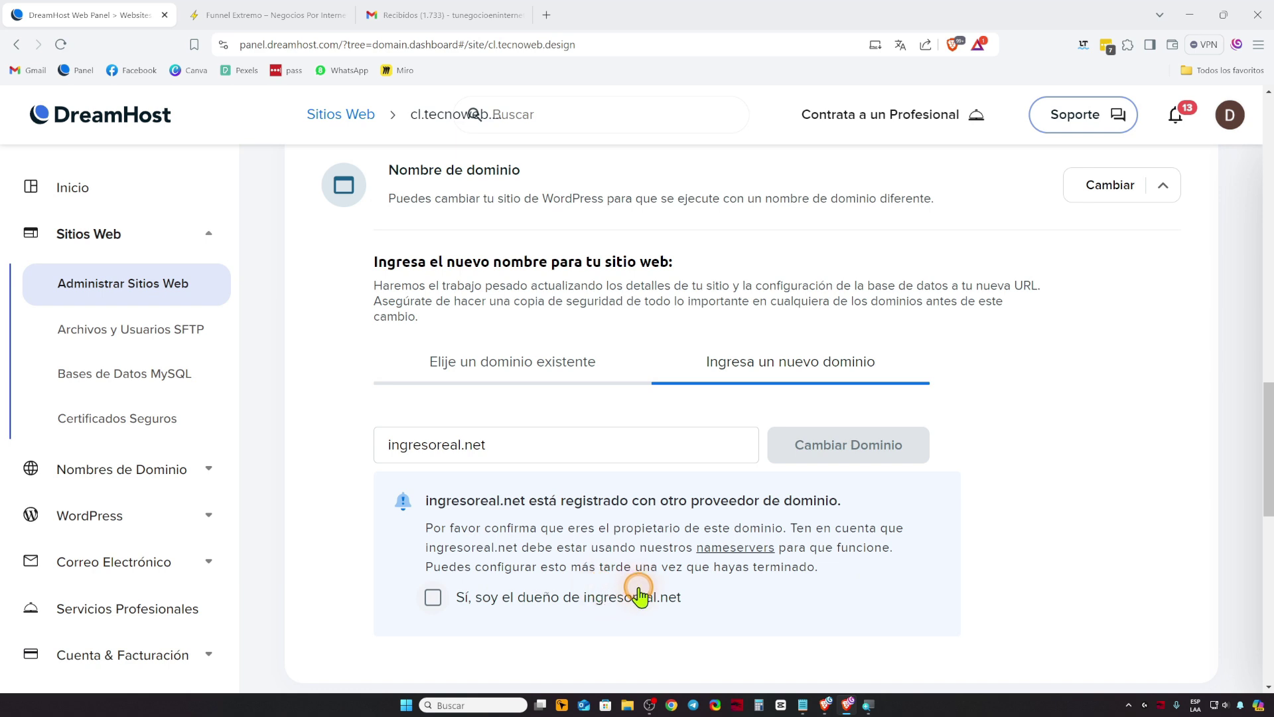
scroll(611, 560, down, 2)
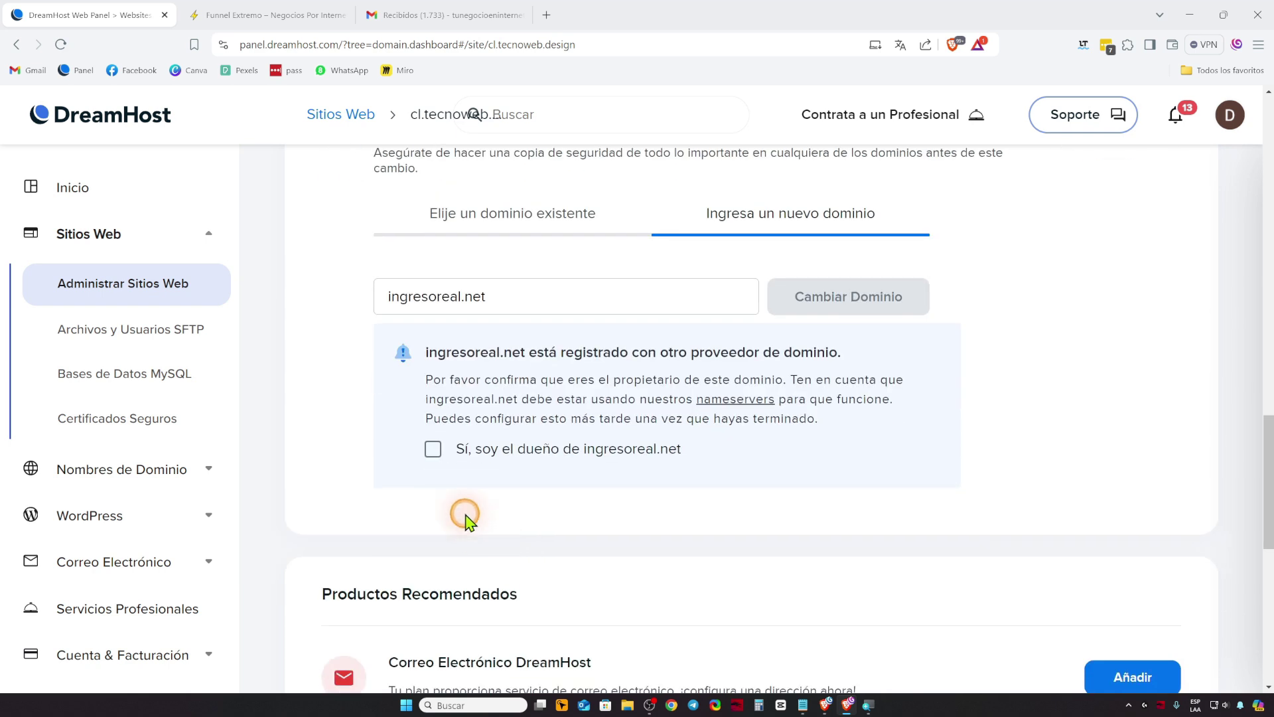
click(437, 456)
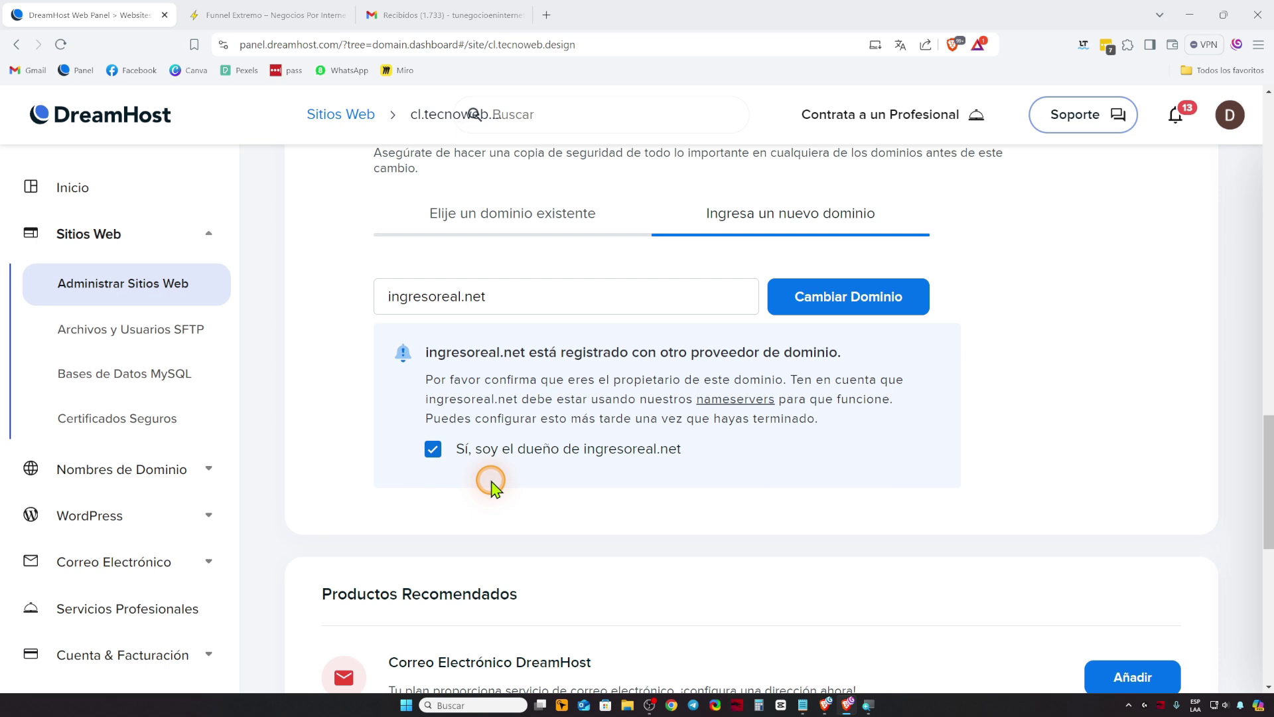
click(847, 705)
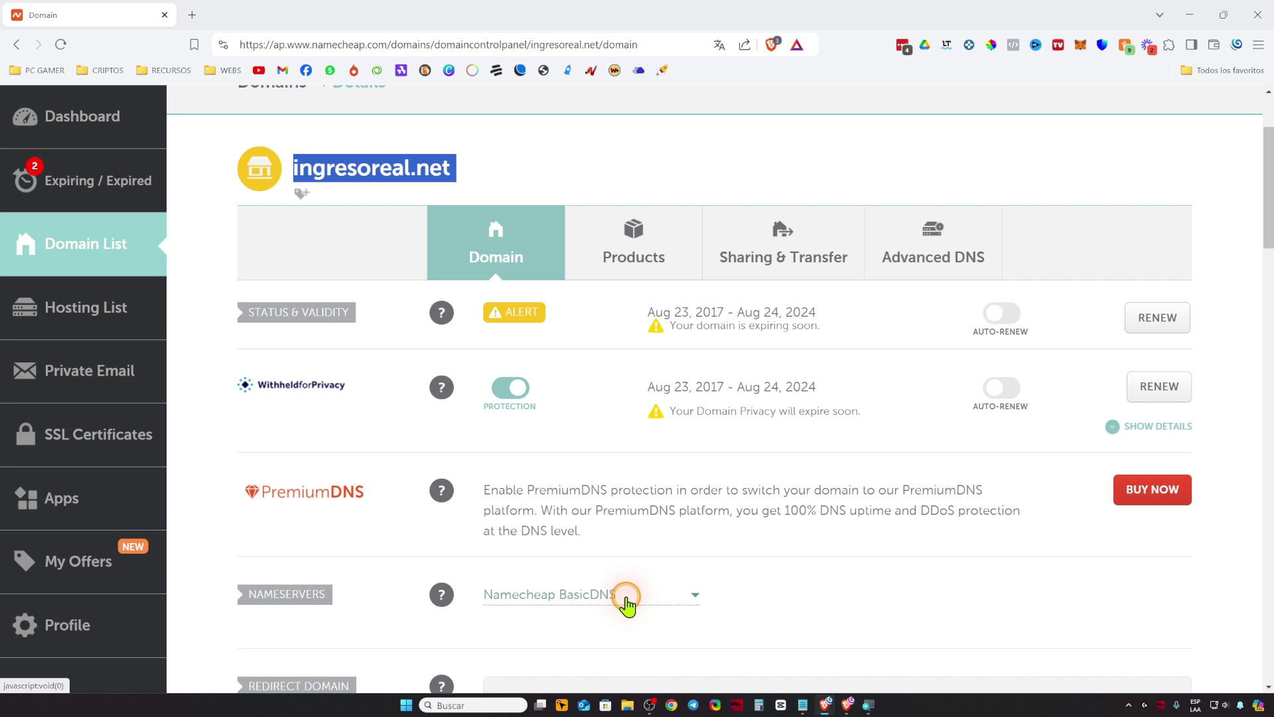
click(848, 705)
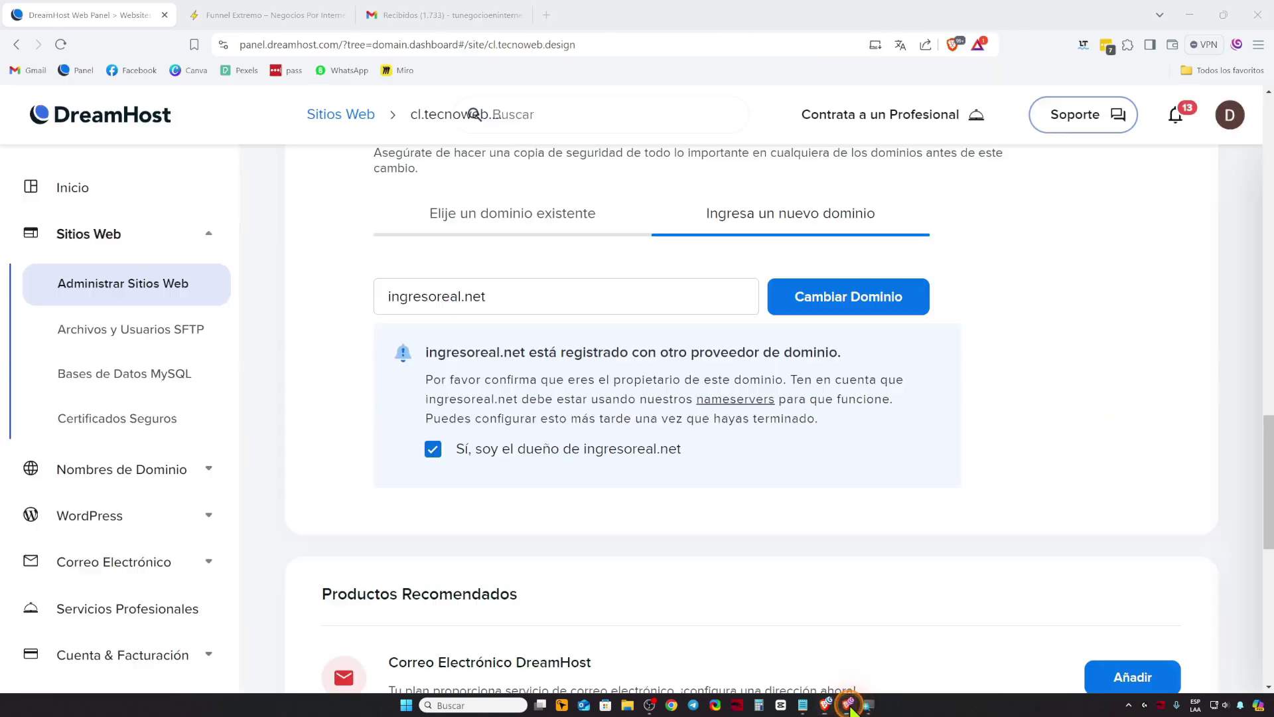
click(840, 294)
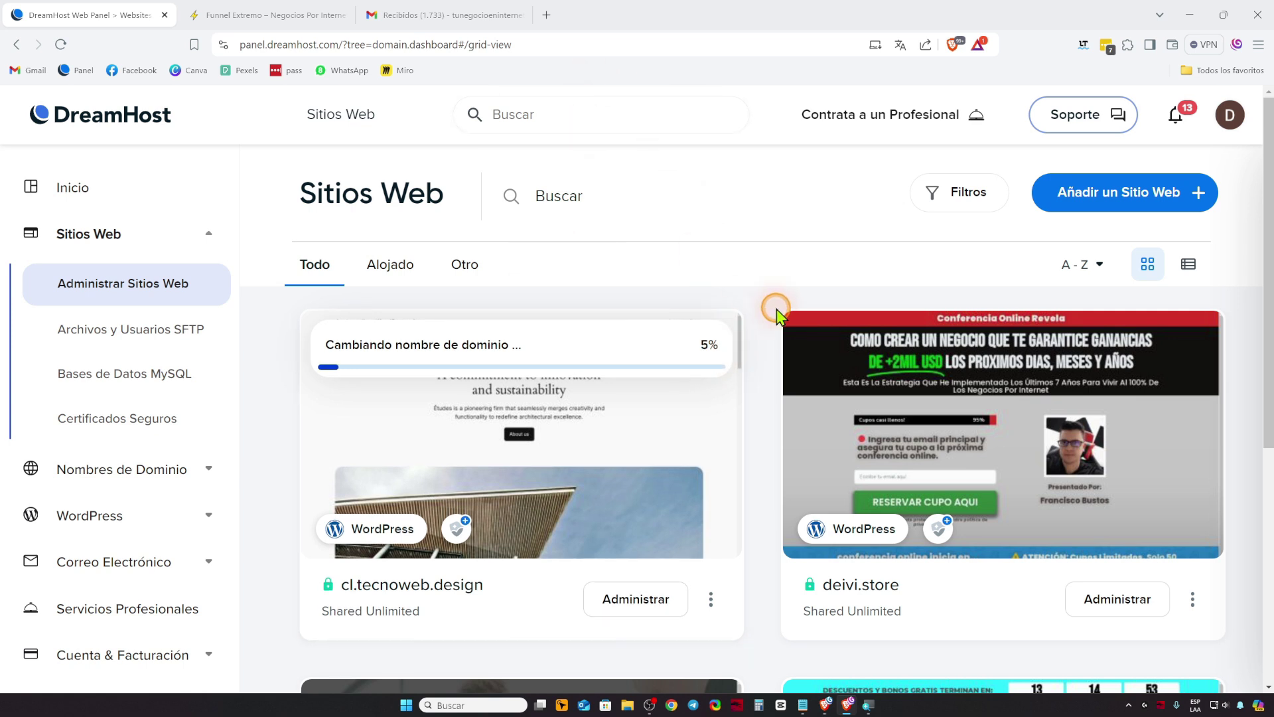
Copy the three DreamHost nameservers from the DNS settings of the tecnoweb.design site
scroll(605, 440, down, 2)
scroll(605, 440, down, 3)
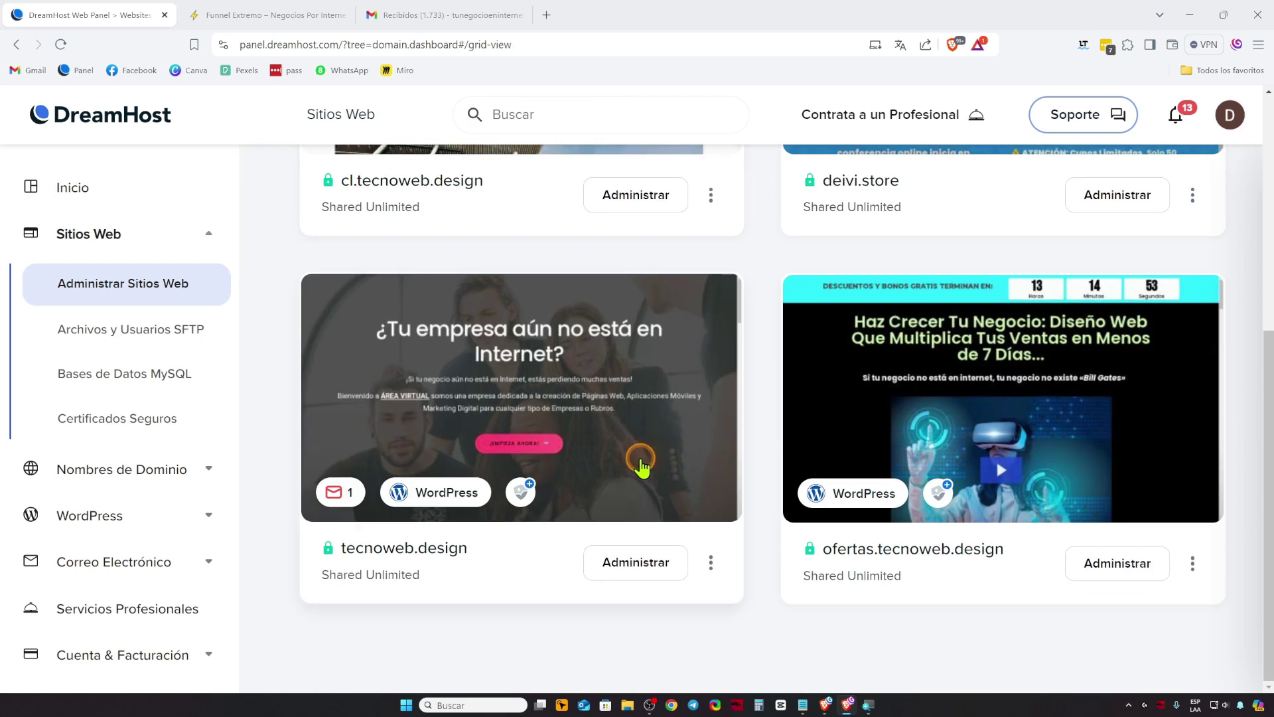
click(635, 562)
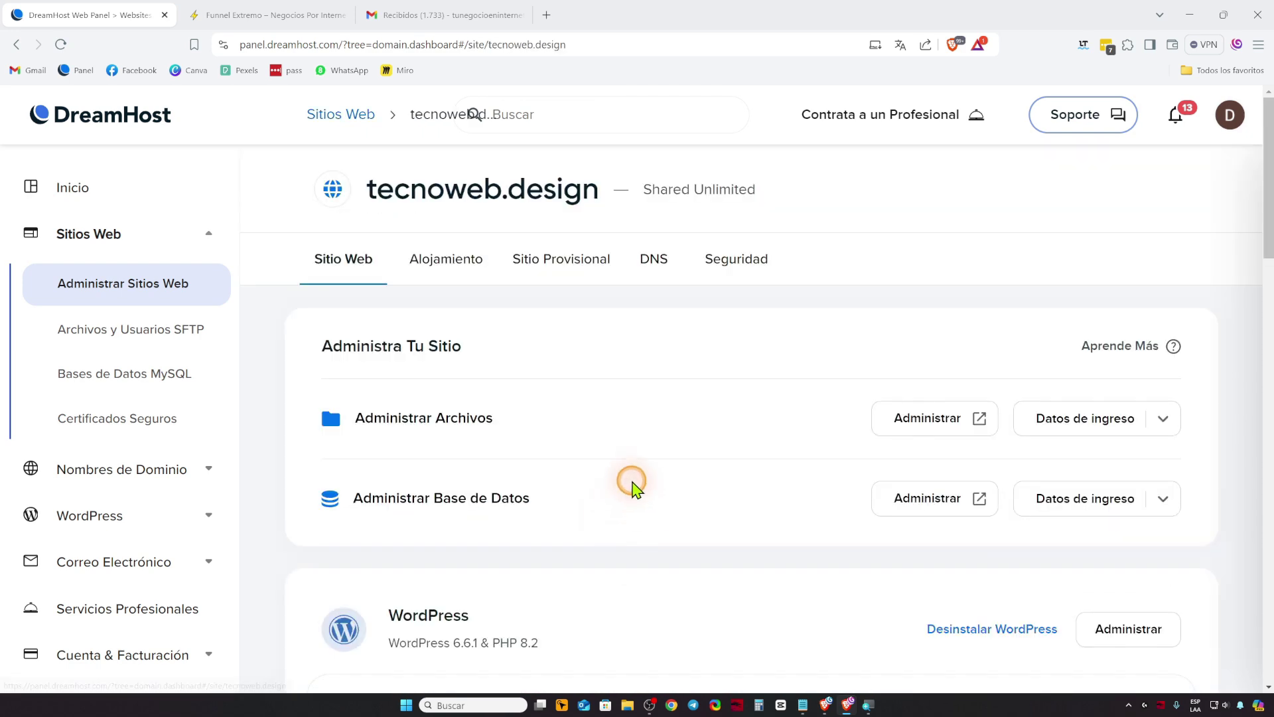
click(655, 259)
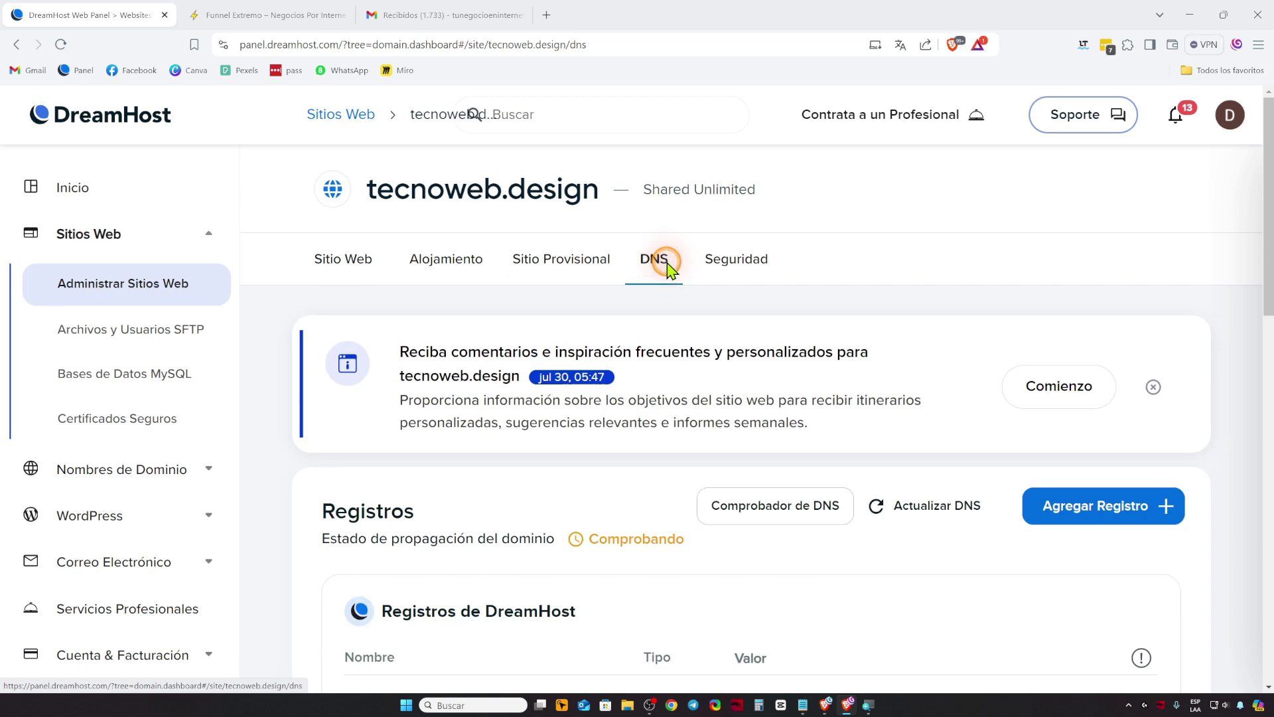
scroll(581, 398, down, 10)
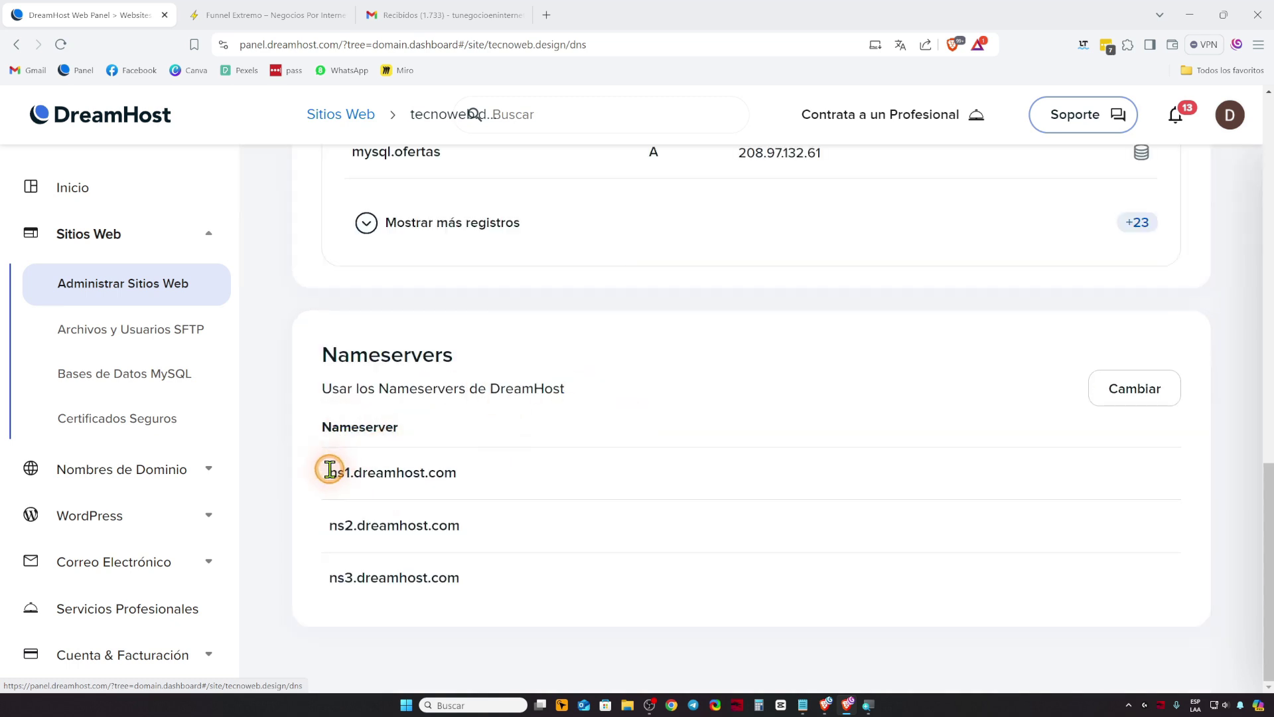
drag(327, 469, 491, 584)
key(ctrl+c)
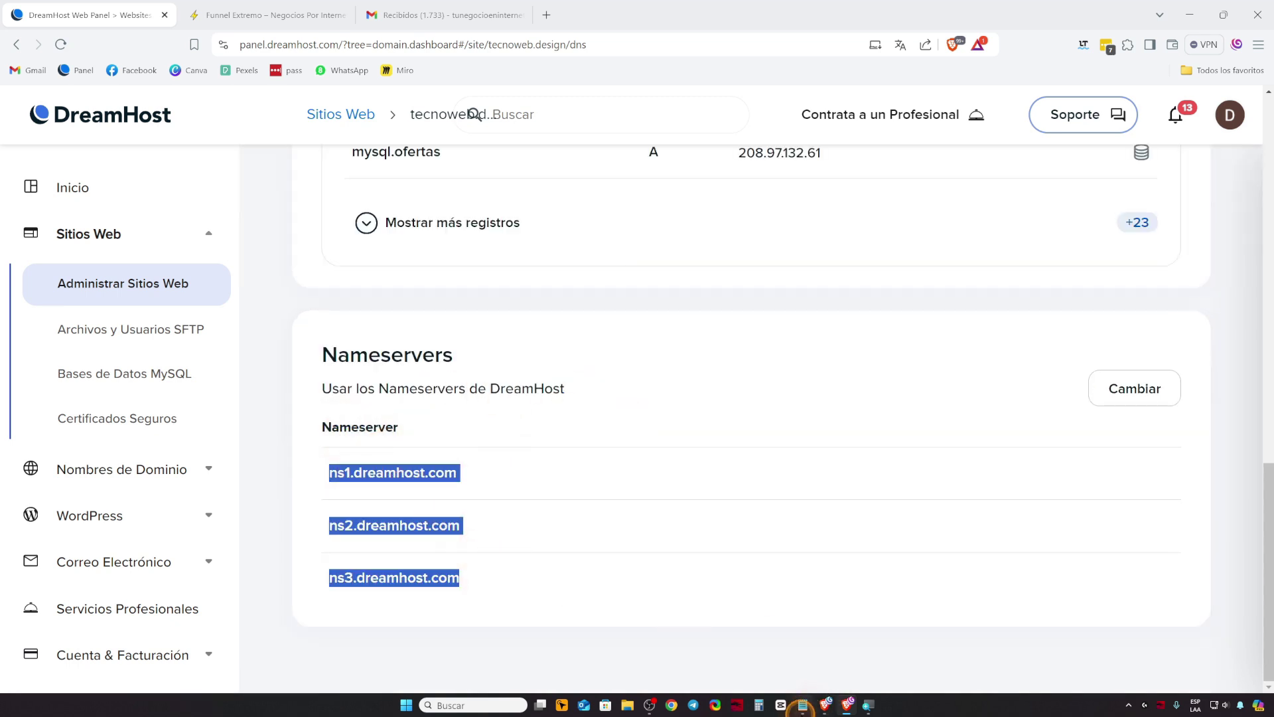
Paste the nameservers into the open Notepad note, remove ns3.dreamhost.com, and minimize the note
click(802, 705)
click(927, 273)
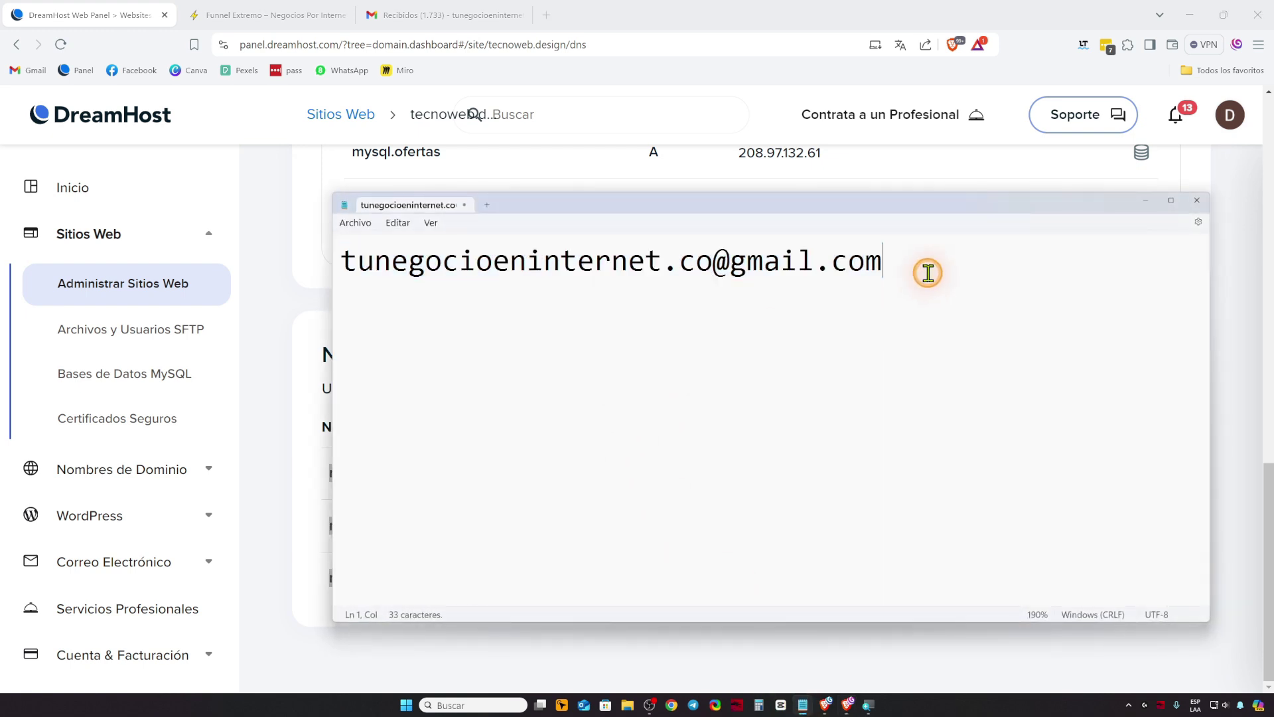
key(ctrl+v)
drag(648, 458, 318, 427)
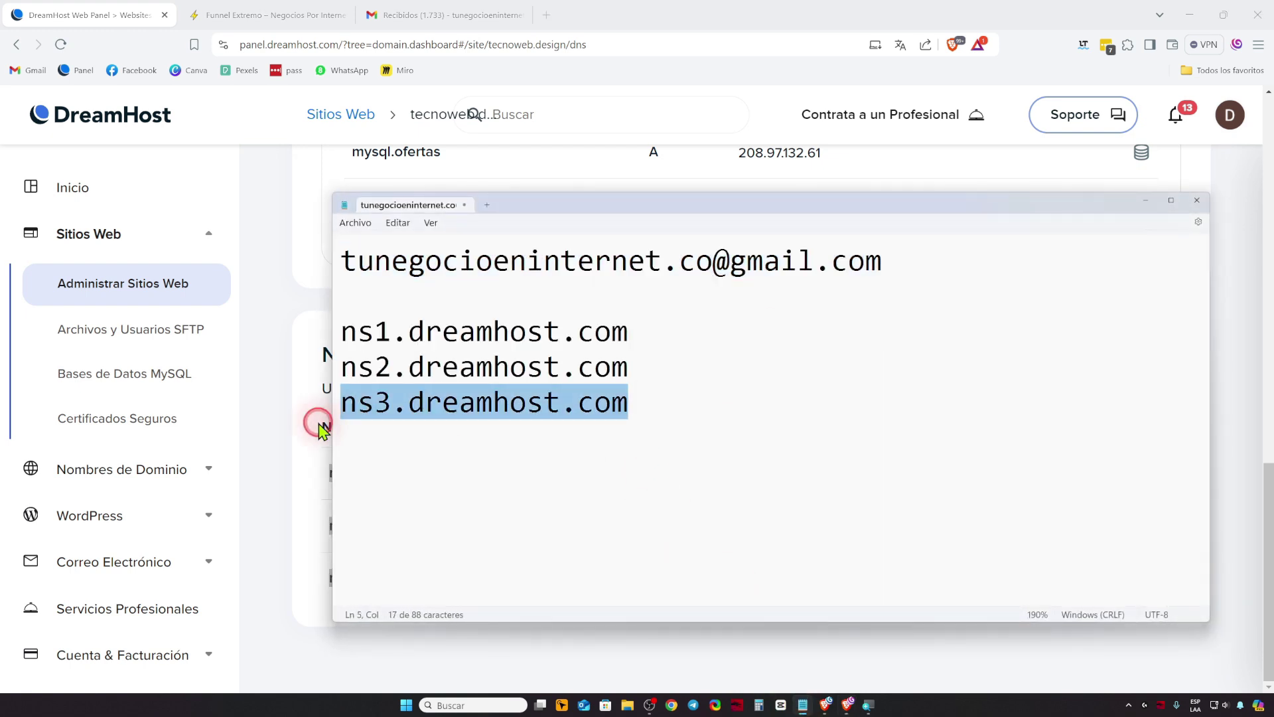
key(Delete)
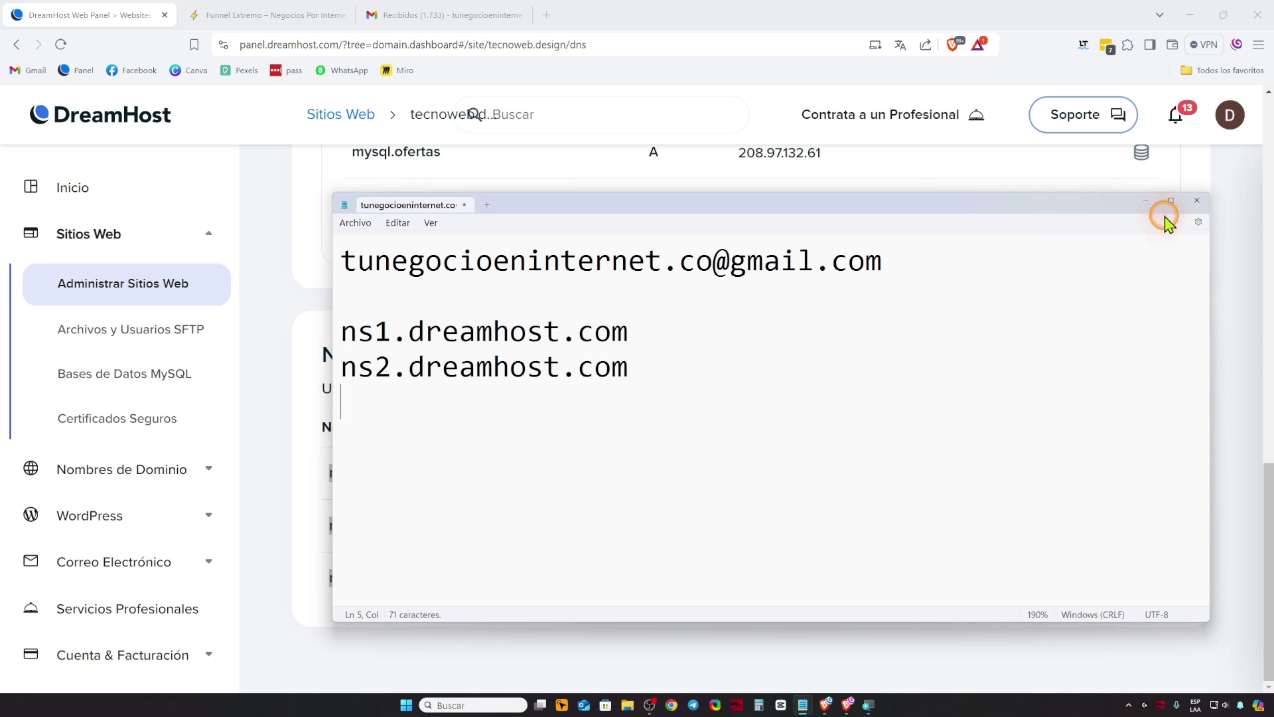
click(1146, 200)
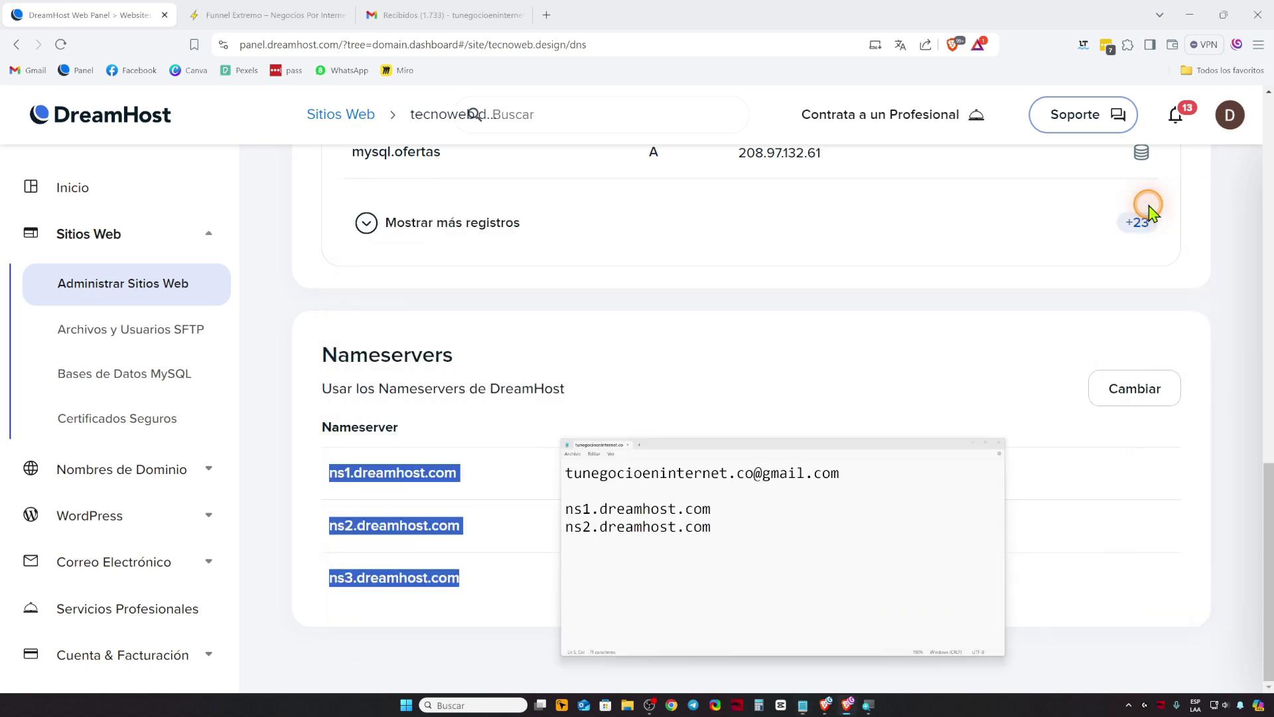
Return to the DreamHost website list to check the progress of the domain name change
click(126, 241)
click(128, 239)
click(122, 282)
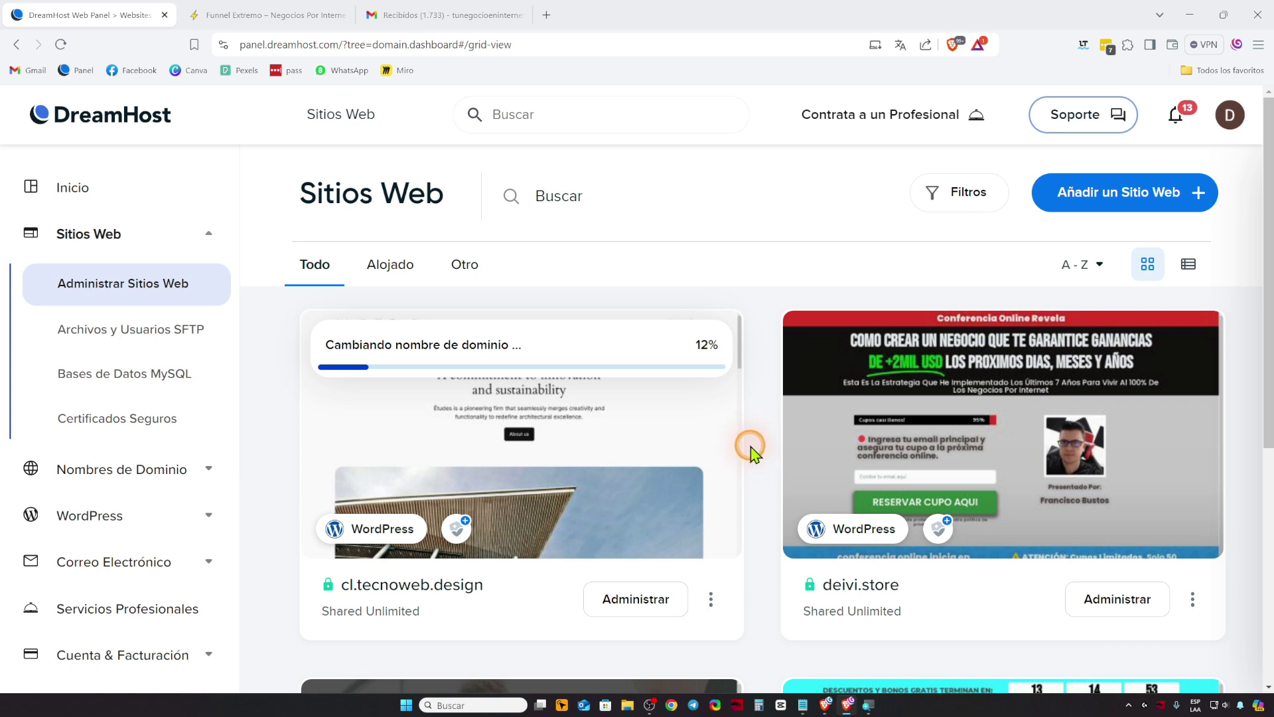
Switch to the Namecheap domain page, narrow the Notepad note over it, and copy ns1.dreamhost.com from the note
click(802, 704)
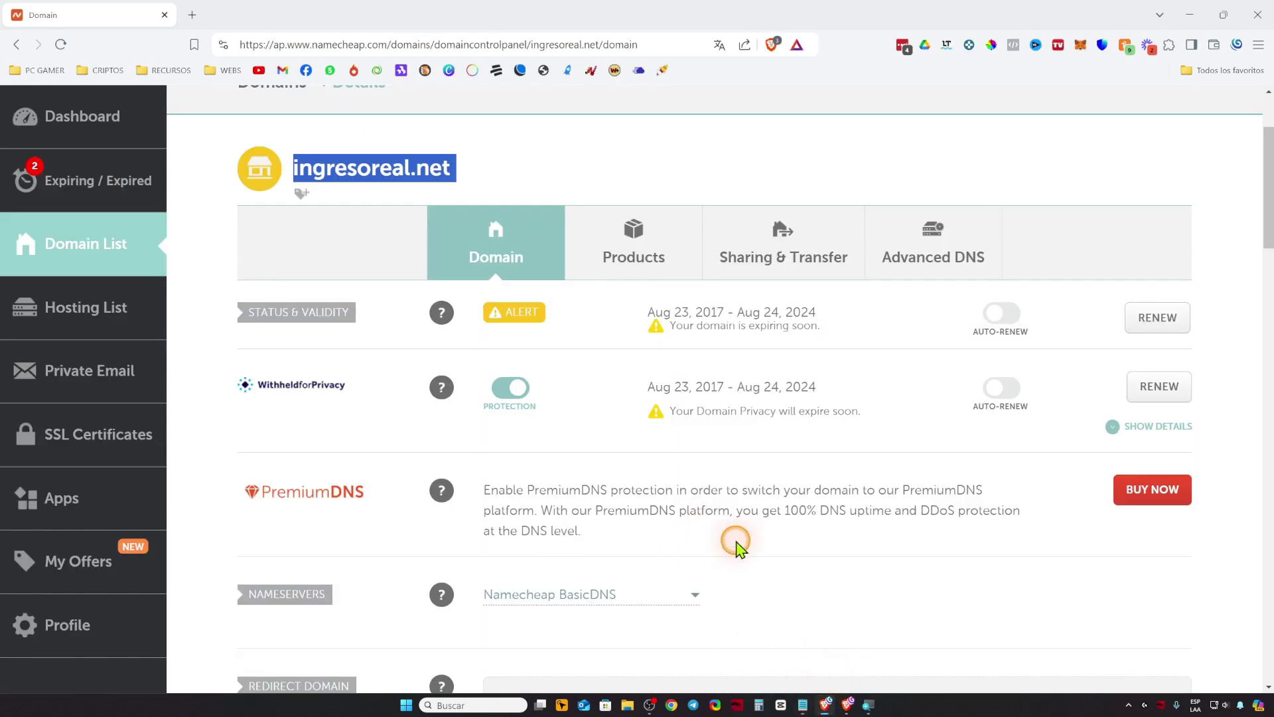
click(802, 705)
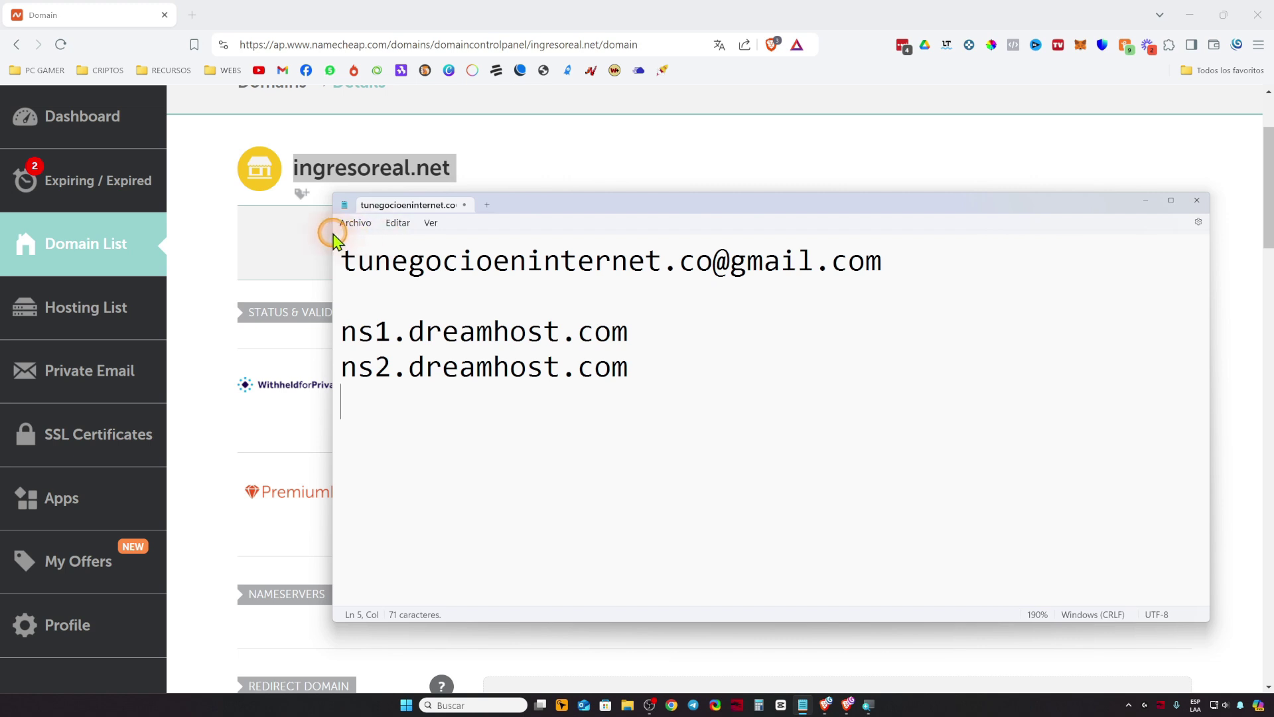
drag(329, 234, 800, 248)
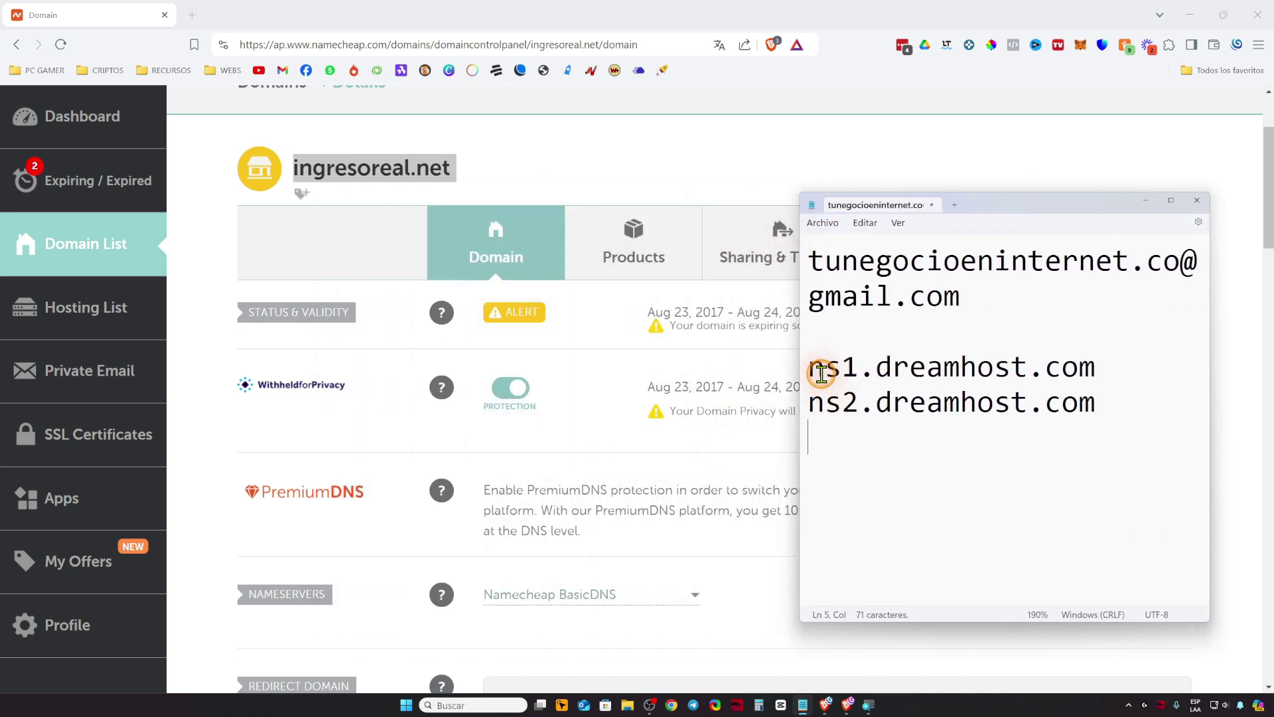
drag(808, 369, 1096, 368)
key(ctrl+c)
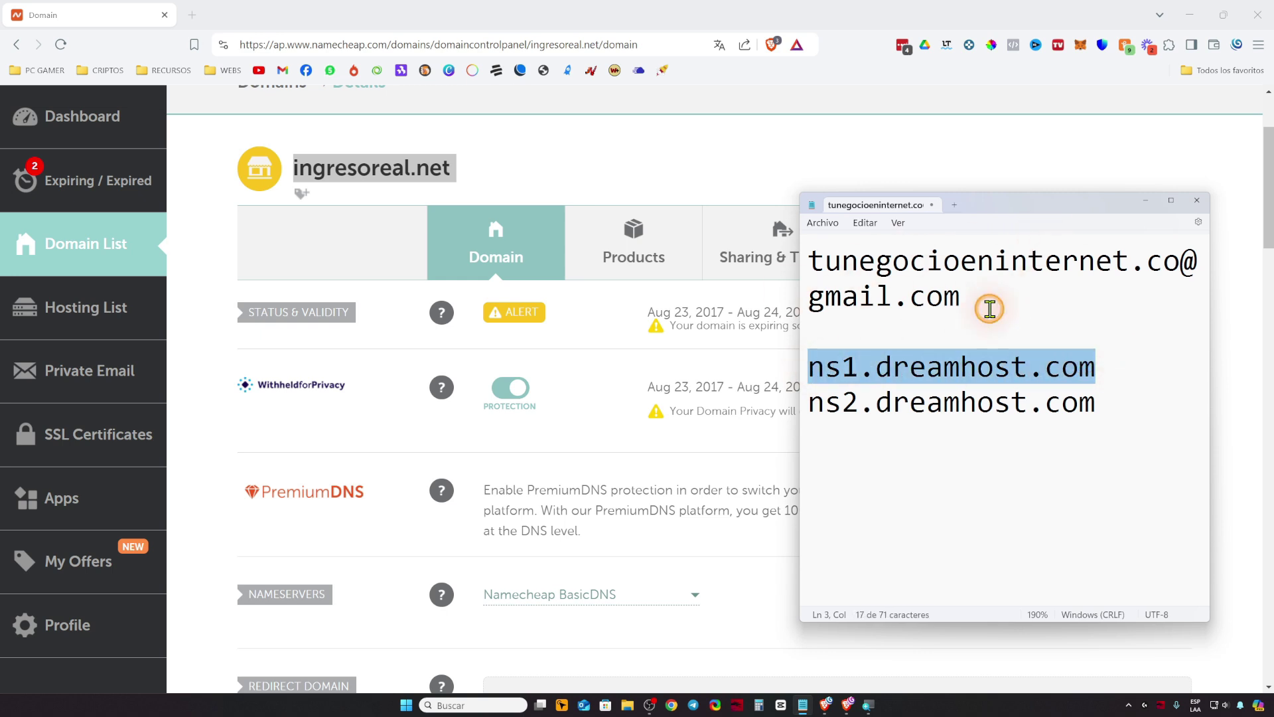
Set the nameservers of ingresoreal.net to Custom DNS and paste ns1.dreamhost.com as the first nameserver
scroll(598, 391, down, 1)
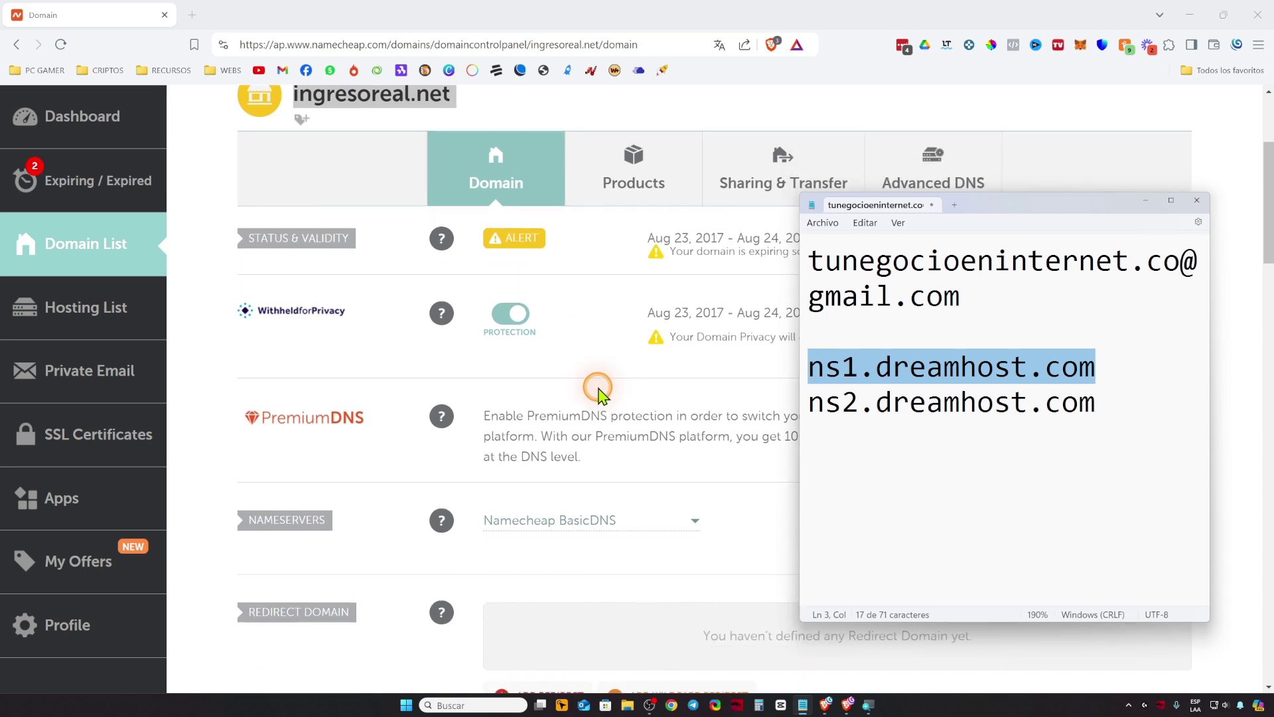
scroll(598, 392, up, 1)
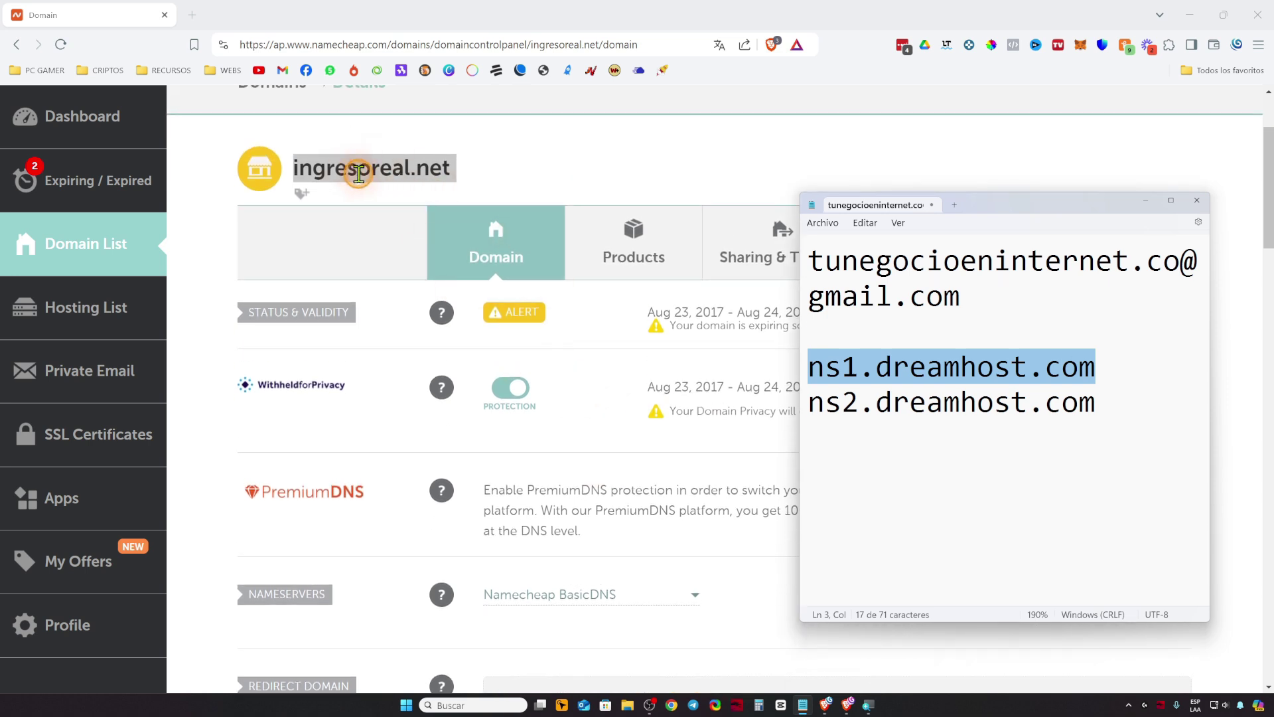
scroll(511, 345, down, 2)
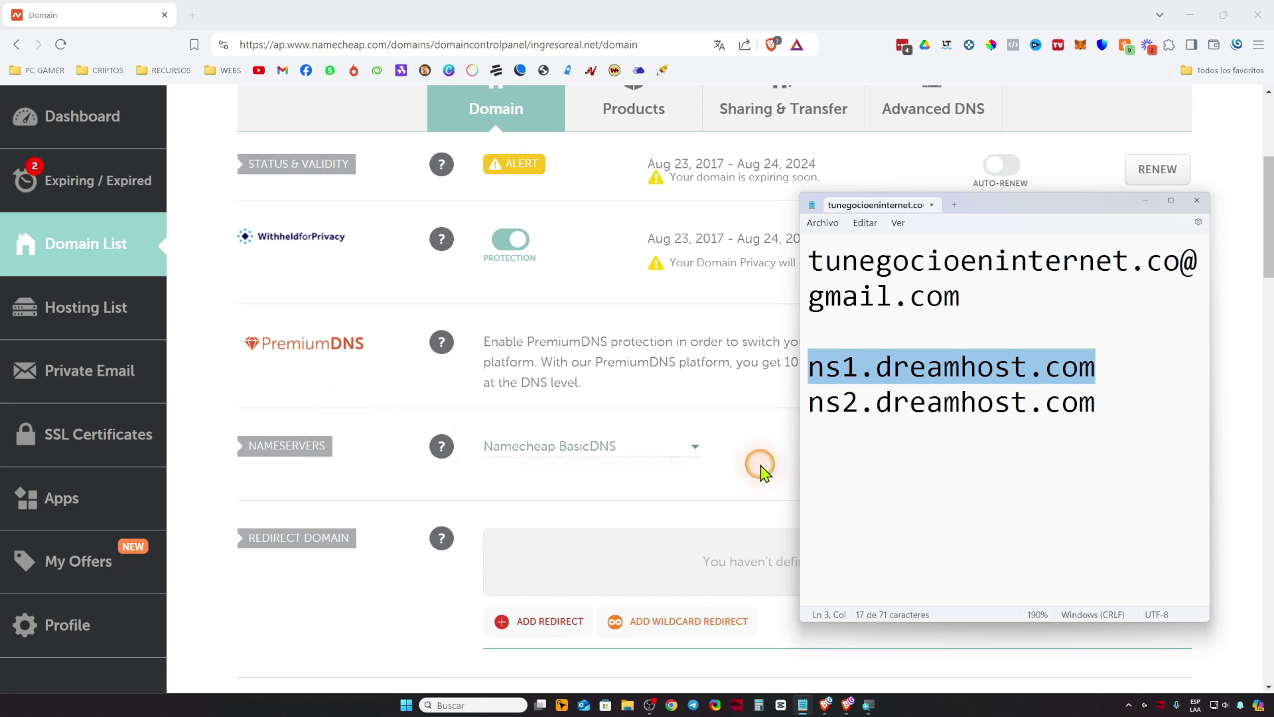
scroll(762, 470, down, 1)
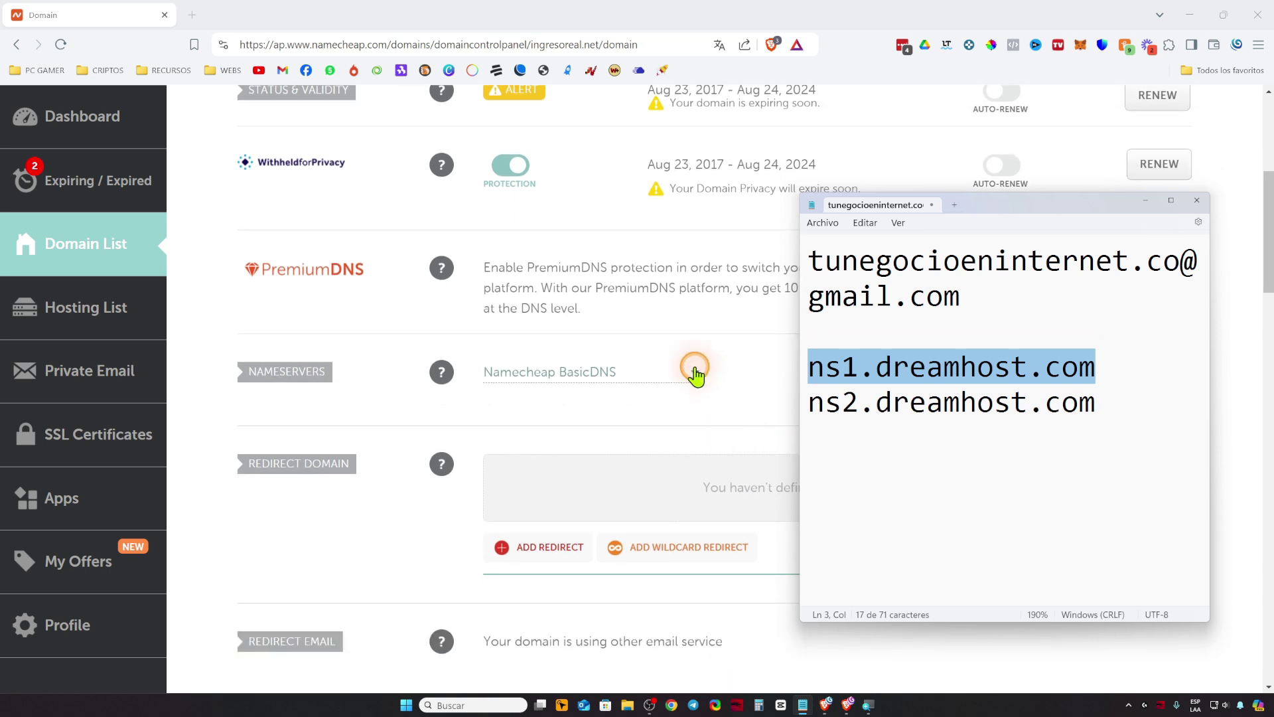
click(686, 373)
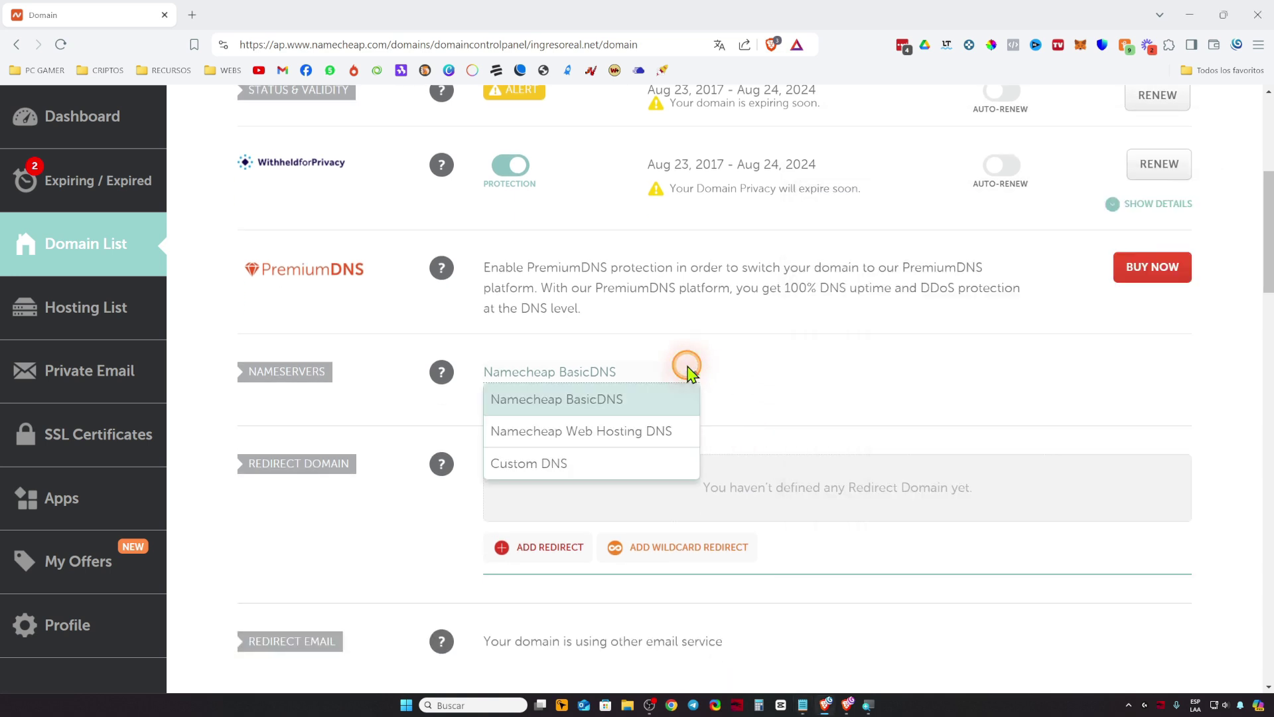
click(583, 465)
click(563, 418)
key(ctrl+v)
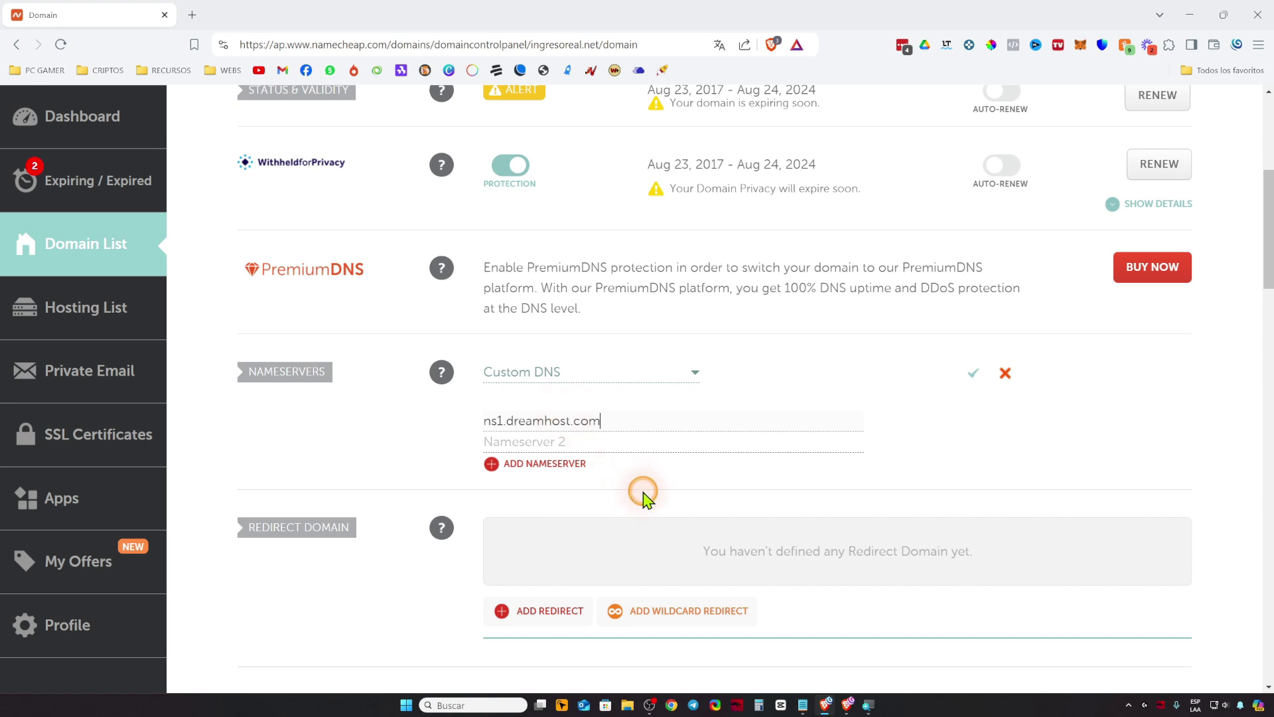
Copy ns2.dreamhost.com from the note, paste it as the second nameserver, and save the nameserver change
click(802, 704)
drag(1098, 402, 807, 418)
key(ctrl+c)
click(551, 439)
key(ctrl+v)
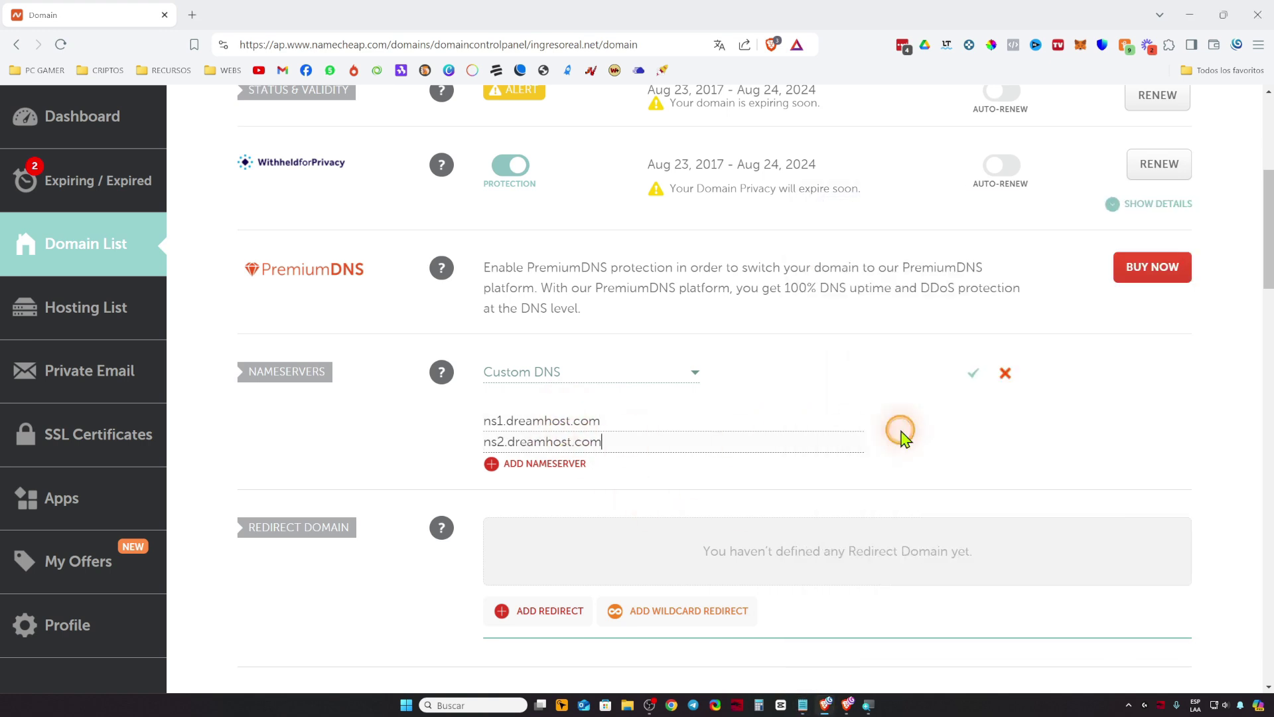
click(972, 372)
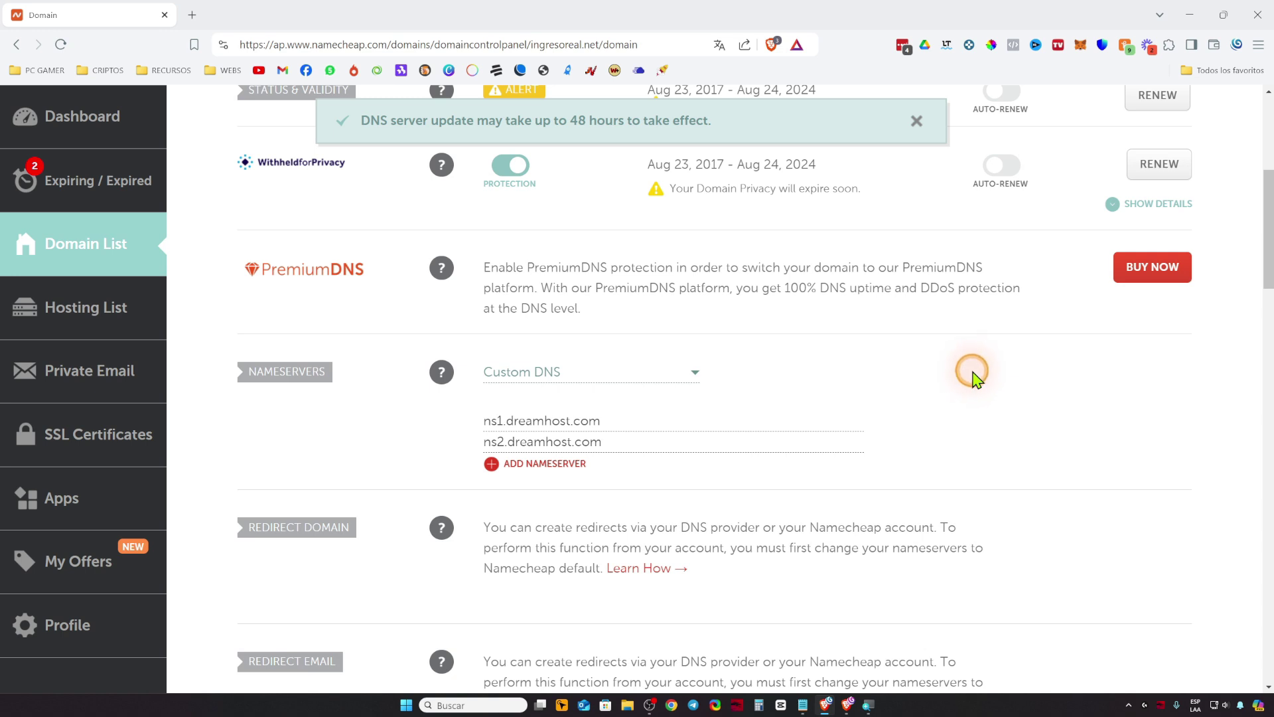
In the DreamHost browser window, search for cloudflare in a new tab and open Cloudflare's free sign-up page
click(847, 705)
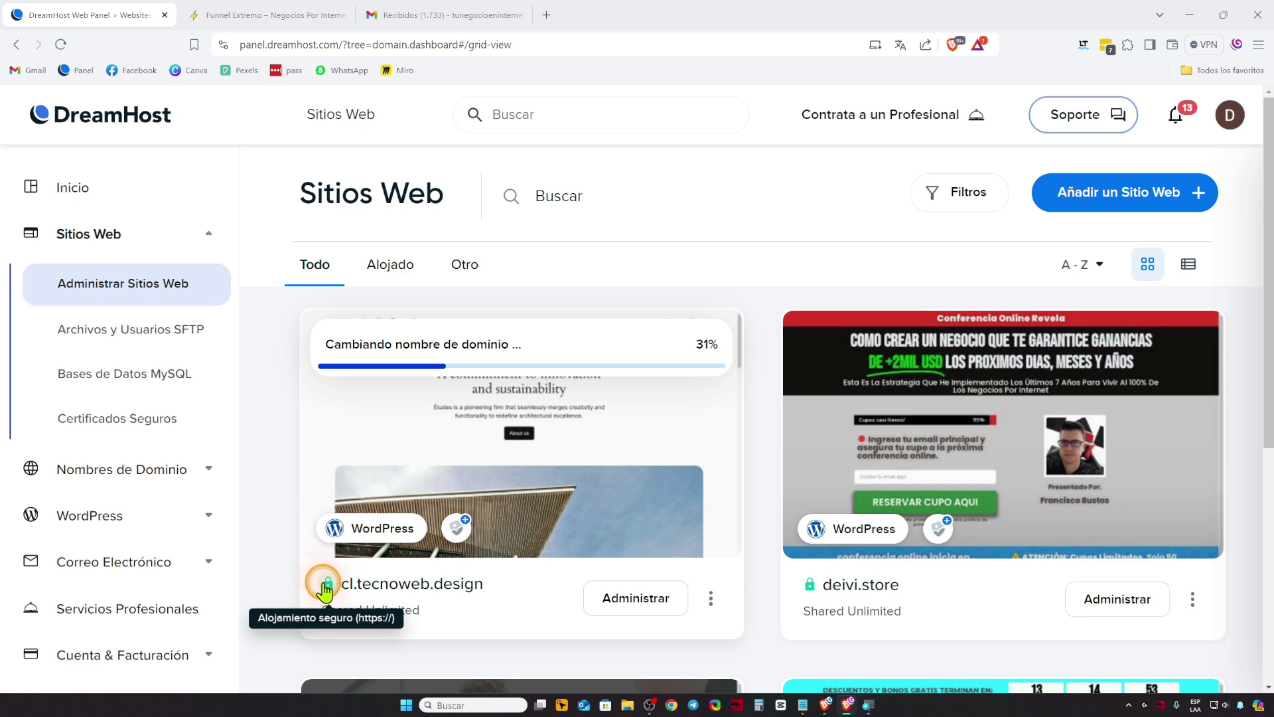
click(546, 14)
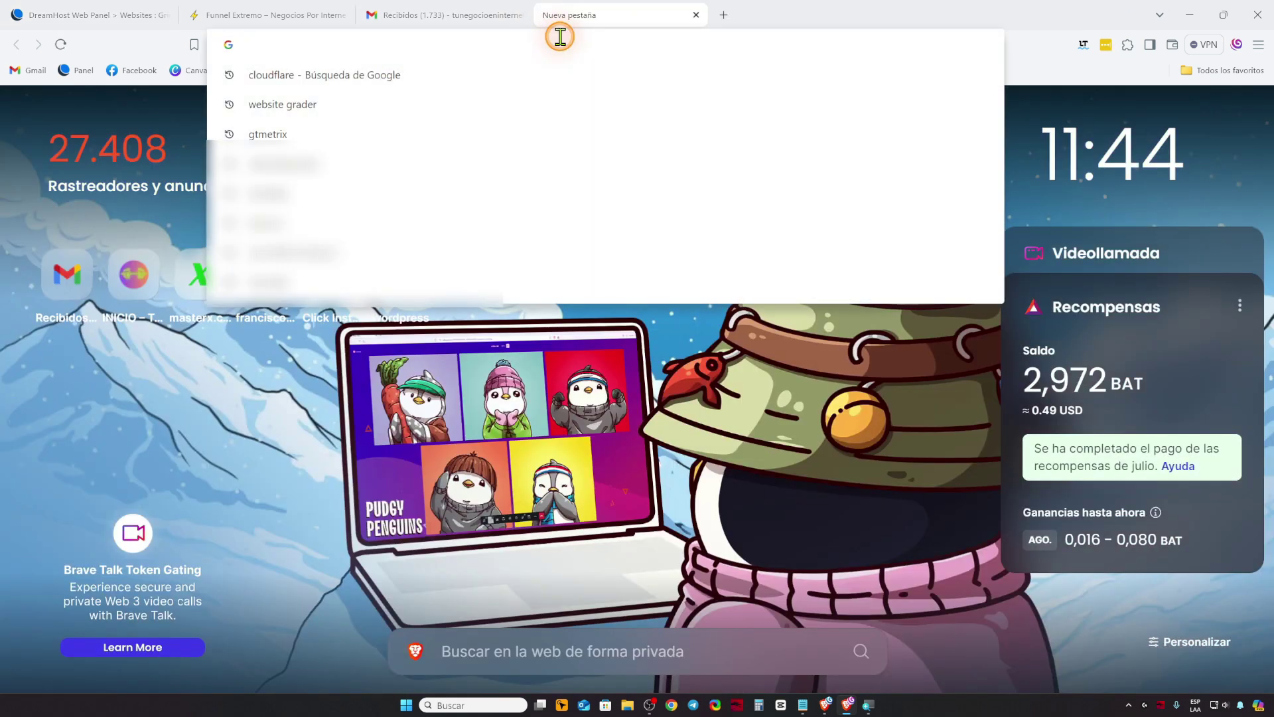
text(cl)
key(Return)
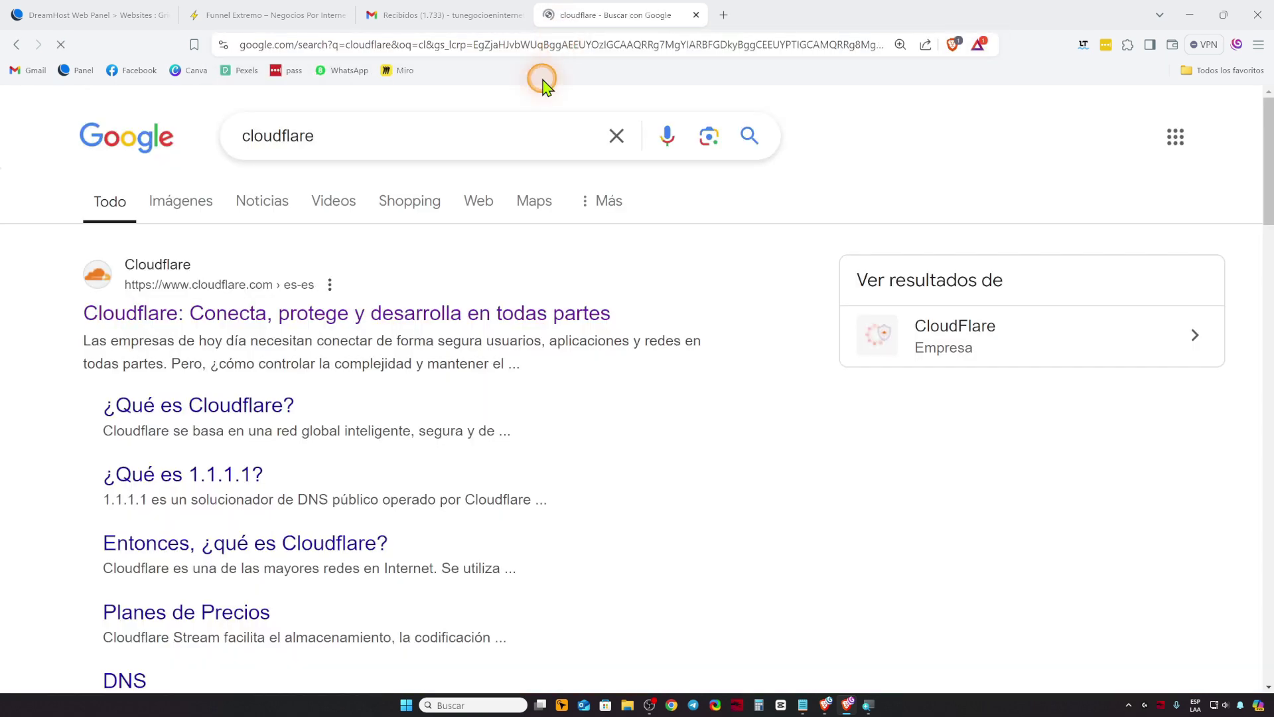
click(247, 317)
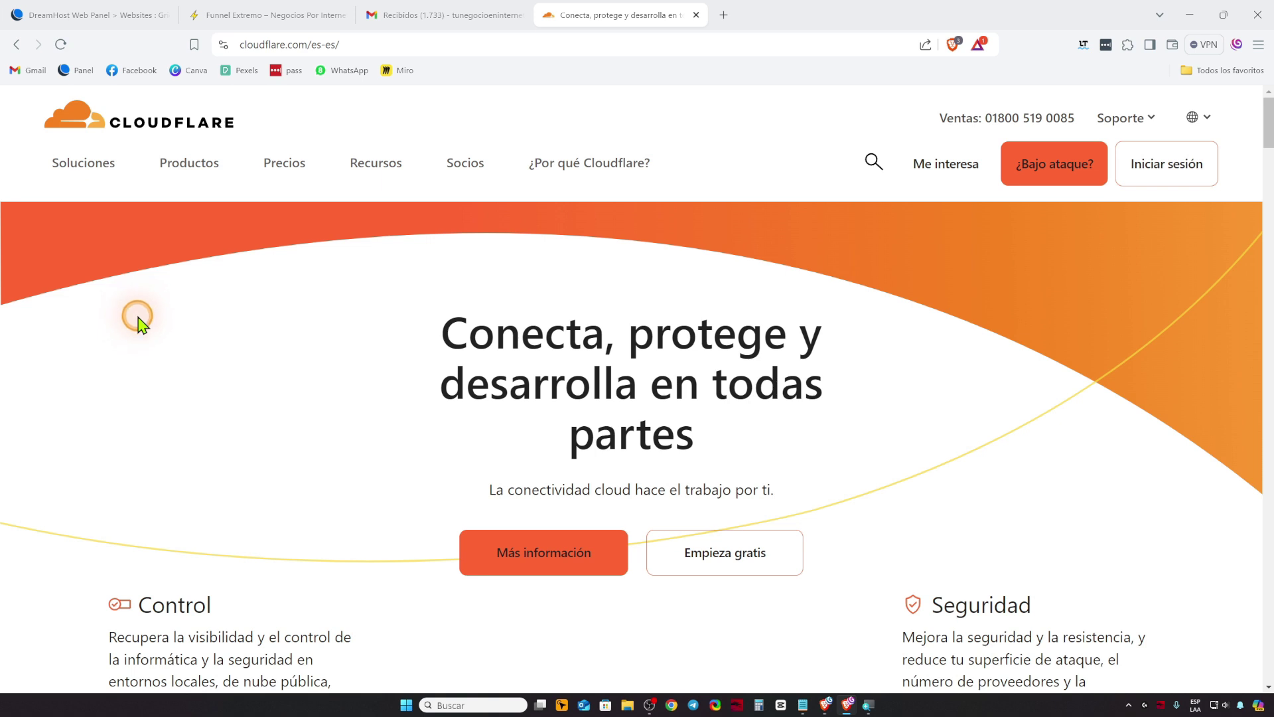
click(1151, 174)
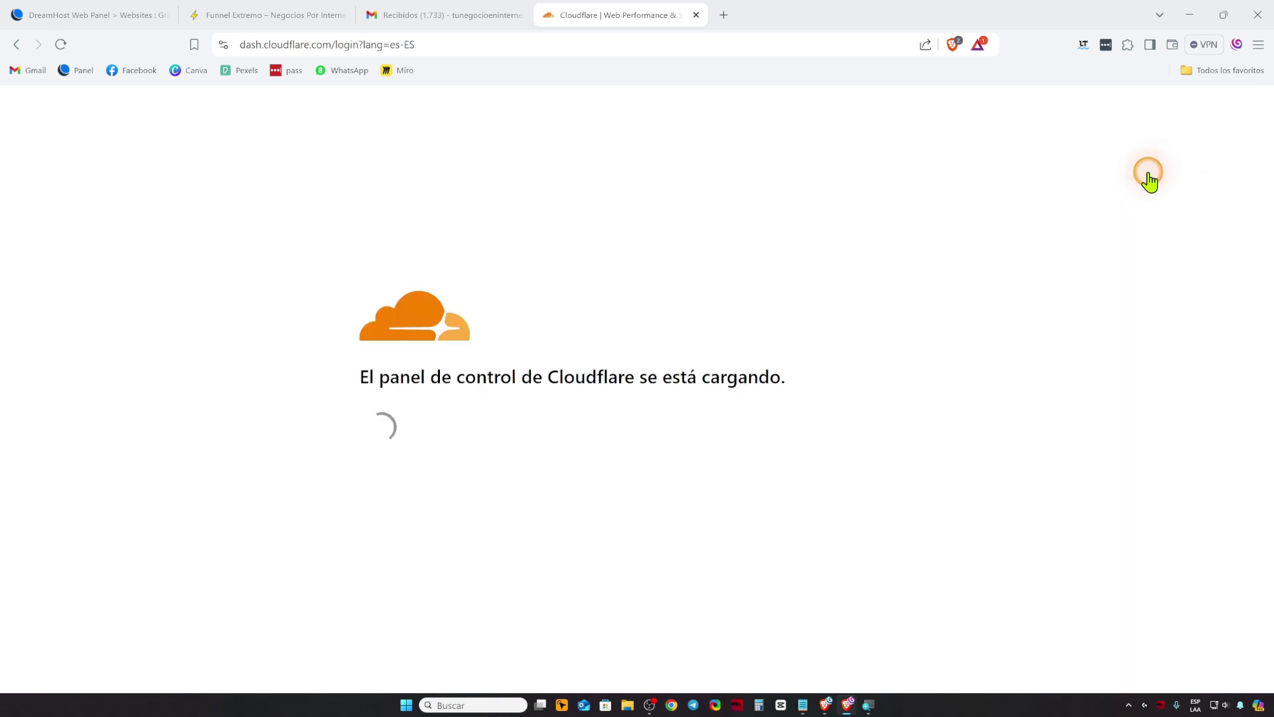
click(17, 43)
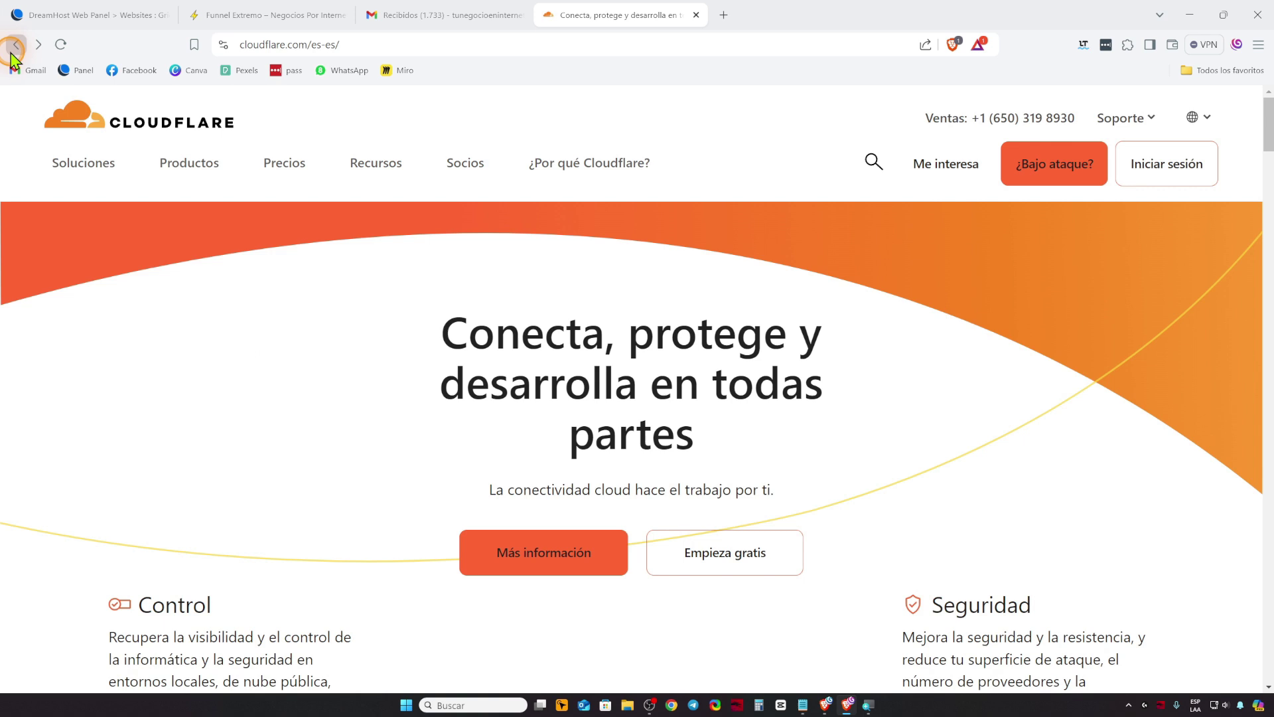
click(747, 556)
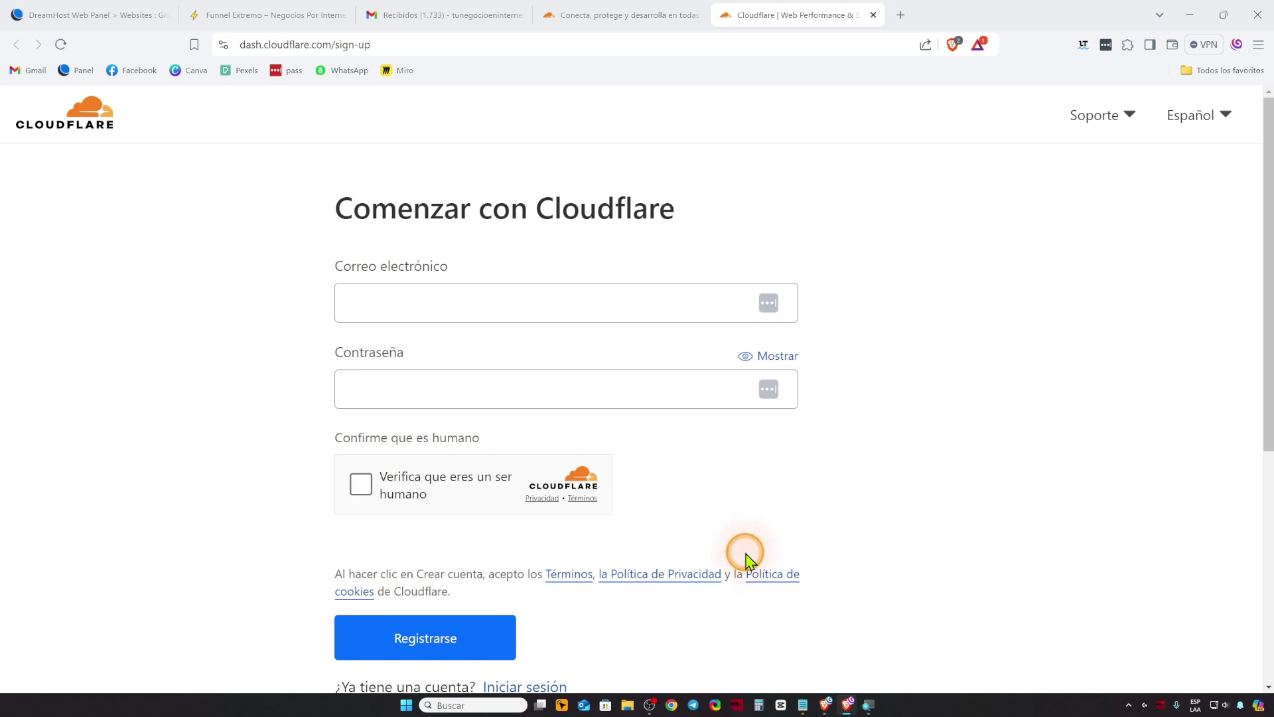
Fill in the account e-mail from the note on the Cloudflare sign-up form and move to the password field
click(804, 706)
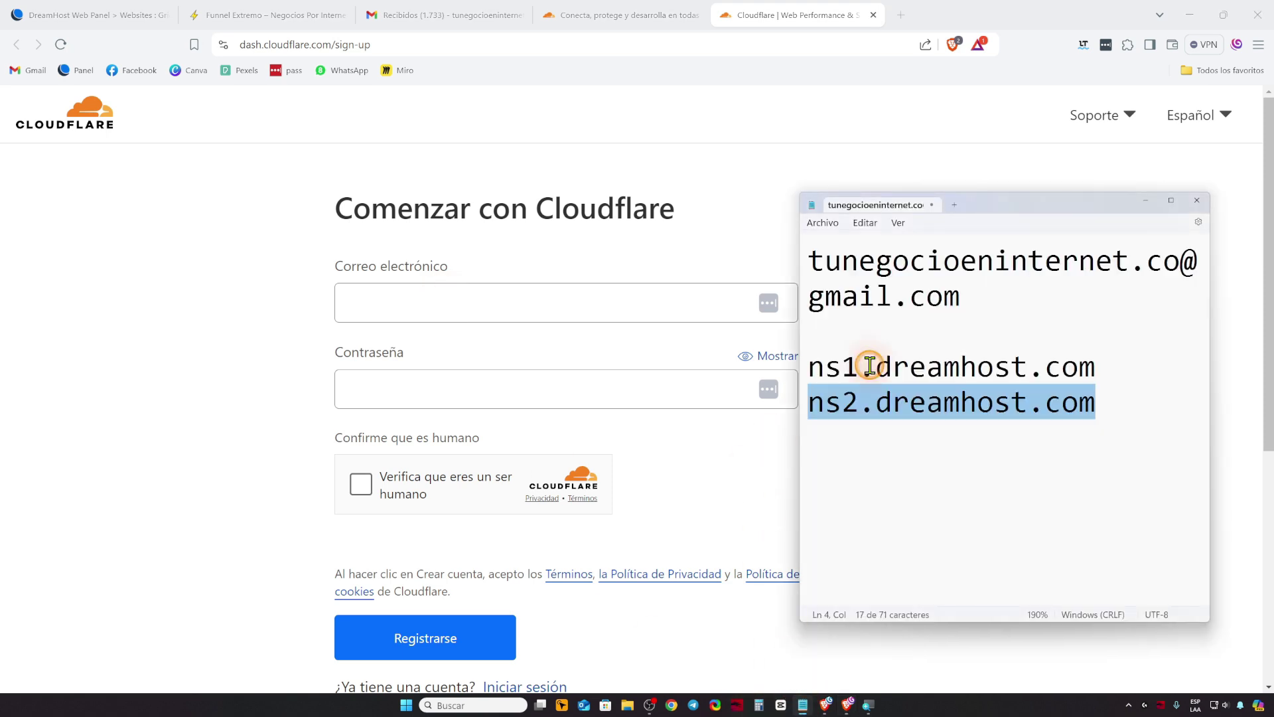
triple_click(842, 269)
click(423, 302)
key(ctrl+v)
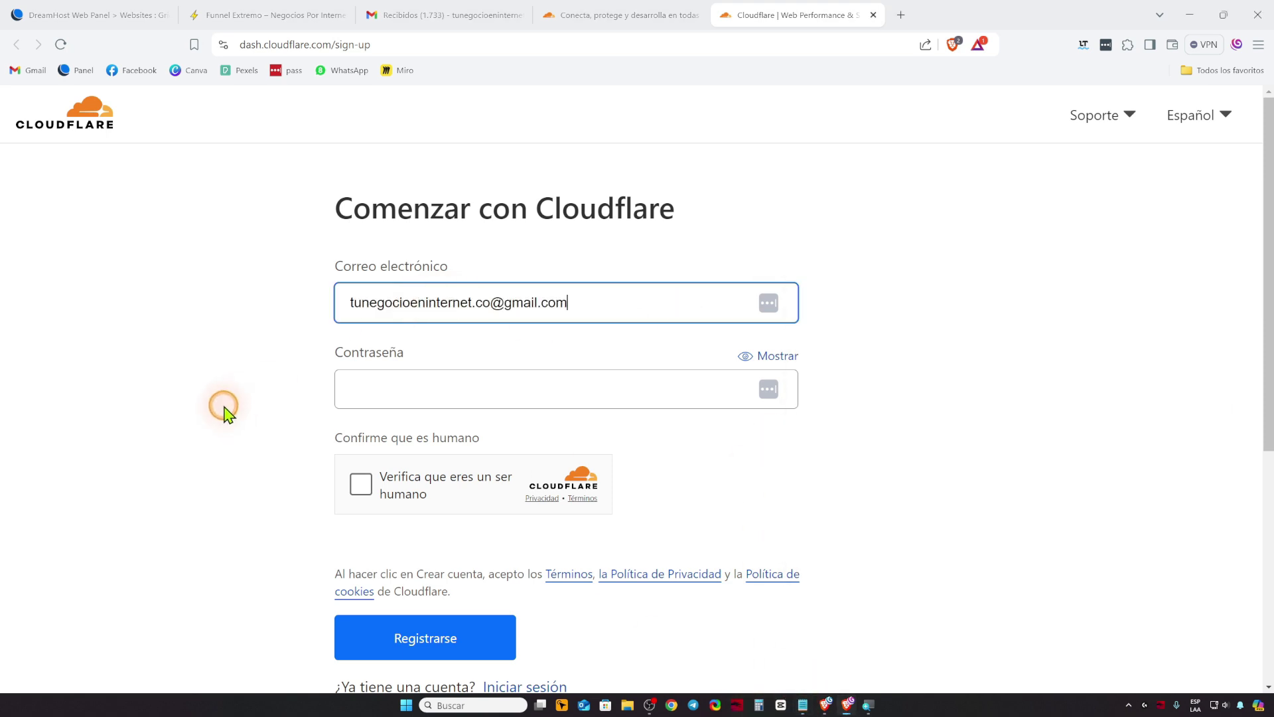
click(485, 389)
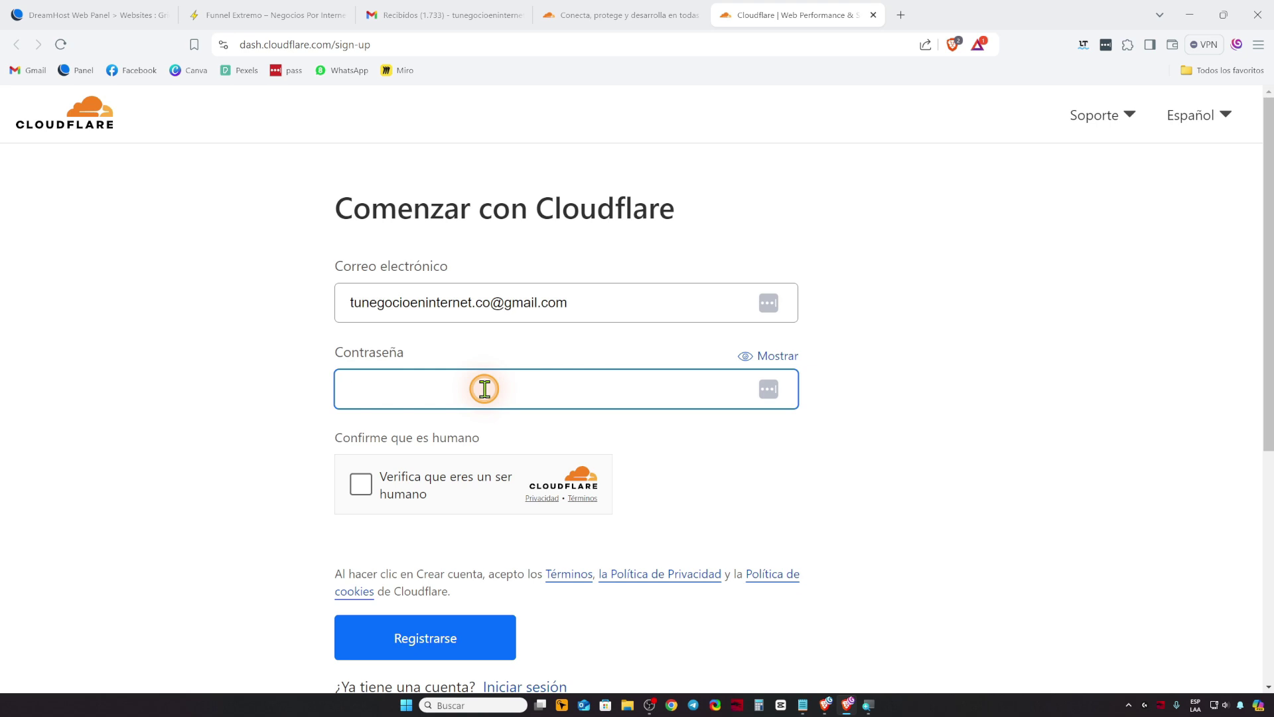
text(••••••••••)
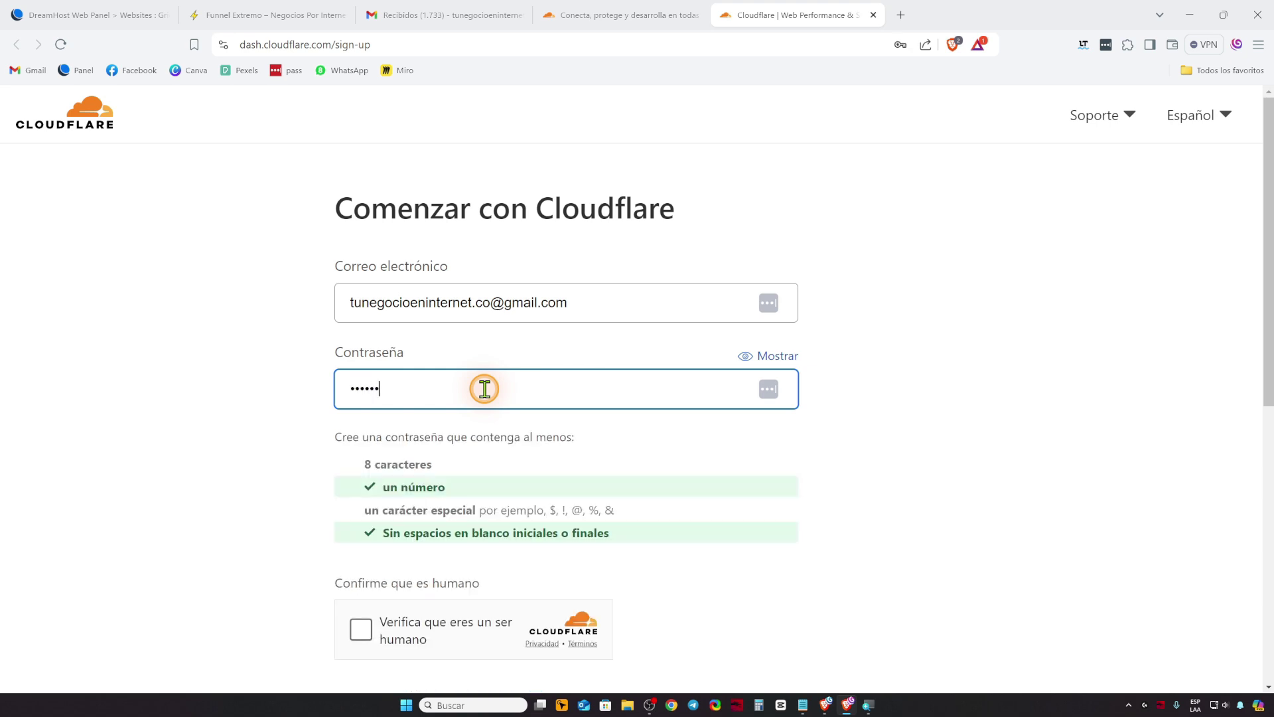
key(BackSpace)
key(BackSpace)
key(BackSpace)
key(BackSpace)
key(BackSpace)
key(BackSpace)
key(BackSpace)
key(BackSpace)
key(BackSpace)
key(BackSpace)
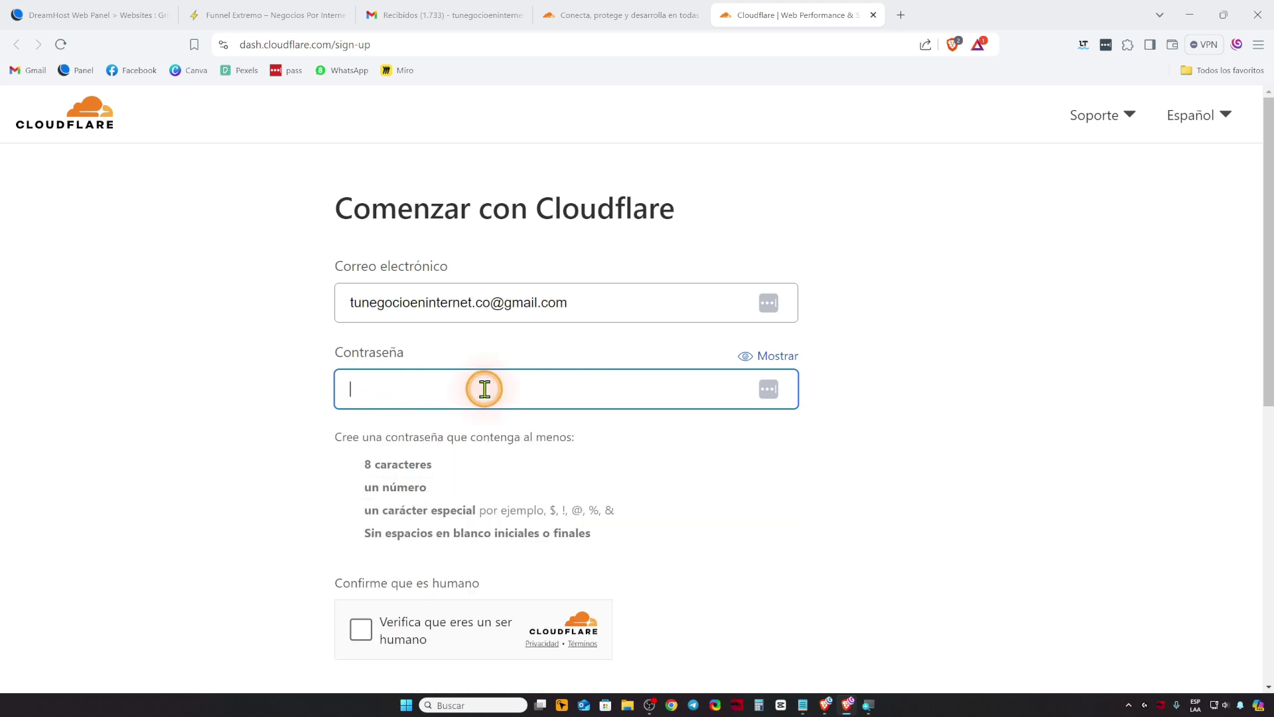
text(•••)
key(BackSpace)
key(BackSpace)
key(BackSpace)
Enter an account password that meets all the listed requirements in the Cloudflare sign-up form
text(••••••••••)
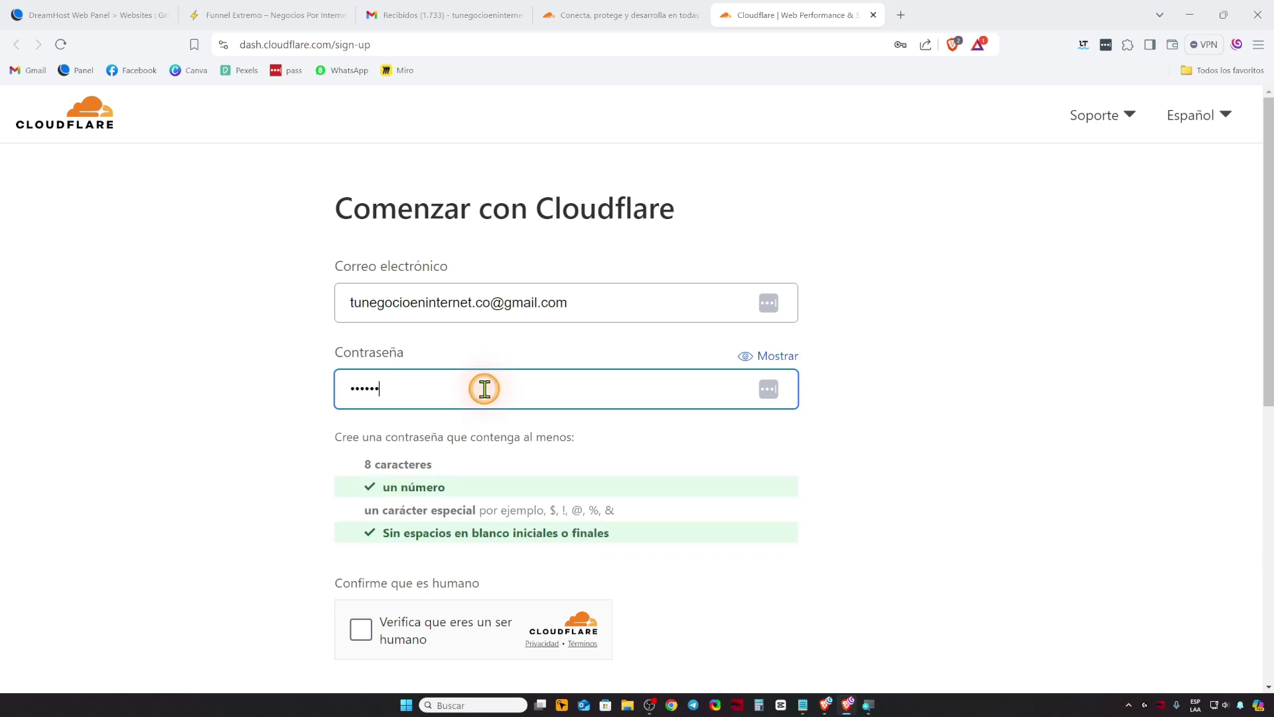
text(•••)
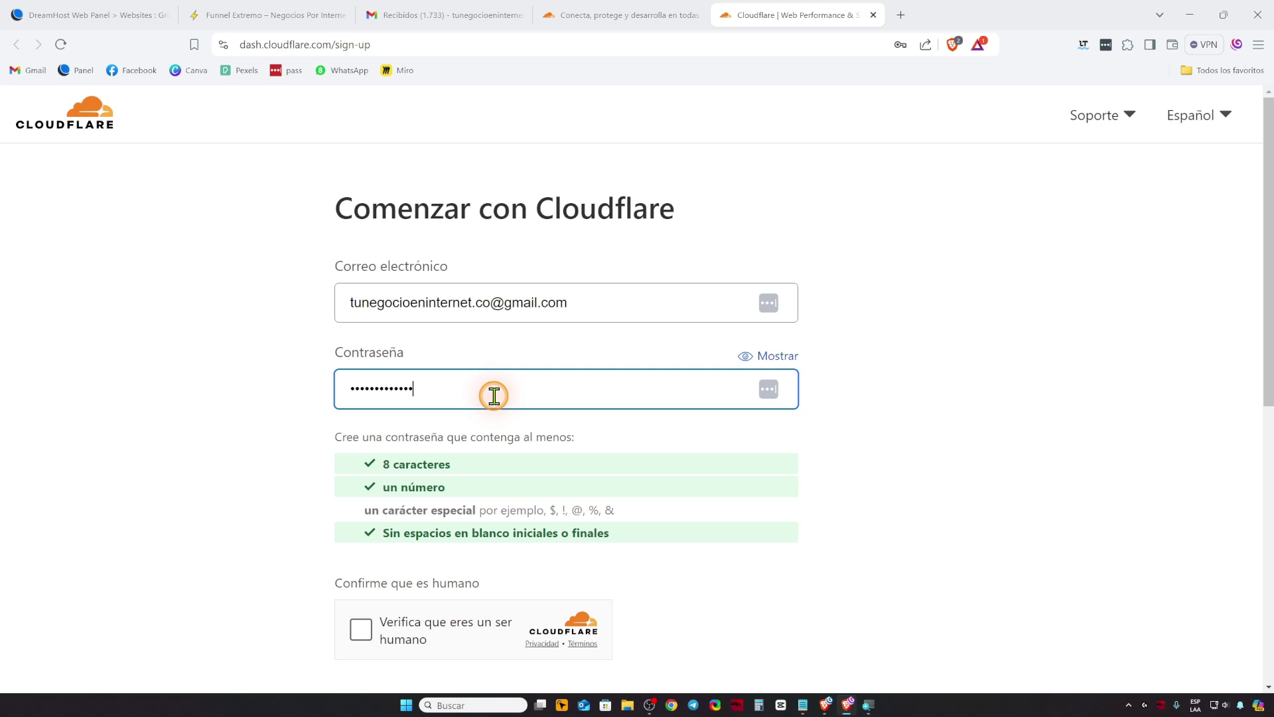
text(•)
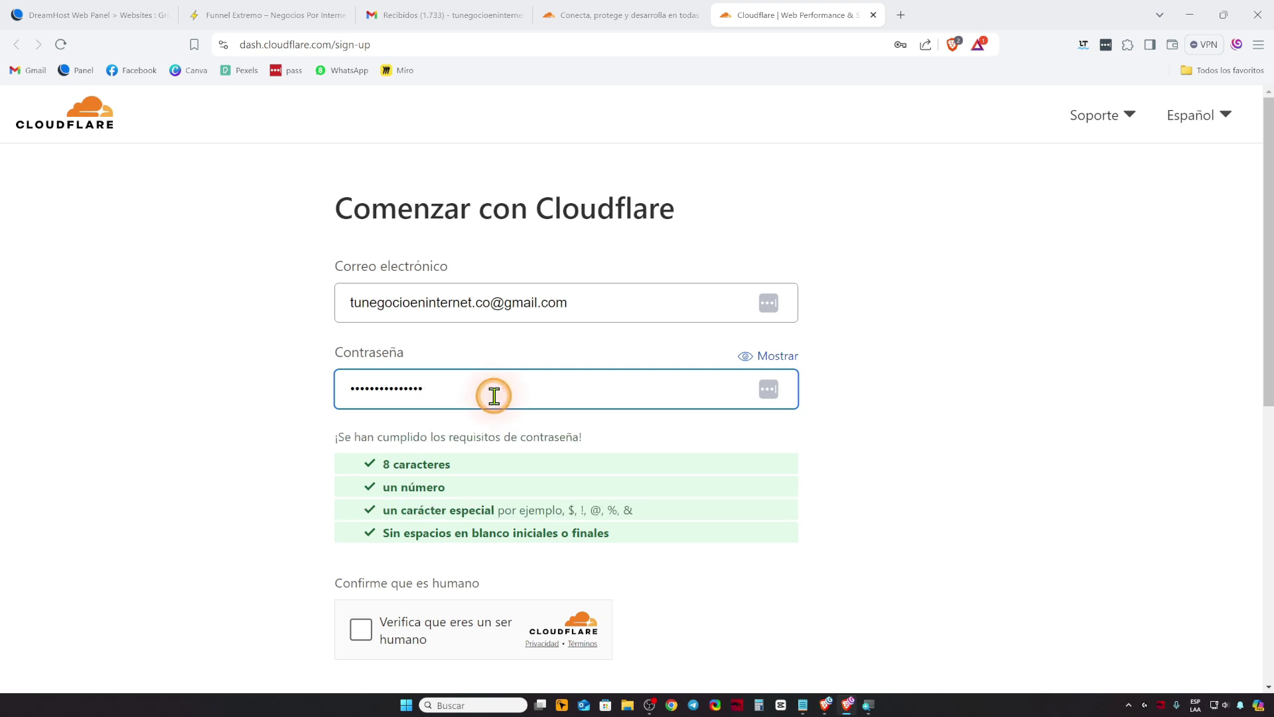
Complete the human verification and submit the Cloudflare registration
scroll(584, 577, down, 2)
click(364, 484)
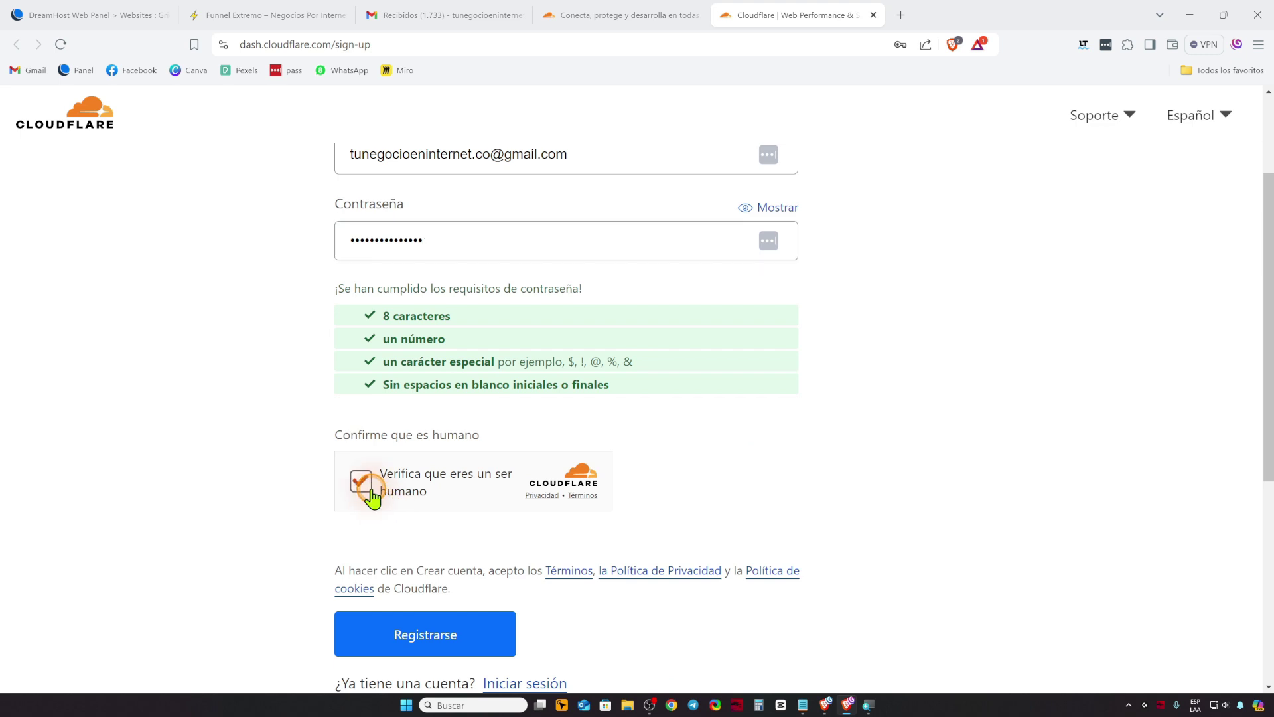
click(467, 634)
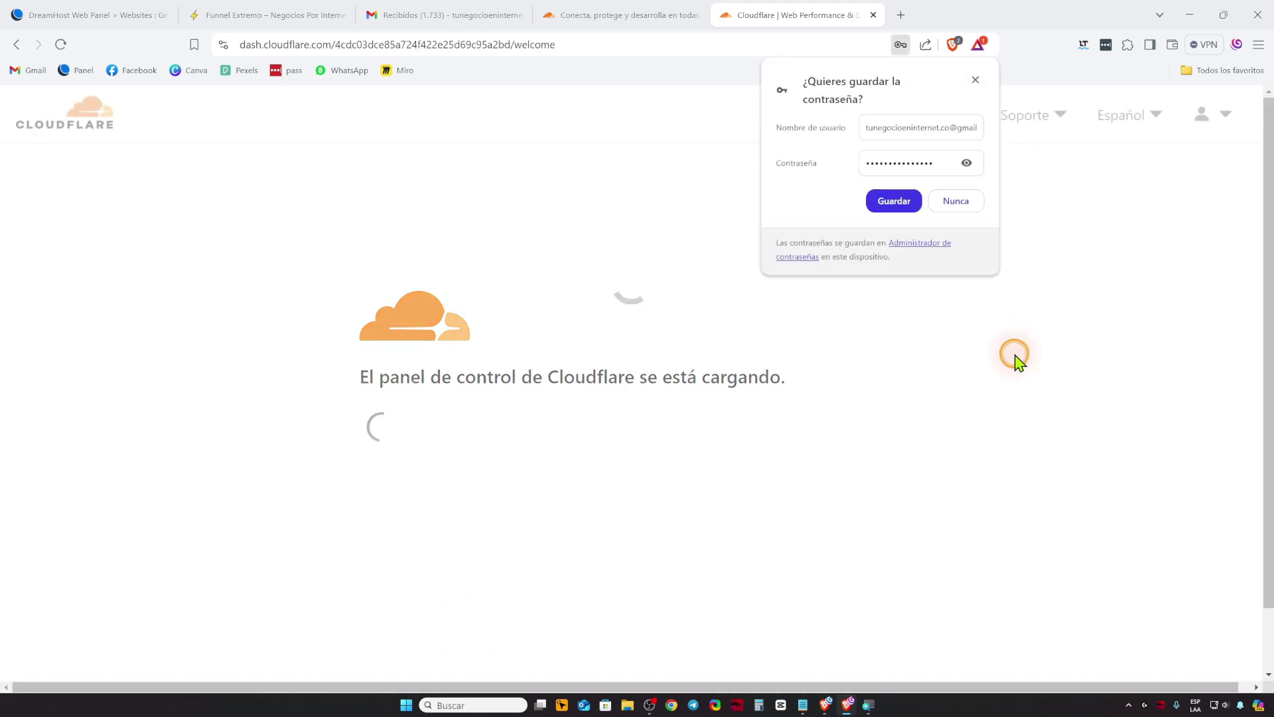
Dismiss the browser's offer to save the password and start adding a website or application to Cloudflare
click(975, 81)
scroll(736, 491, down, 1)
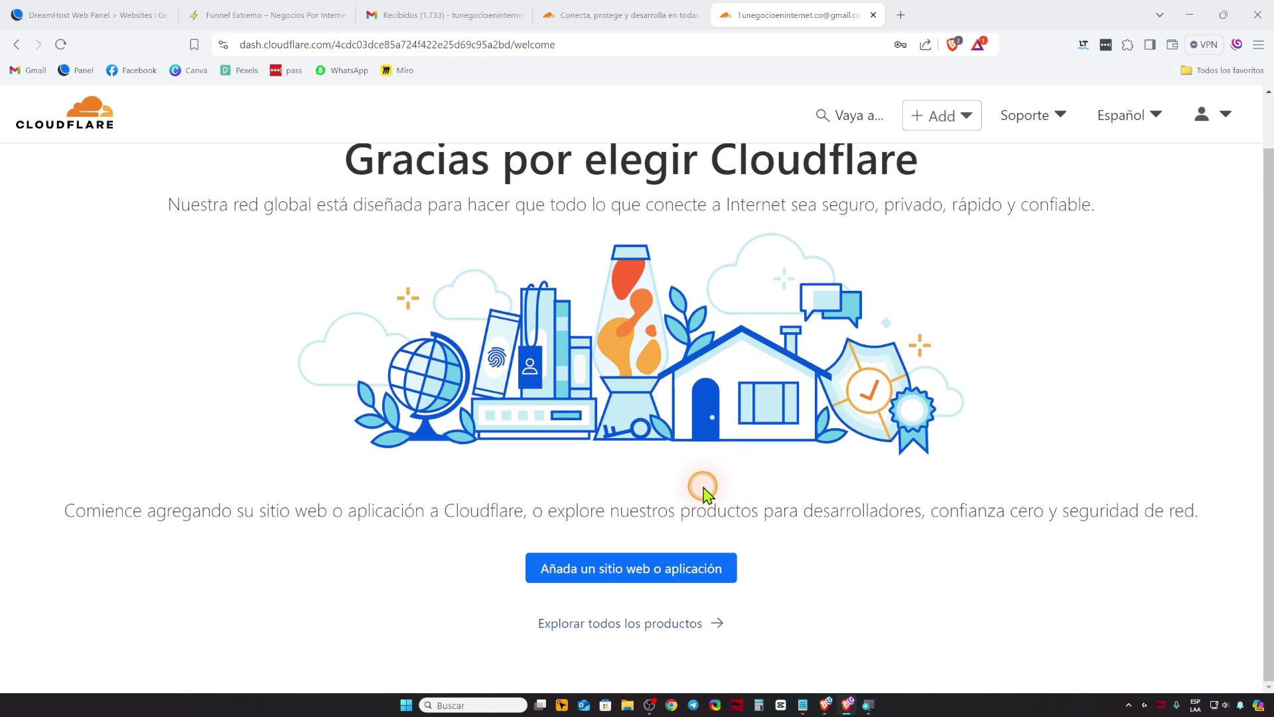
click(606, 574)
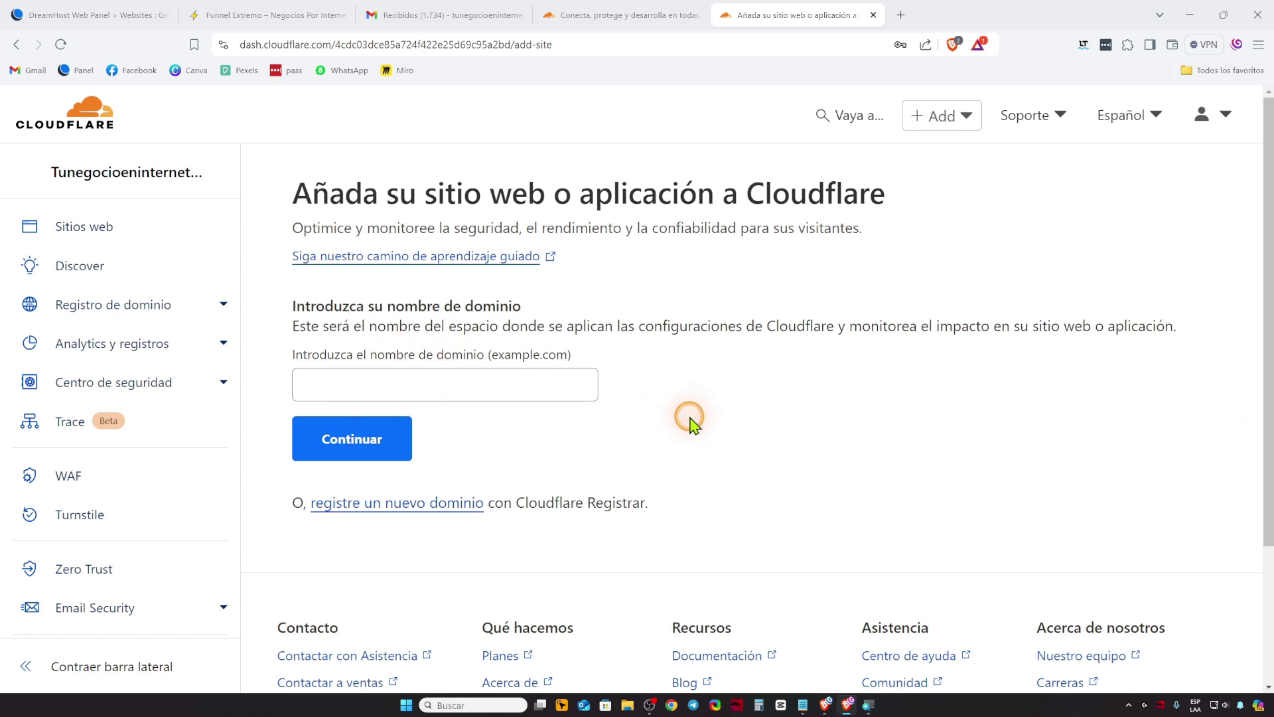
Copy the domain name ingresoreal.net from its Namecheap details page and return to Cloudflare's add-site form
click(68, 13)
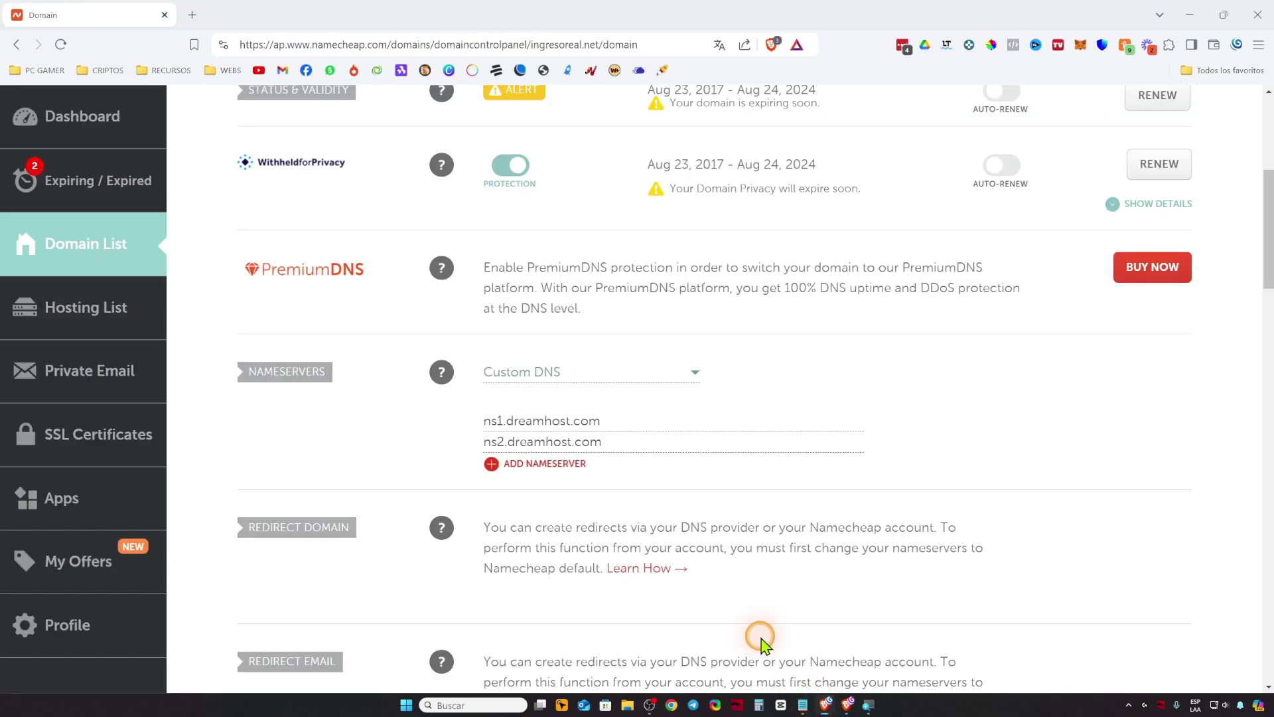
click(825, 705)
scroll(757, 643, up, 6)
drag(455, 317, 304, 312)
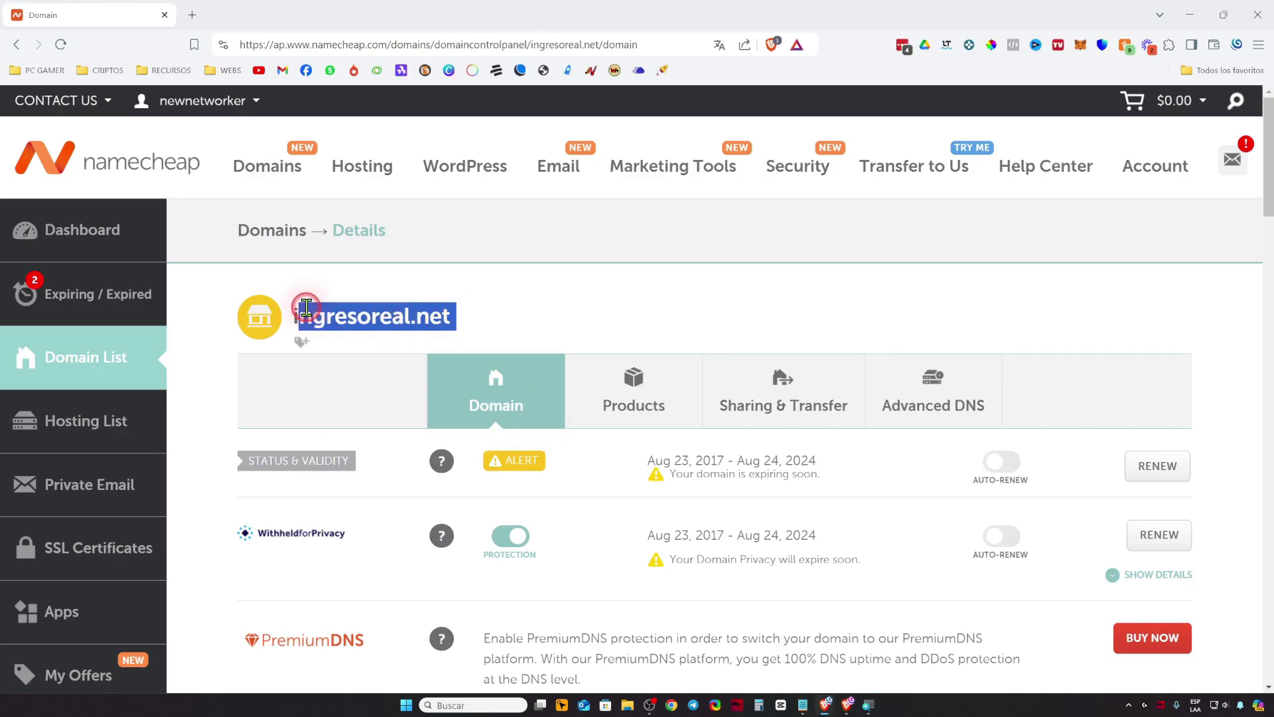
right_click(335, 321)
click(375, 329)
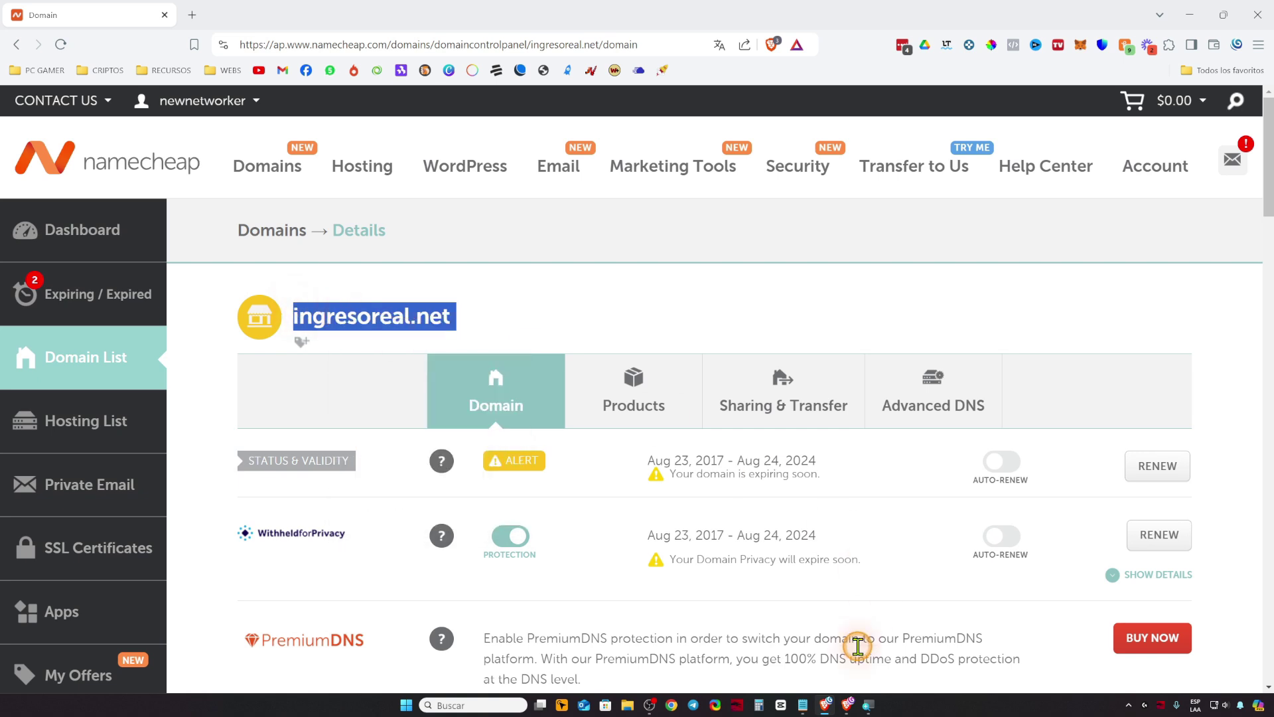
click(847, 705)
click(797, 15)
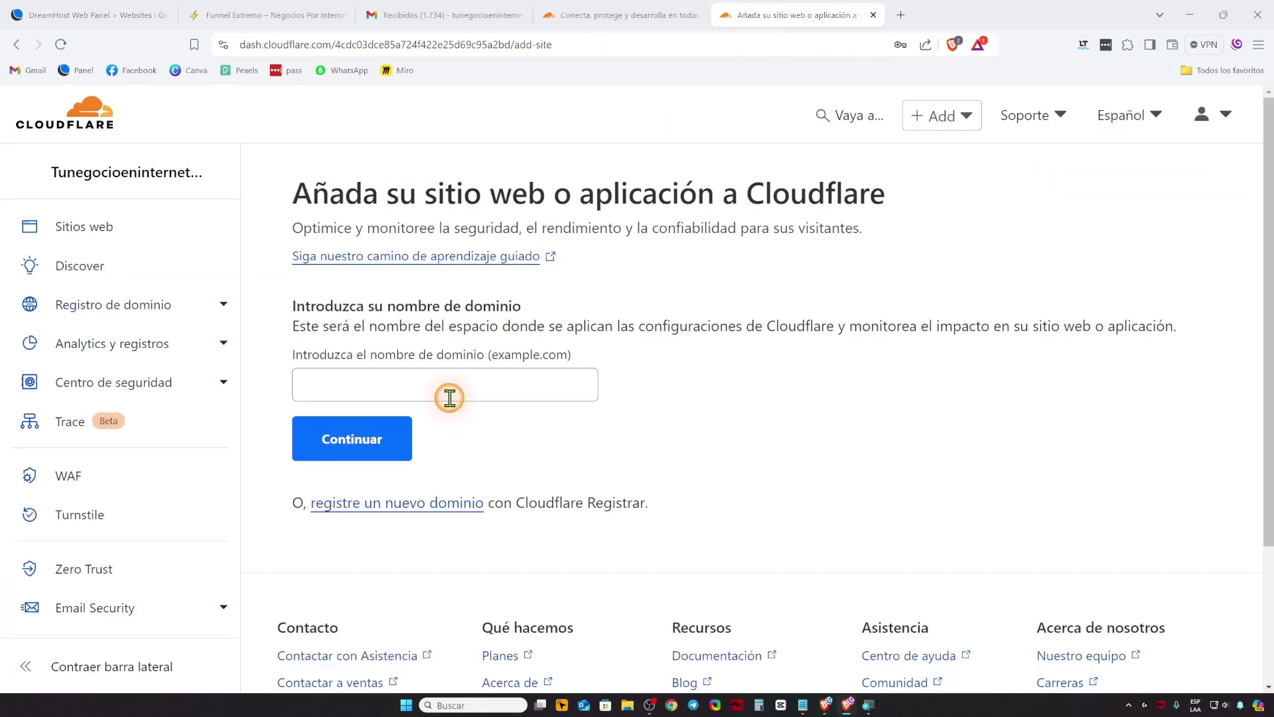
Enter the copied domain ingresoreal.net in Cloudflare's add-site form and submit it
click(364, 384)
key(ctrl+v)
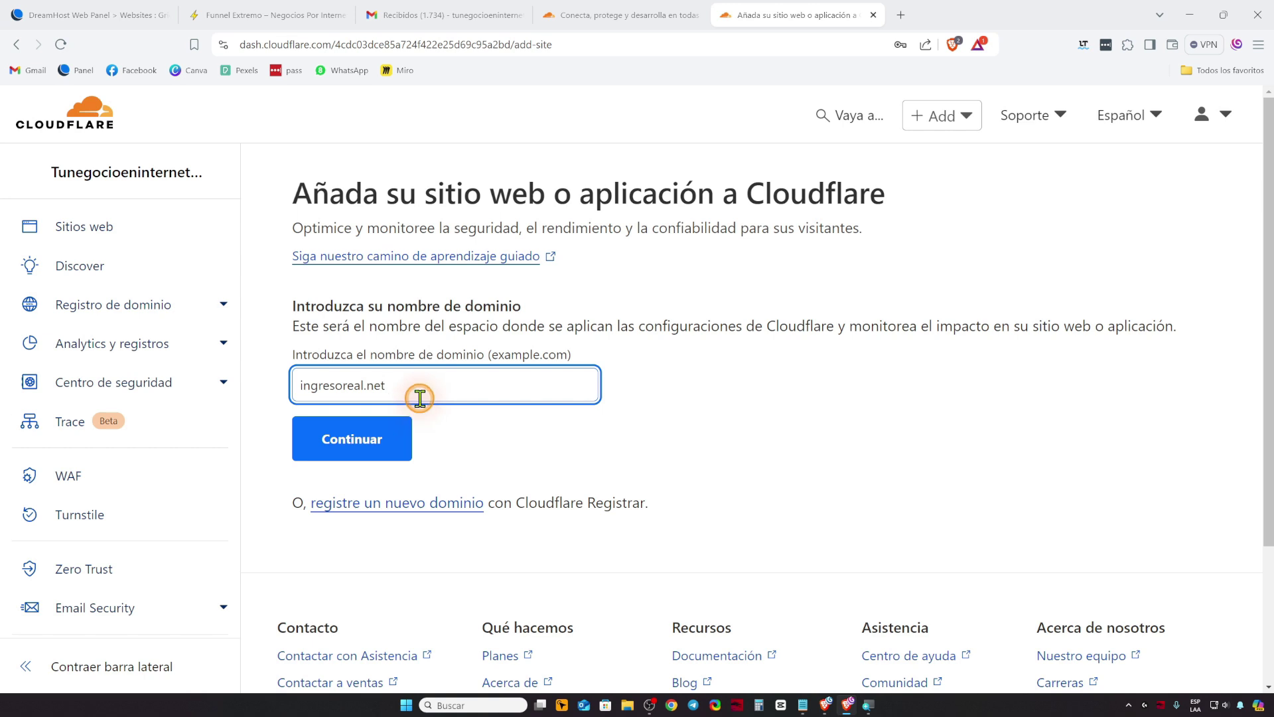
click(398, 436)
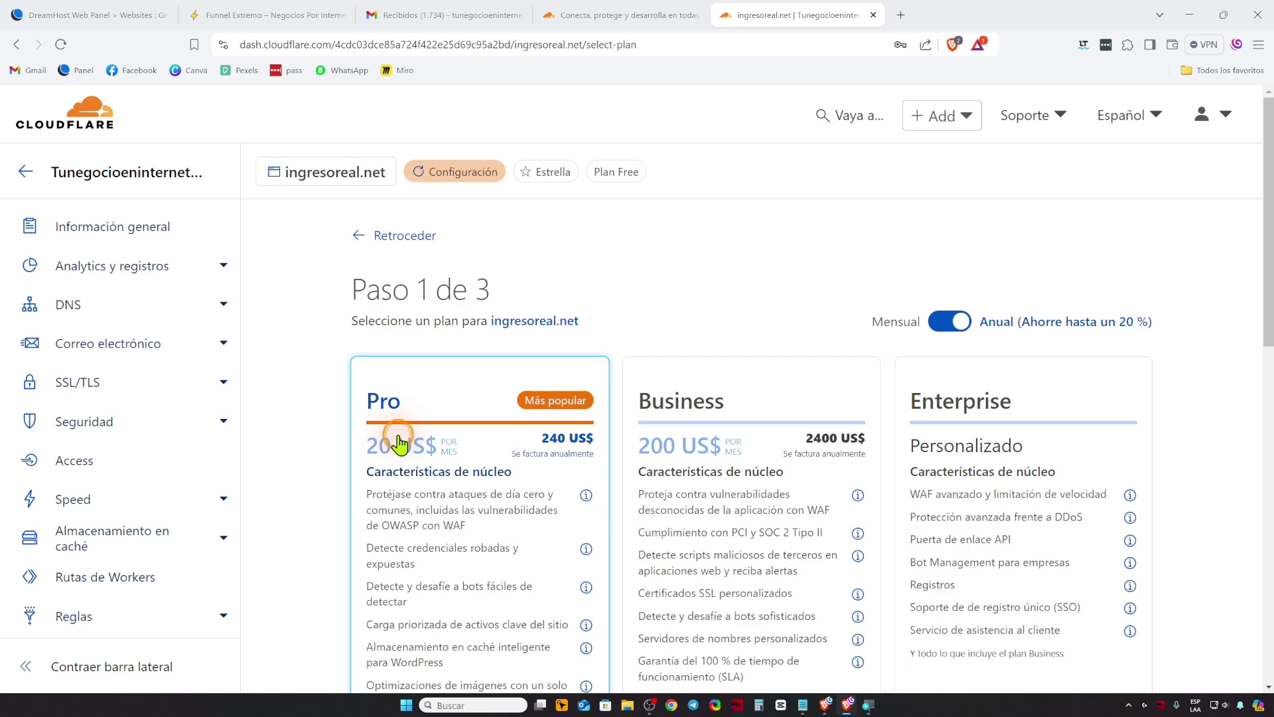
Choose the Free plan at 0 US$ for ingresoreal.net and continue the setup
scroll(398, 443, down, 10)
scroll(376, 442, up, 3)
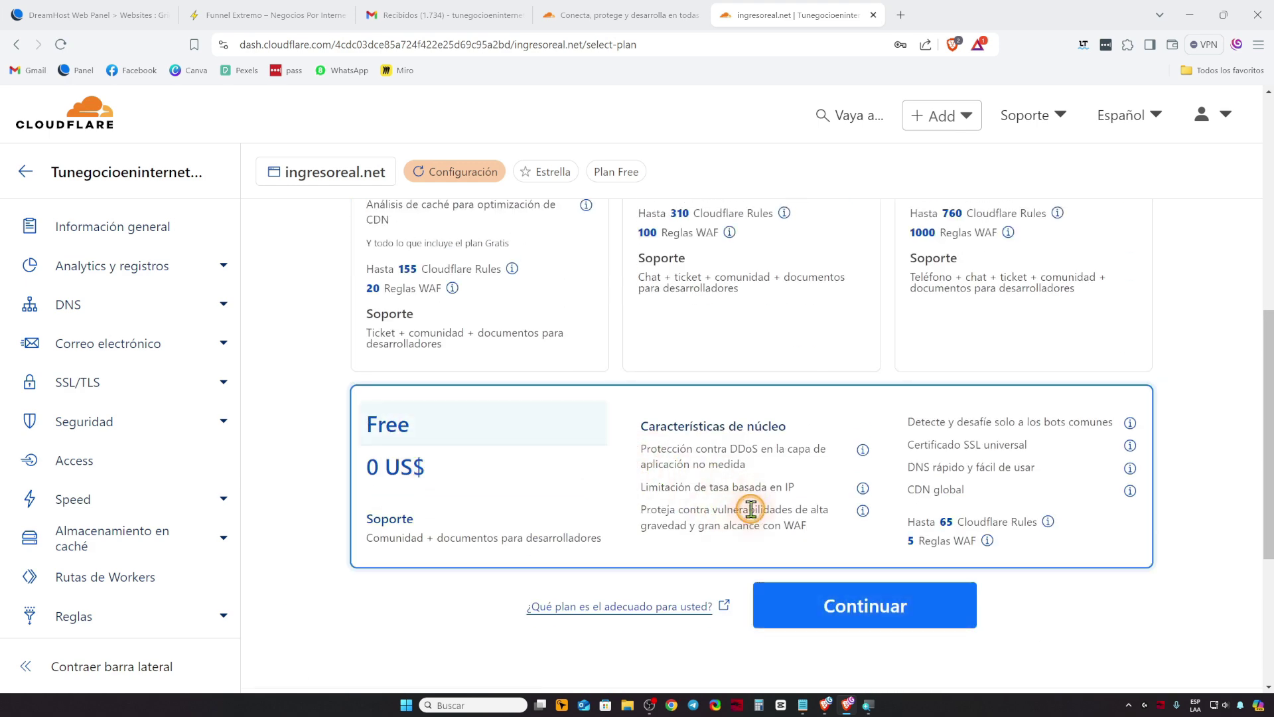
click(939, 618)
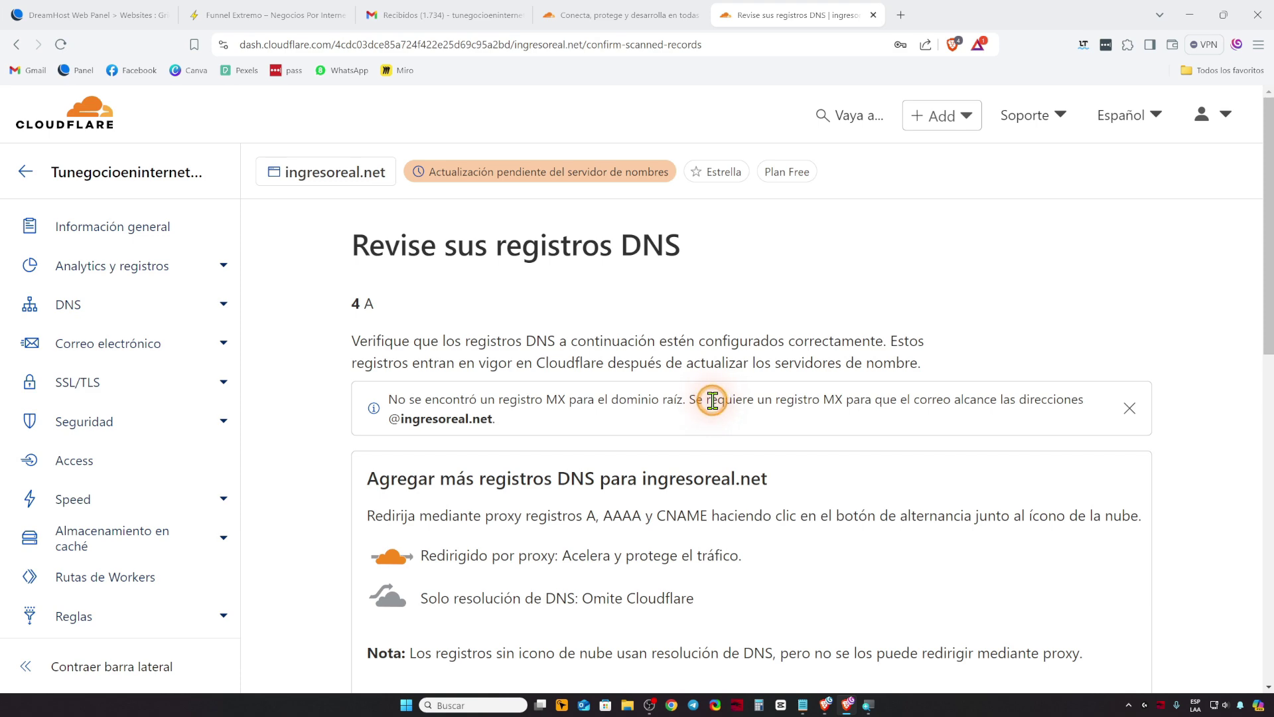
Review the scanned DNS records for ingresoreal.net and continue to the nameserver change instructions
scroll(712, 400, down, 4)
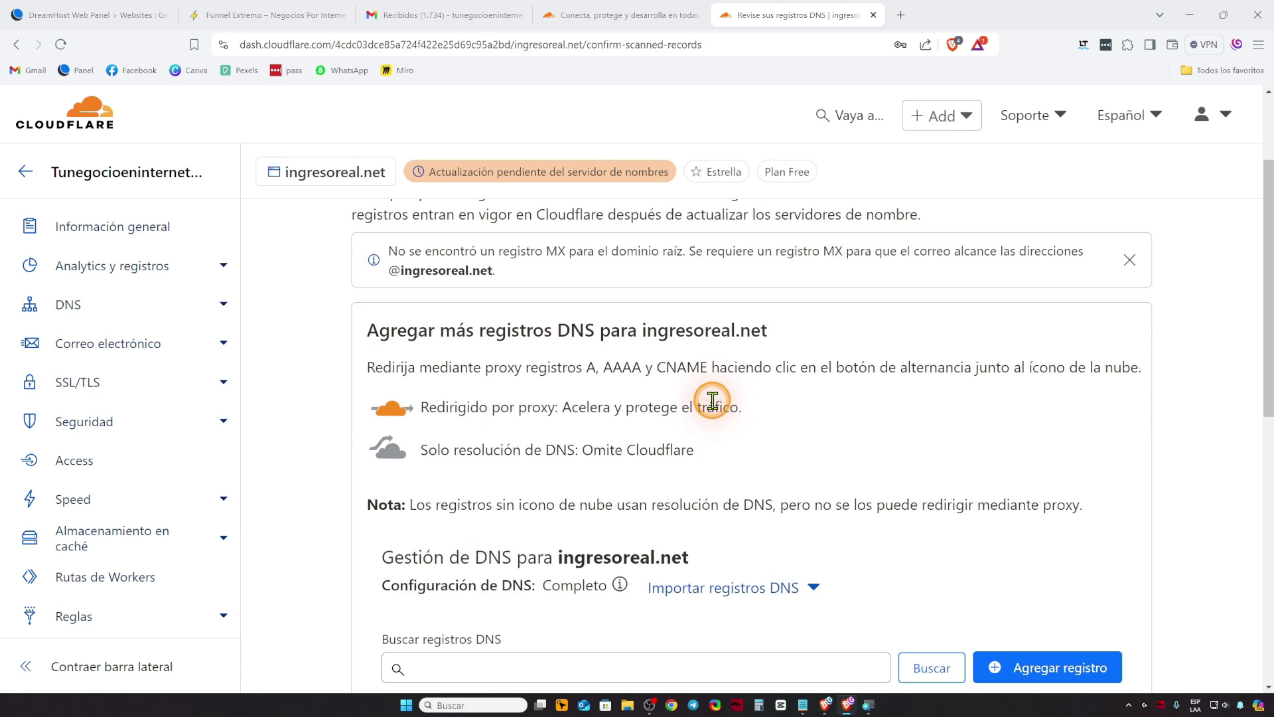
scroll(713, 402, down, 6)
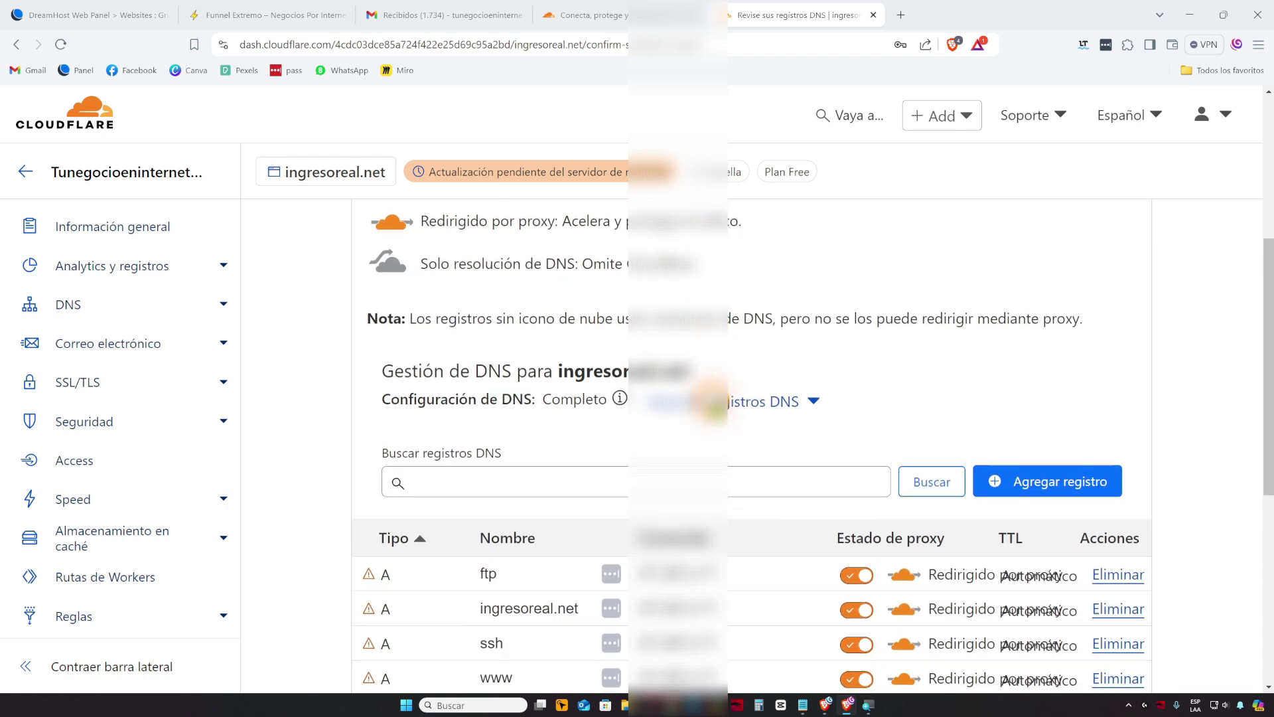
scroll(566, 506, up, 8)
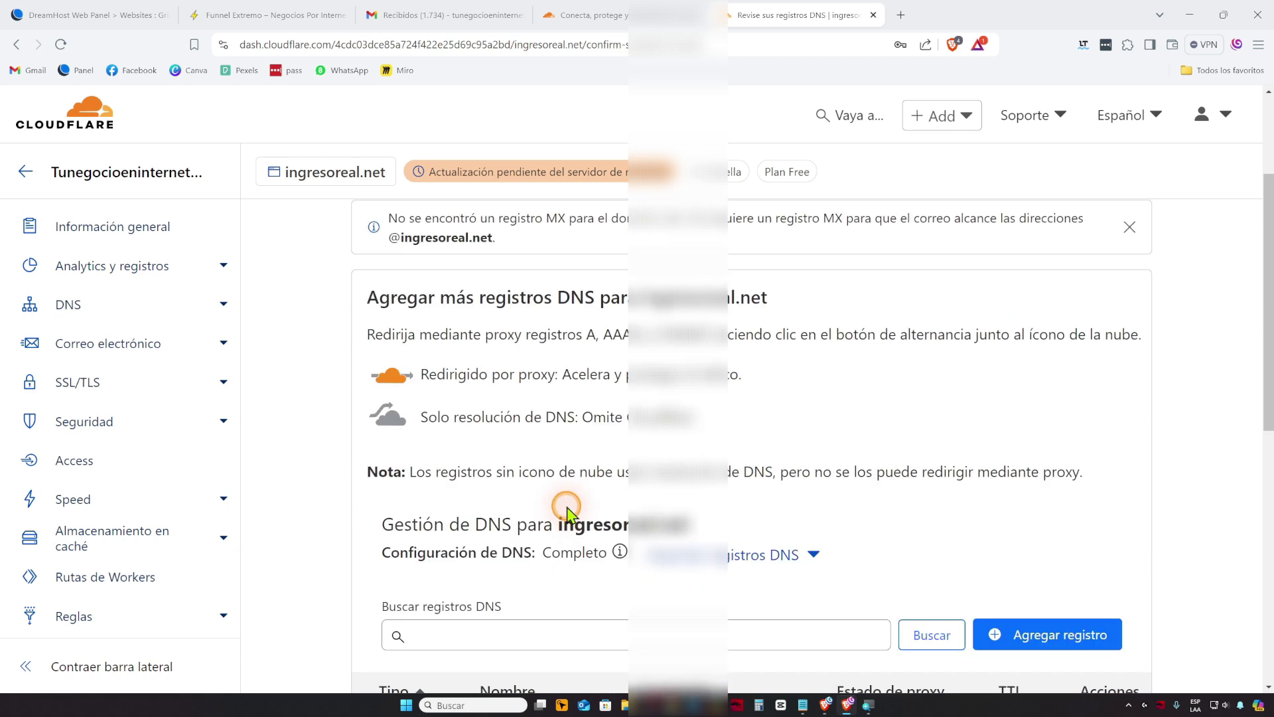
scroll(553, 504, down, 8)
click(432, 397)
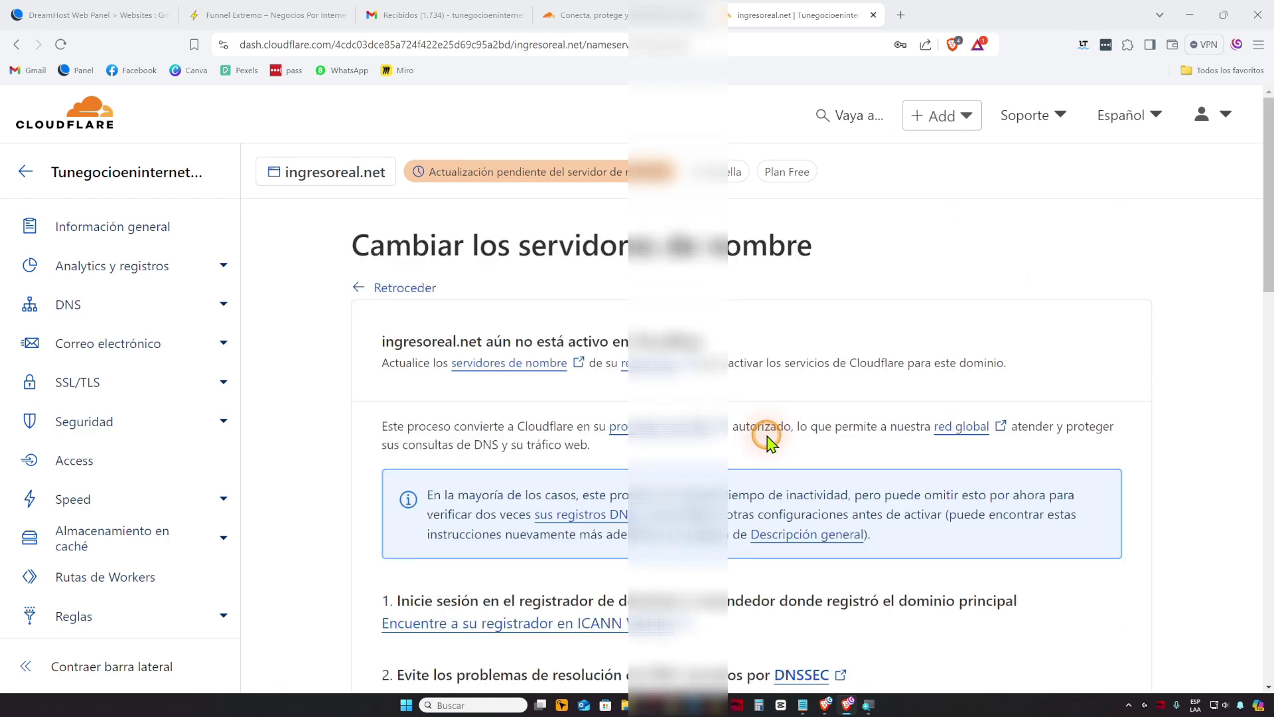
Examine the two nameservers that Cloudflare assigned to ingresoreal.net in the nameserver instructions
scroll(882, 478, down, 8)
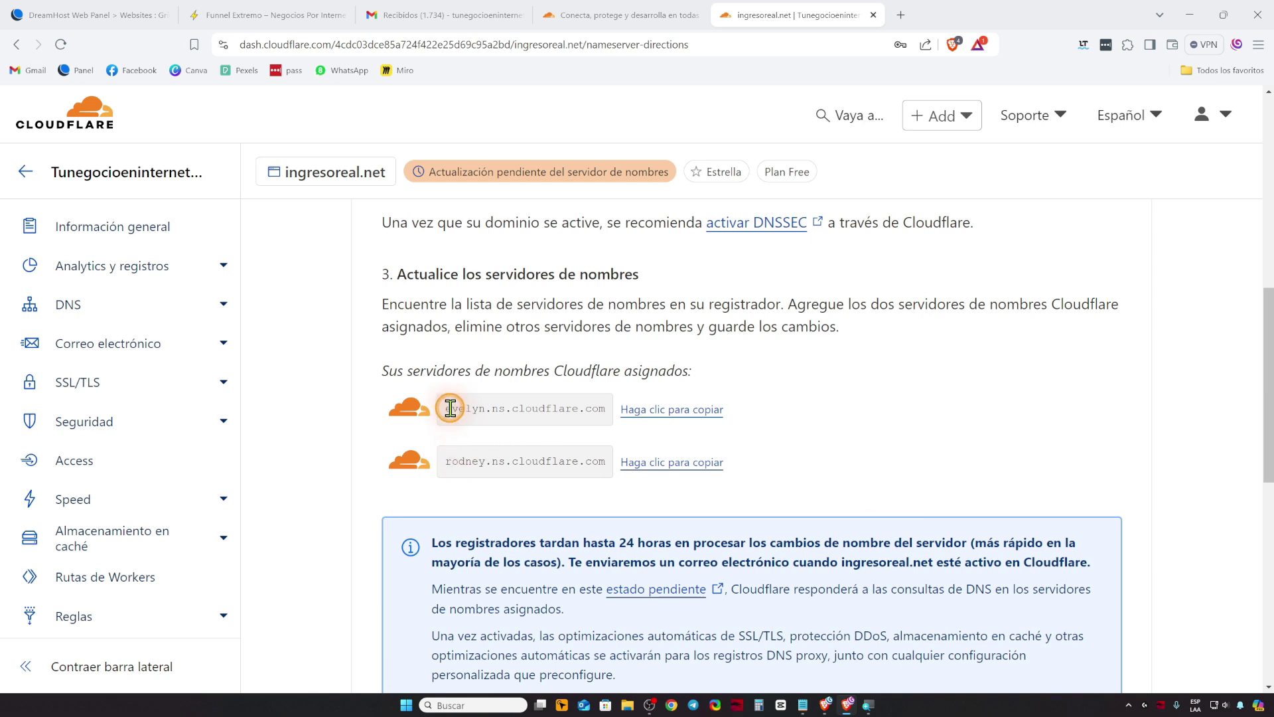
drag(444, 408, 624, 409)
drag(449, 465, 660, 457)
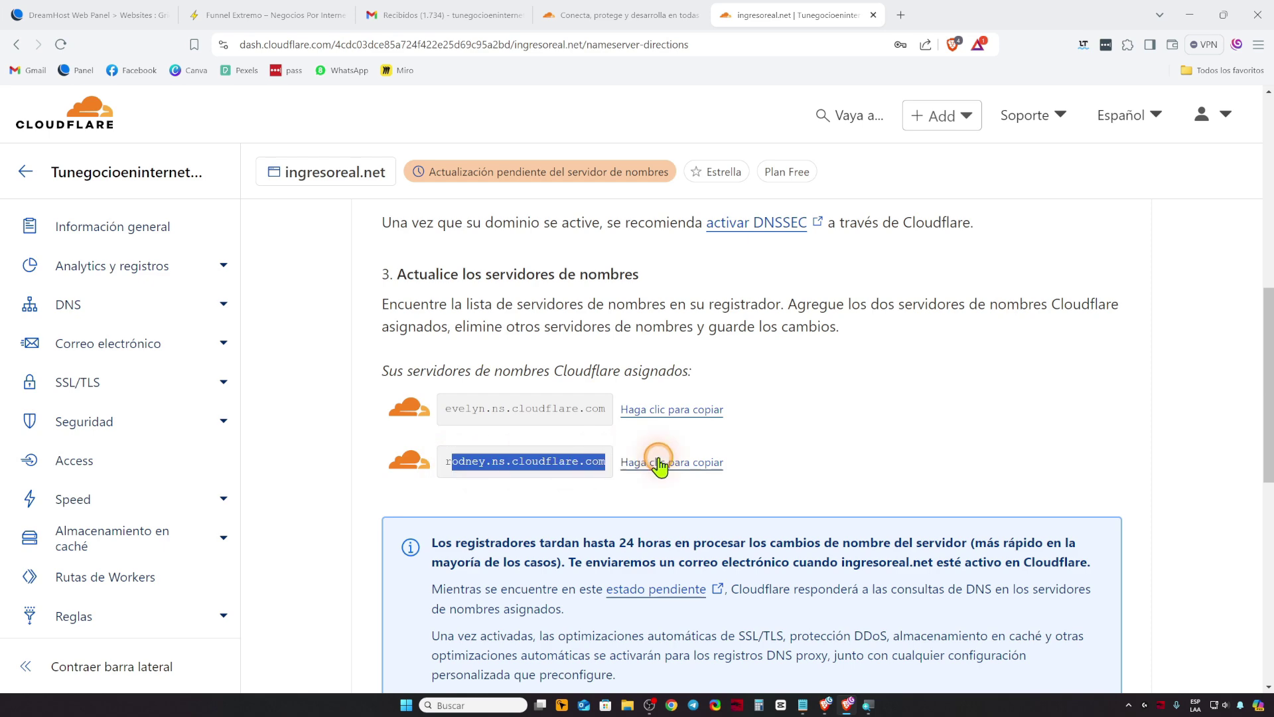
click(871, 432)
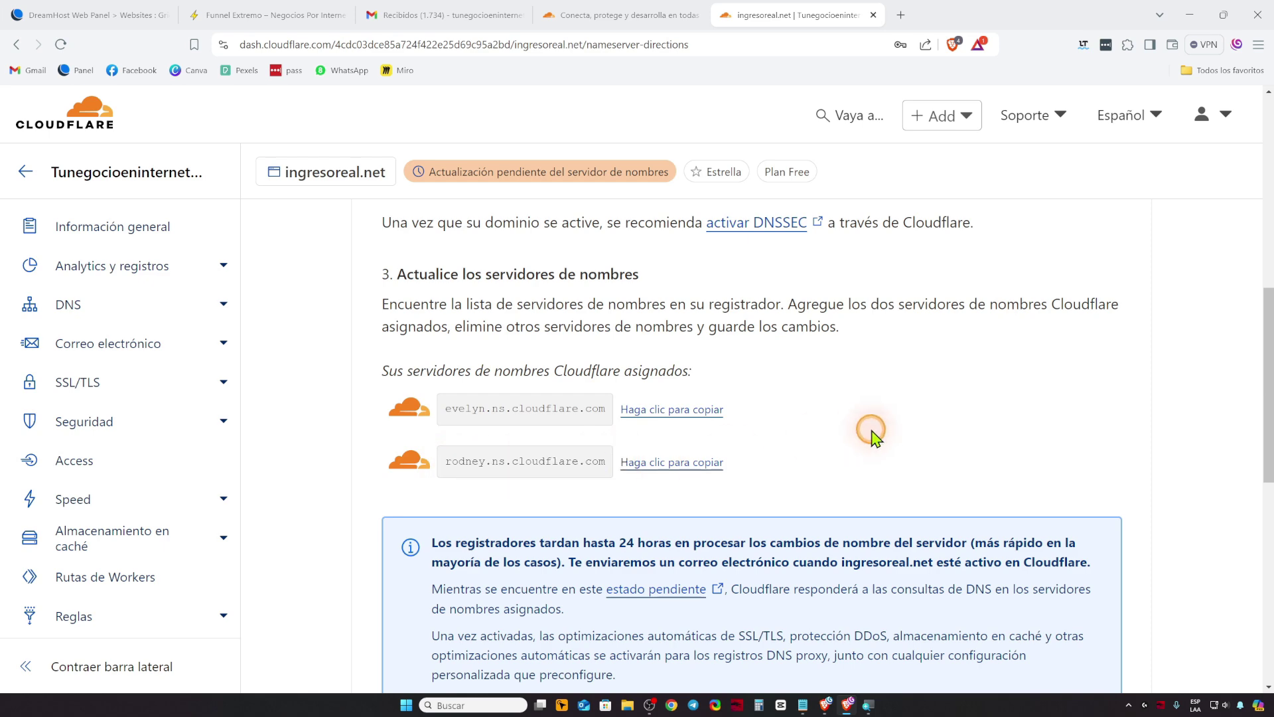
scroll(870, 431, up, 9)
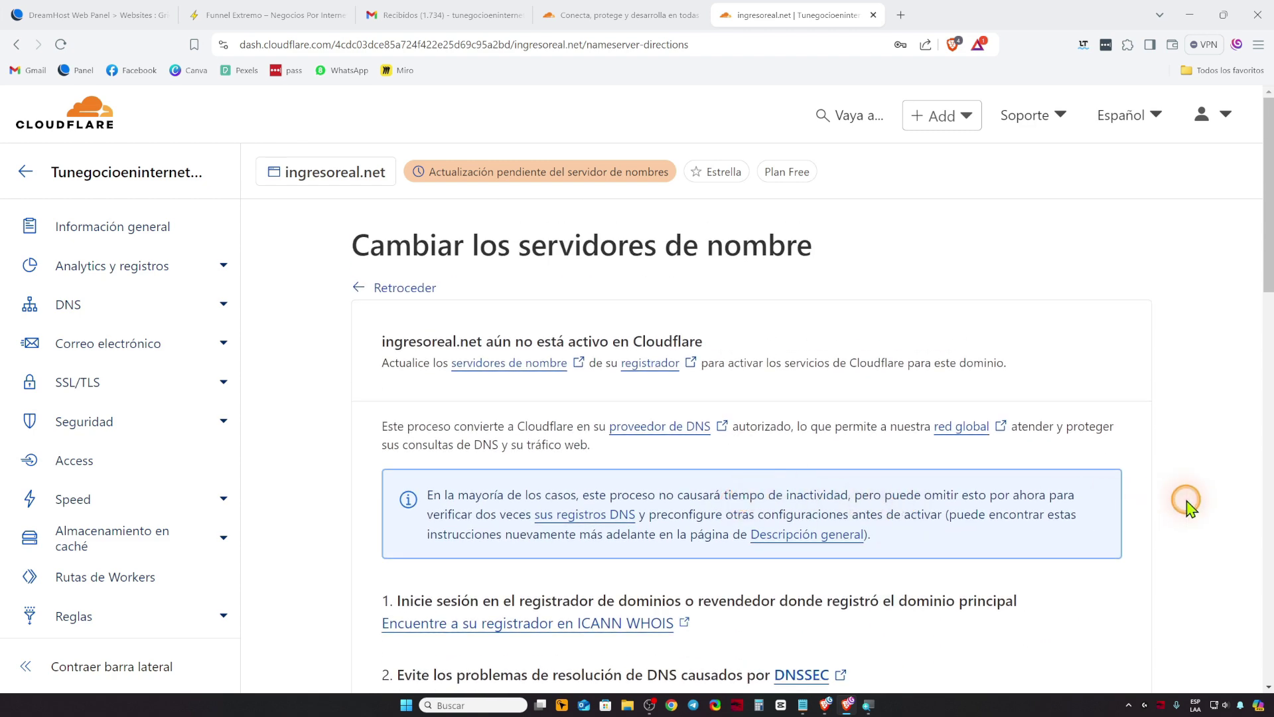
Check the domain rename progress in the DreamHost panel and return to Cloudflare's nameserver instructions
click(93, 14)
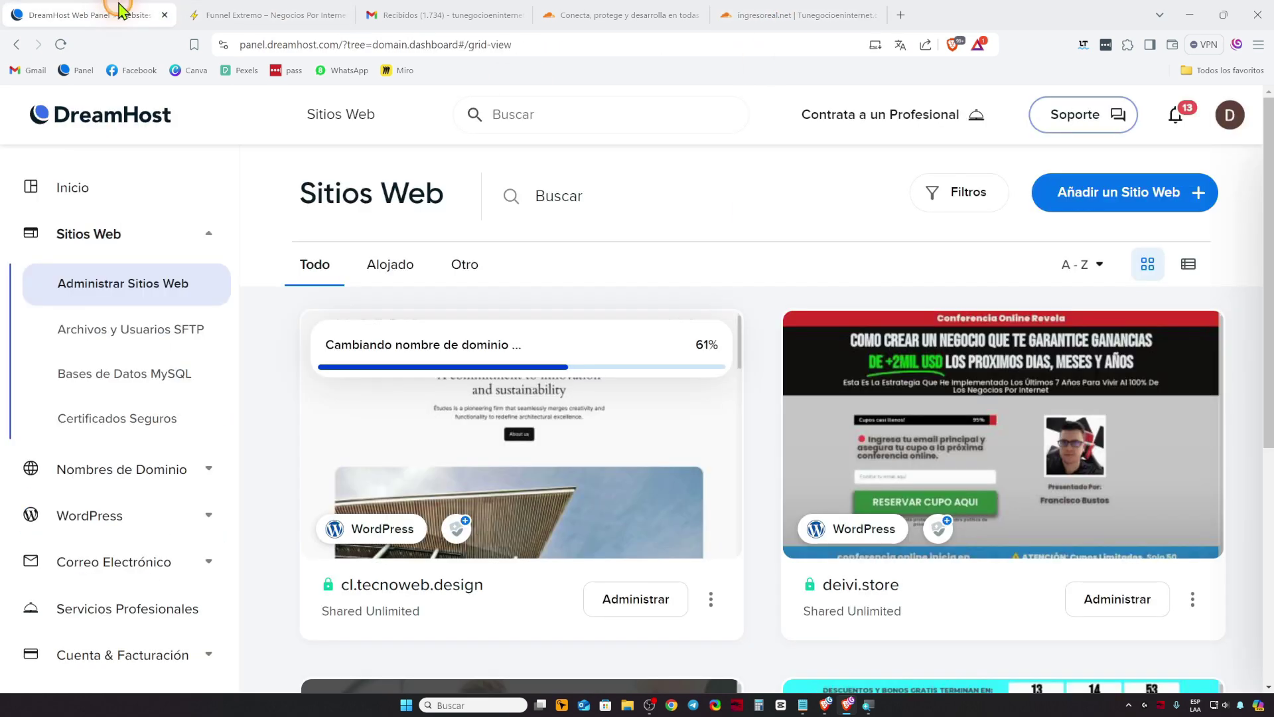
click(774, 14)
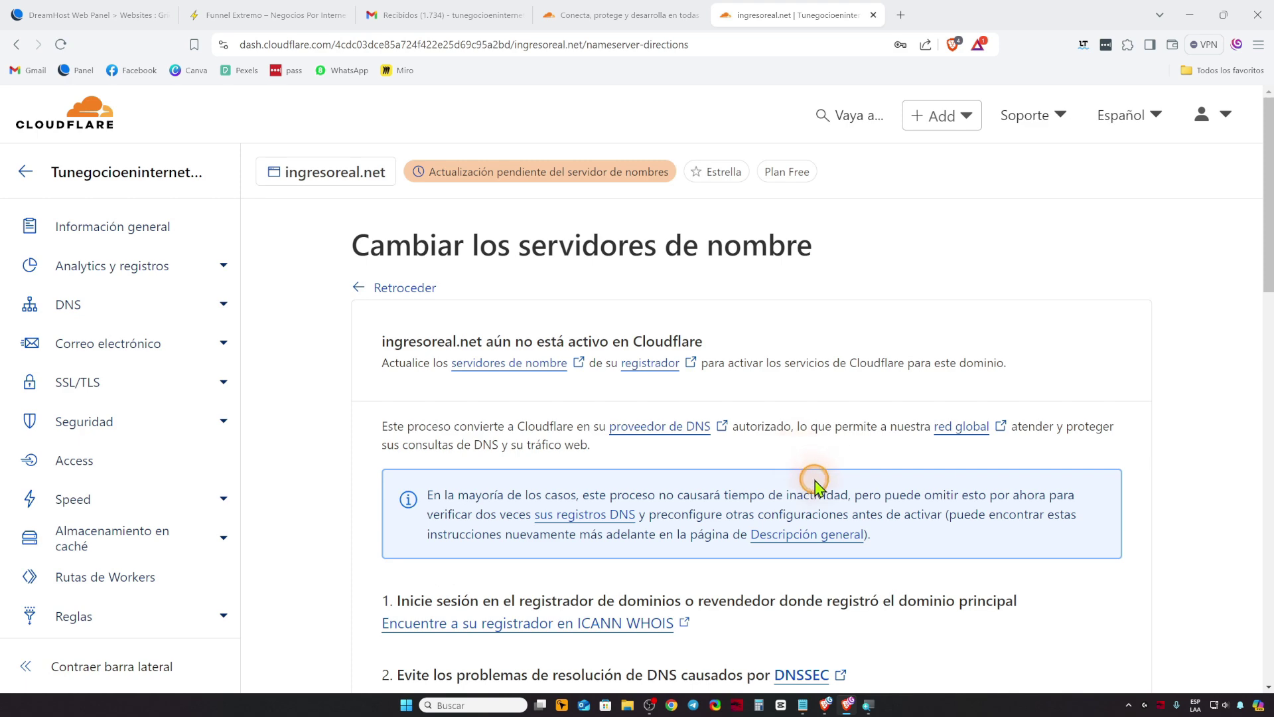
scroll(810, 483, down, 2)
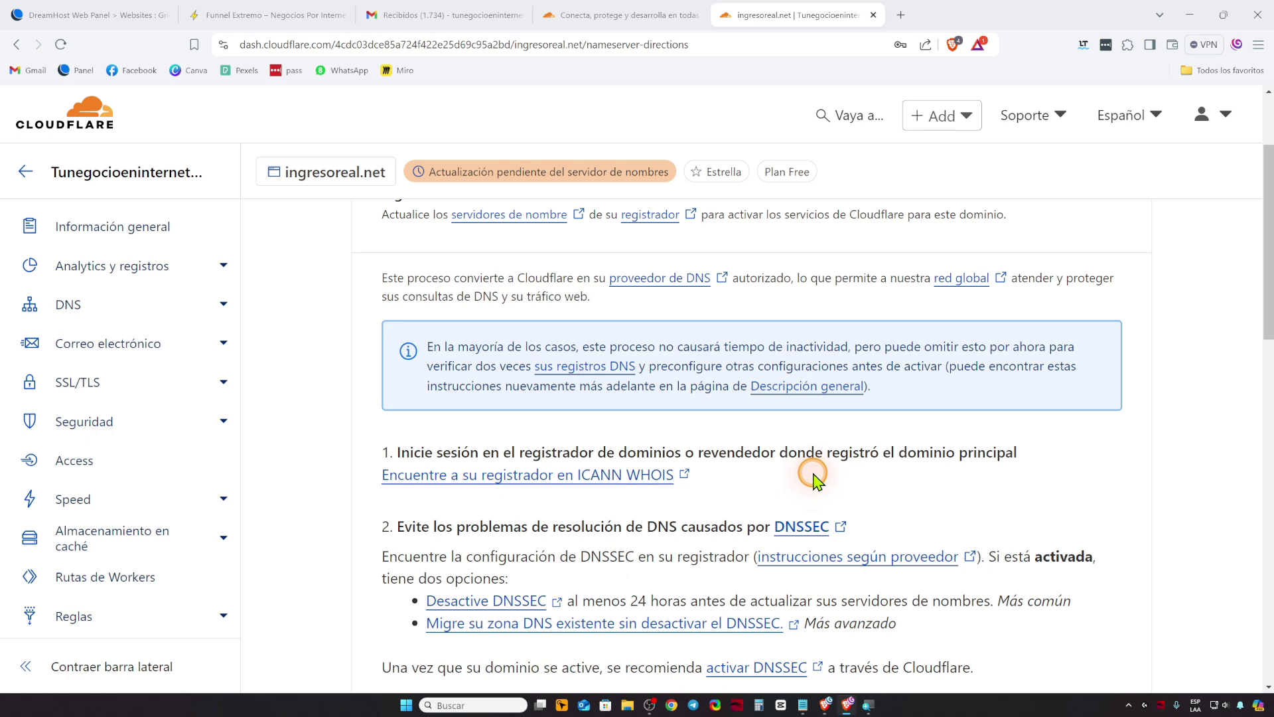
scroll(814, 485, down, 4)
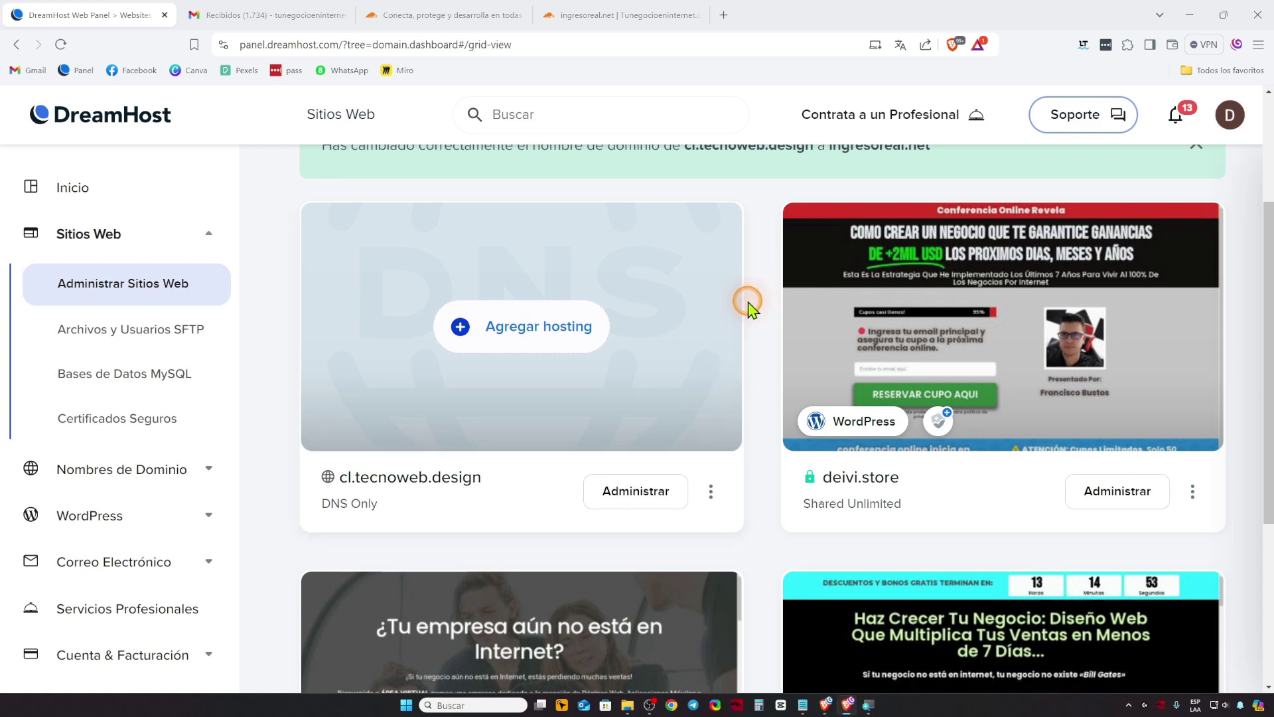
Find the ingresoreal.net site in DreamHost's website list and check its hosting security status
scroll(745, 299, up, 3)
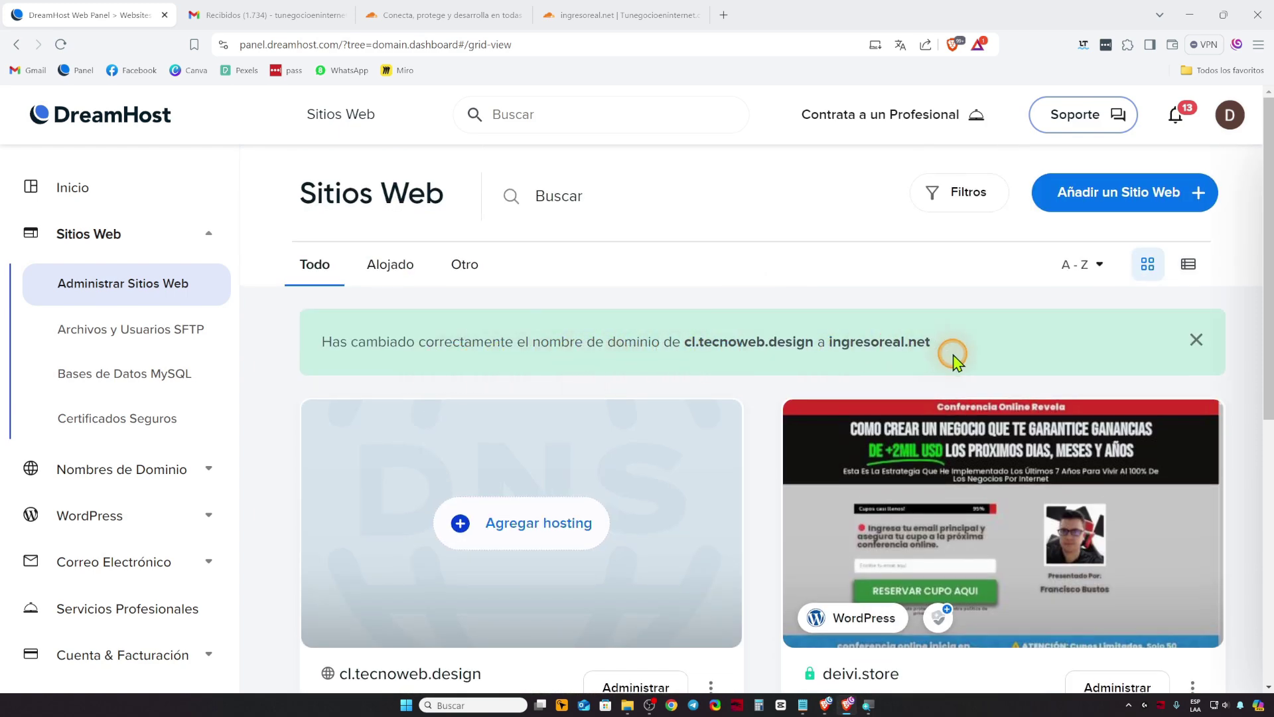
scroll(503, 478, down, 2)
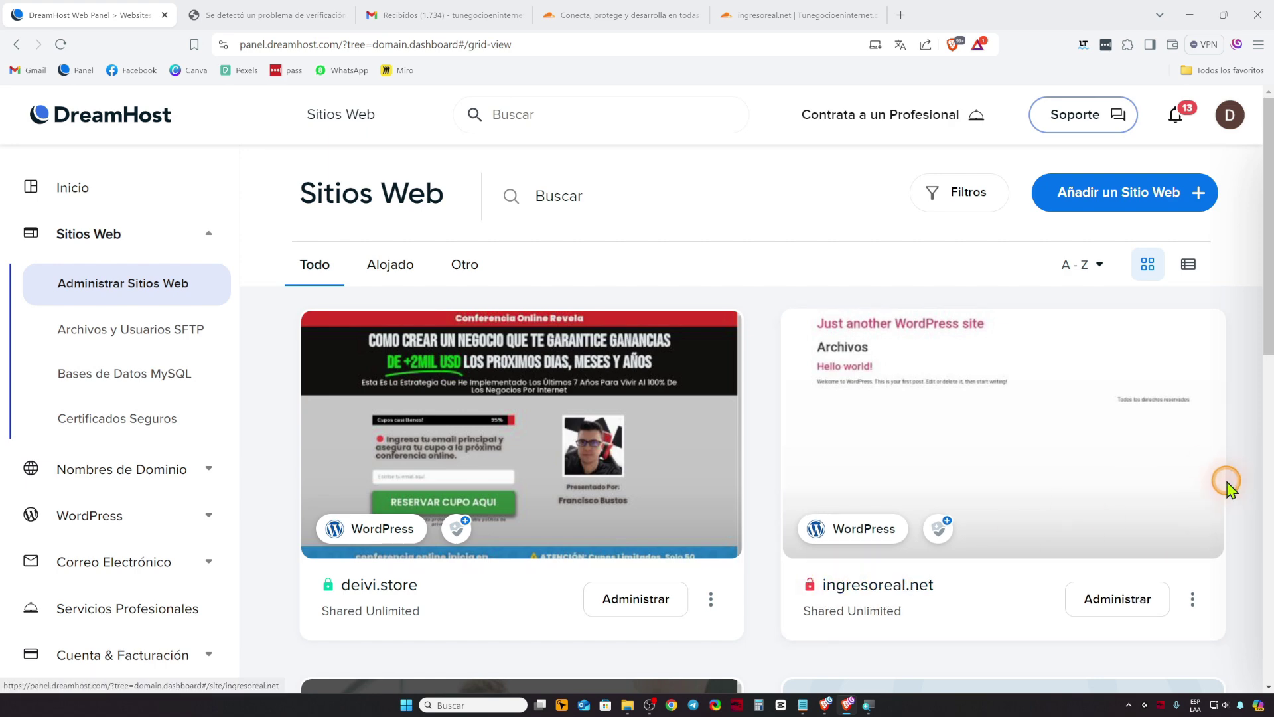
scroll(1162, 471, up, 4)
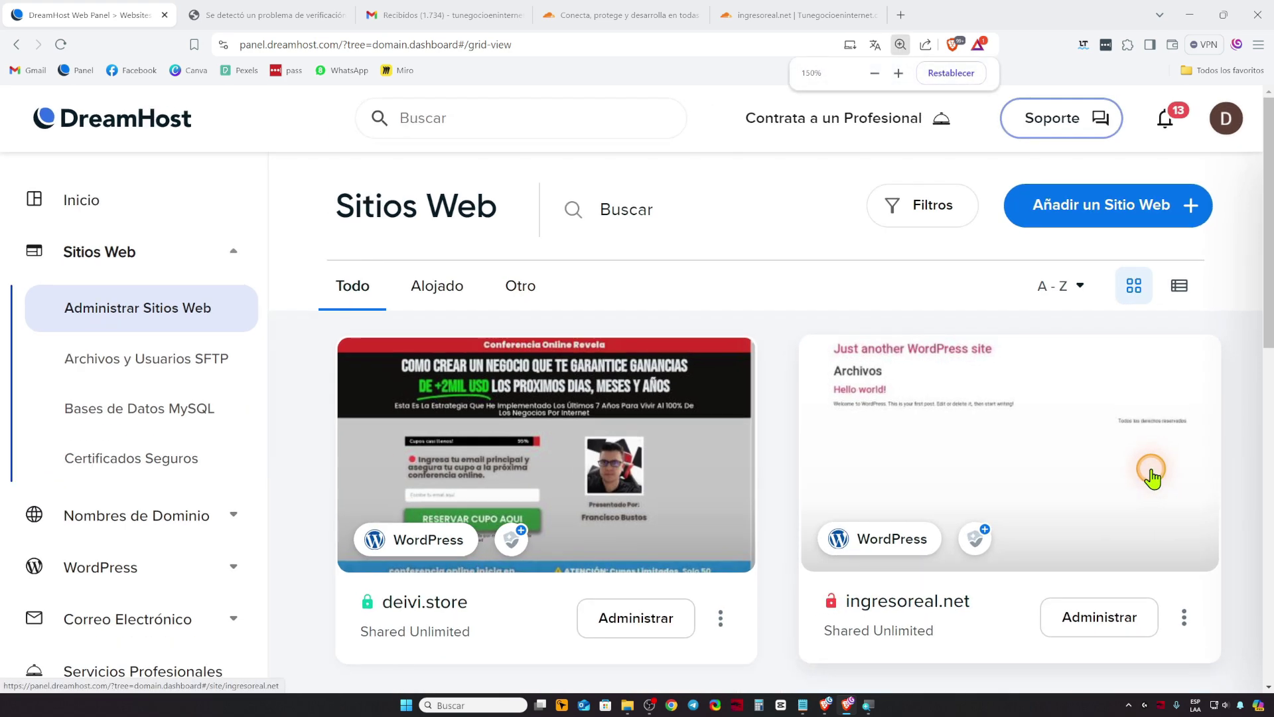
scroll(908, 521, down, 5)
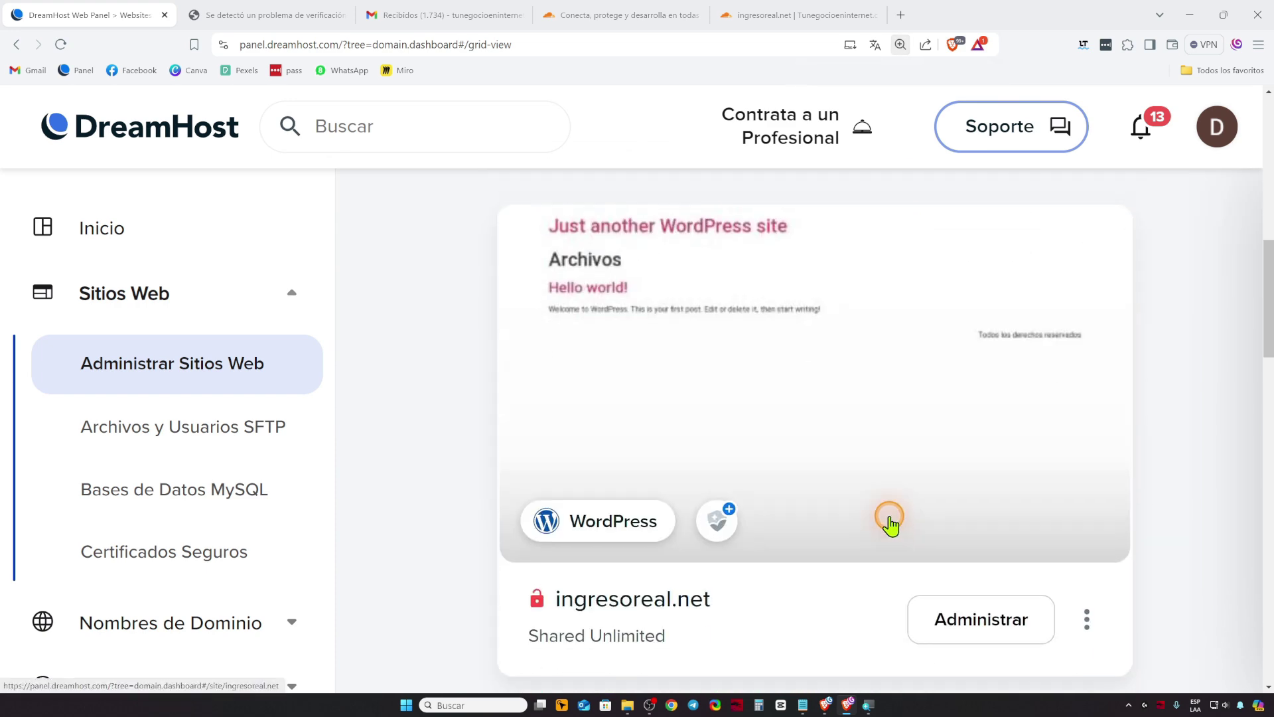
scroll(785, 549, up, 1)
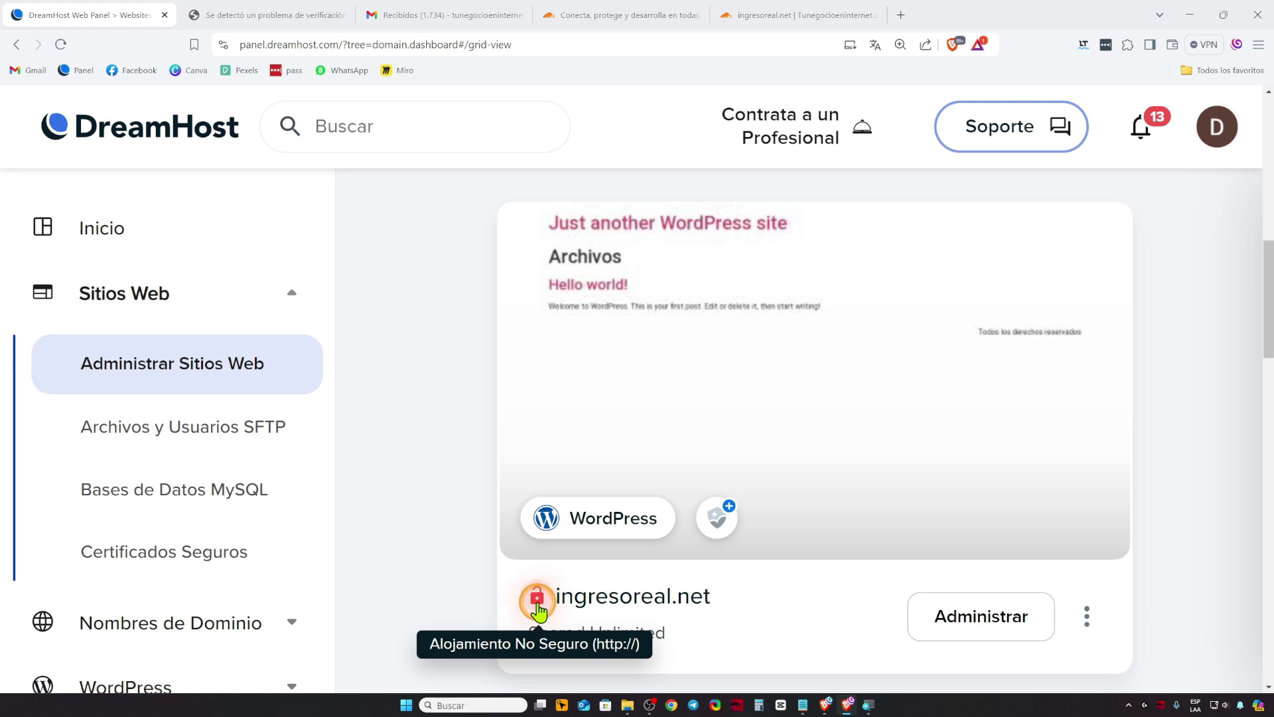
Open the ingresoreal.net website to check its connection security details and return to the DreamHost panel
click(729, 604)
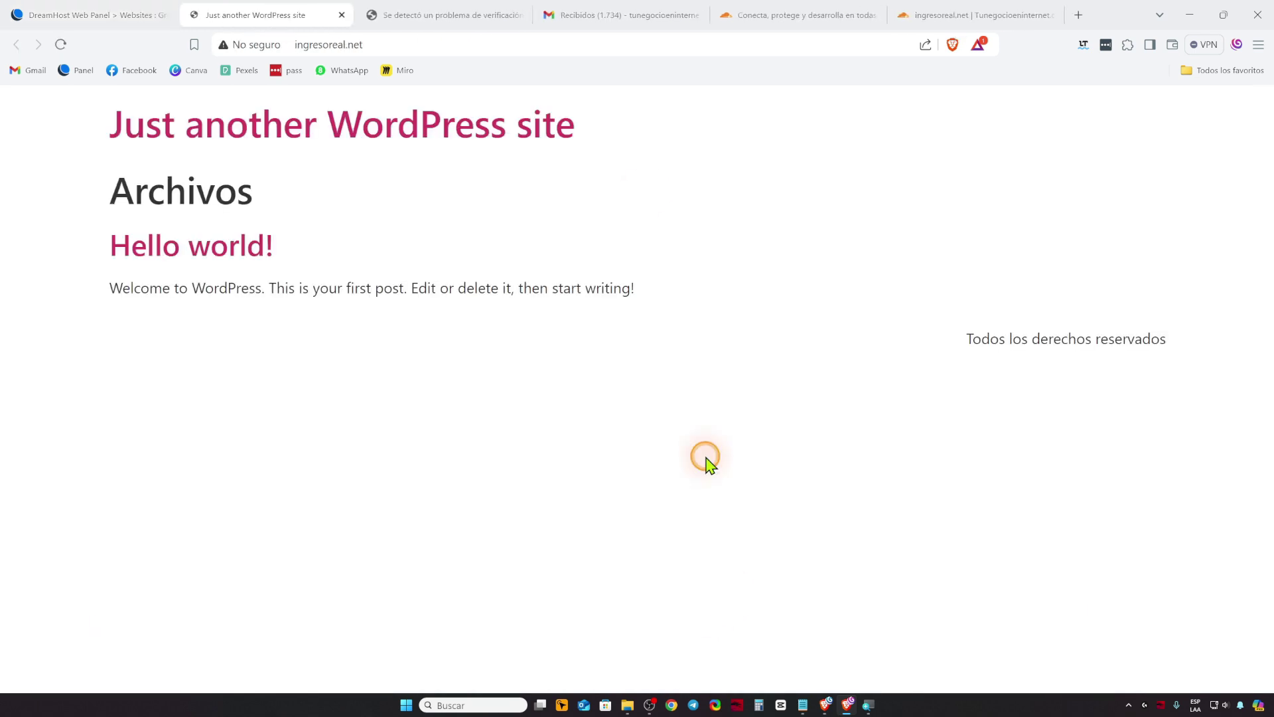
click(522, 14)
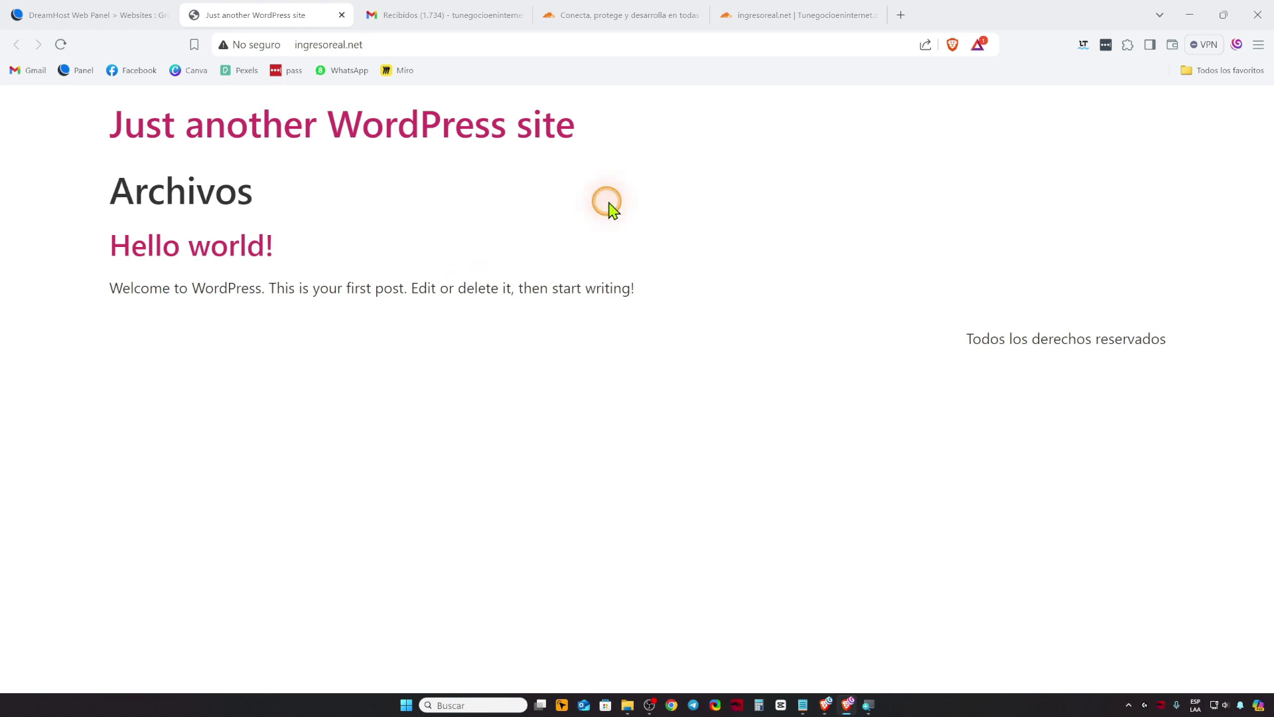
click(237, 46)
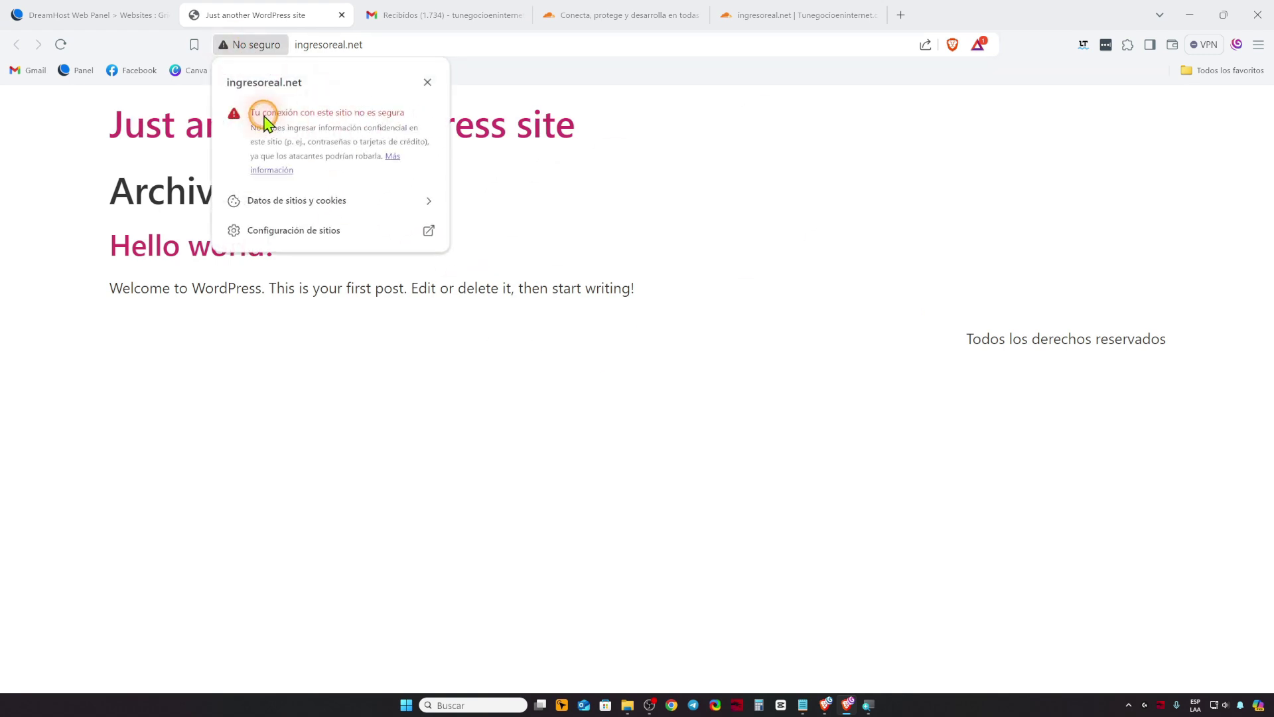
click(428, 83)
click(90, 14)
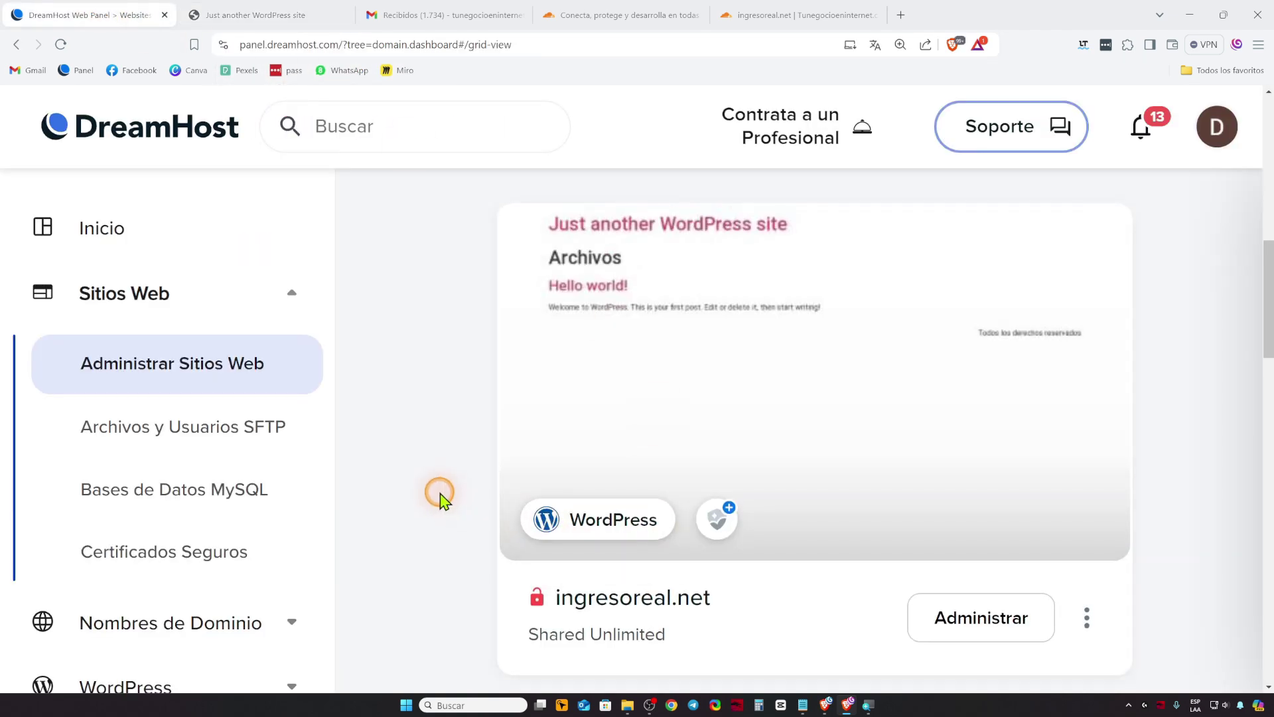
Start adding an SSL certificate to ingresoreal.net from its security warning in the DreamHost website list
mouse_move(544, 601)
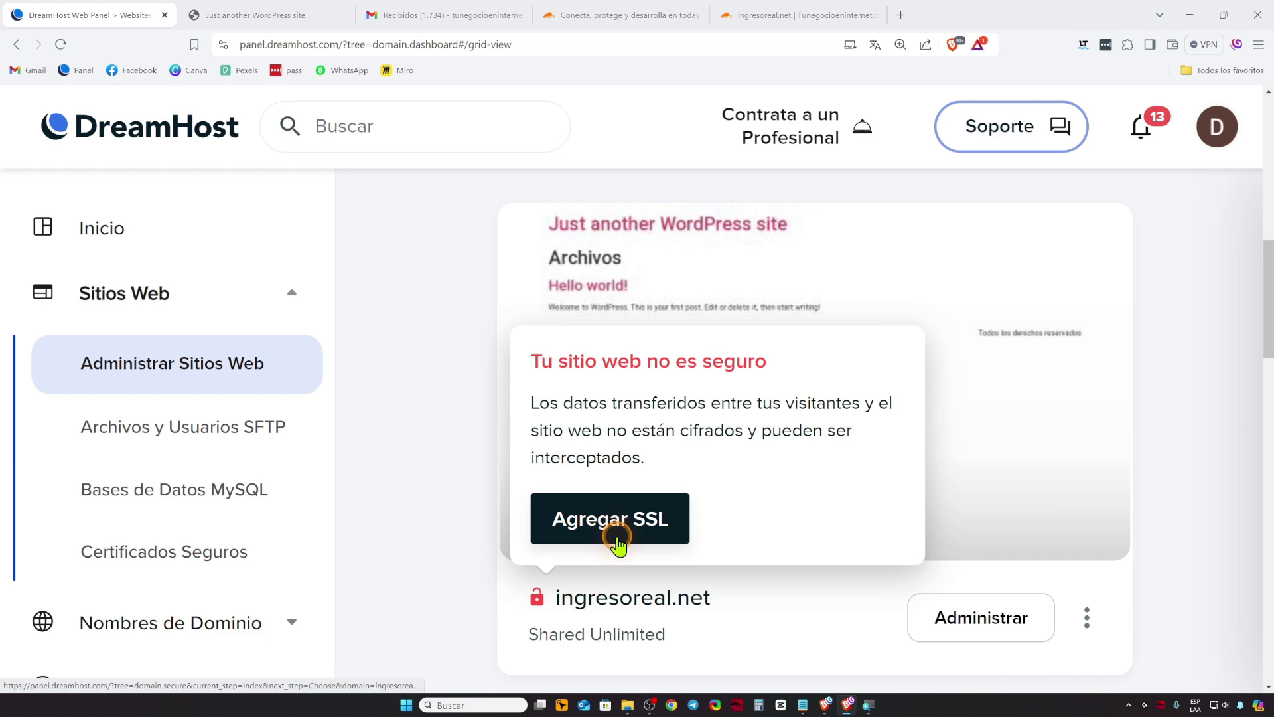
click(638, 513)
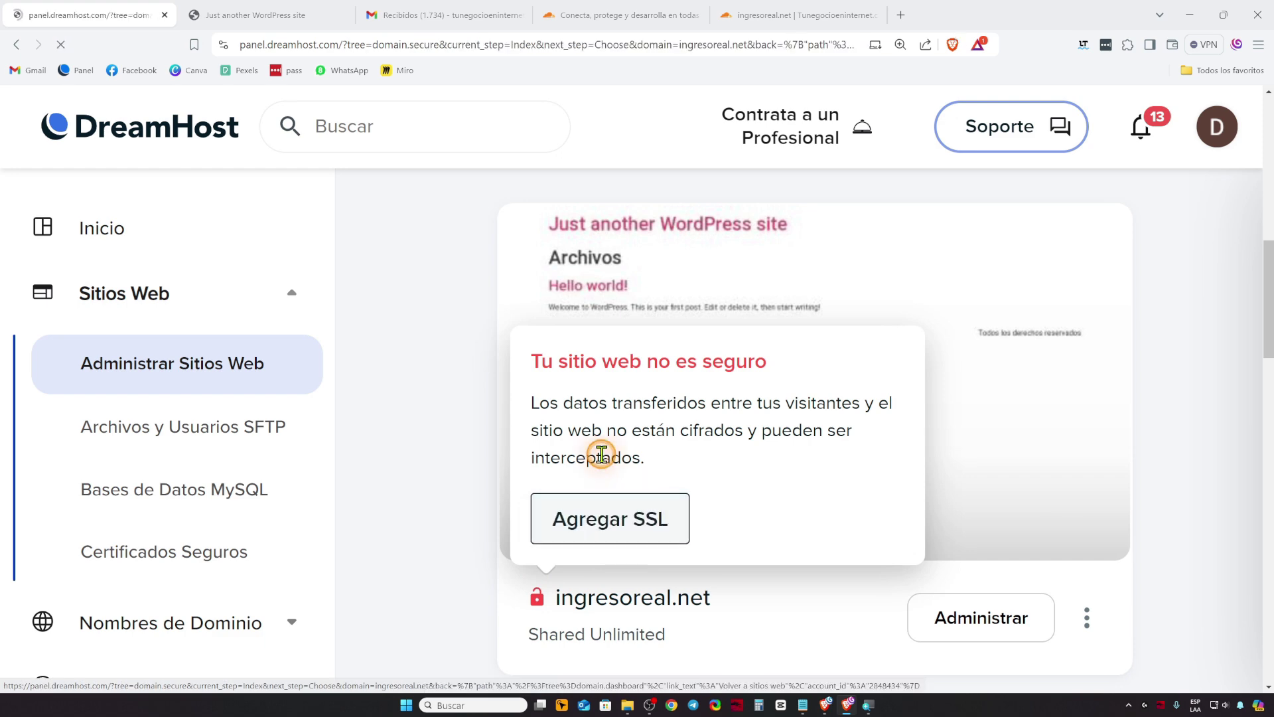
key(ctrl+minus)
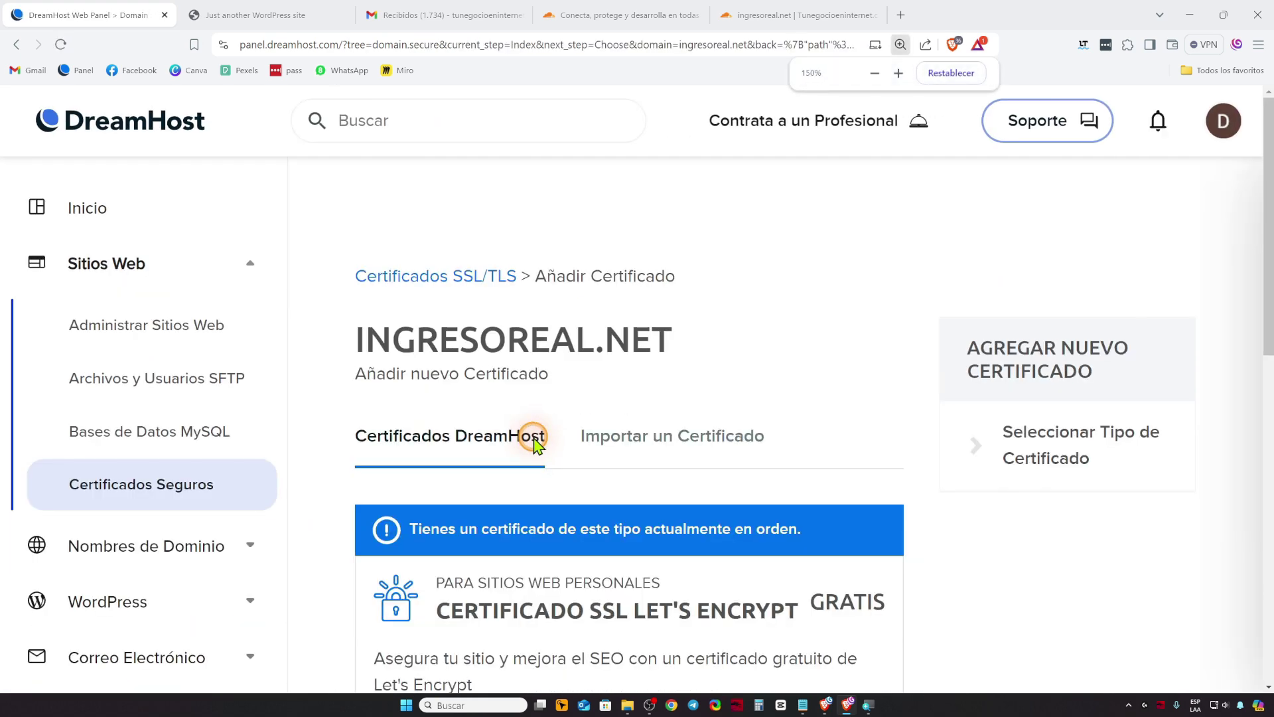
key(ctrl+minus)
Examine the Let's Encrypt, Sectigo DV and certificate import options offered for ingresoreal.net
scroll(557, 471, down, 2)
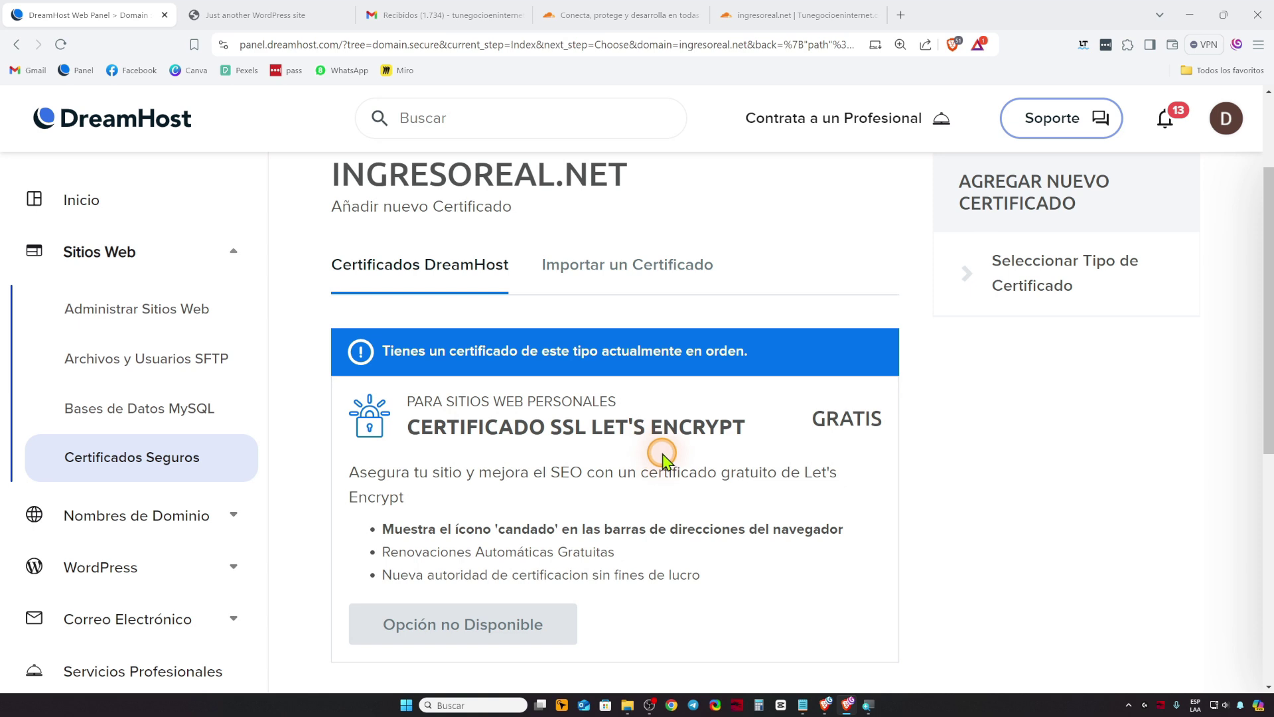
scroll(829, 446, down, 1)
scroll(826, 446, down, 1)
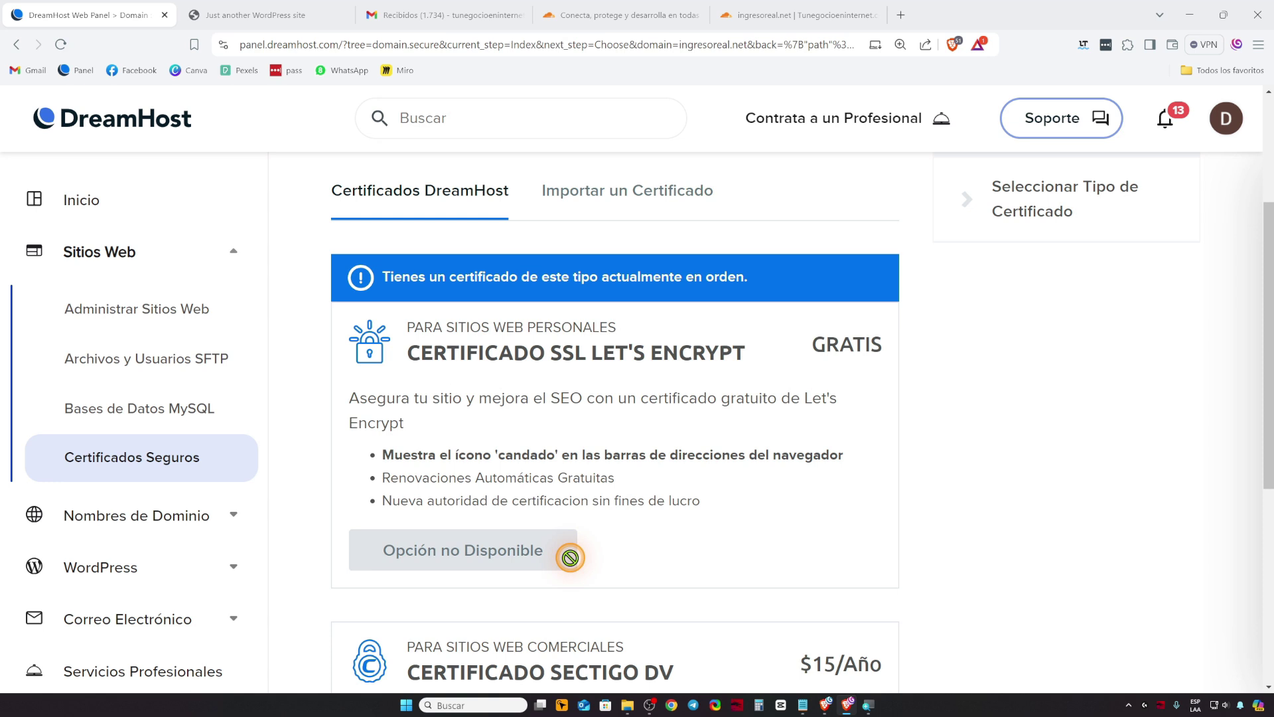
scroll(570, 558, down, 1)
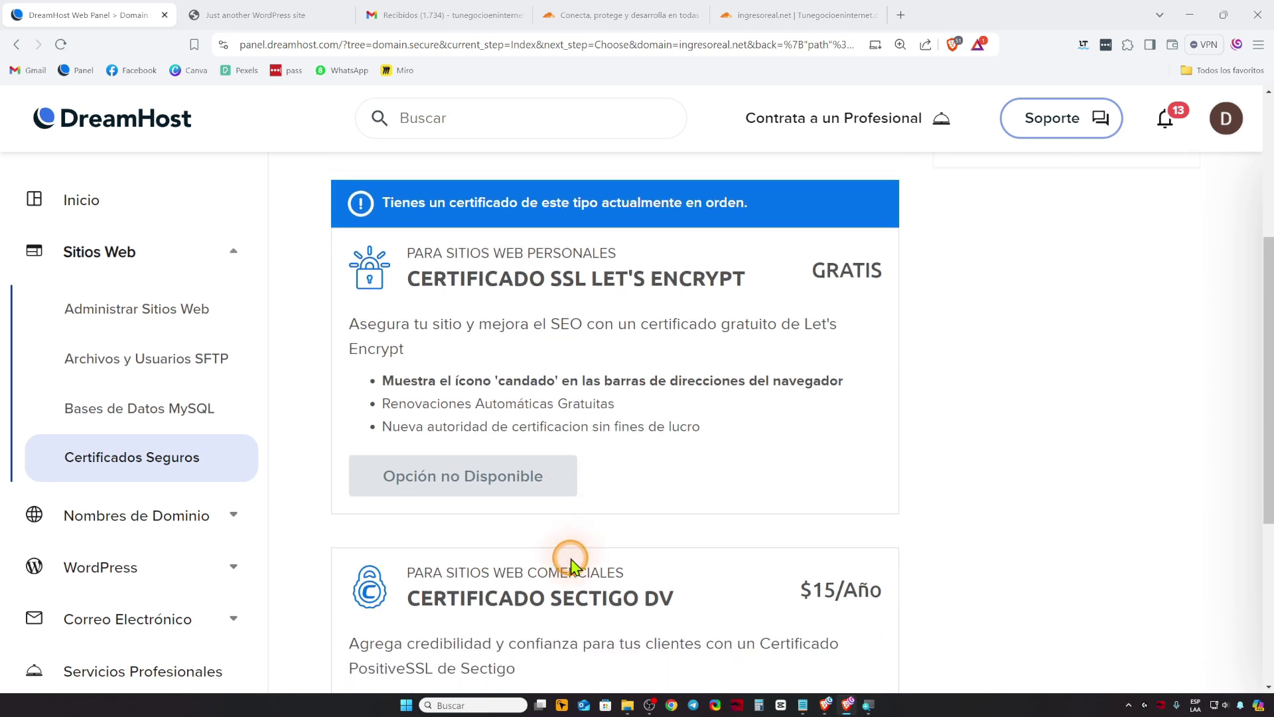
scroll(570, 561, down, 1)
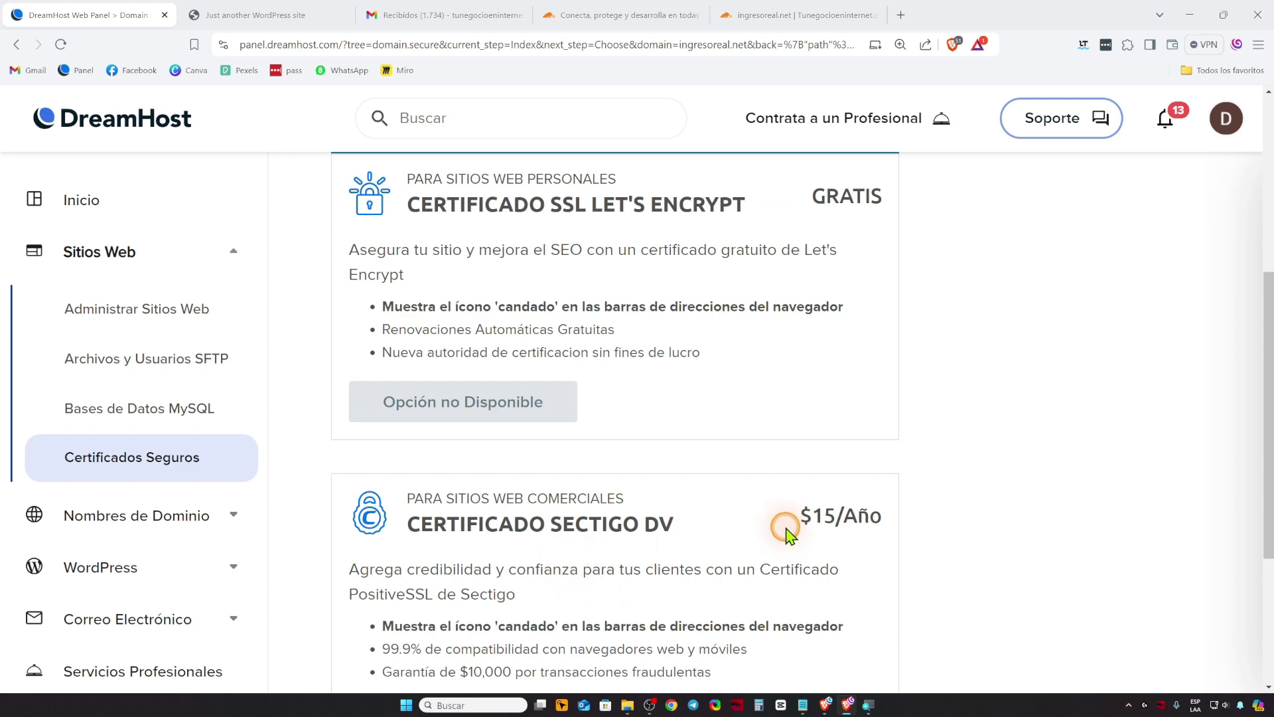
scroll(787, 533, down, 3)
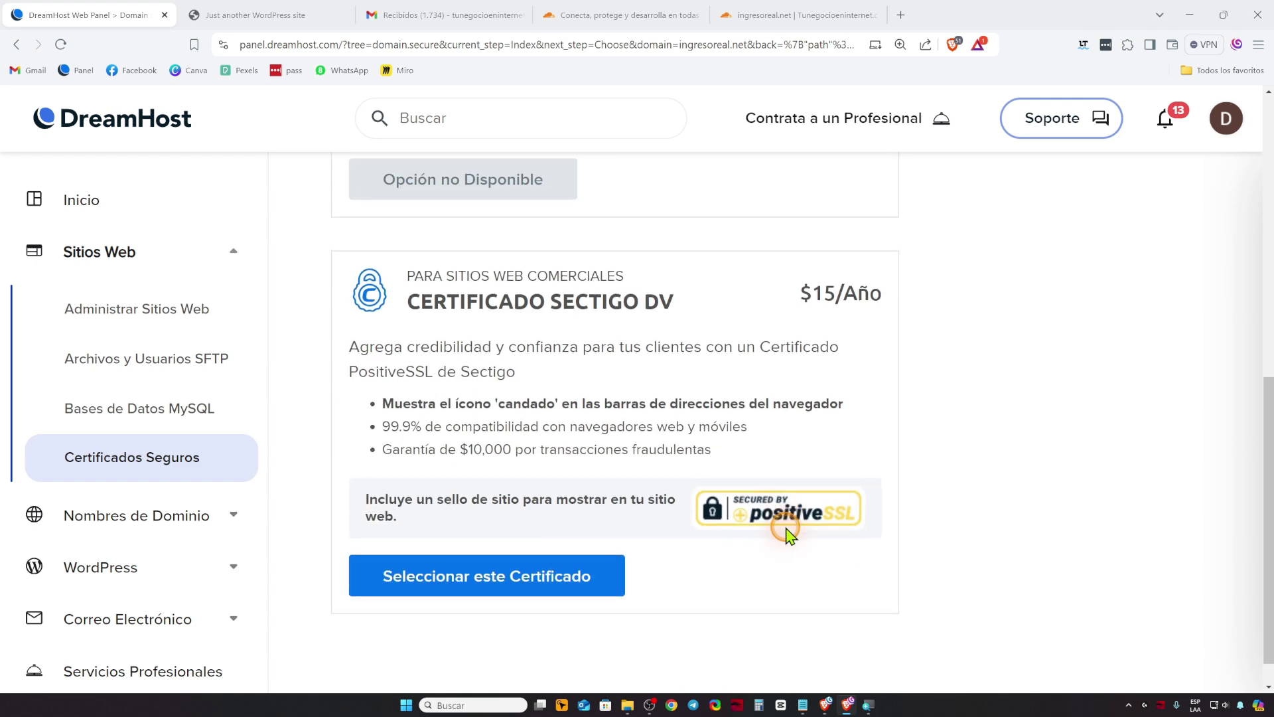
click(592, 585)
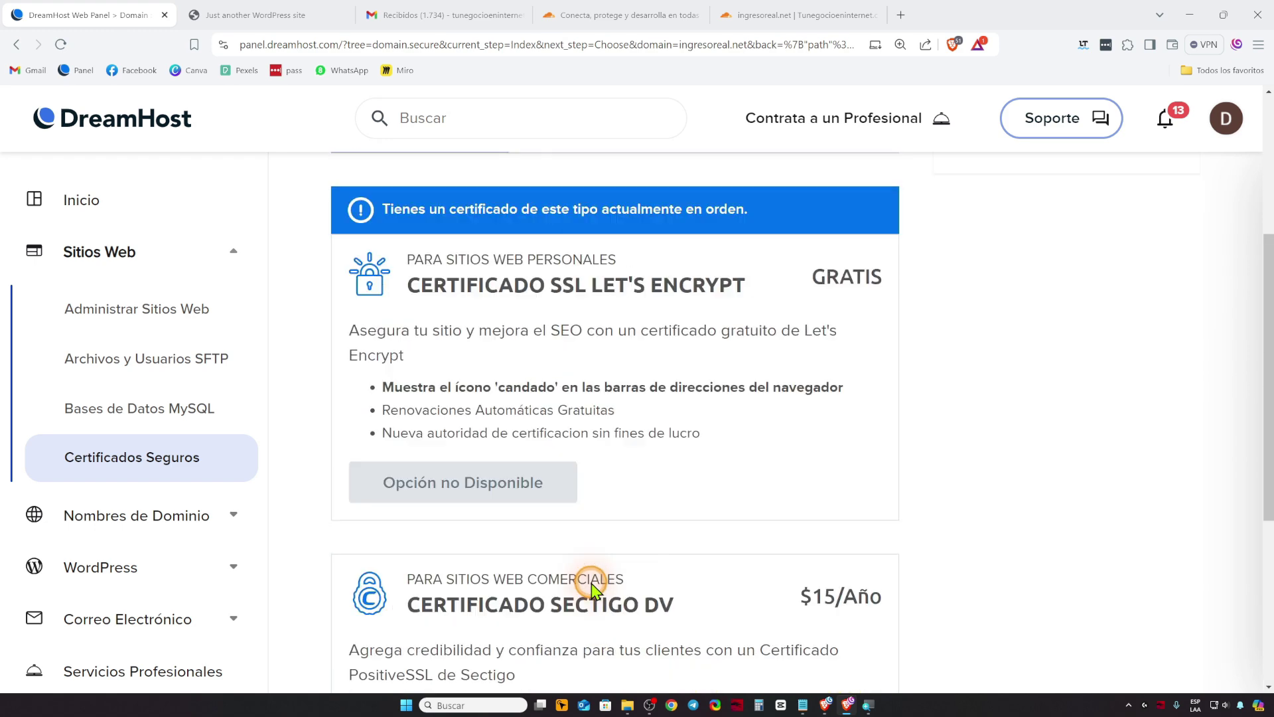
scroll(591, 577, up, 3)
click(604, 317)
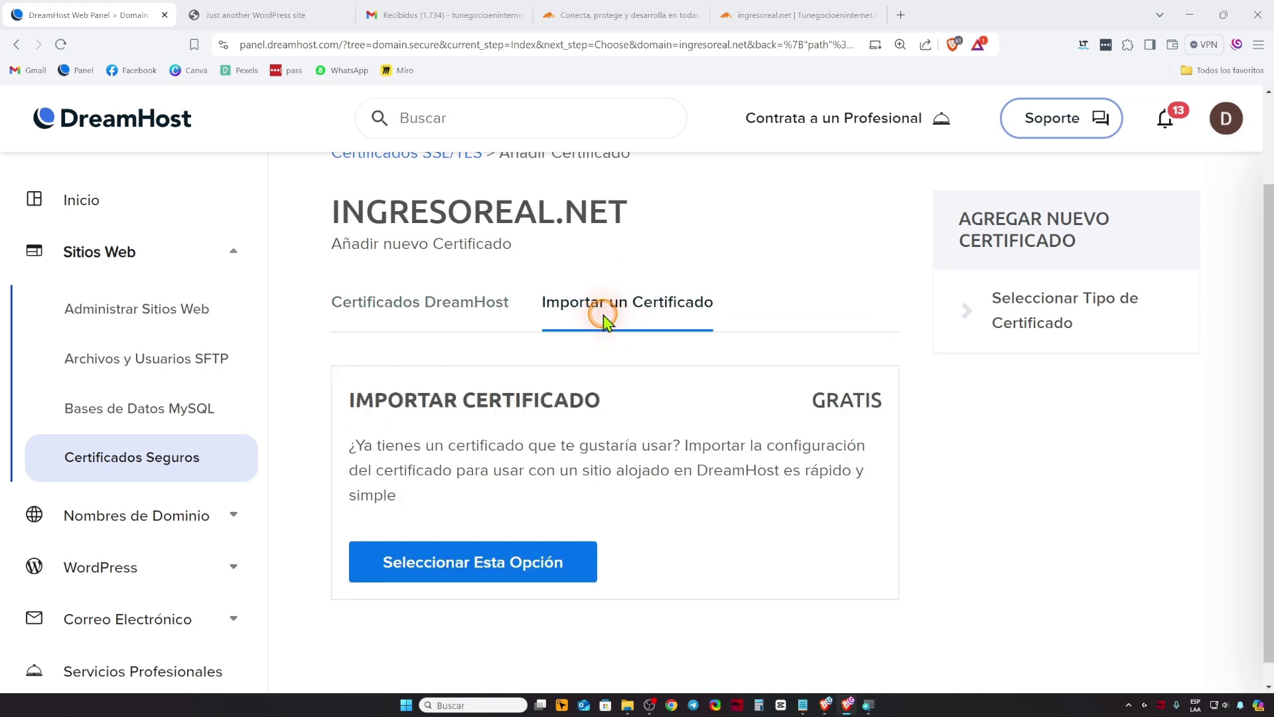
Open the certificate import form for ingresoreal.net and review its CSR, certificate and RSA private key fields
click(469, 563)
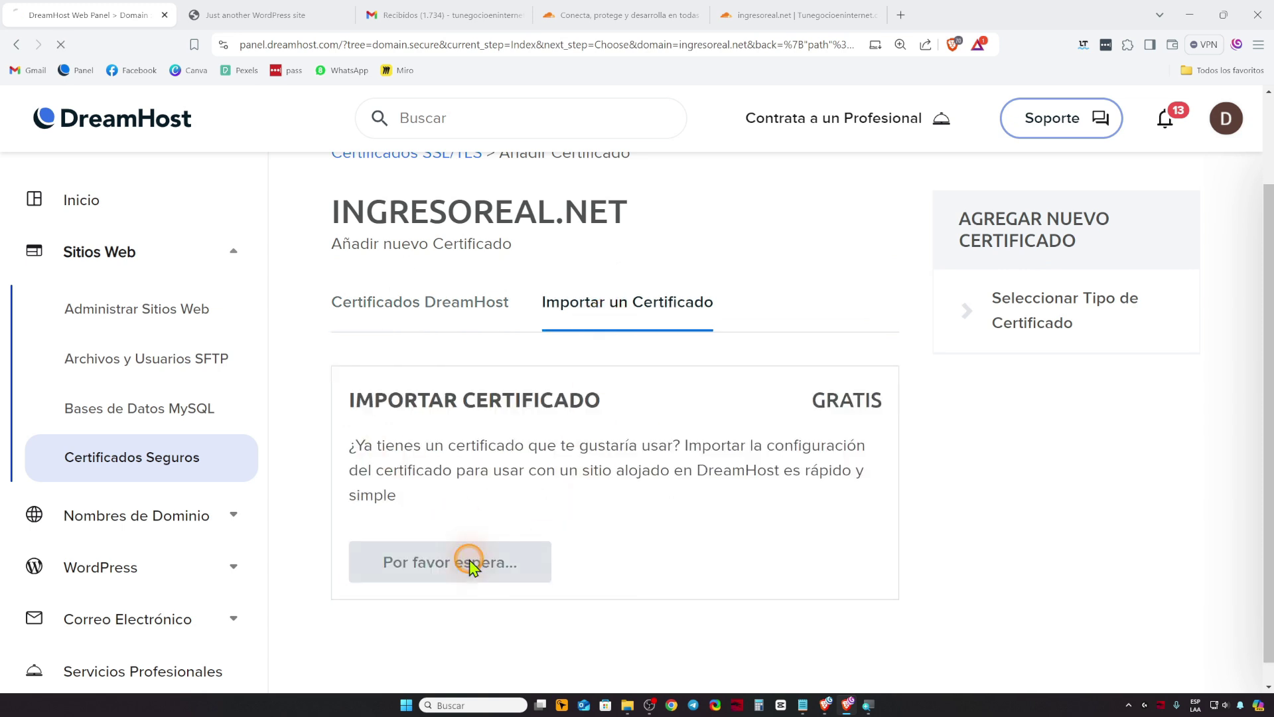
scroll(716, 540, down, 7)
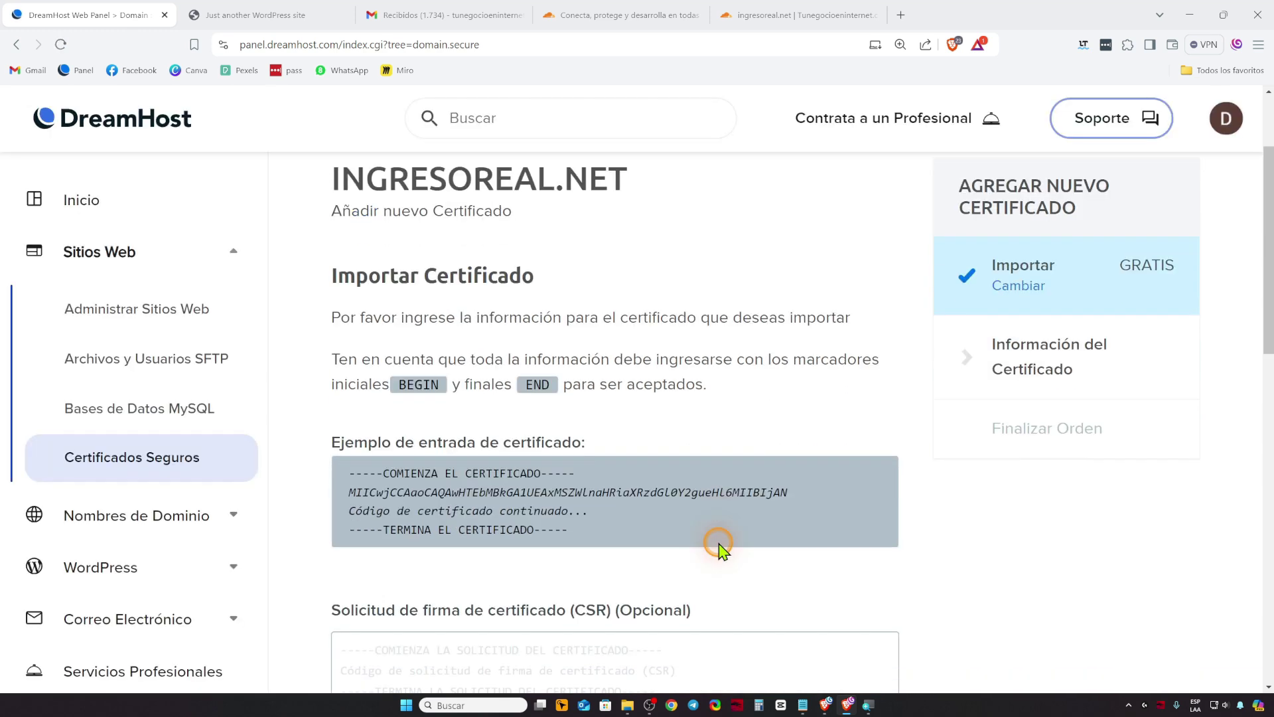
scroll(434, 378, down, 6)
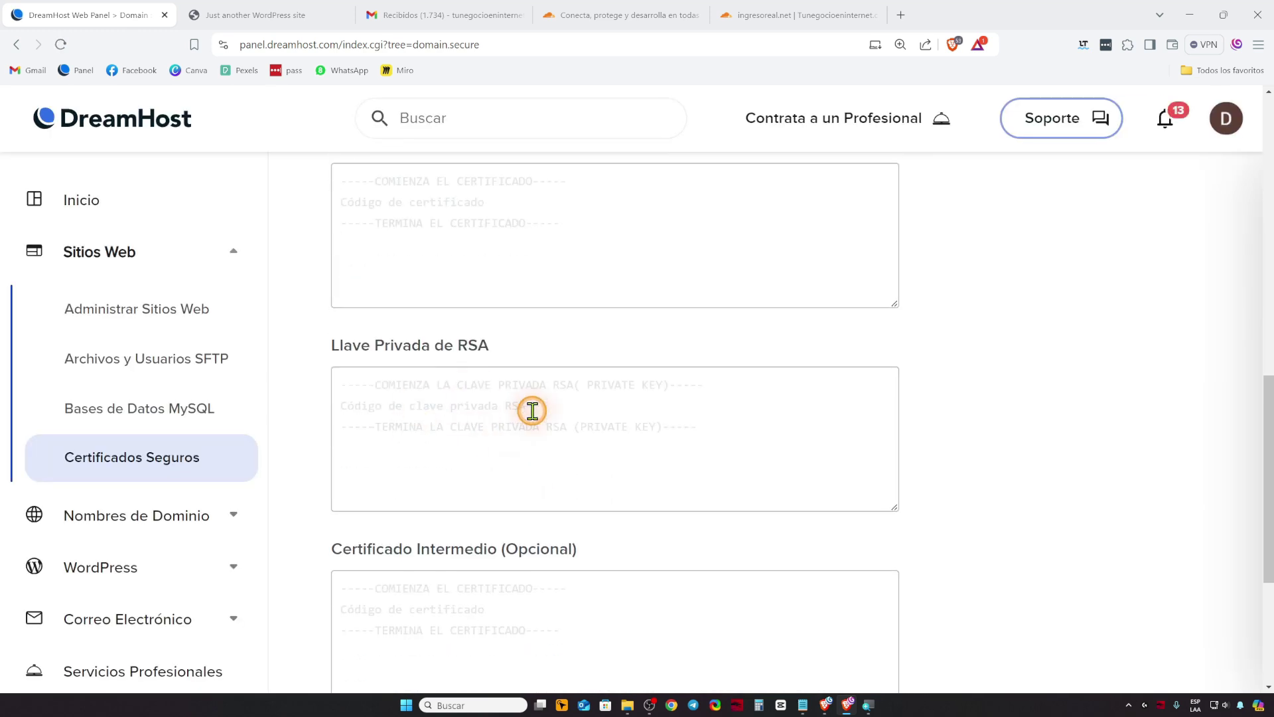
scroll(484, 472, down, 1)
scroll(482, 468, up, 3)
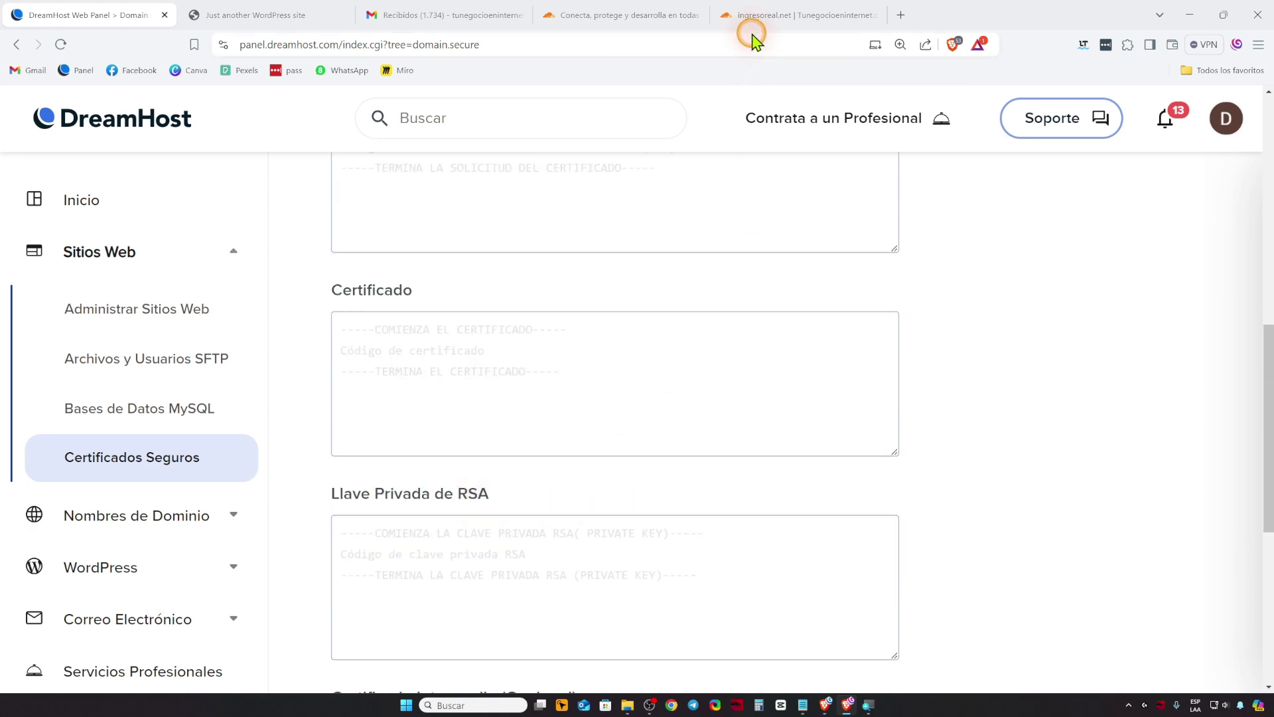
Verify the Cloudflare account's e-mail address through the link in Cloudflare's verification message in Gmail
click(747, 14)
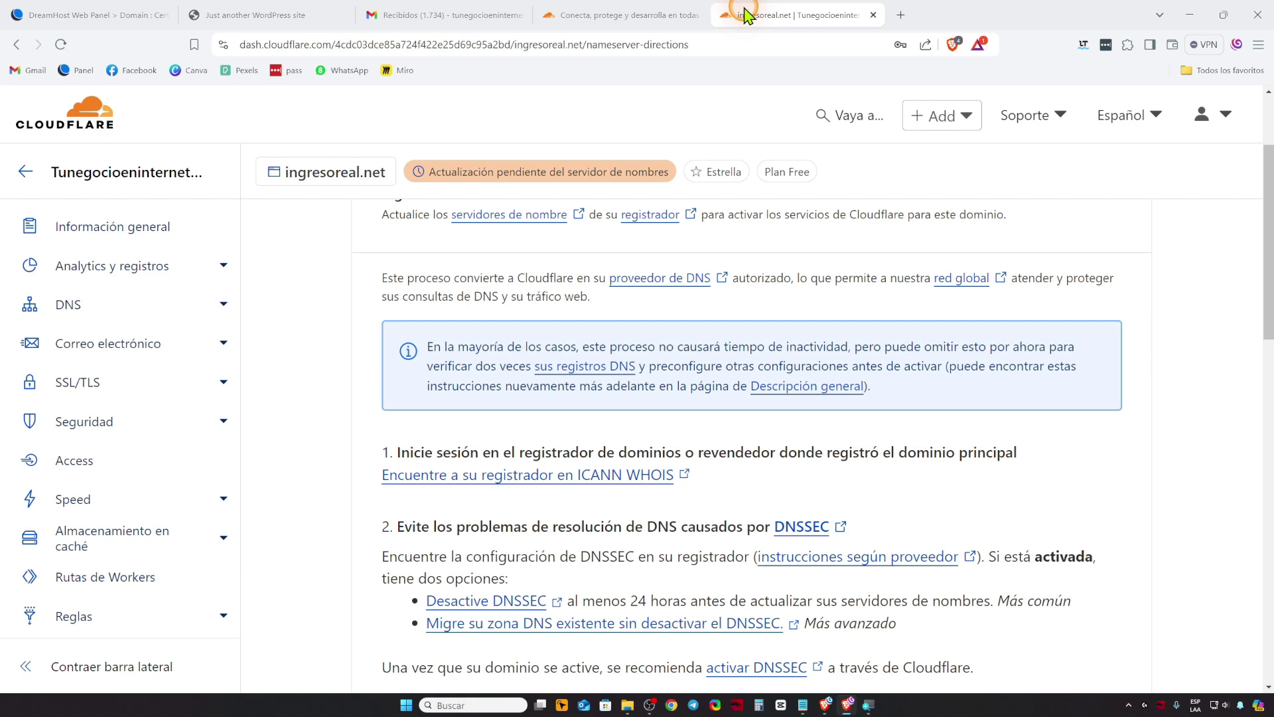
scroll(1081, 318, up, 1)
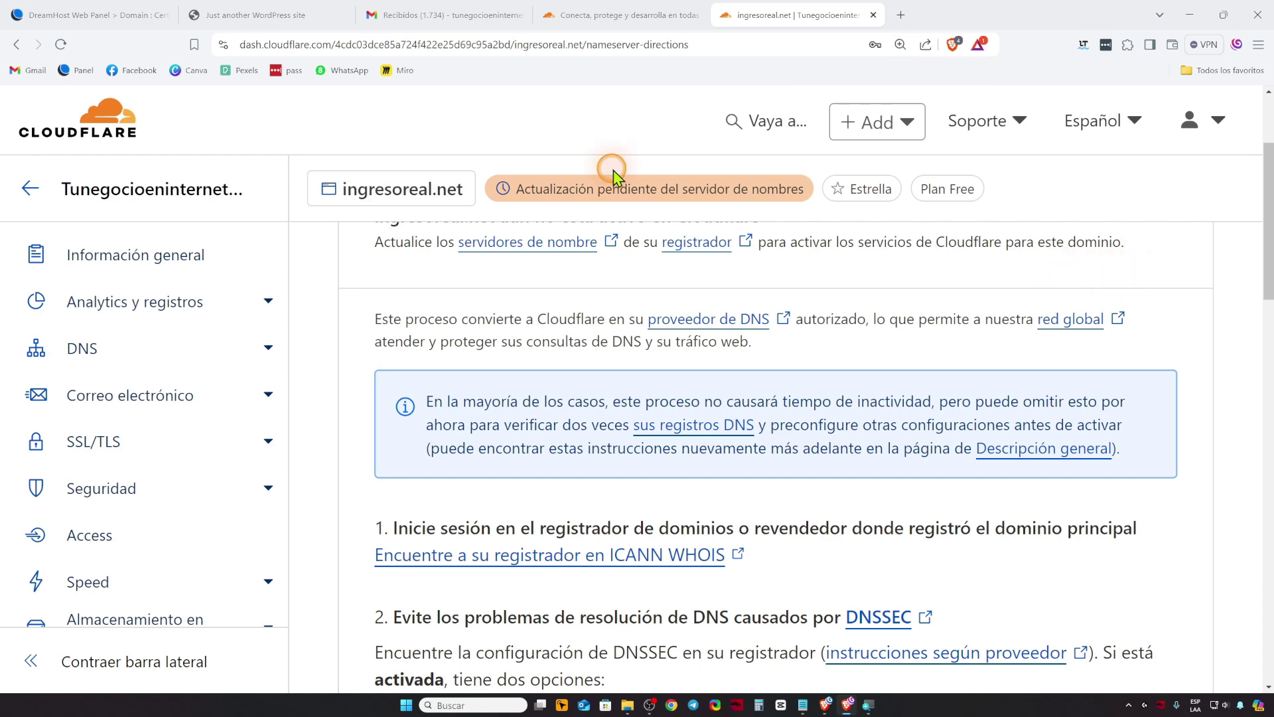
click(487, 15)
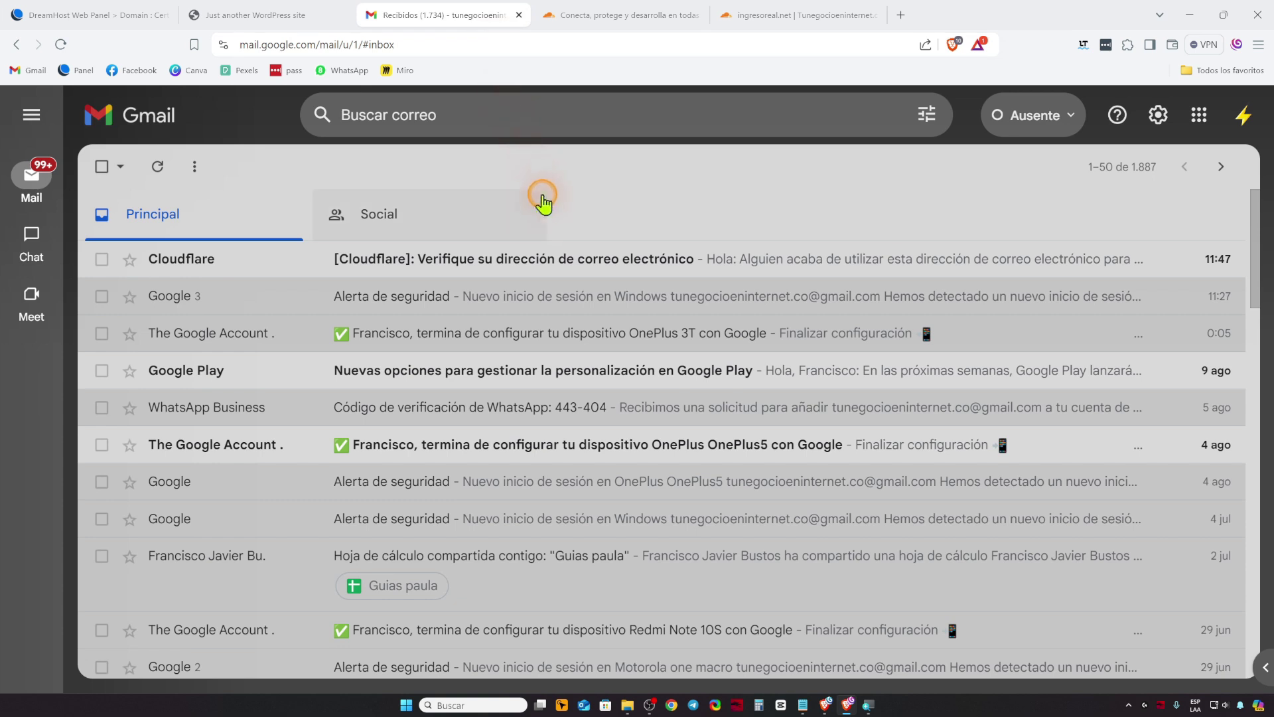
click(220, 259)
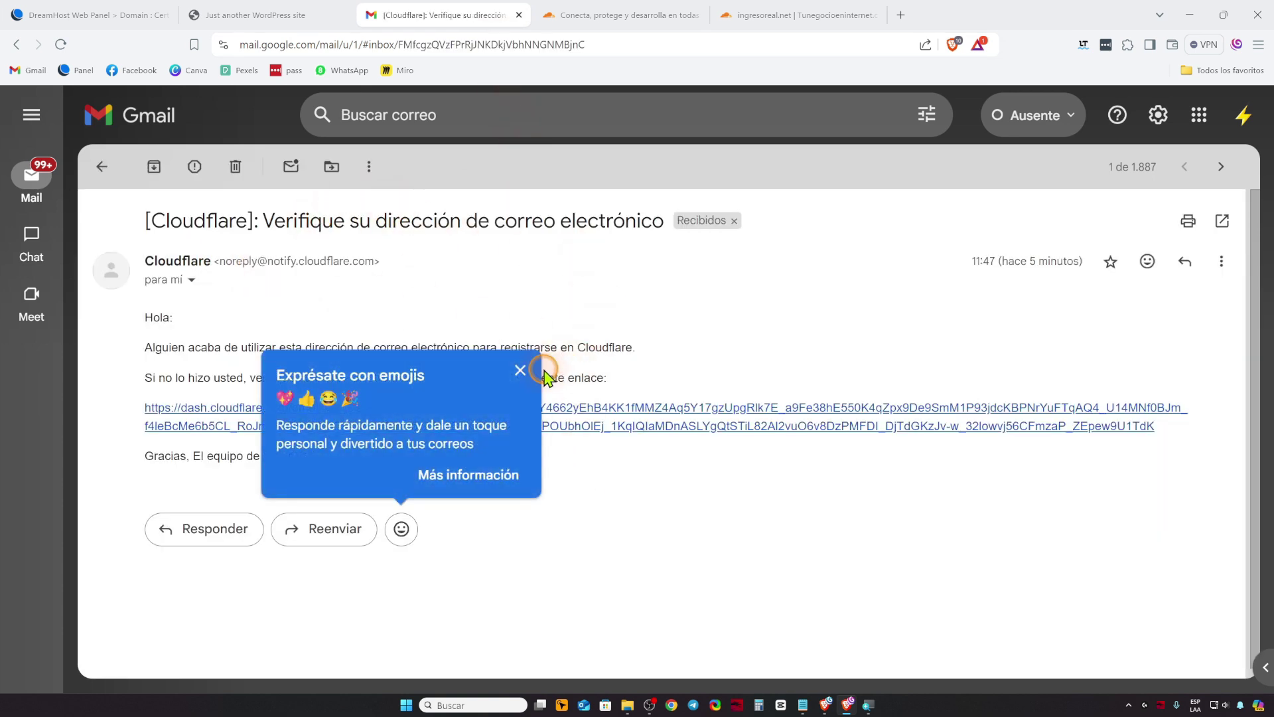
click(521, 370)
click(557, 406)
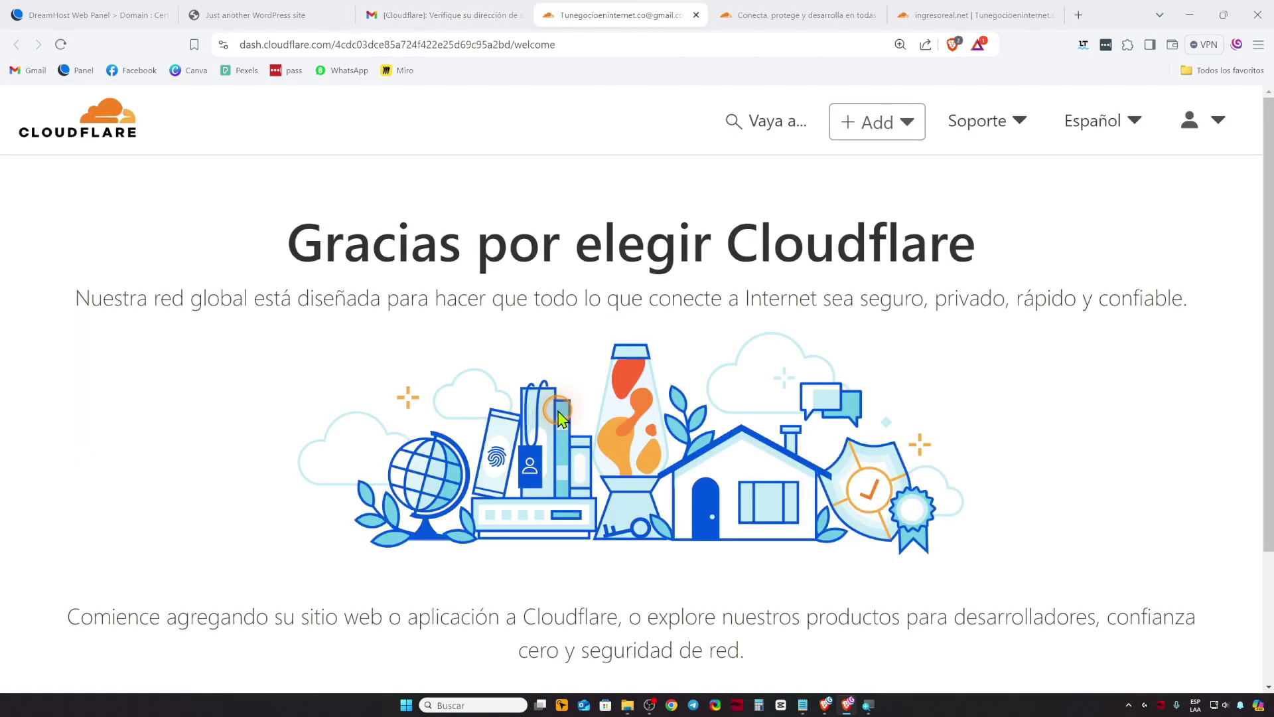
Close the Cloudflare welcome page and reload the nameserver change instructions for ingresoreal.net
scroll(544, 405, down, 2)
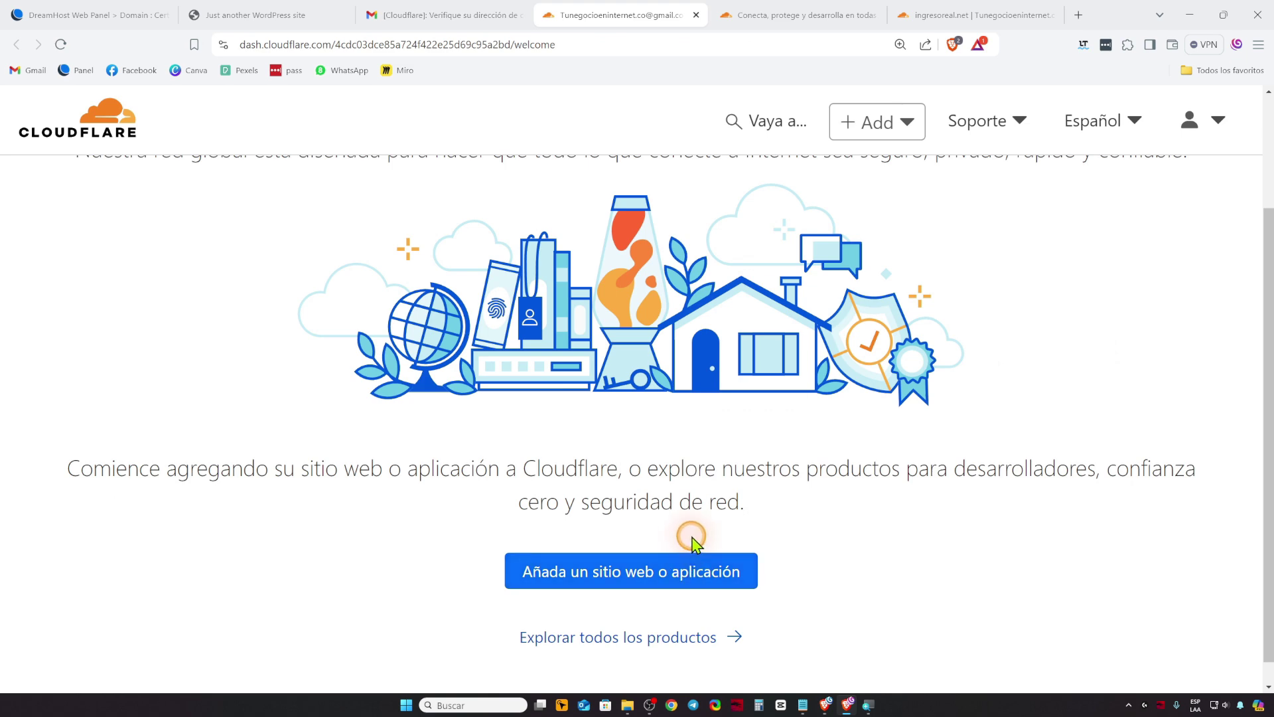
scroll(690, 537, up, 2)
scroll(690, 537, down, 3)
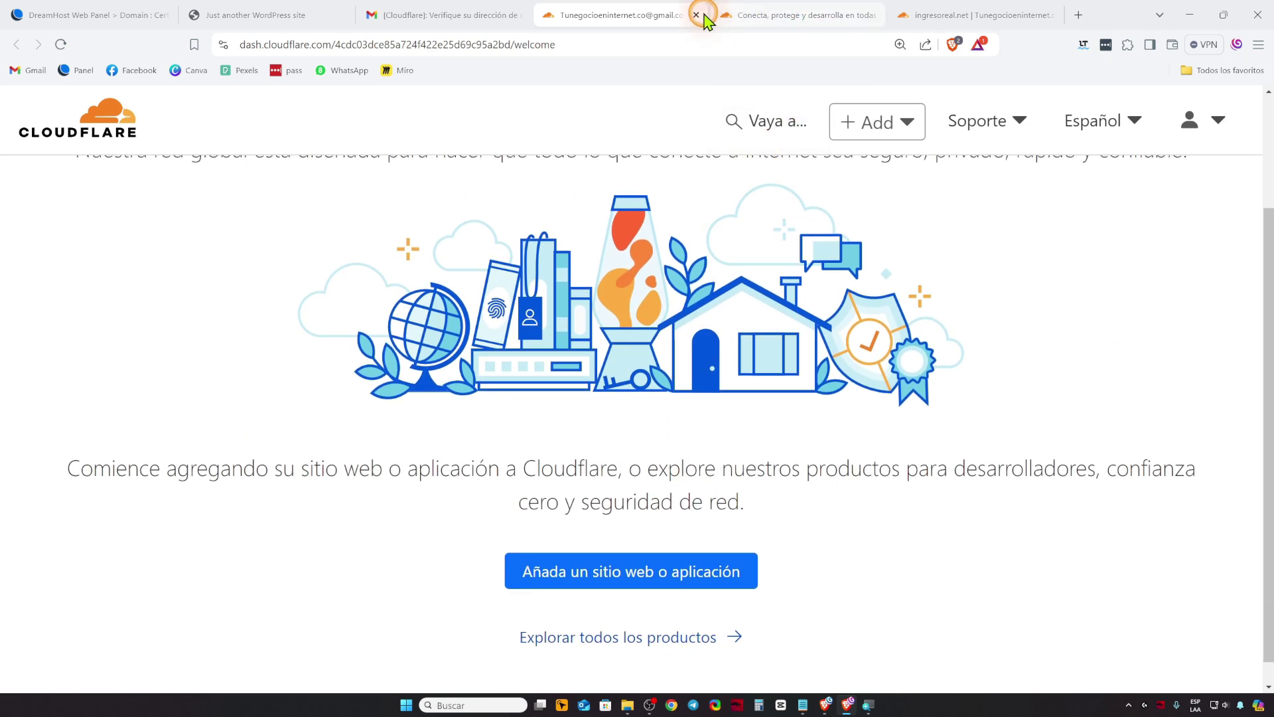
click(696, 14)
click(763, 14)
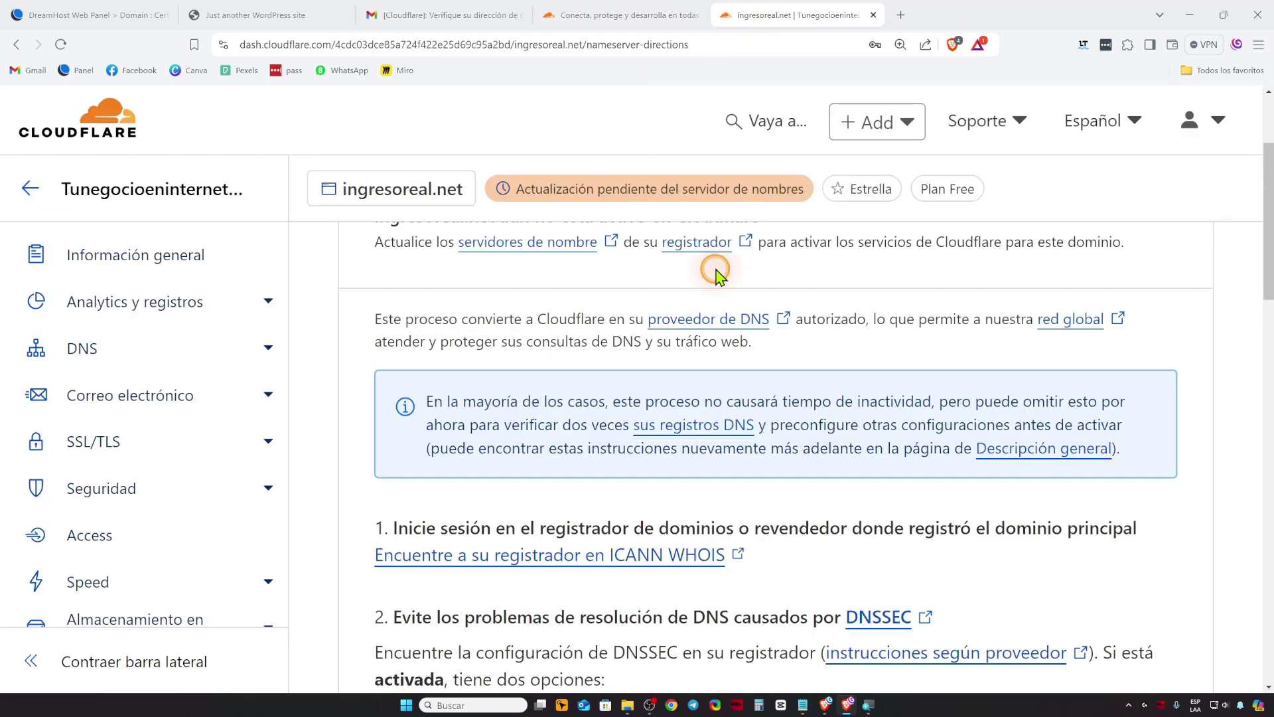
key(F5)
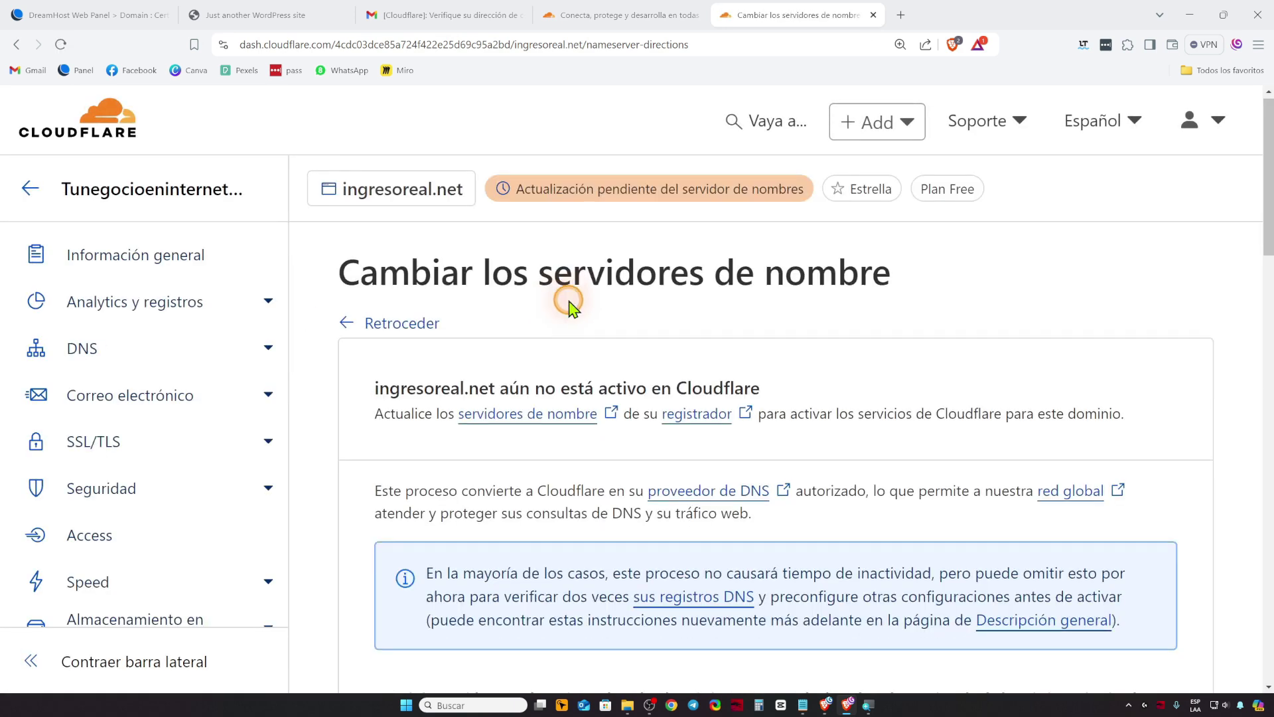
Copy the assigned nameserver evelyn.ns.cloudflare.com into the Notepad notes, below the DreamHost nameservers
scroll(567, 306, down, 10)
scroll(569, 307, down, 2)
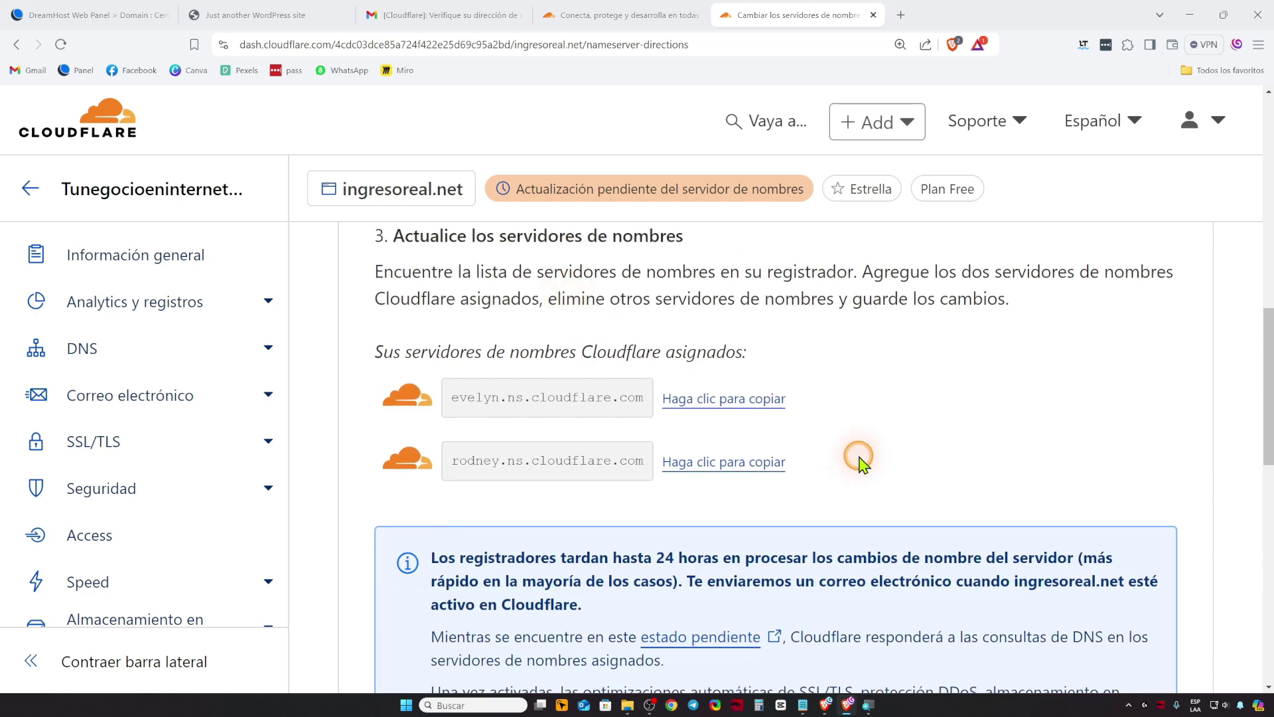
click(744, 406)
click(802, 705)
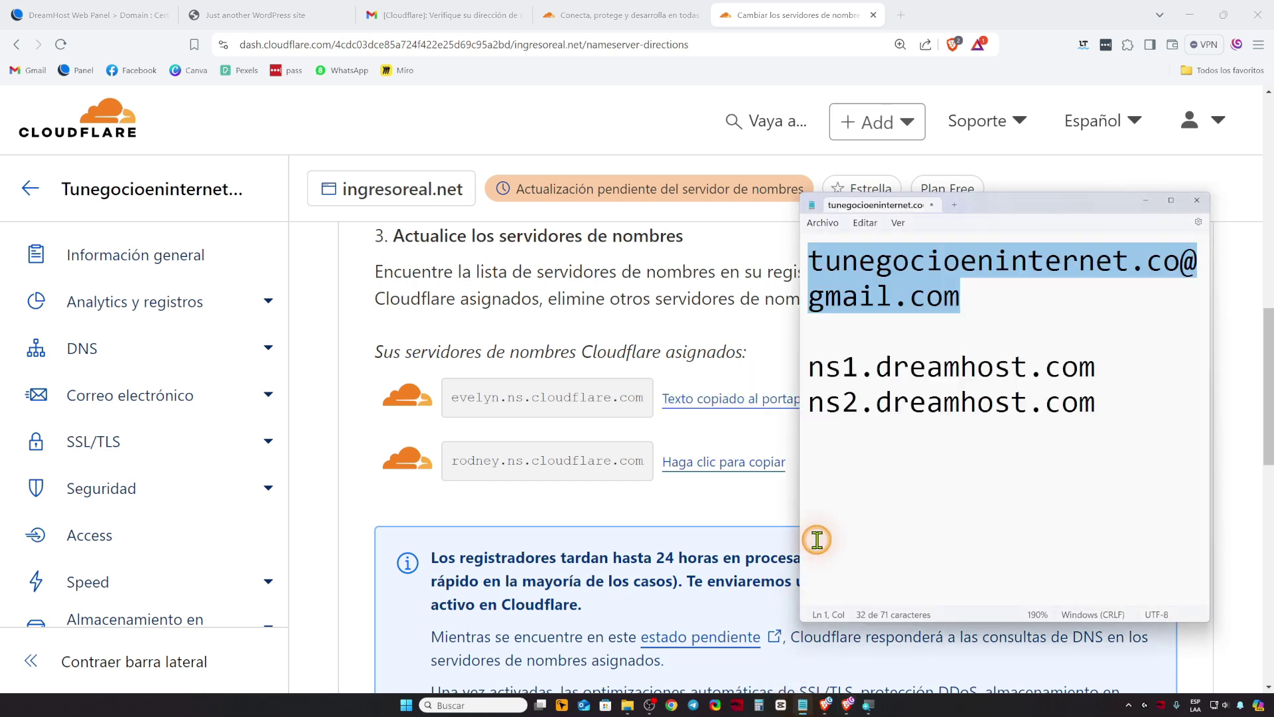
click(1104, 409)
key(Return)
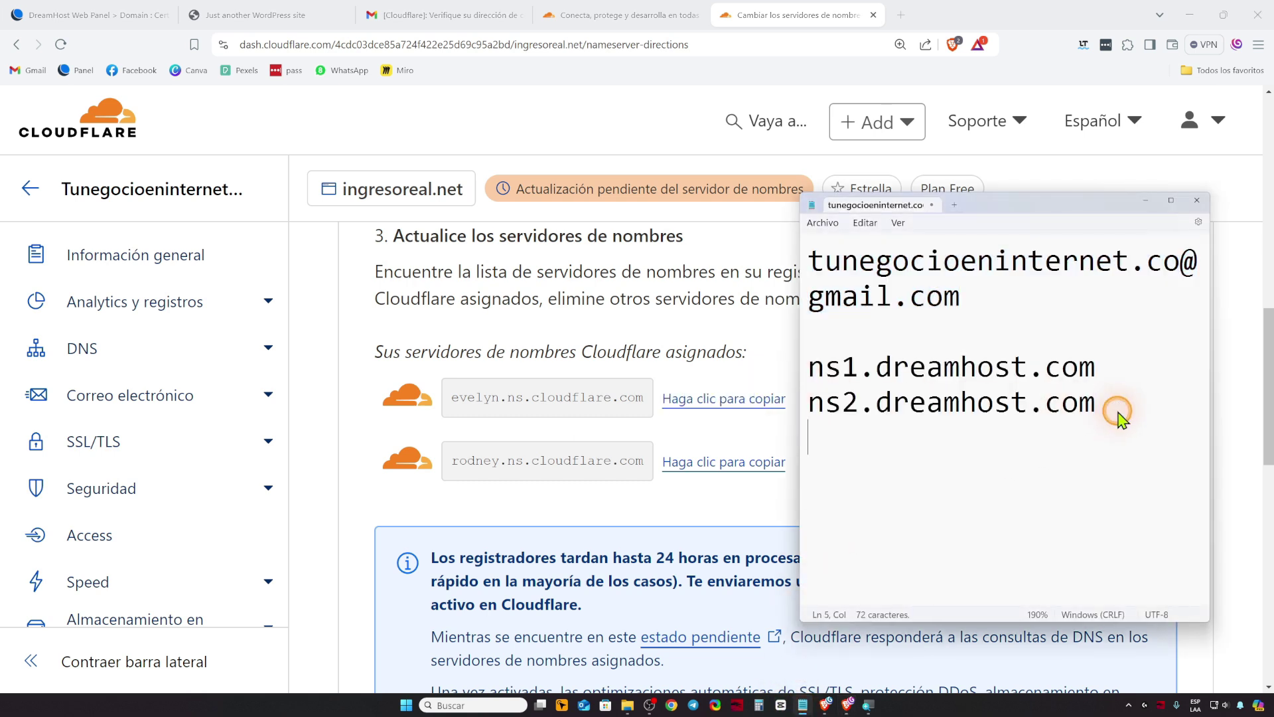
text(evelyn.ns.cloudflare.com)
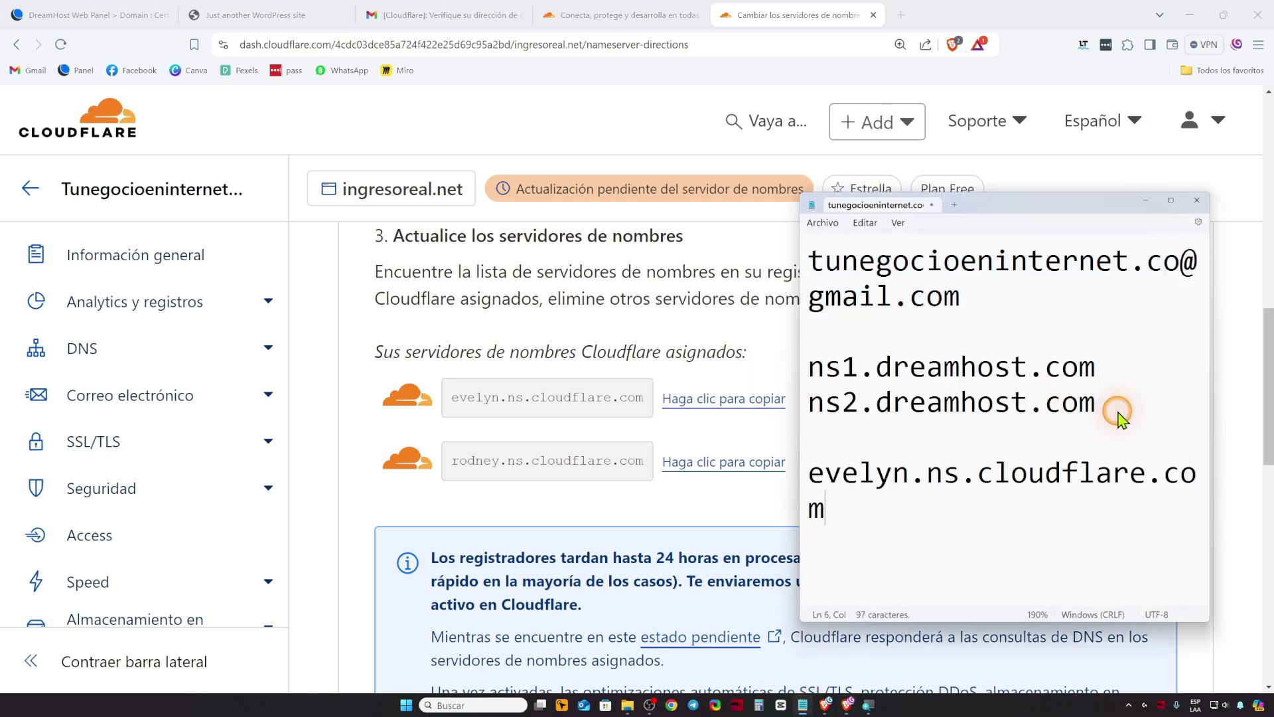
Add the assigned nameserver rodney.ns.cloudflare.com to the notes directly below the first Cloudflare nameserver and widen the Notepad window
click(730, 463)
click(802, 704)
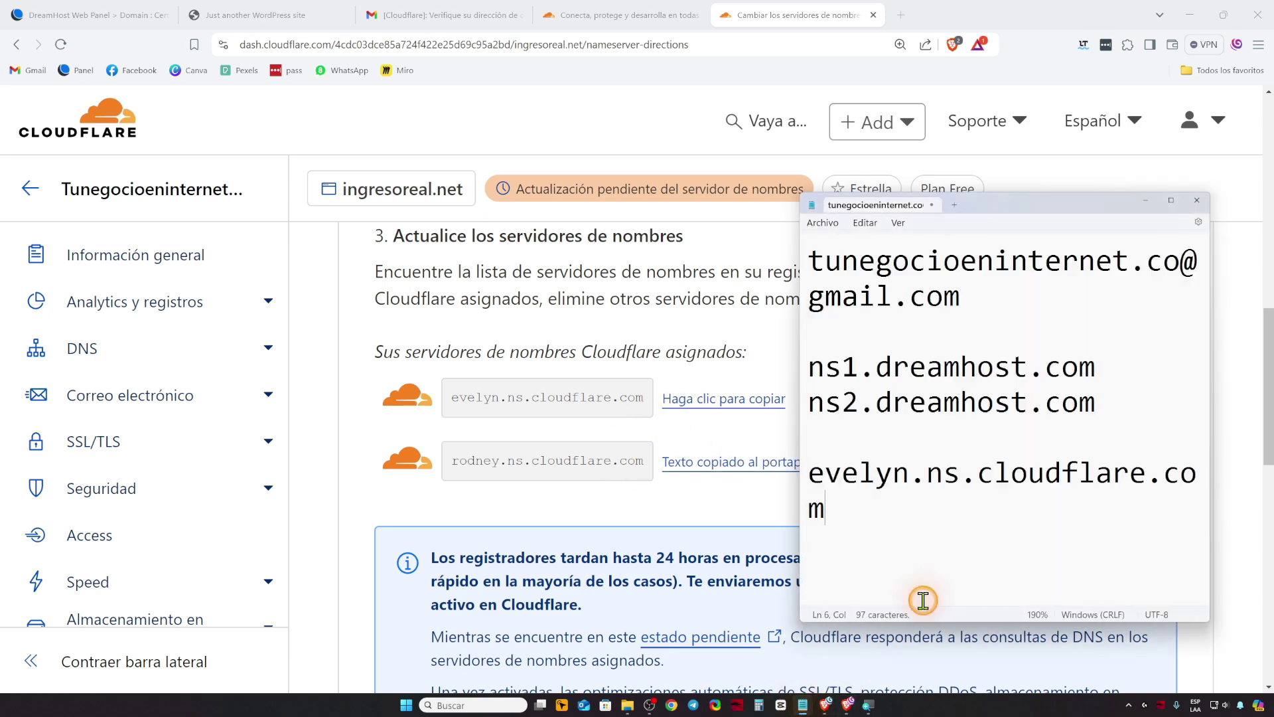
key(Return)
key(Return)
key(ctrl+v)
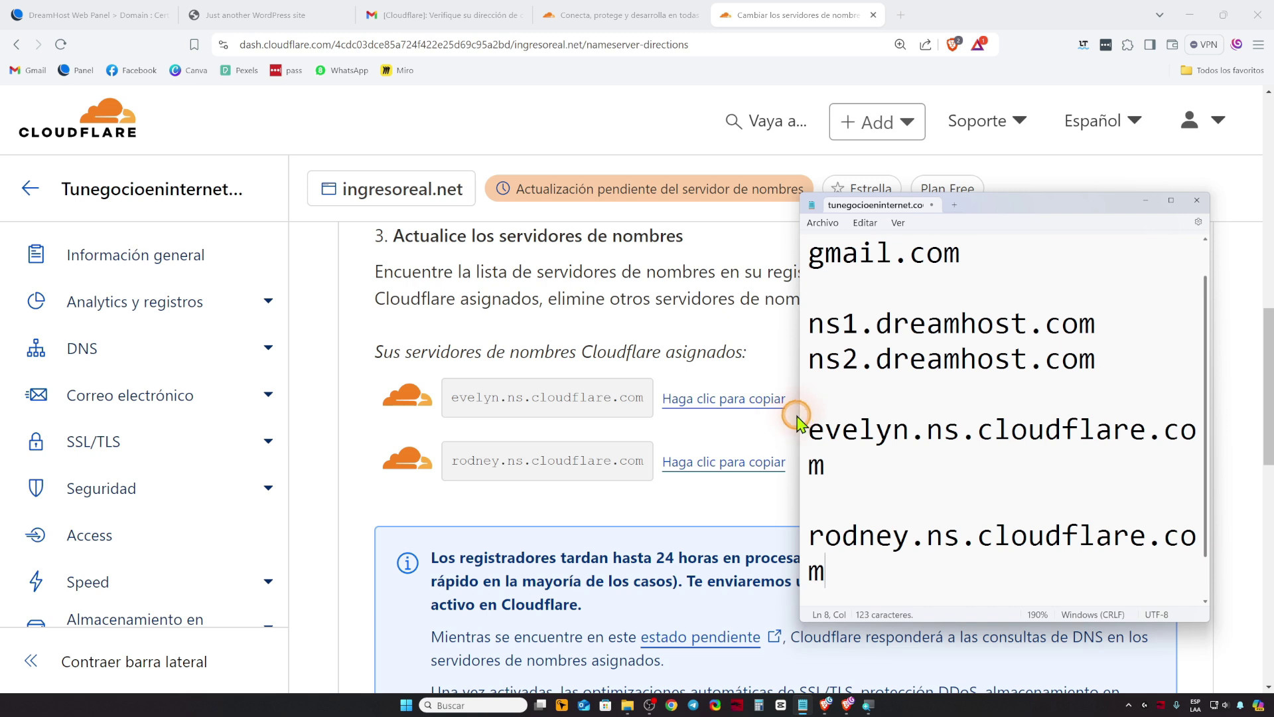
drag(797, 415, 614, 409)
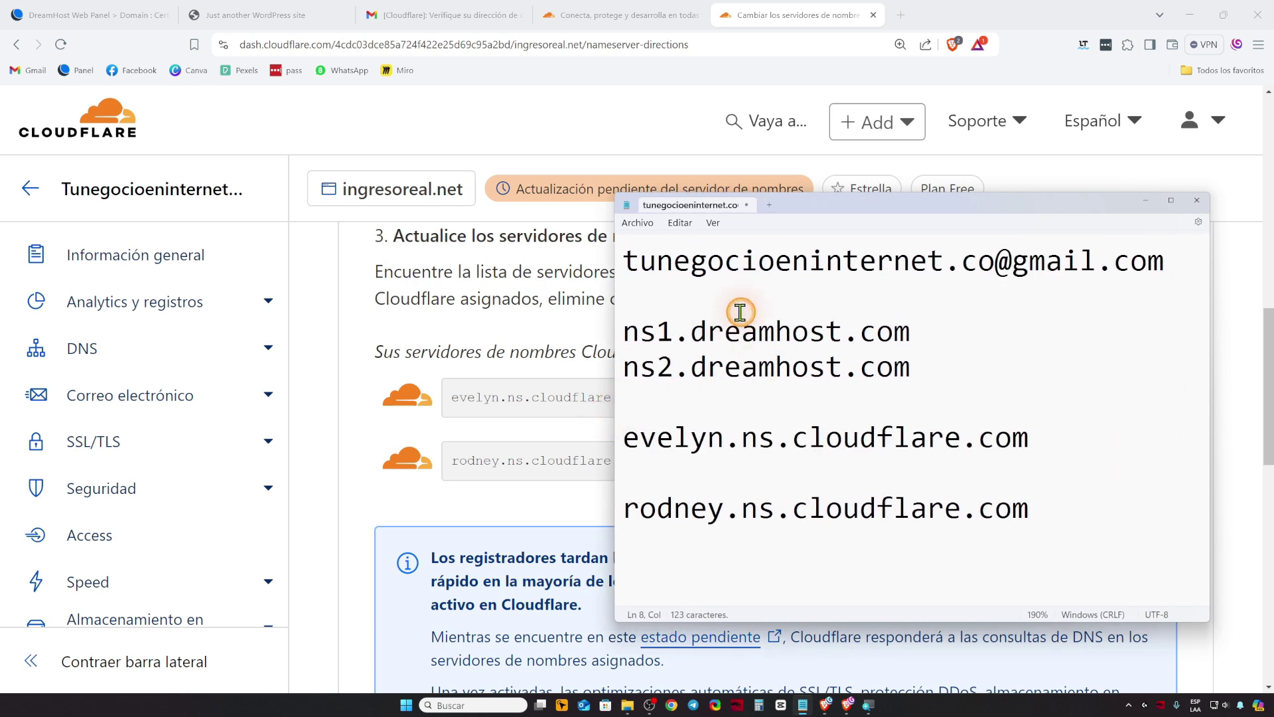
click(624, 508)
key(BackSpace)
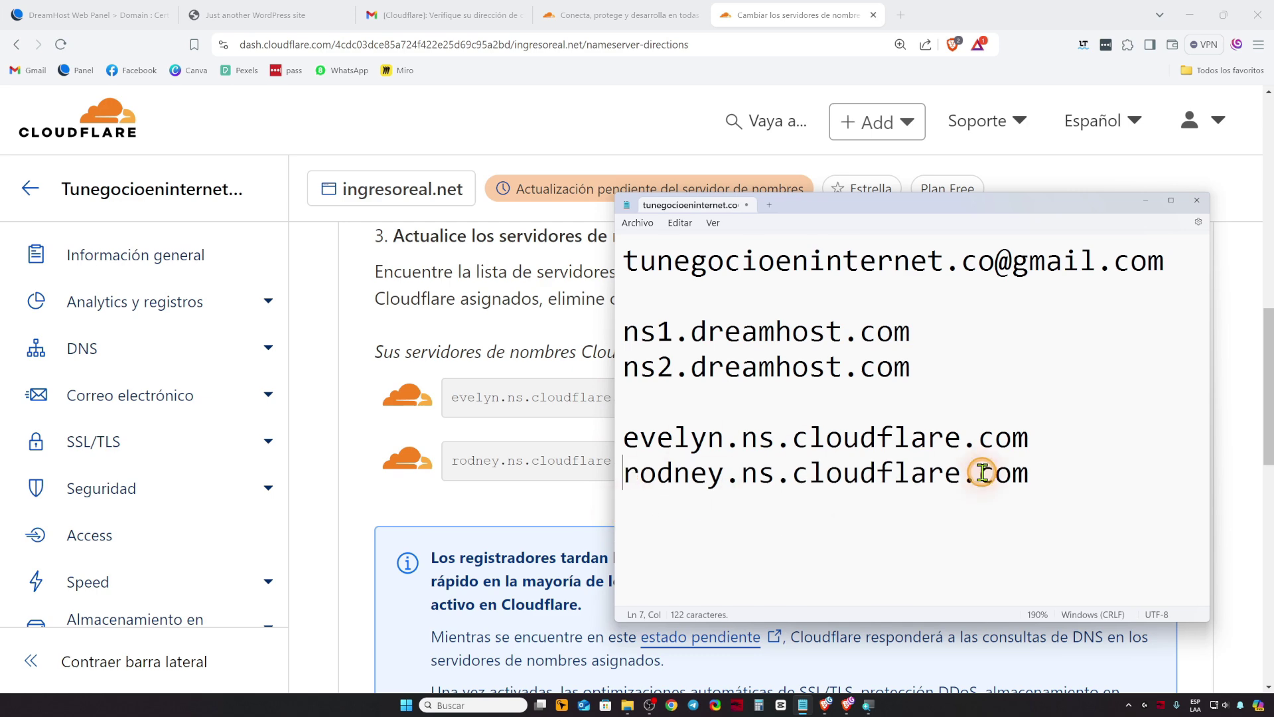
Replace the first custom nameserver of ingresoreal.net in Namecheap with evelyn.ns.cloudflare.com
click(789, 620)
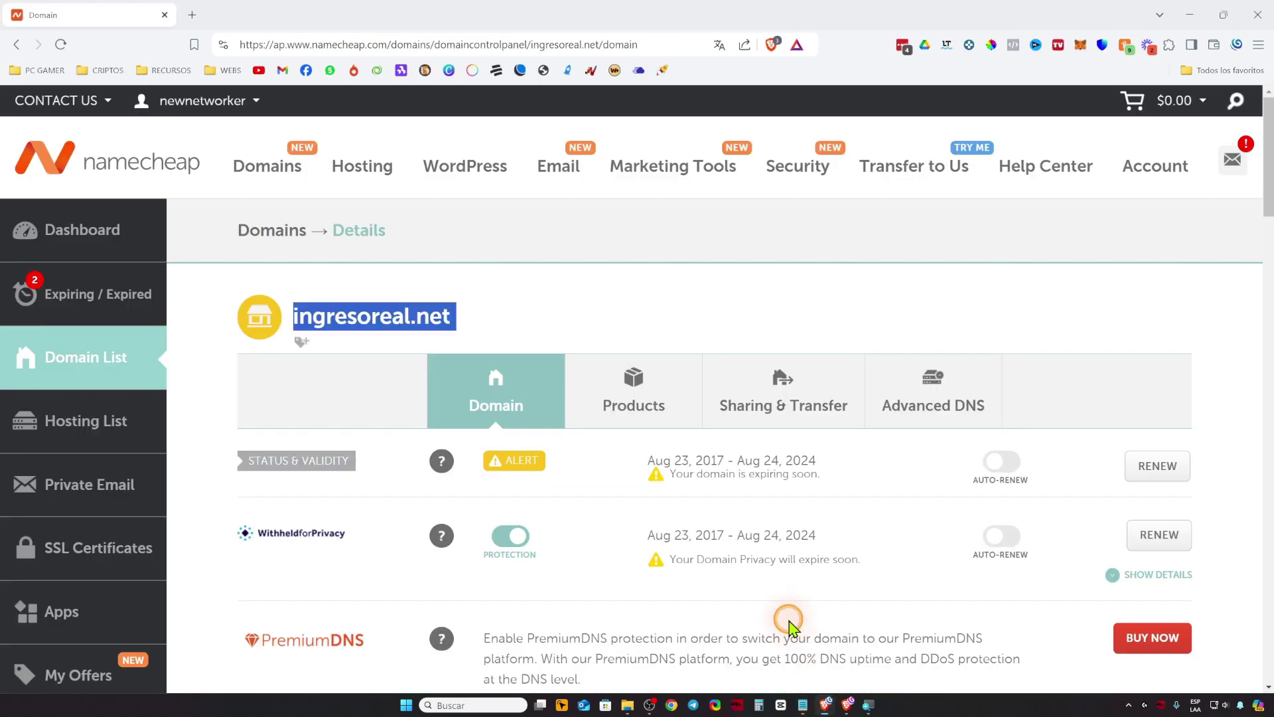
scroll(465, 431, down, 5)
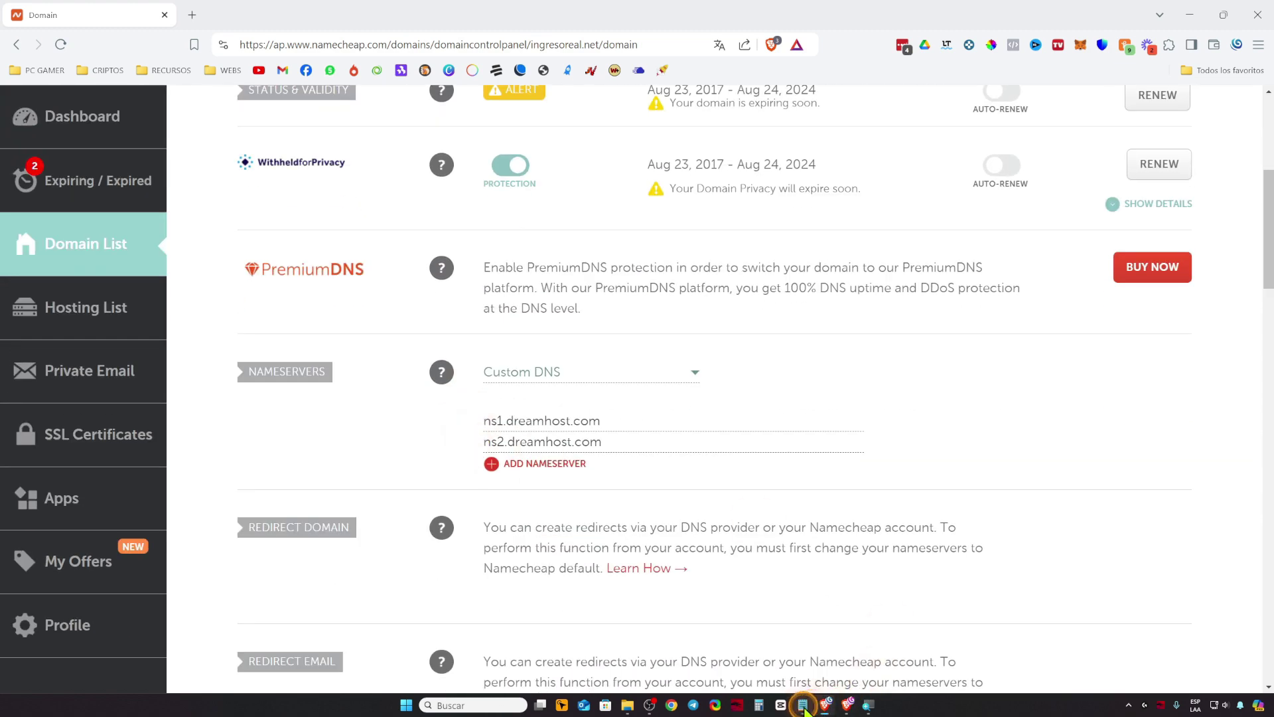
click(803, 705)
drag(1028, 436, 613, 433)
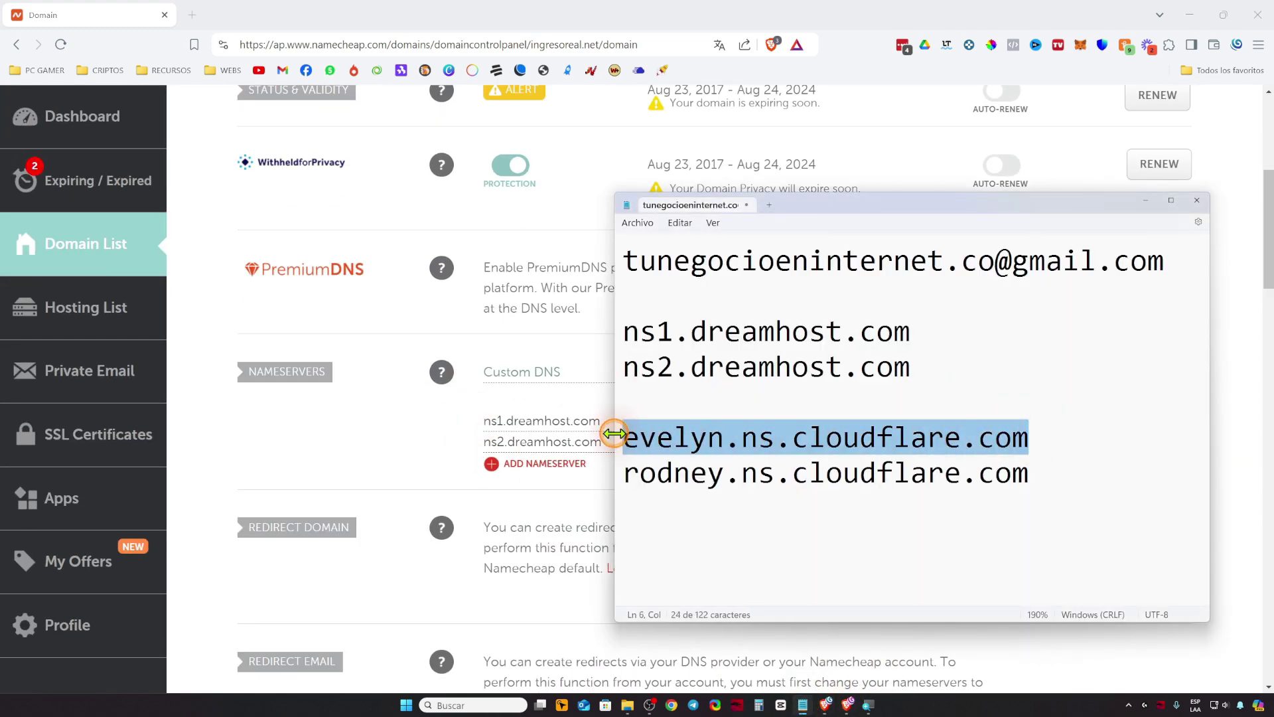
key(ctrl+c)
triple_click(528, 421)
key(ctrl+v)
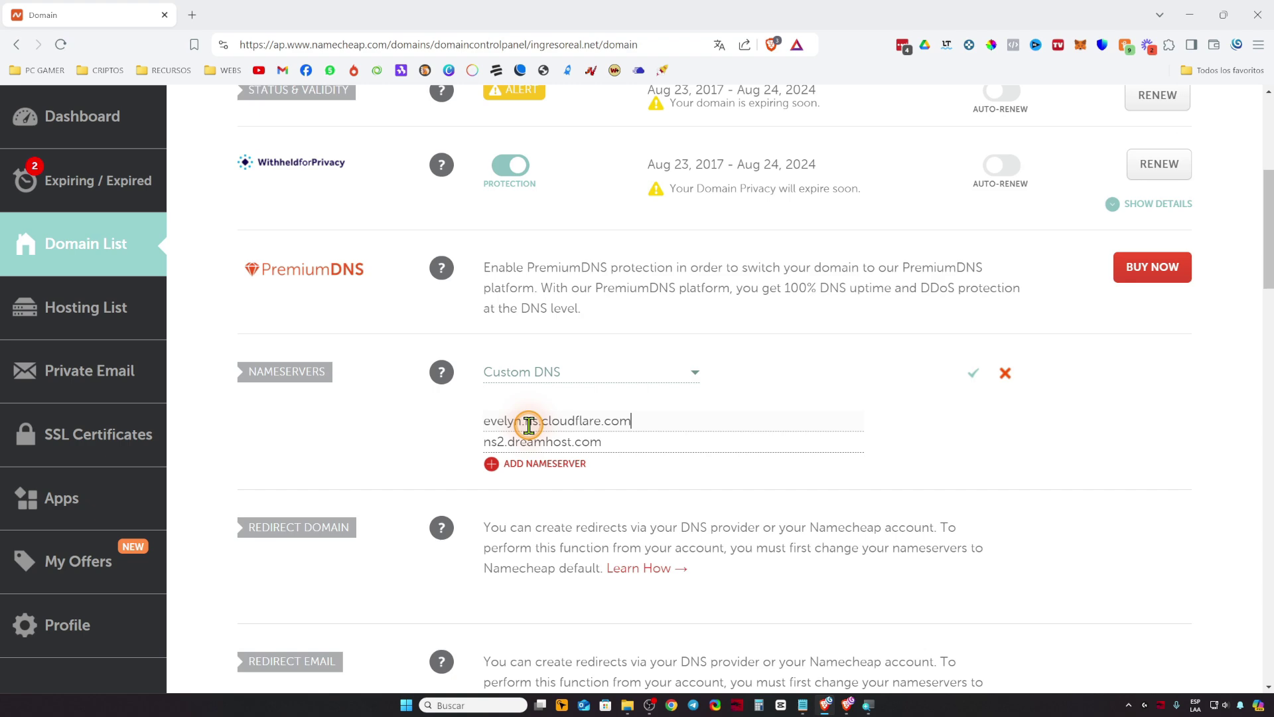
Replace the second custom nameserver of ingresoreal.net in Namecheap with rodney.ns.cloudflare.com and save the nameserver changes
click(826, 705)
drag(1028, 473, 628, 476)
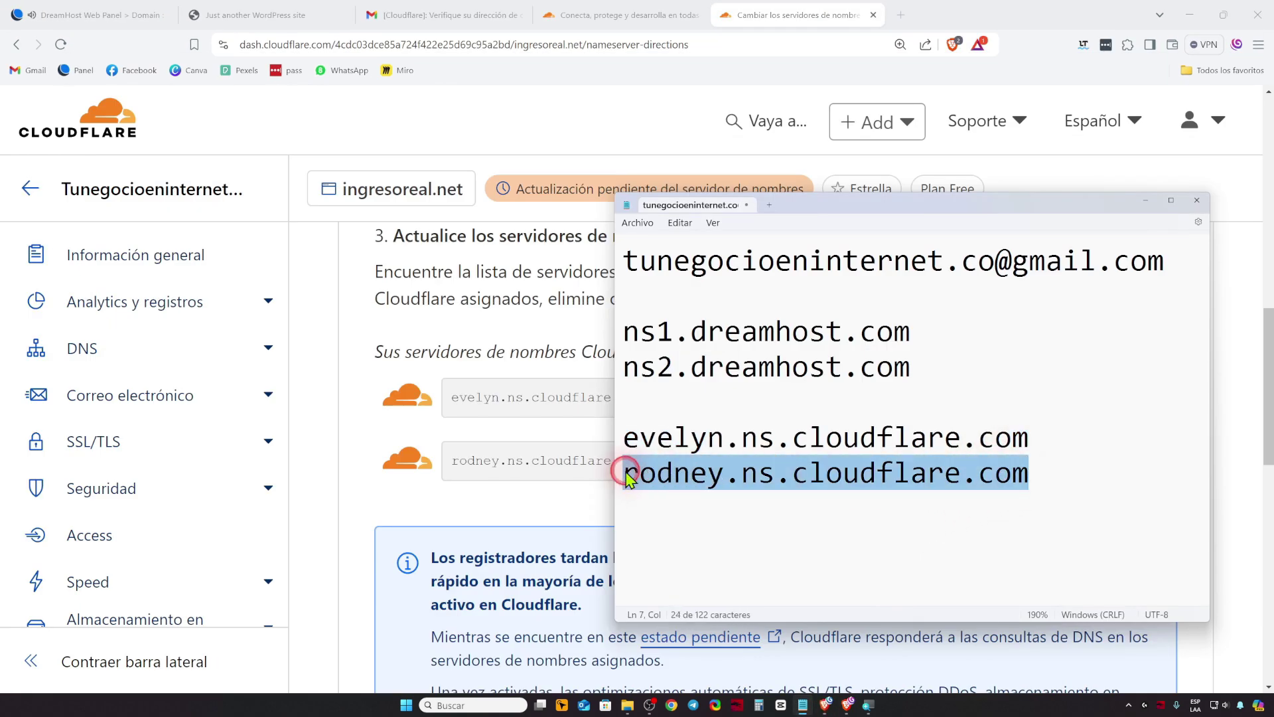
key(ctrl+c)
mouse_move(825, 705)
click(802, 647)
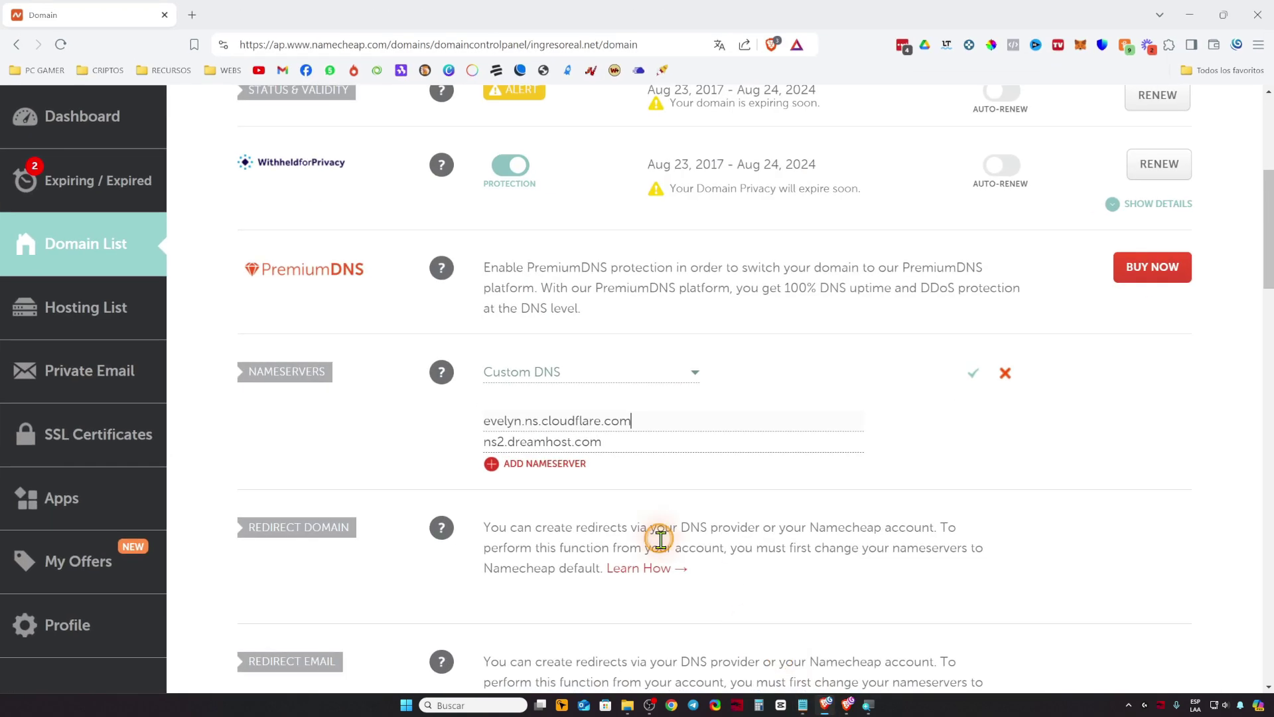
triple_click(601, 442)
key(ctrl+v)
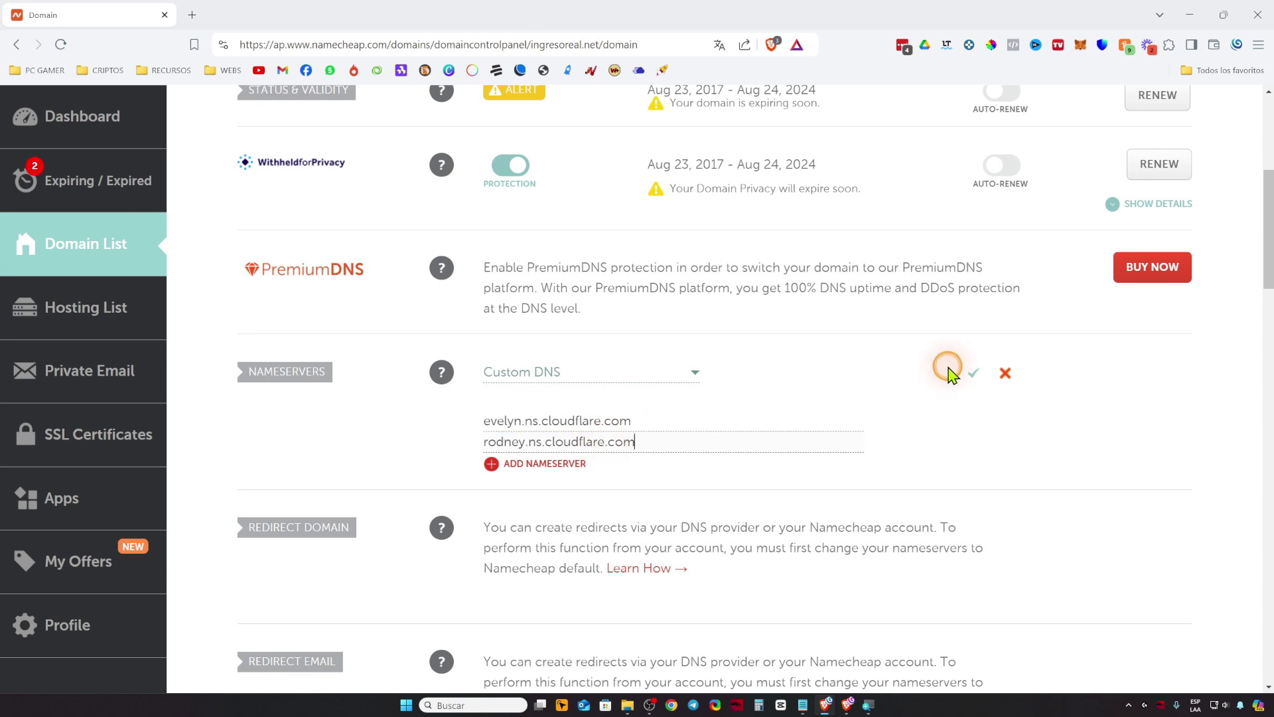
click(972, 374)
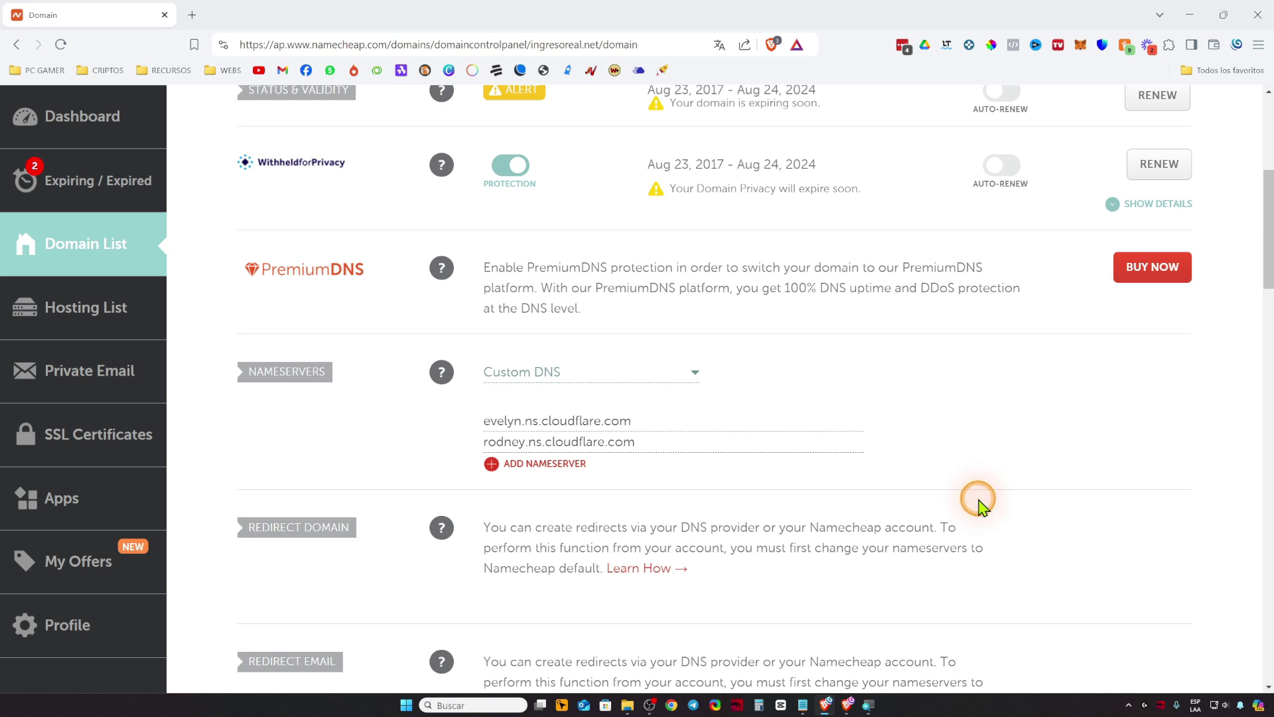
scroll(893, 454, up, 2)
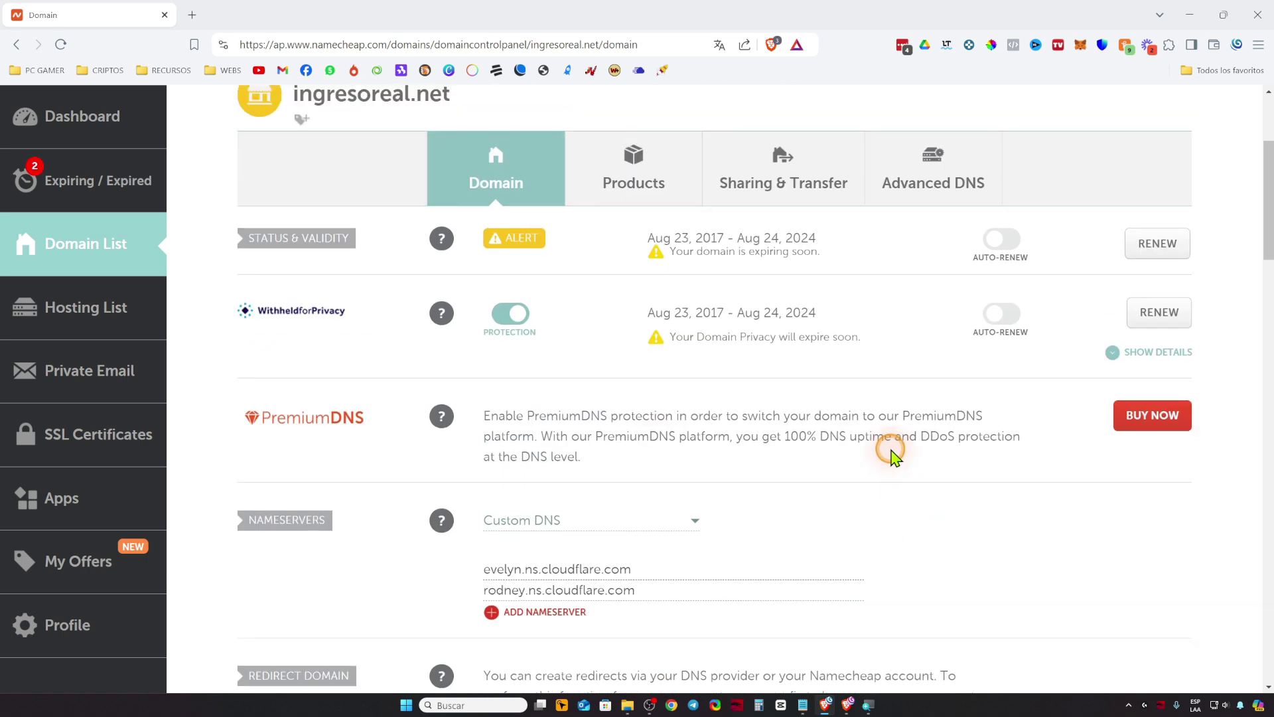
scroll(891, 454, down, 2)
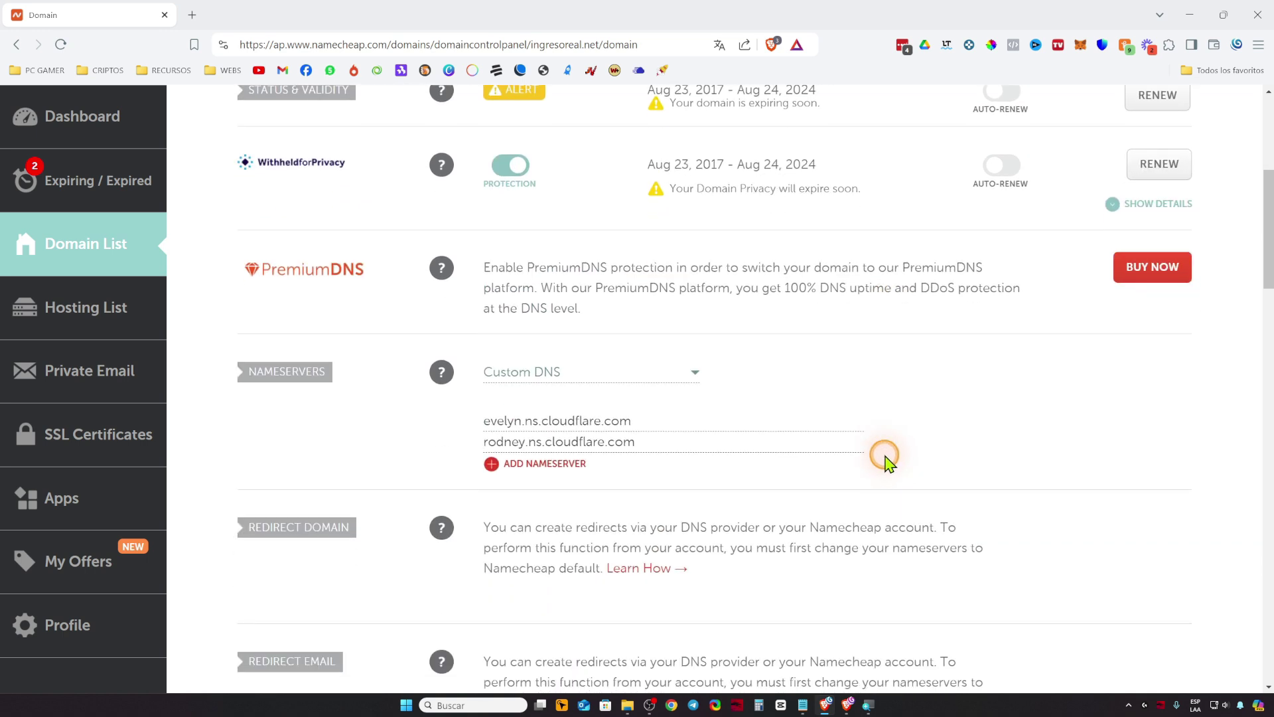
Switch back to Cloudflare and continue from the nameserver instructions to the ingresoreal.net overview page
click(847, 705)
scroll(802, 434, down, 1)
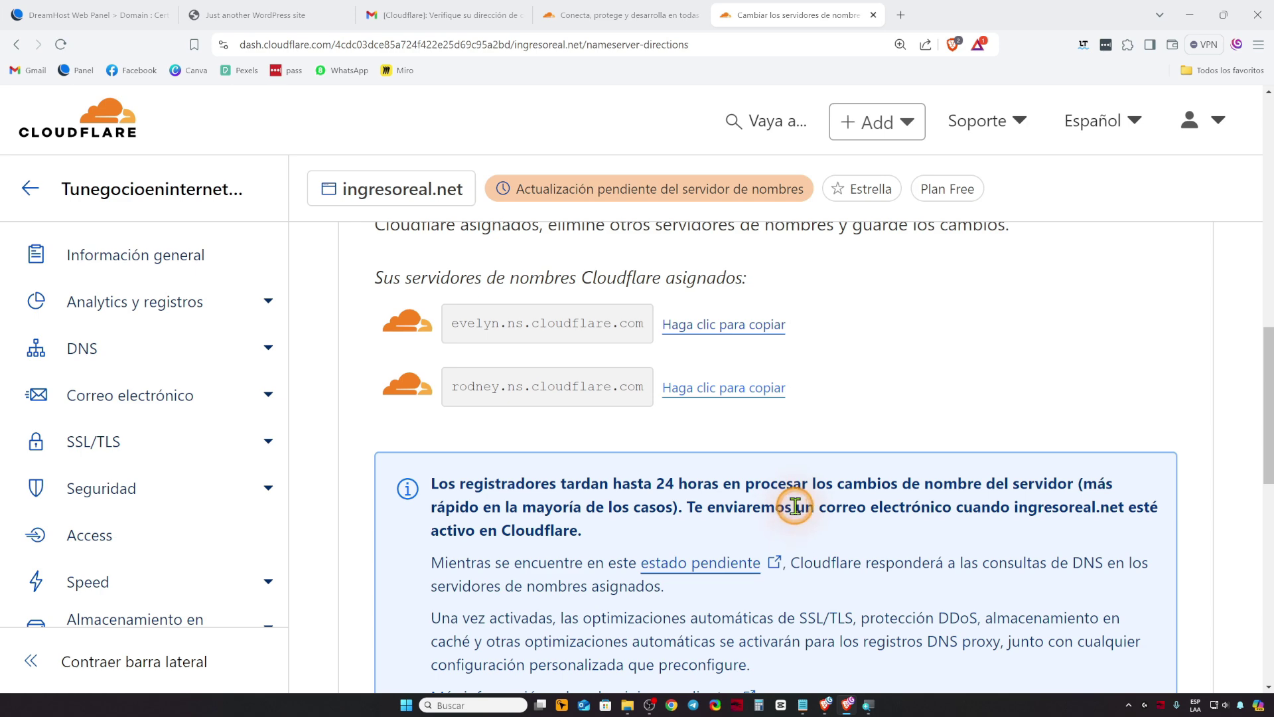
scroll(783, 491, down, 10)
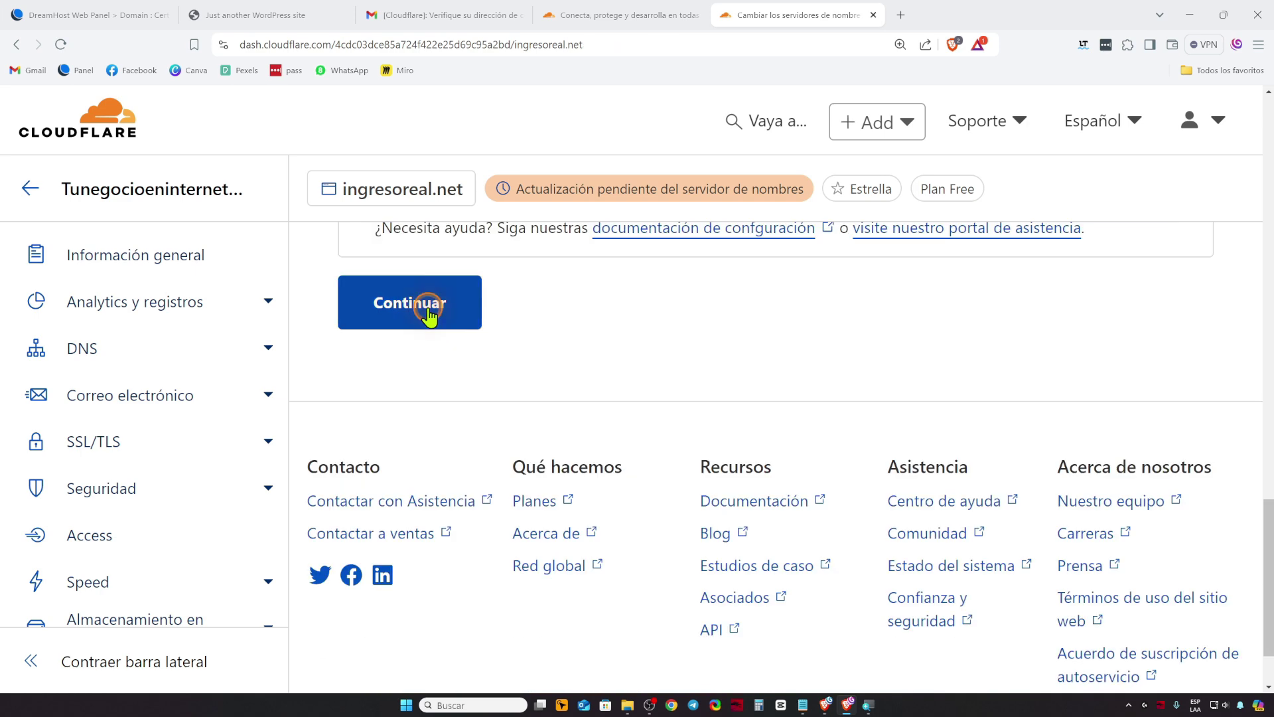
click(427, 308)
key(ctrl+minus)
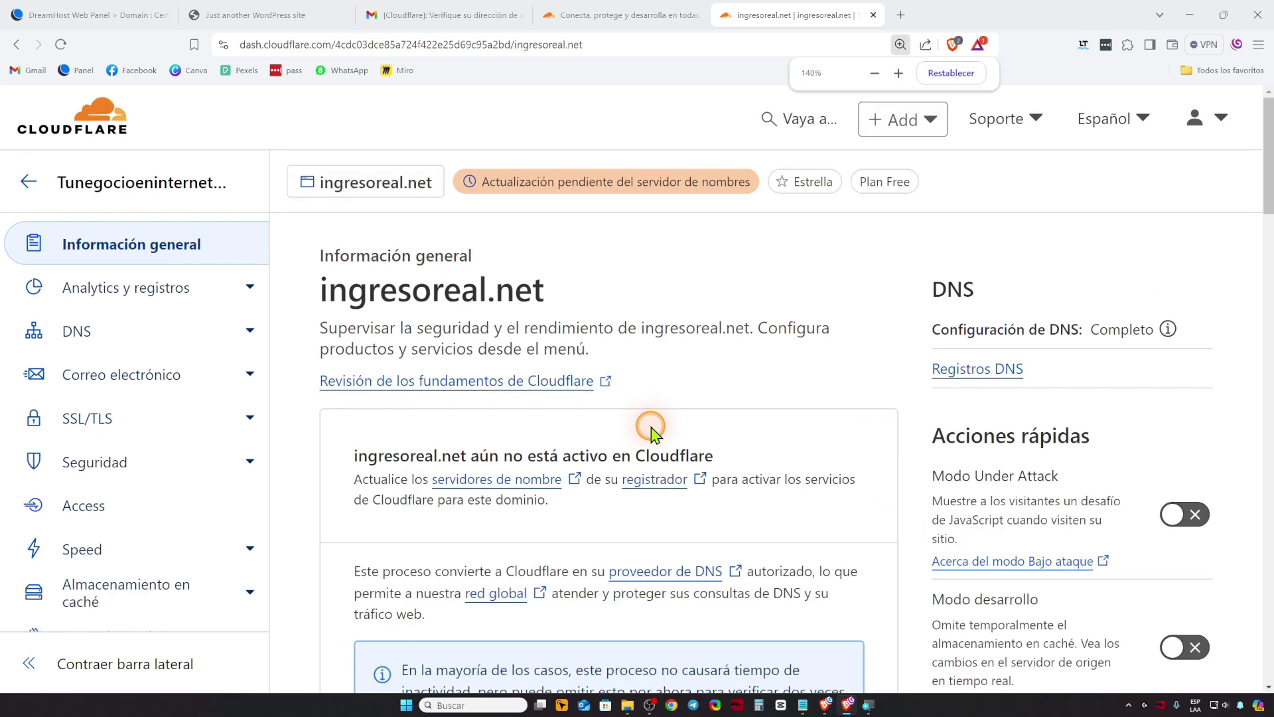
scroll(651, 427, down, 5)
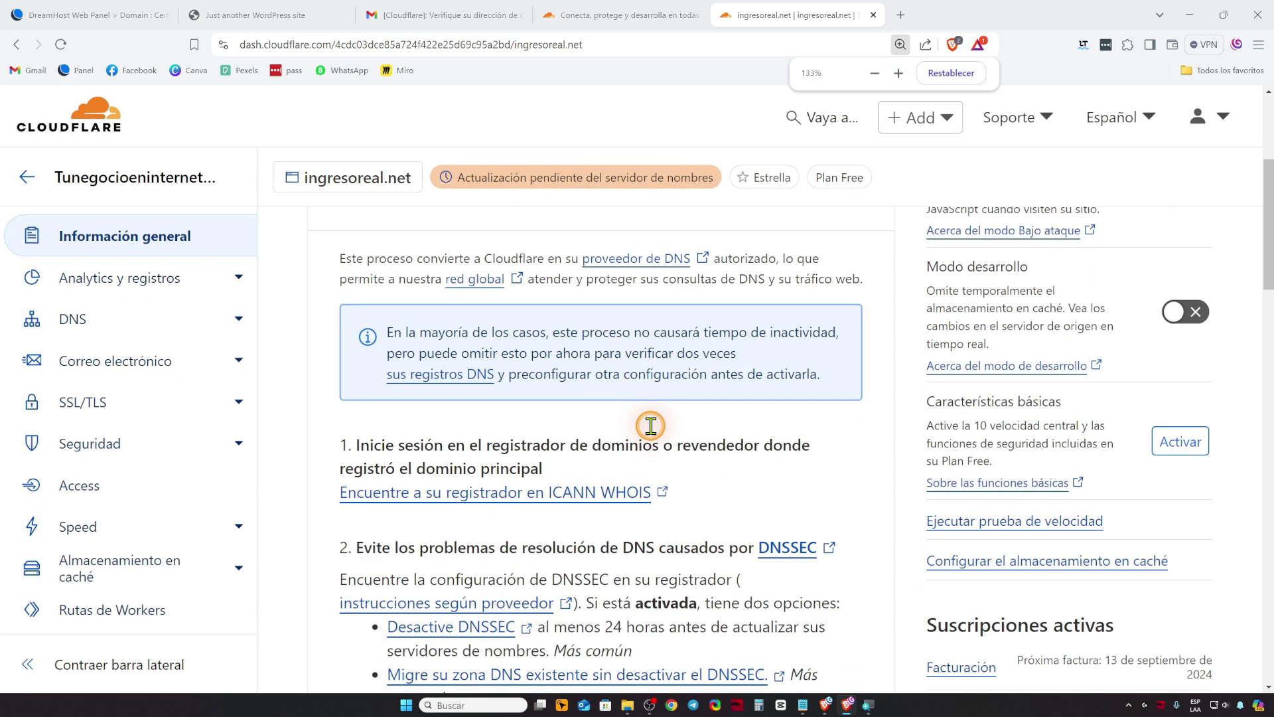
Go through the nameserver instructions for ingresoreal.net and request an immediate nameserver check
scroll(630, 434, up, 2)
scroll(627, 438, down, 5)
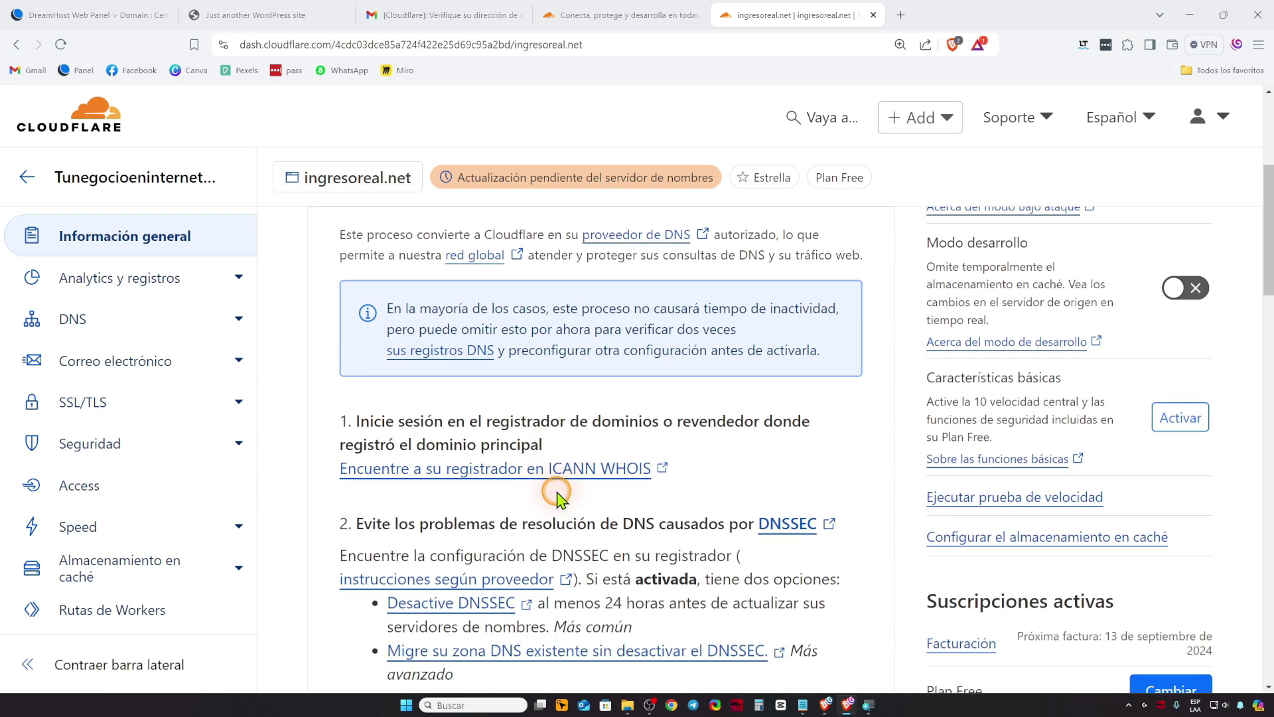
scroll(546, 487, down, 8)
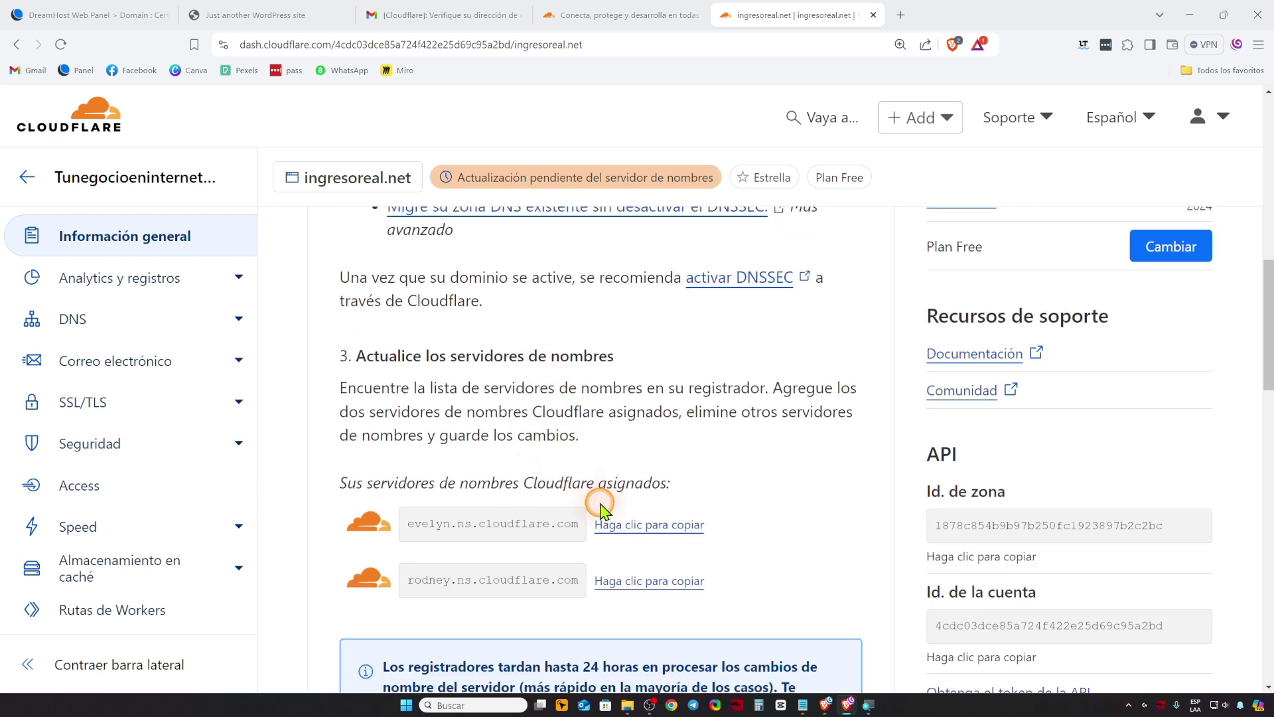
scroll(670, 518, down, 1)
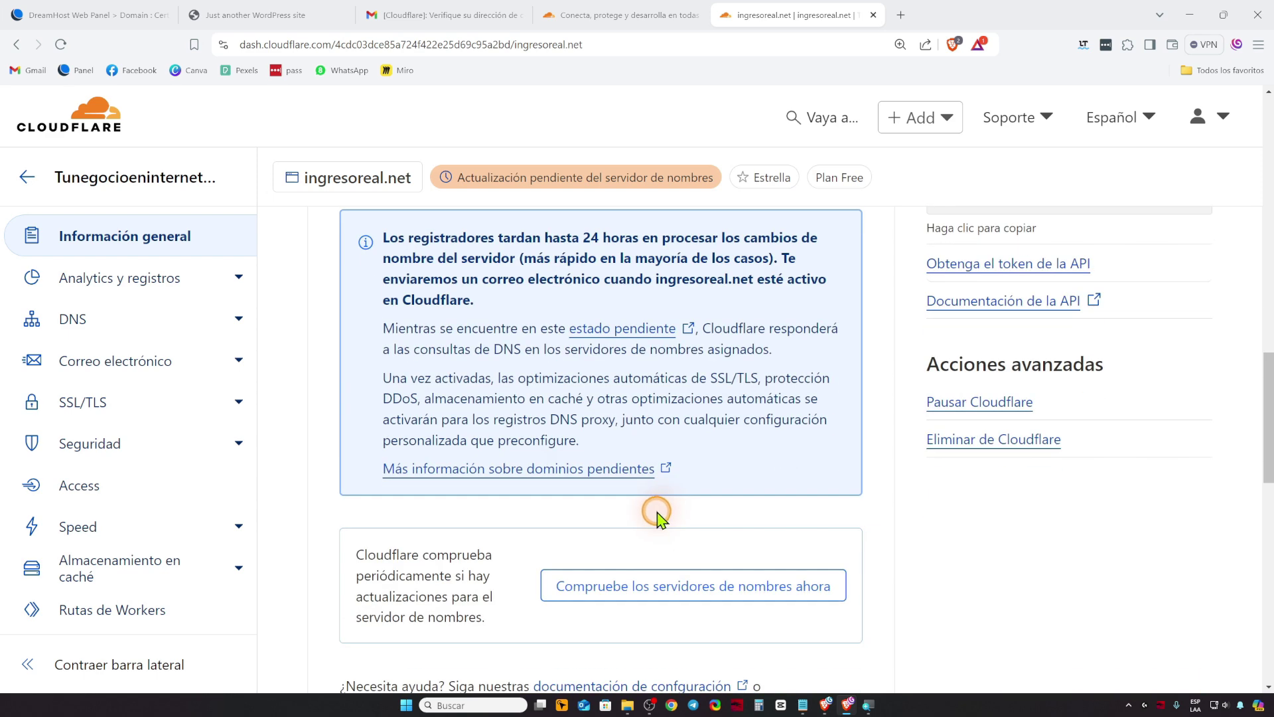
scroll(656, 516, down, 1)
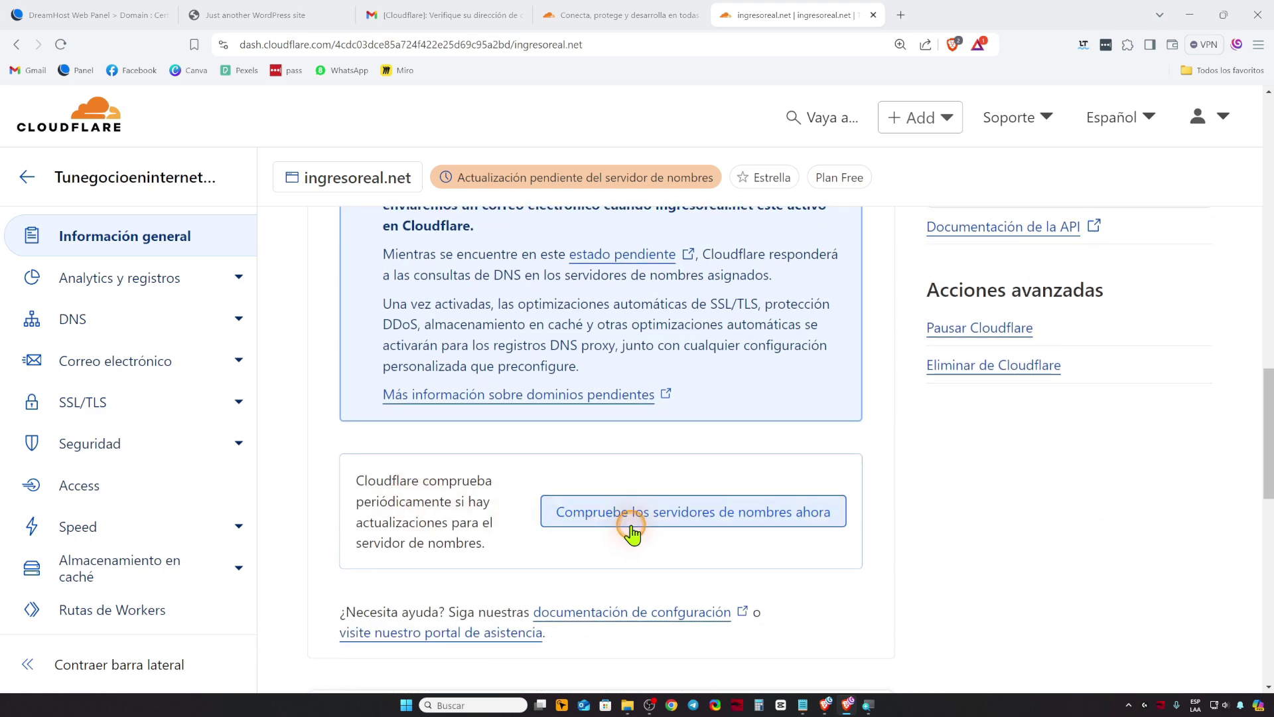
click(714, 527)
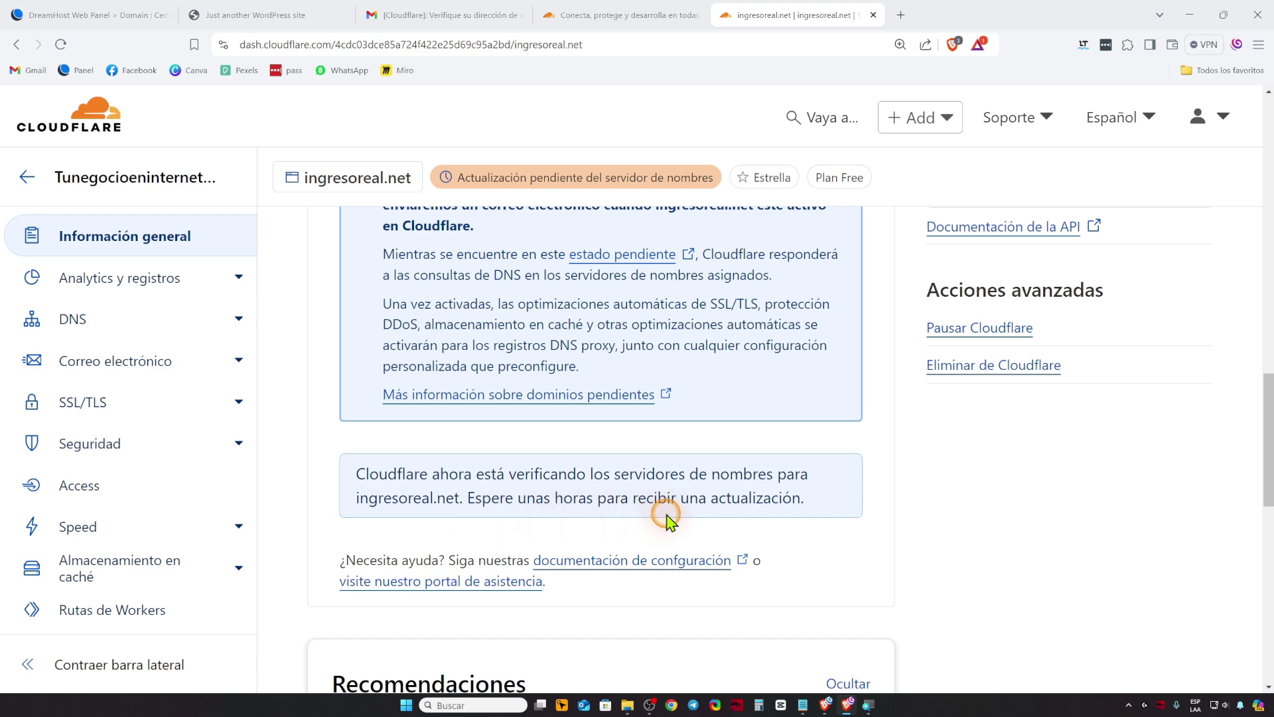
Look through the recommendations on the ingresoreal.net overview, reload the page and check the nameserver update status
scroll(853, 534, down, 2)
scroll(843, 531, down, 1)
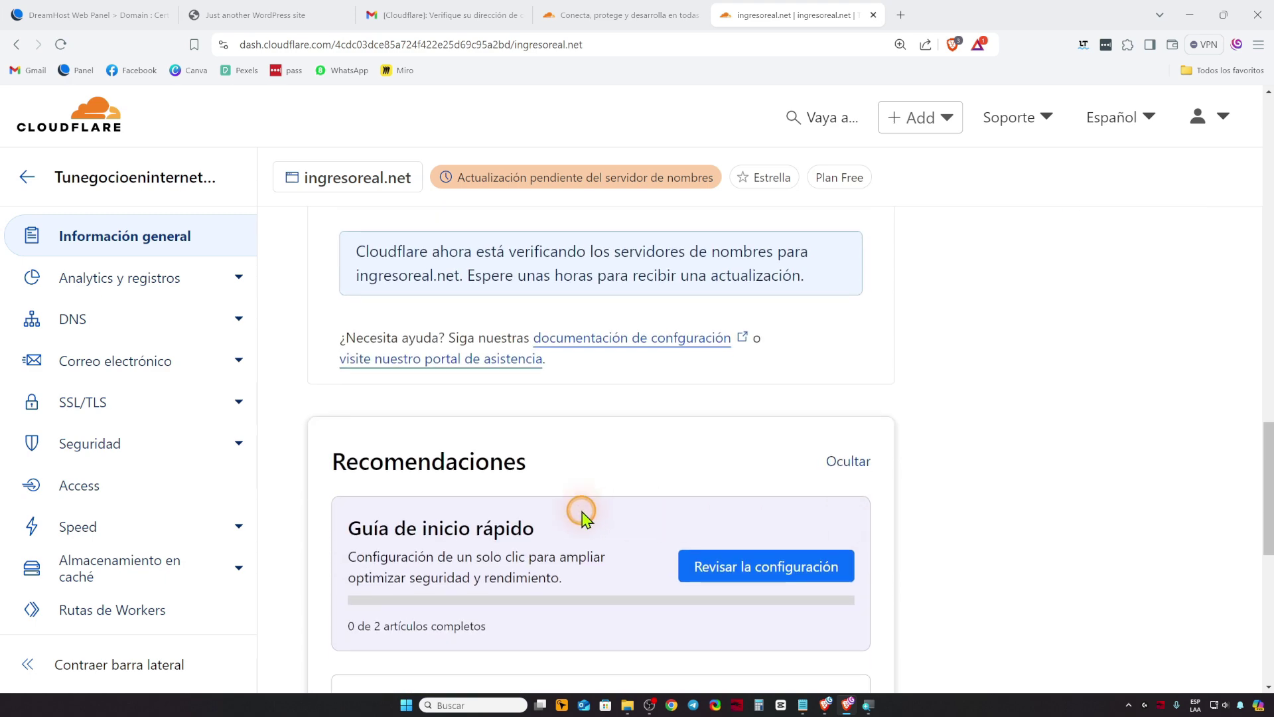
scroll(584, 516, down, 6)
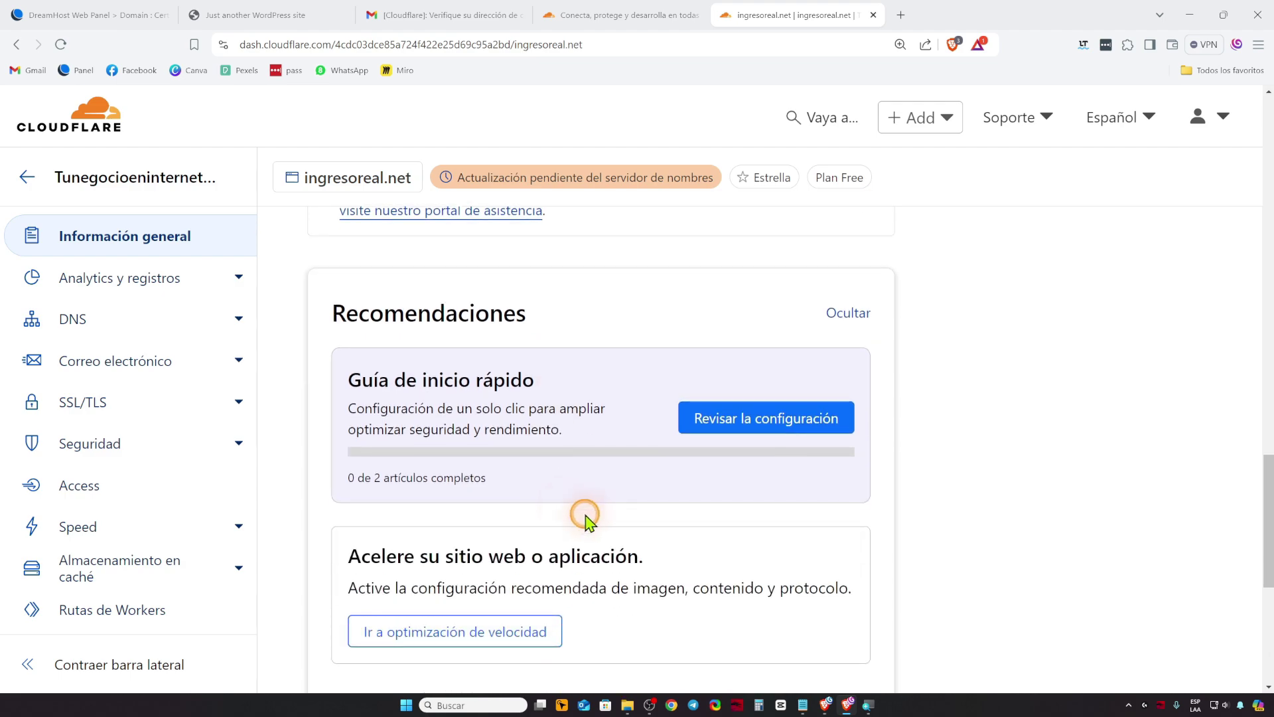
scroll(584, 517, up, 15)
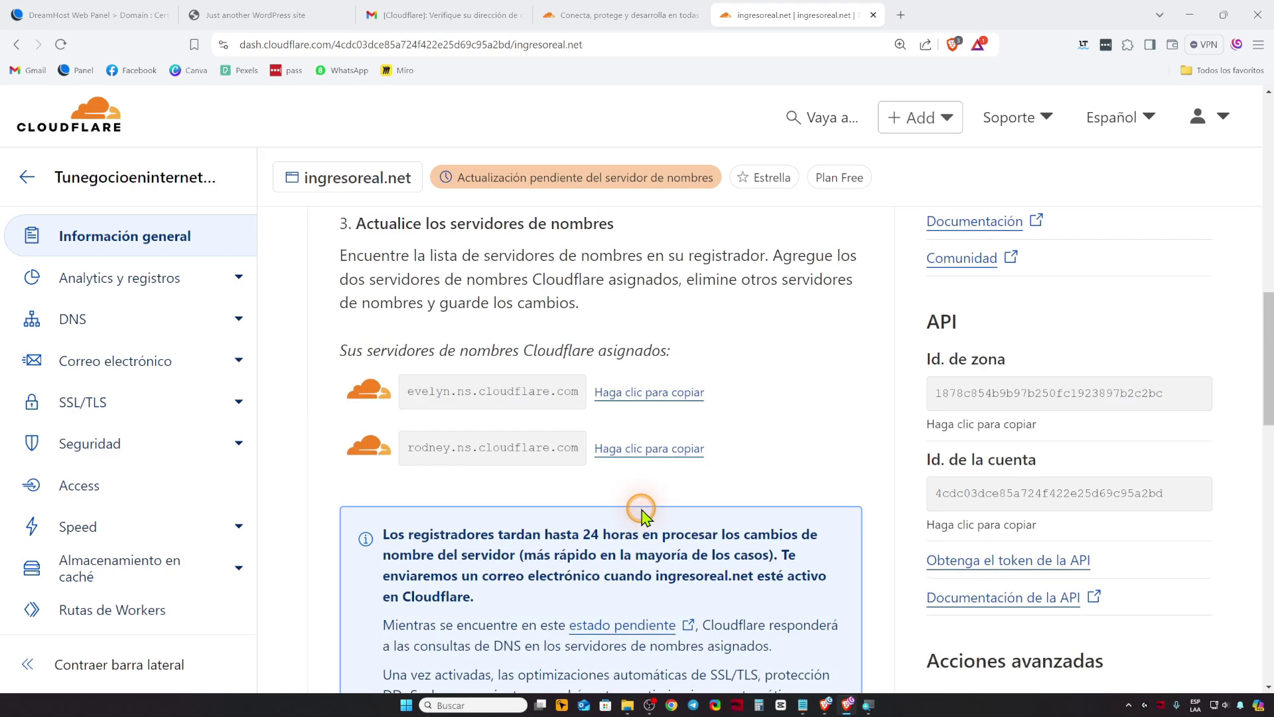
scroll(641, 514, up, 2)
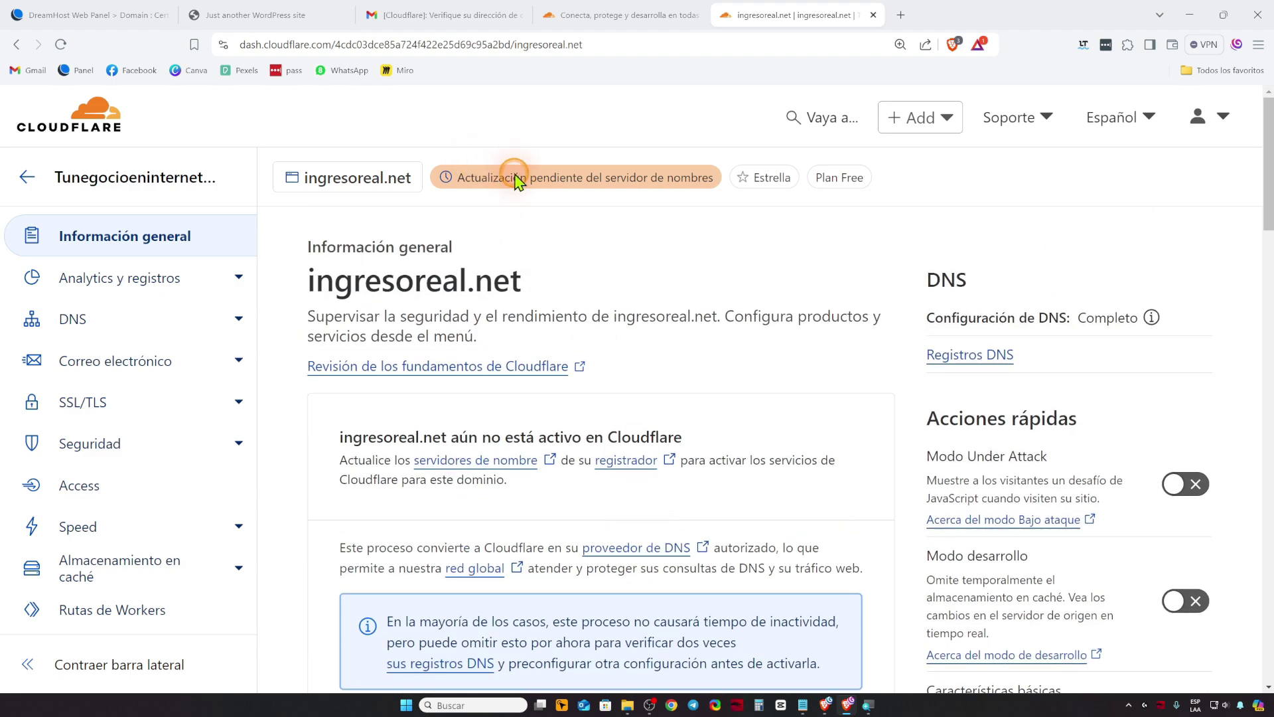
key(F5)
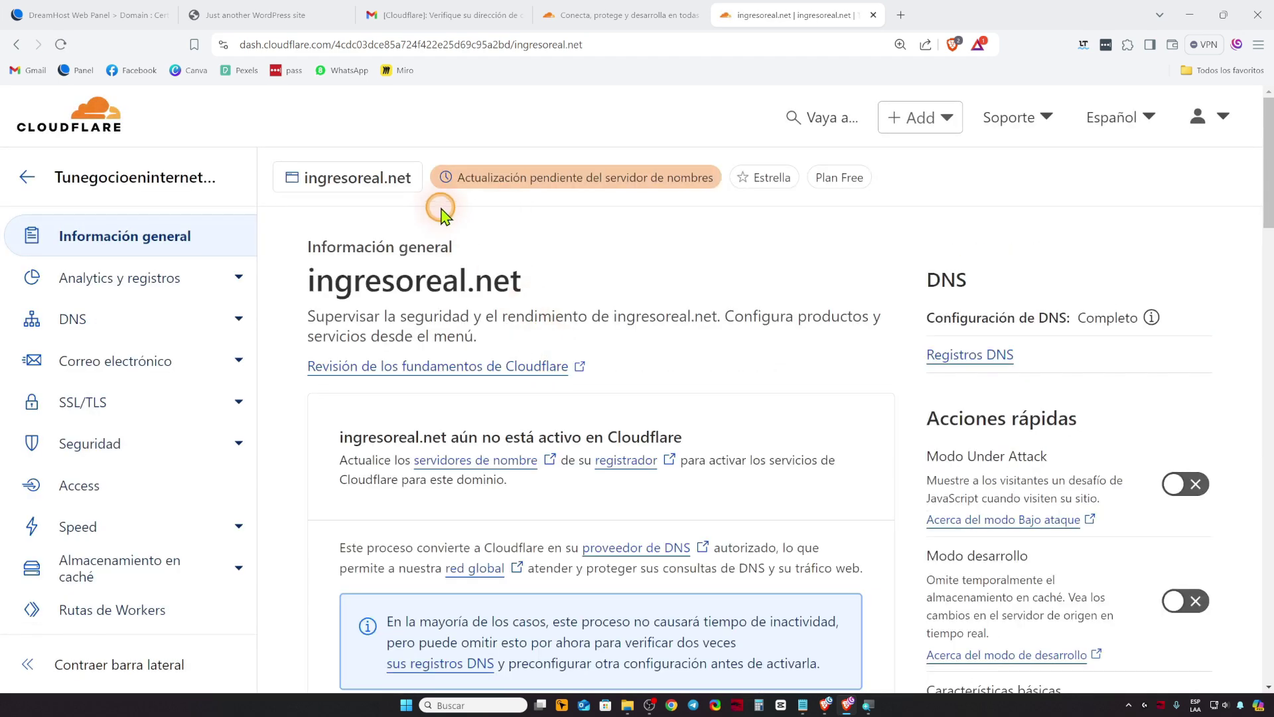
mouse_move(483, 194)
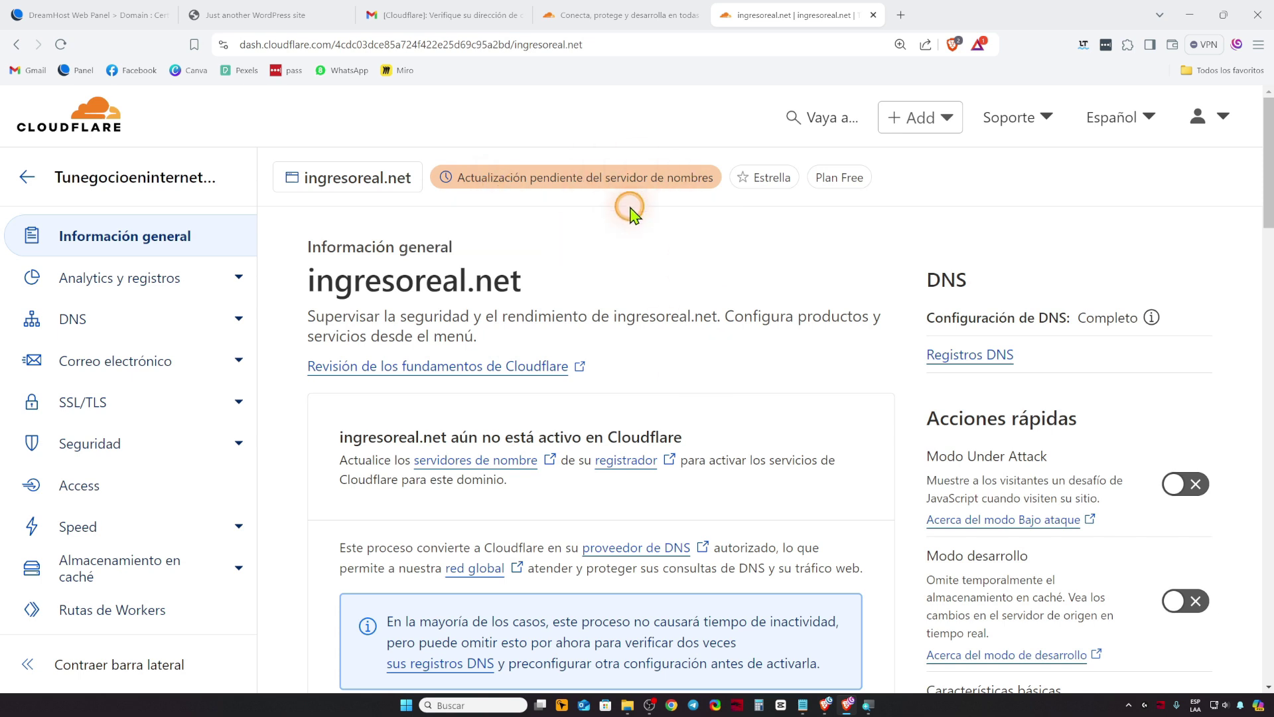
scroll(624, 252, down, 3)
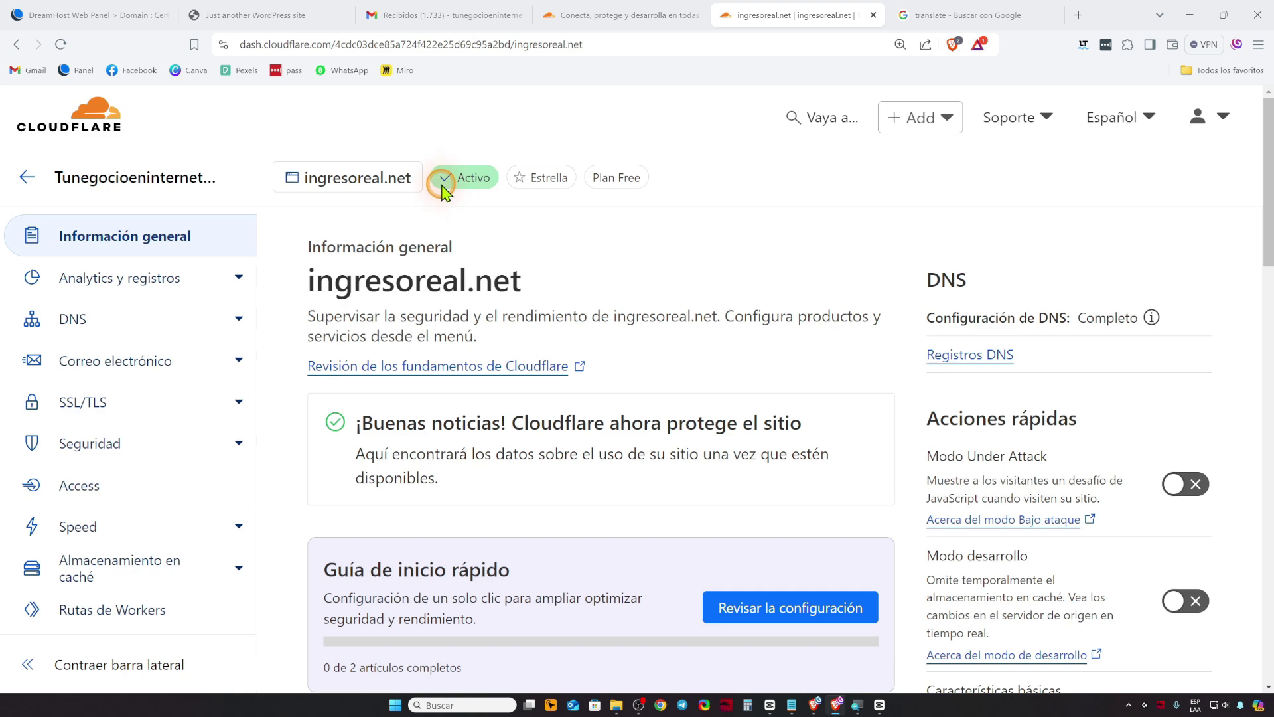
Reload the ingresoreal.net overview again and examine its activation status, quick start guide and quick actions
key(F5)
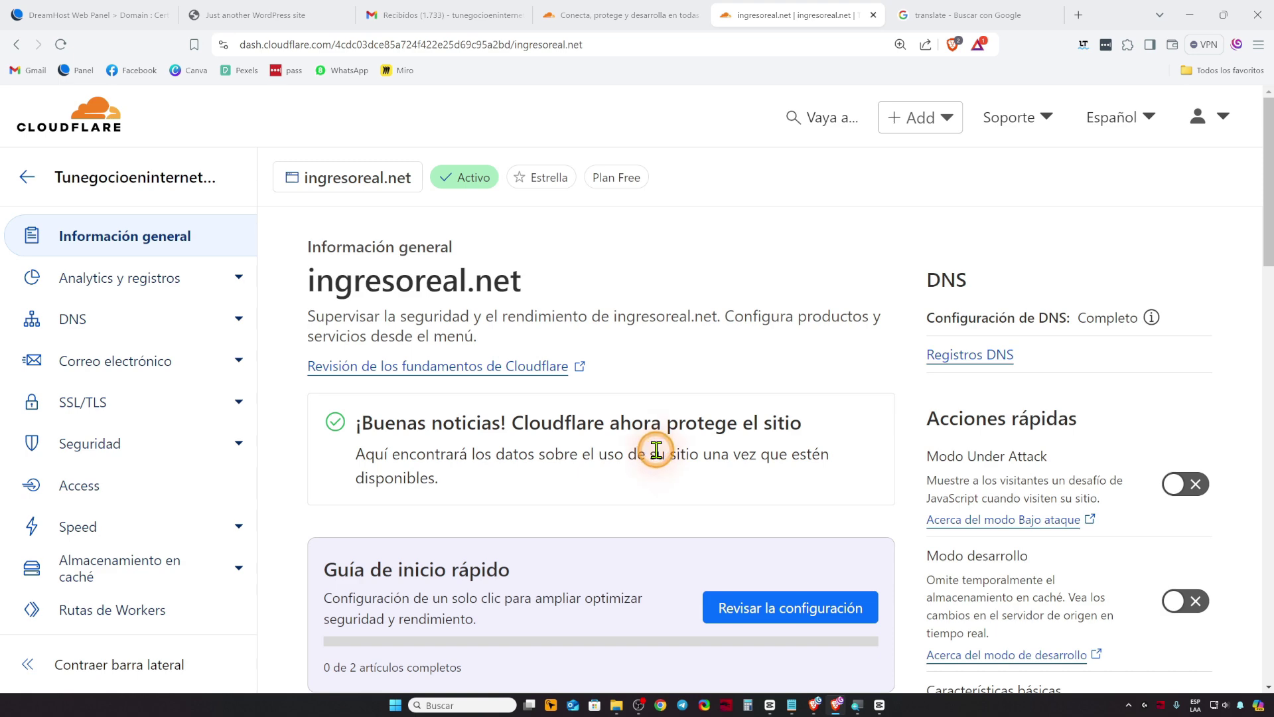
scroll(657, 449, down, 5)
scroll(656, 450, down, 2)
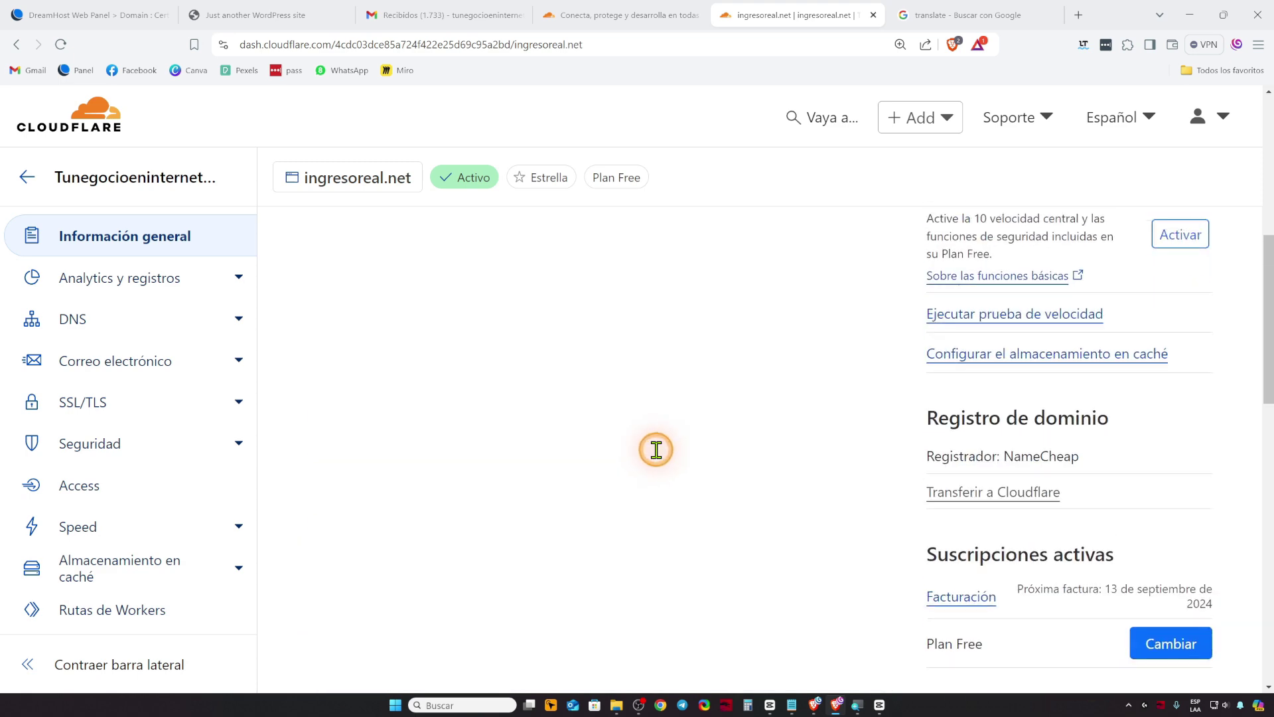
scroll(637, 371, up, 4)
scroll(624, 438, up, 3)
scroll(631, 451, down, 3)
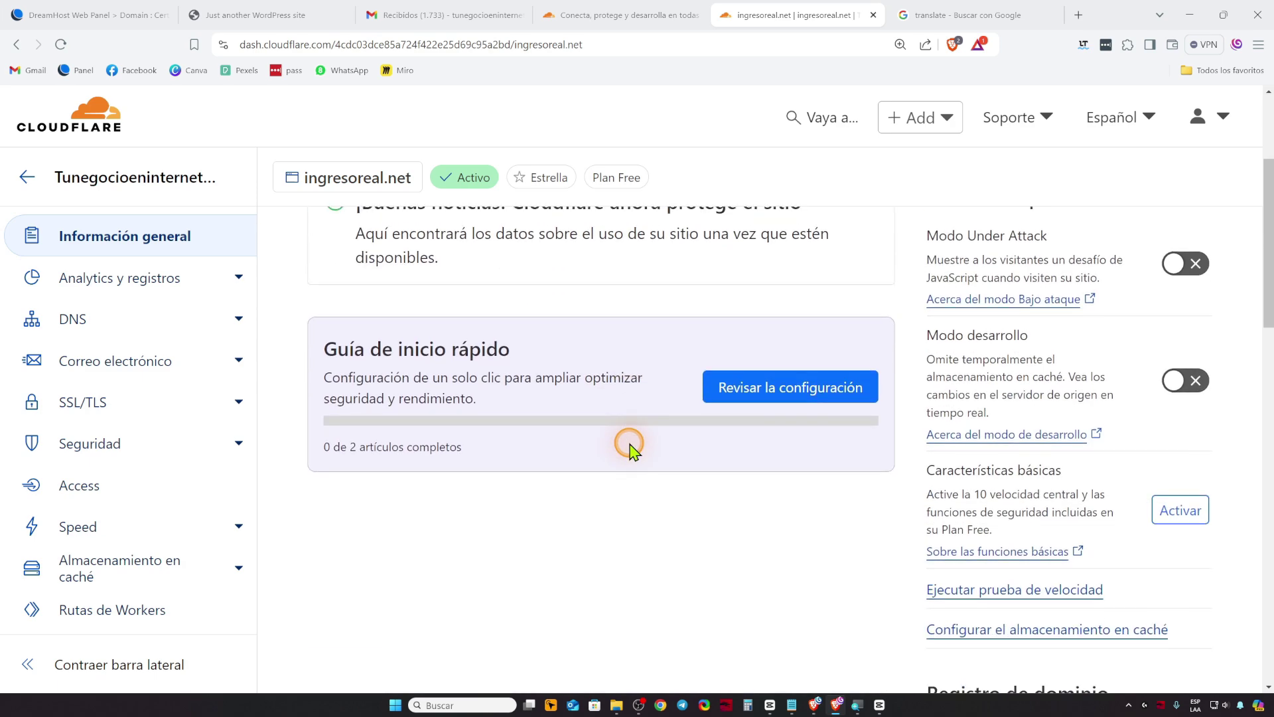
scroll(631, 451, up, 3)
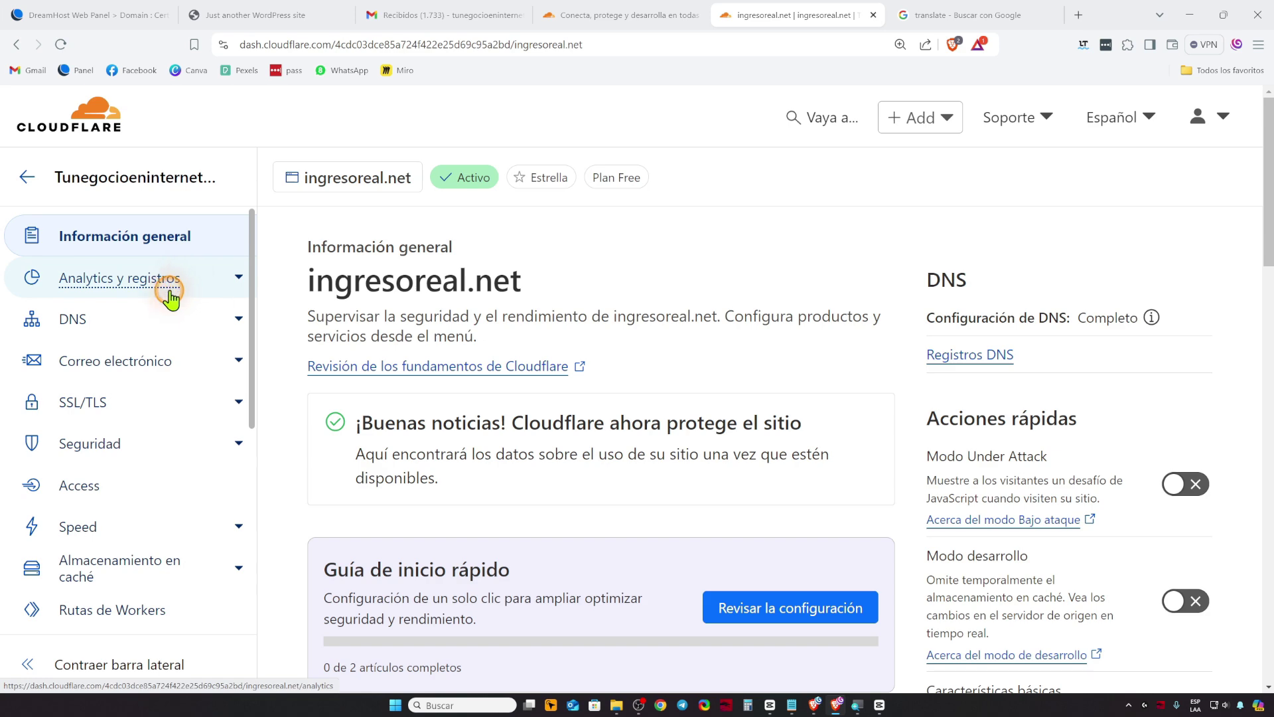
Open the origin server page of the SSL/TLS settings for ingresoreal.net and locate the origin certificates section
click(75, 416)
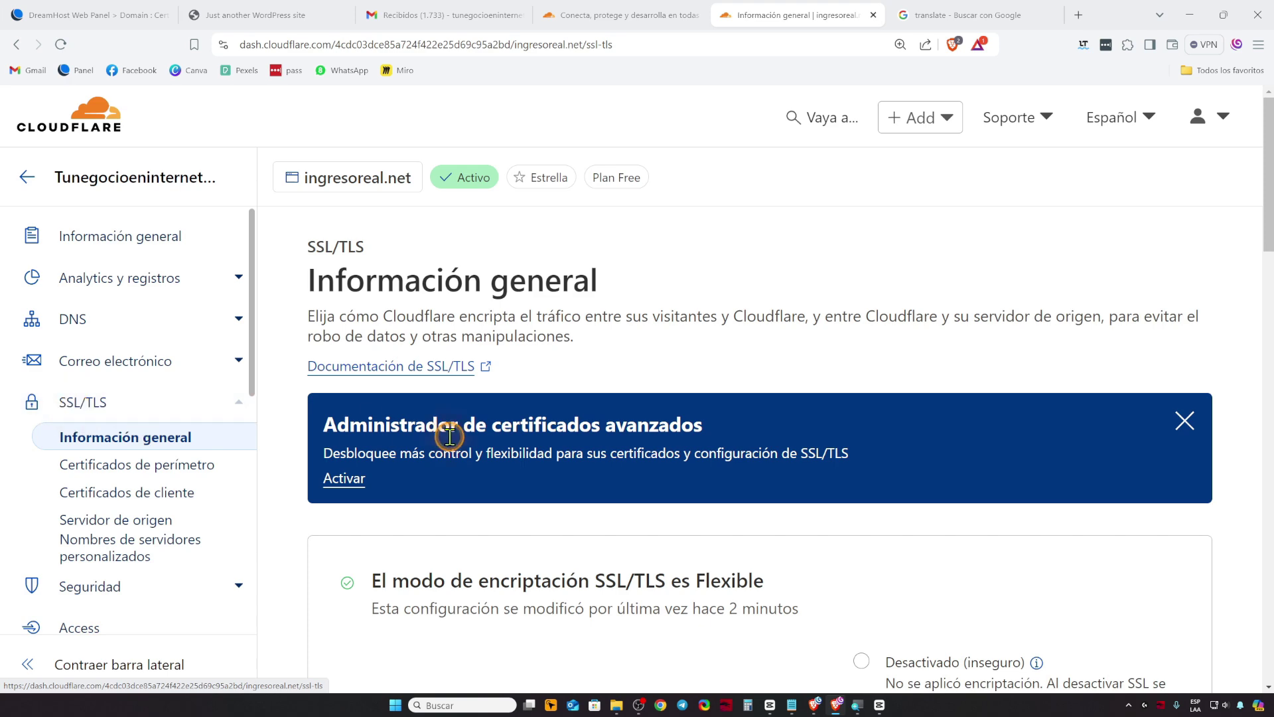
scroll(448, 434, down, 10)
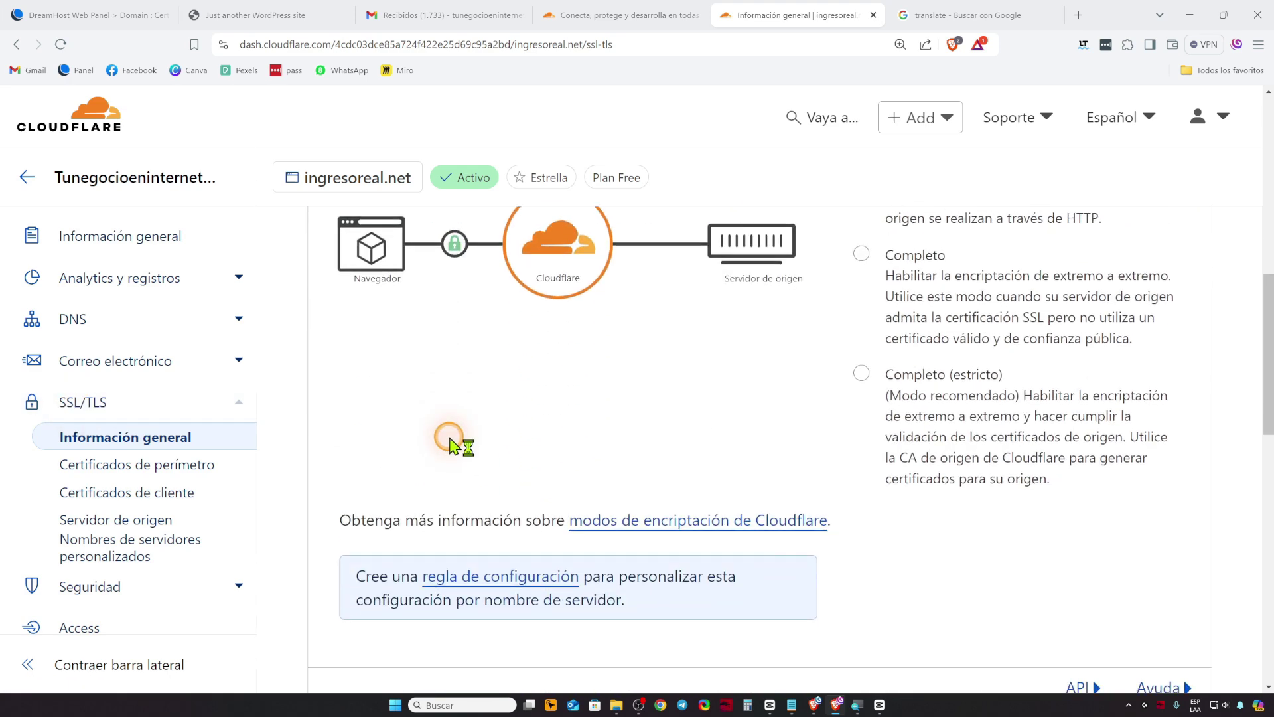
click(133, 527)
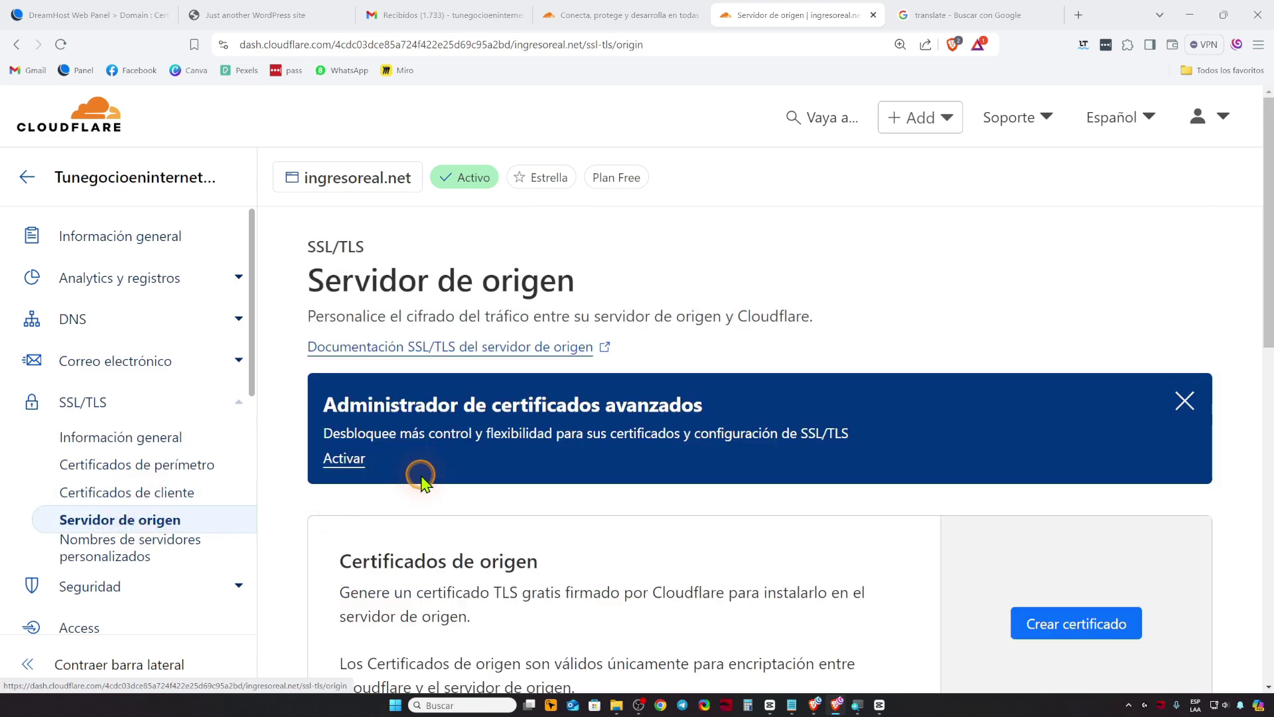
scroll(390, 393, down, 2)
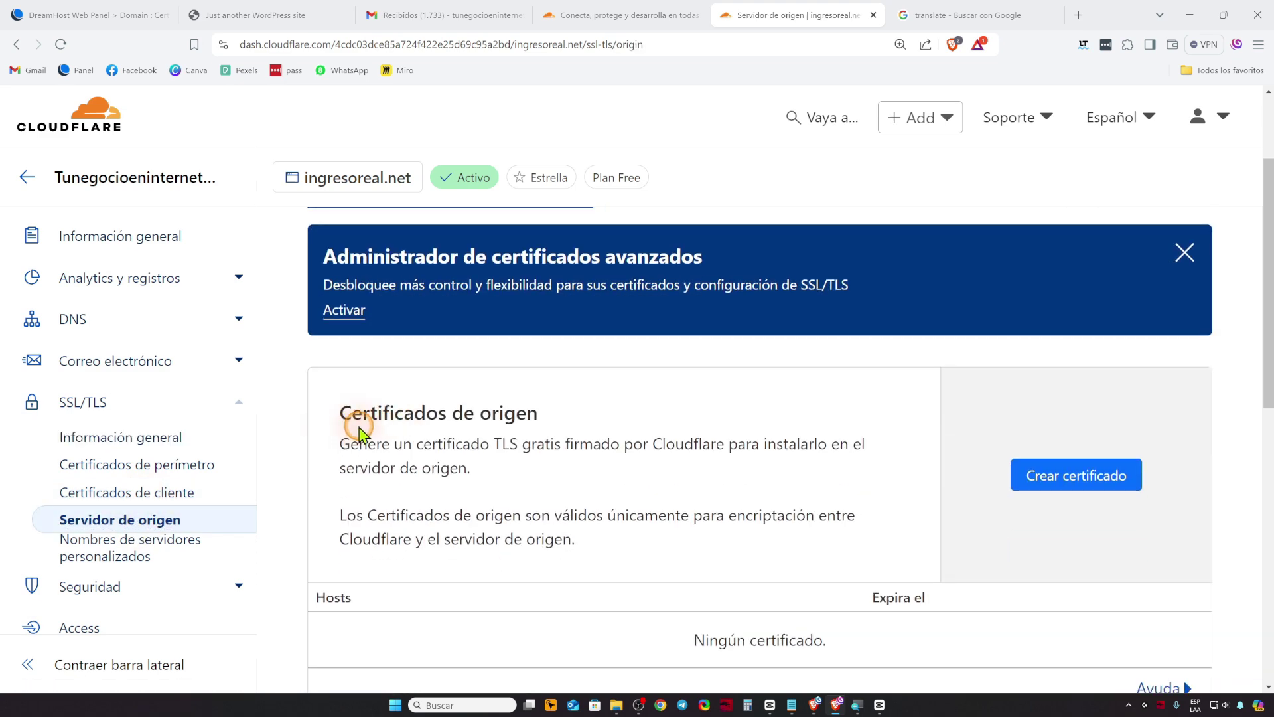
scroll(1051, 483, down, 5)
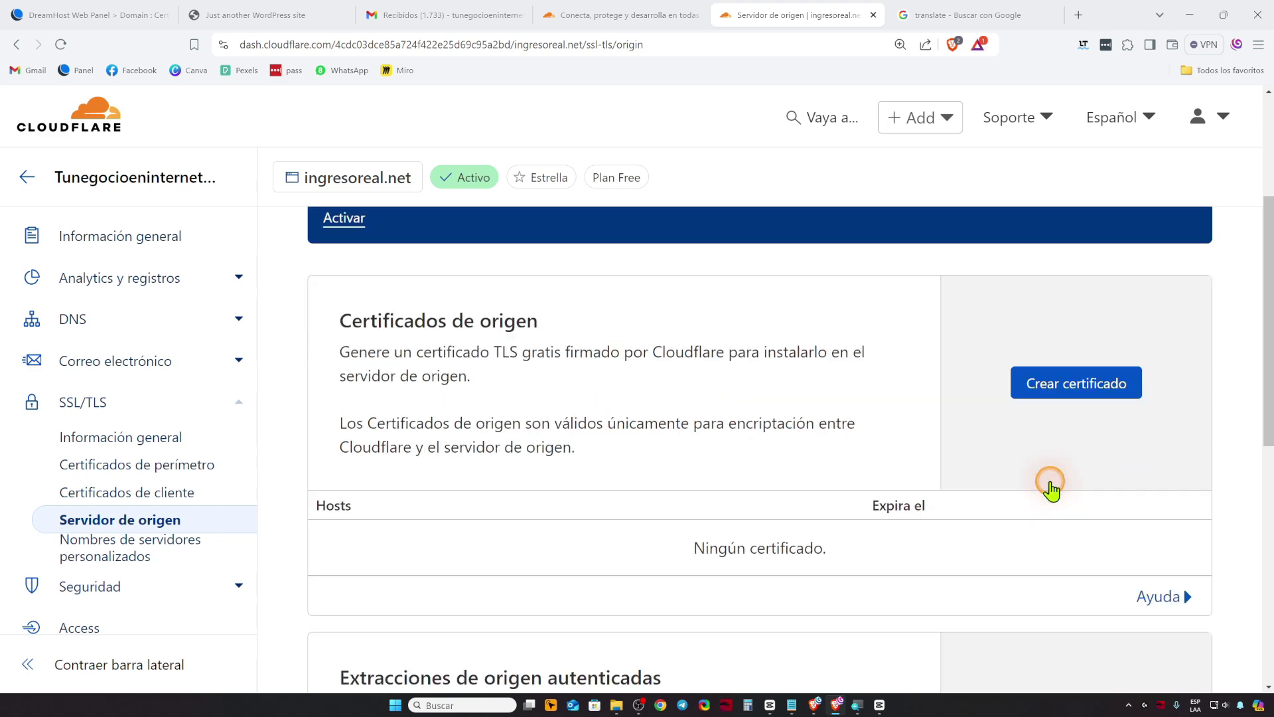
scroll(730, 444, down, 3)
scroll(727, 440, up, 8)
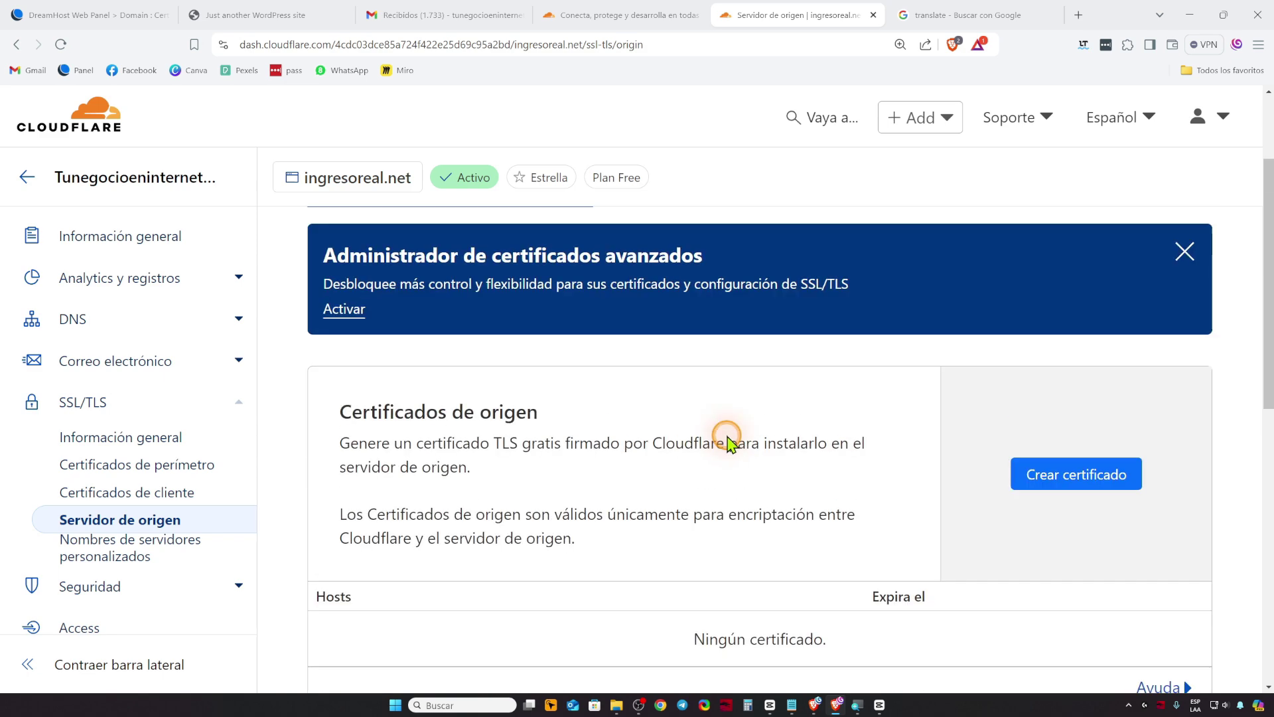
Start a new origin certificate with a Cloudflare-generated RSA (2048) key, keeping the hostnames *.ingresoreal.net and ingresoreal.net
click(1042, 483)
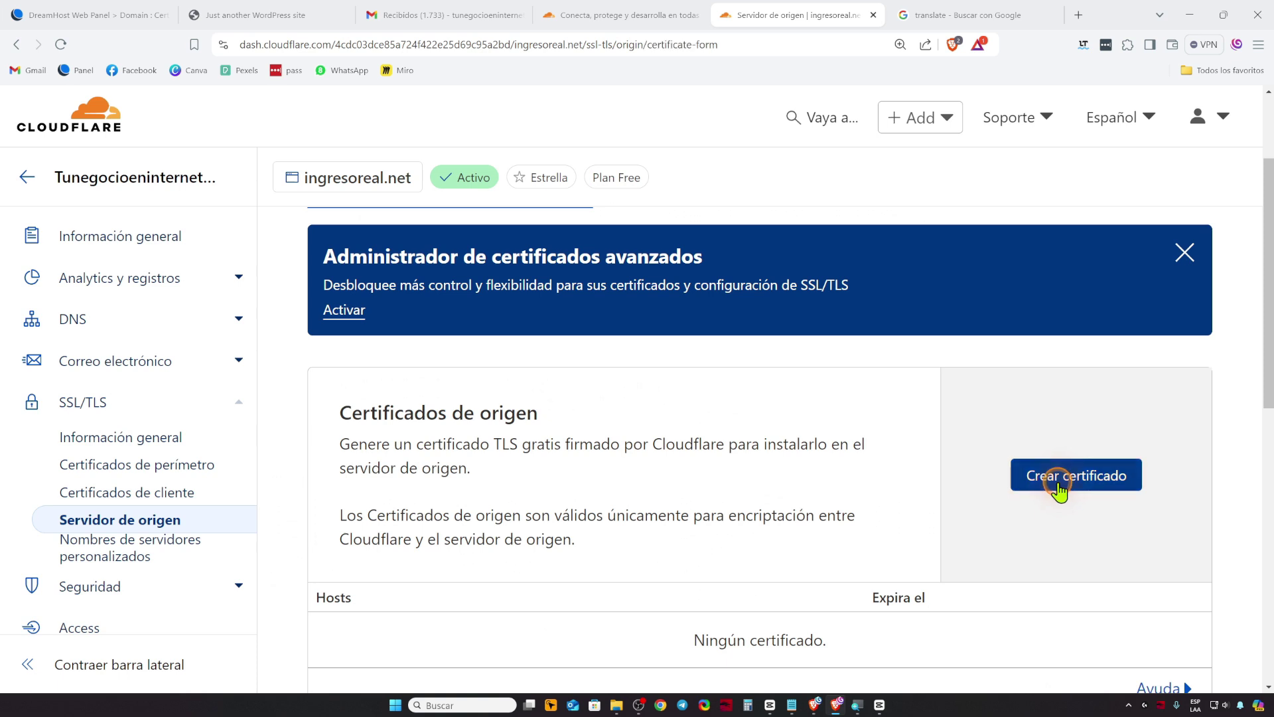
scroll(720, 470, down, 1)
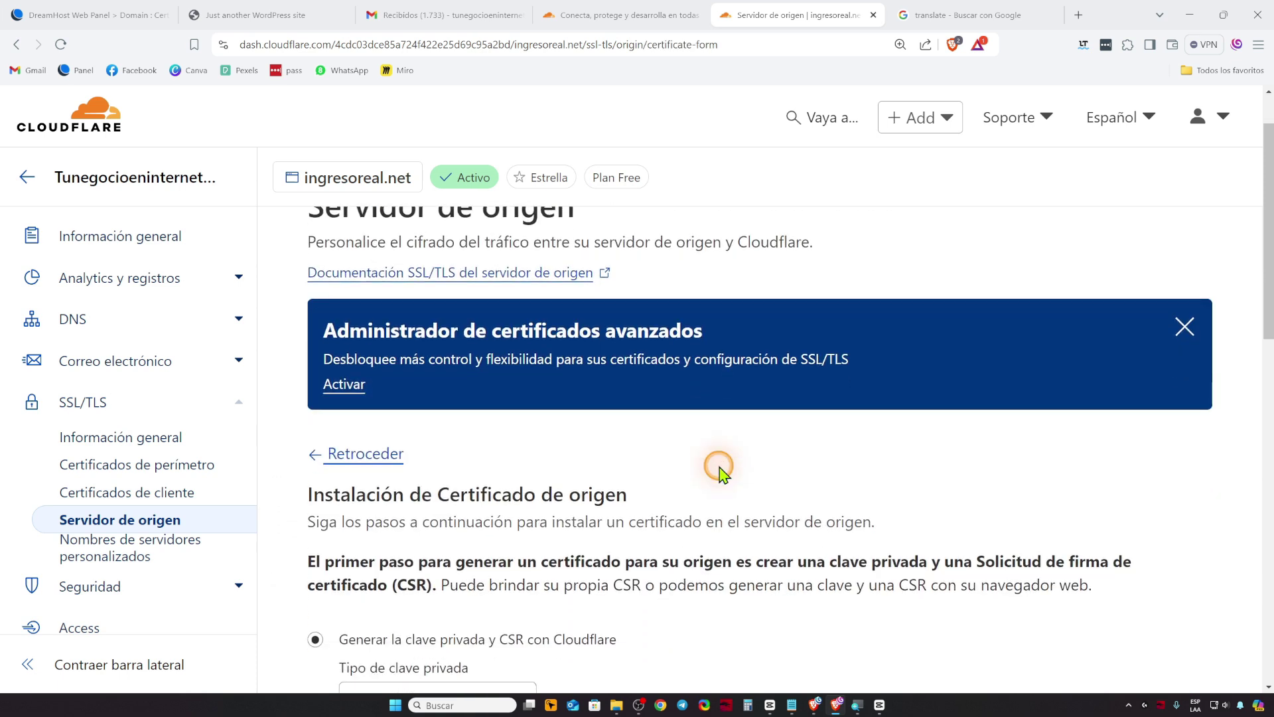
scroll(720, 468, down, 4)
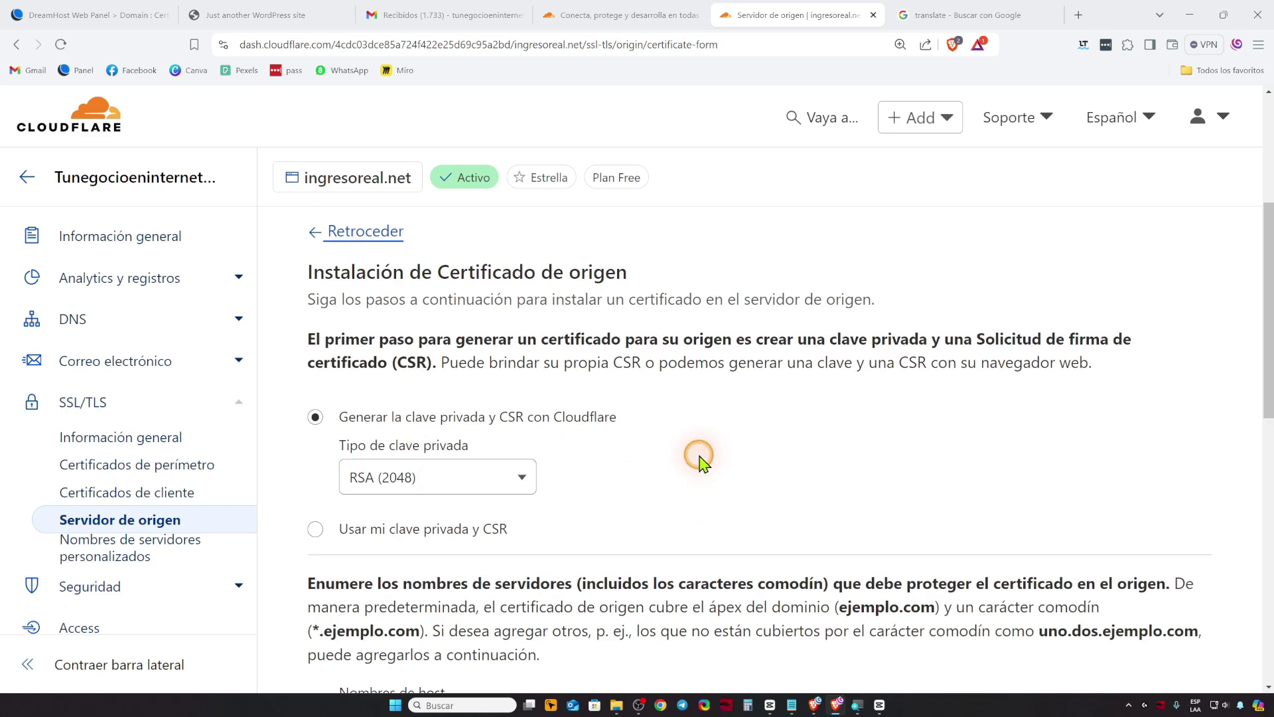
scroll(697, 449, down, 2)
scroll(571, 446, down, 1)
click(402, 504)
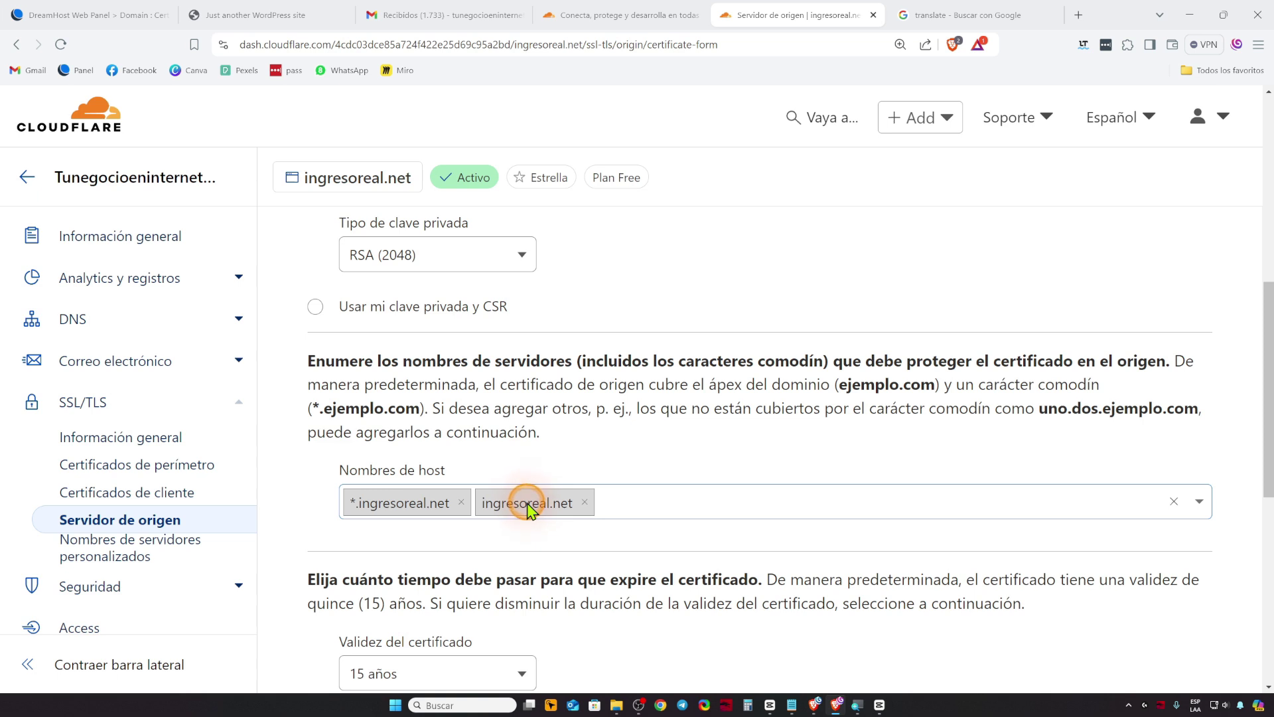
Keep the certificate validity at 15 years and create the origin certificate
scroll(531, 507, down, 1)
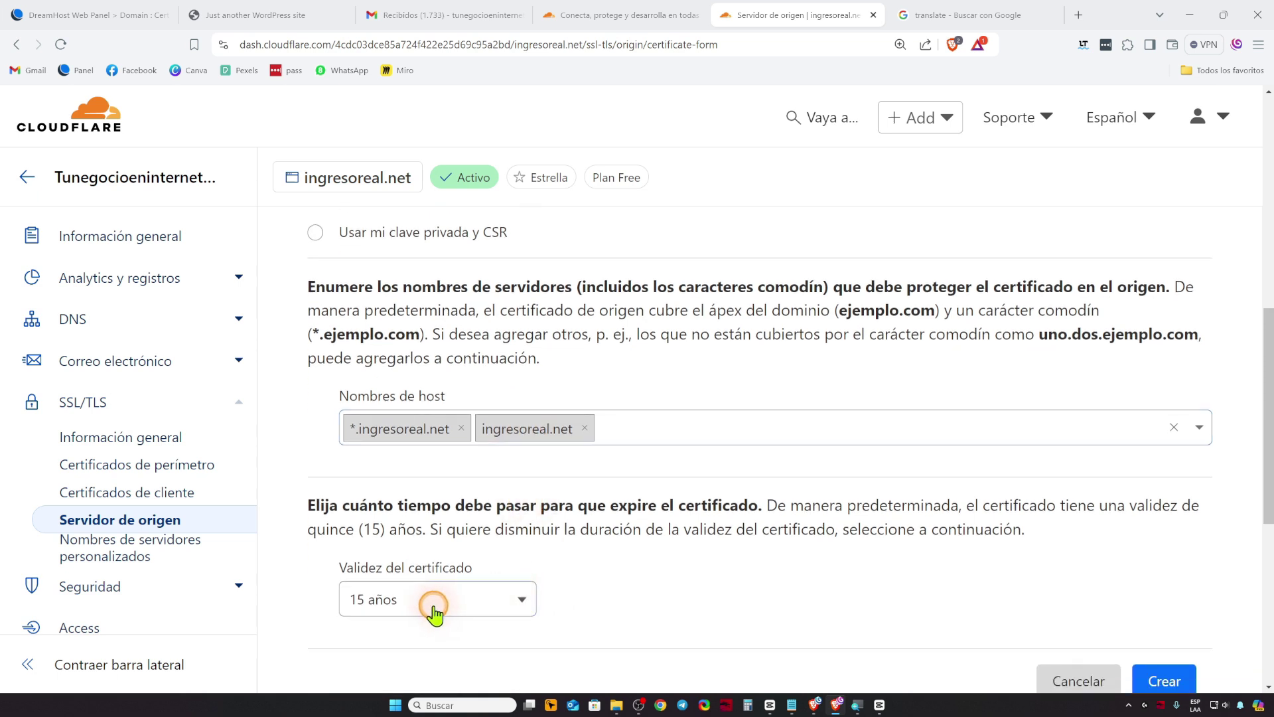
click(488, 600)
scroll(474, 597, down, 5)
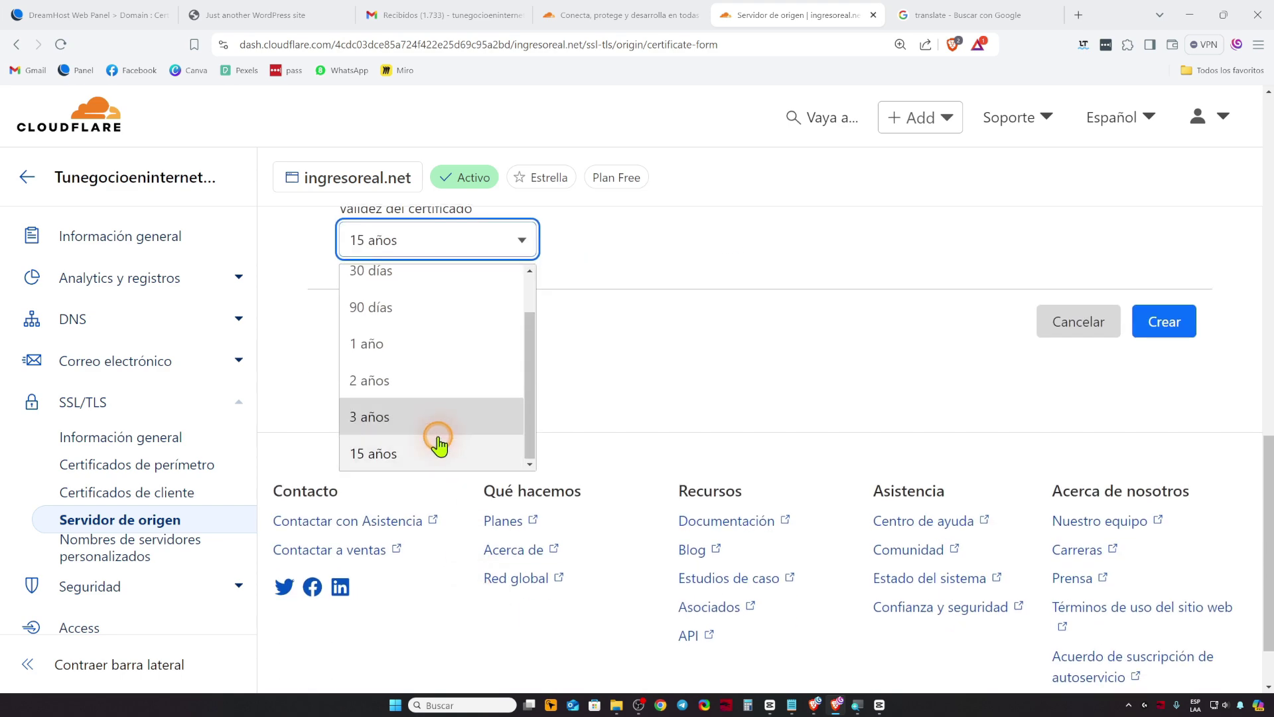
click(565, 403)
scroll(570, 401, up, 1)
scroll(614, 417, up, 1)
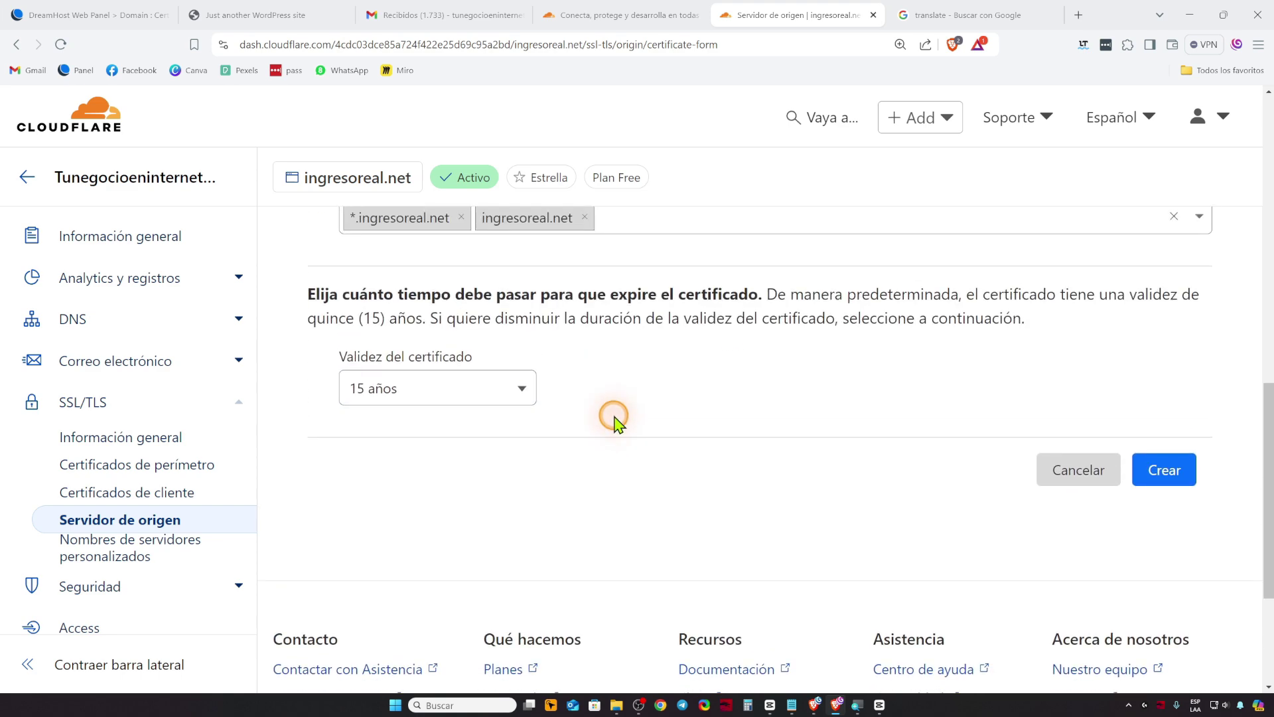
click(1153, 472)
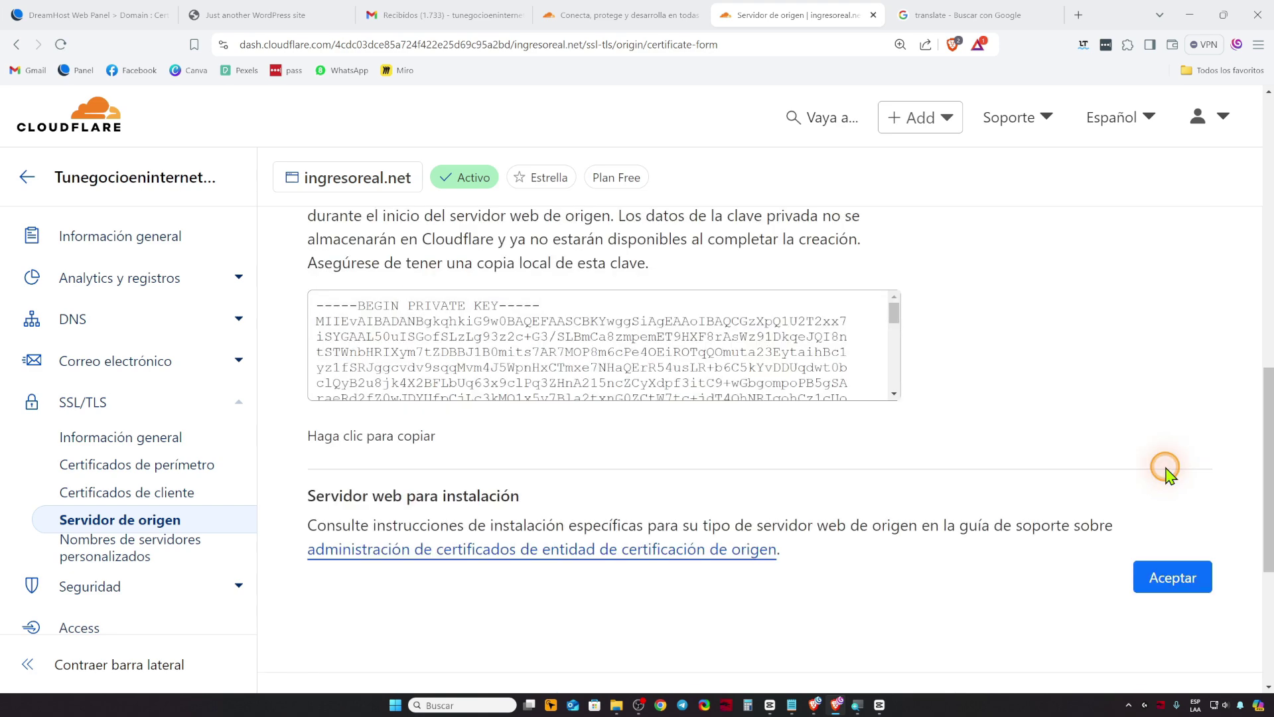
Examine the origin certificate in PEM format and the private key on the certificate installation page
scroll(978, 475, up, 5)
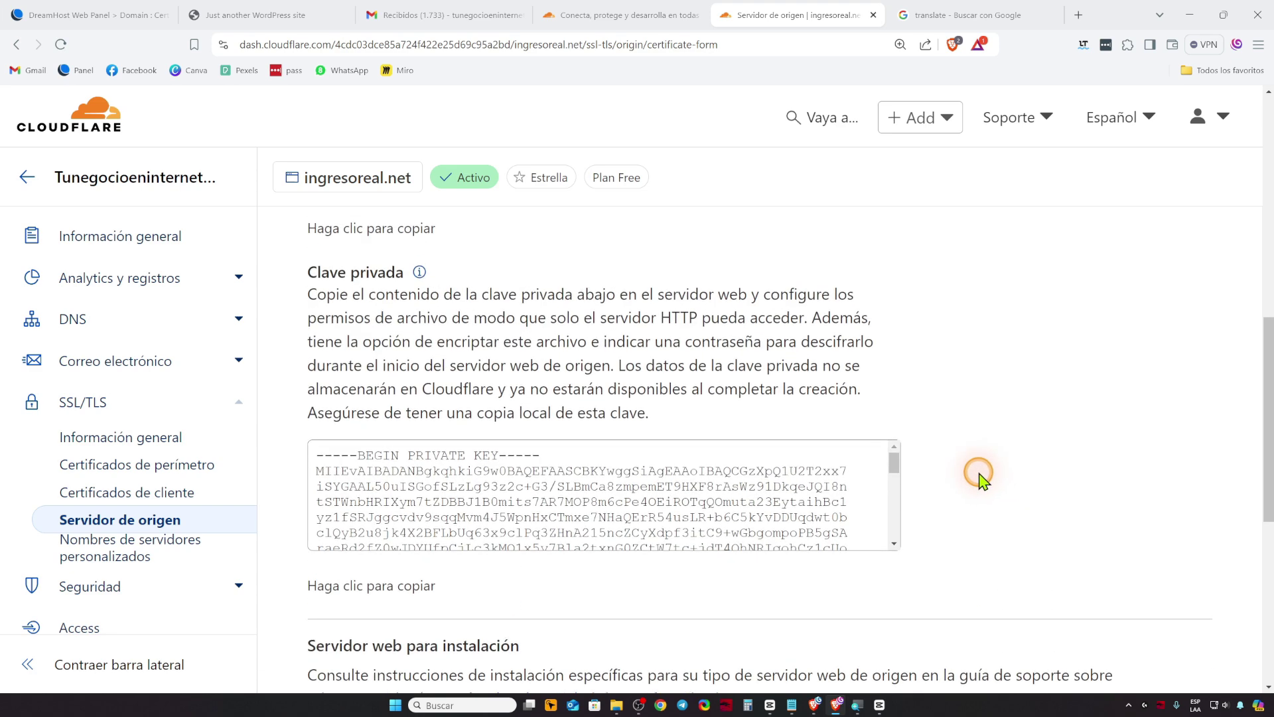
scroll(978, 476, up, 3)
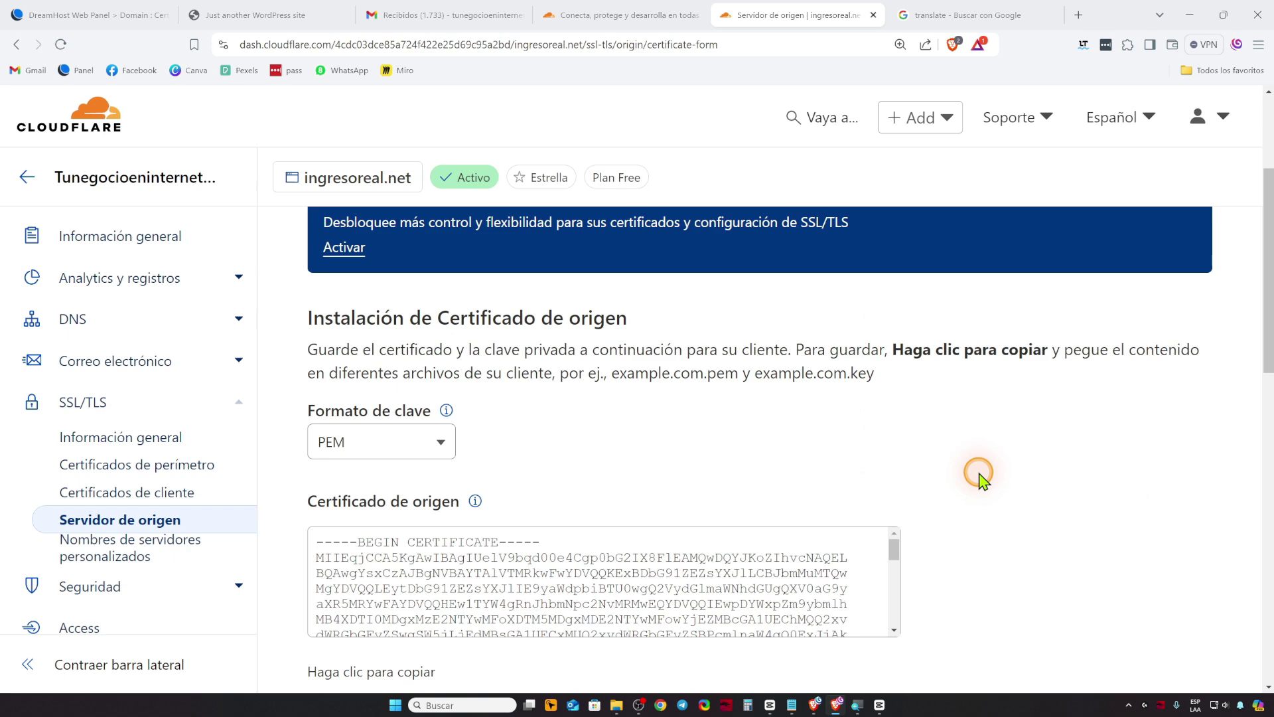
scroll(978, 475, down, 2)
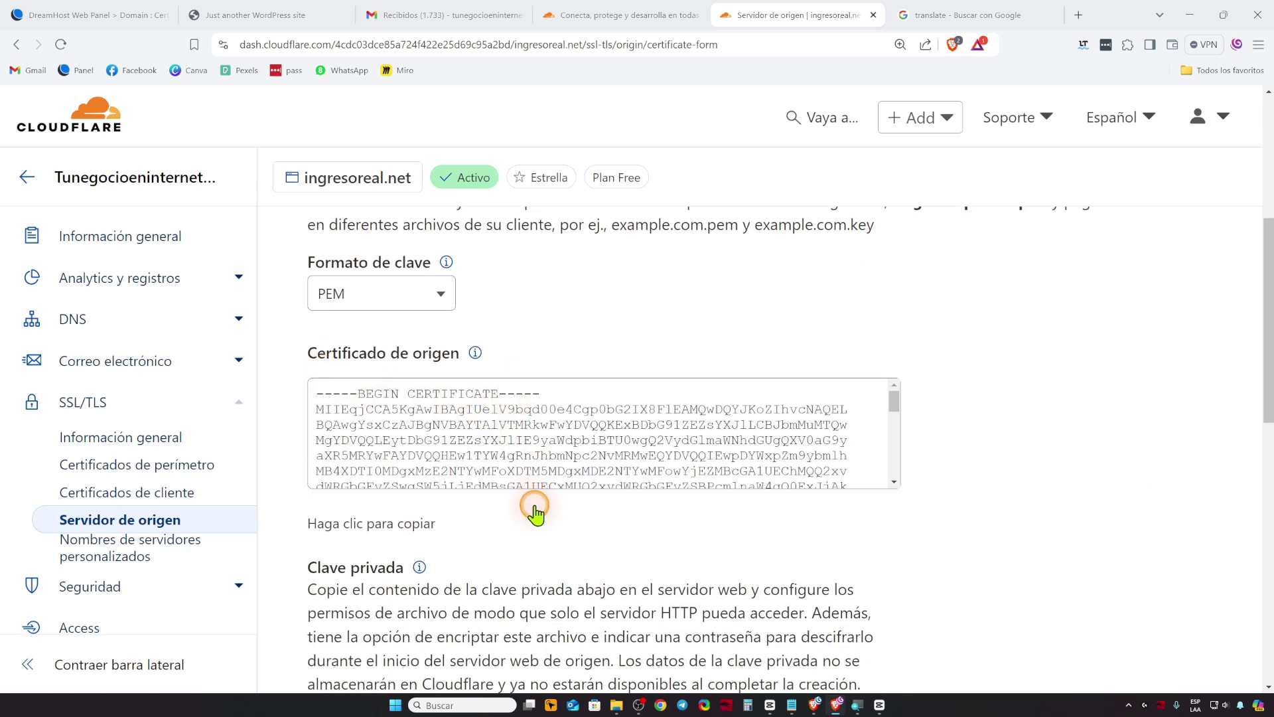
scroll(535, 511, down, 3)
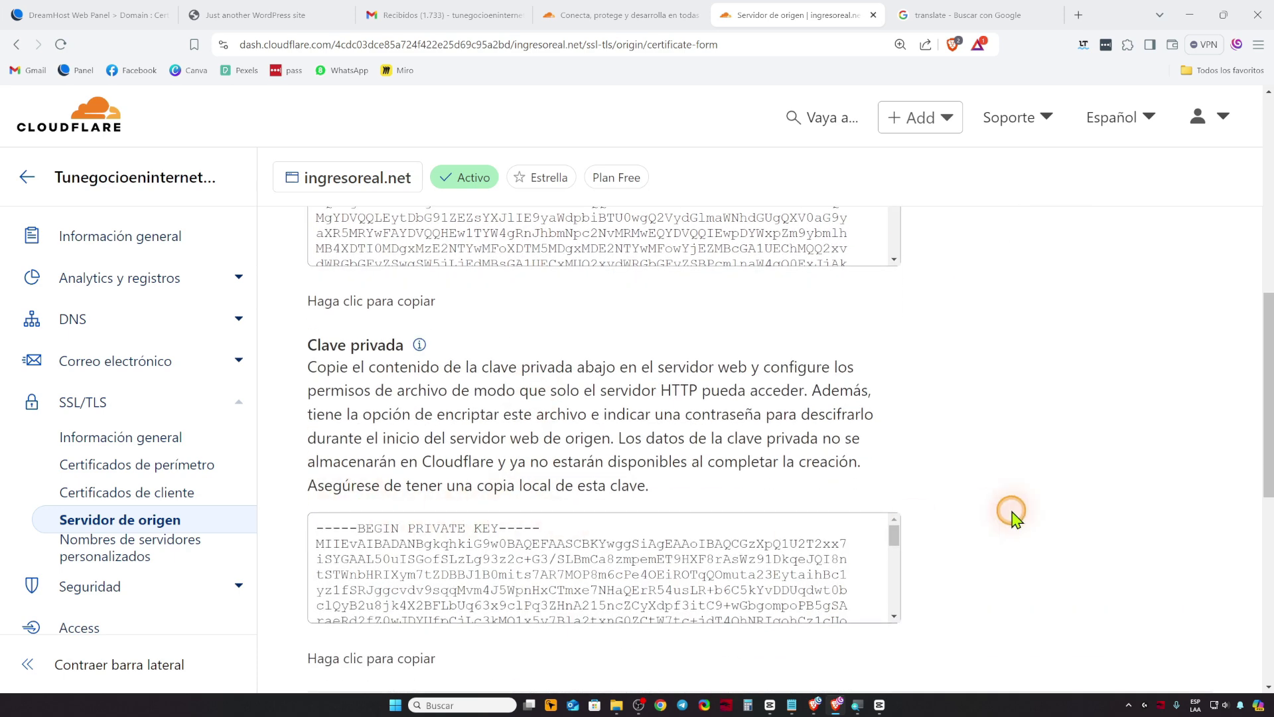
scroll(1012, 517, up, 1)
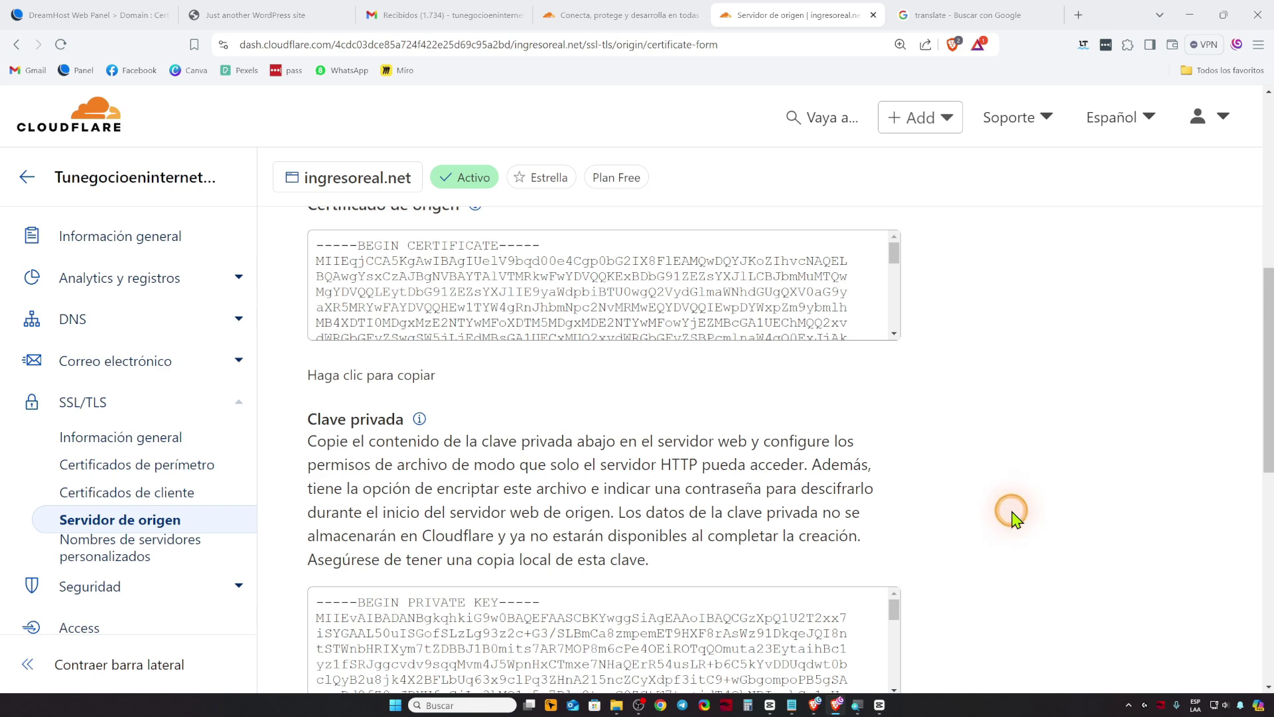
Copy the origin certificate and paste it into the Notepad notes below the Cloudflare nameservers
scroll(1011, 515, up, 1)
click(690, 392)
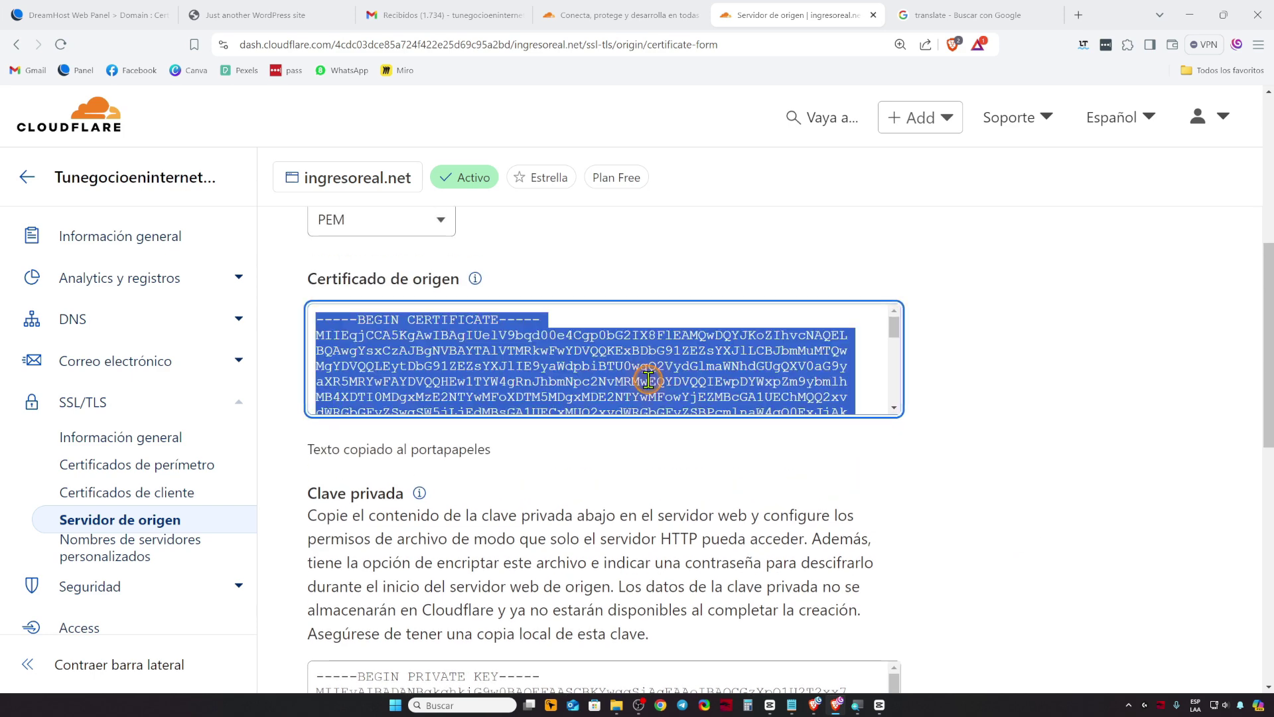
click(791, 704)
click(1064, 476)
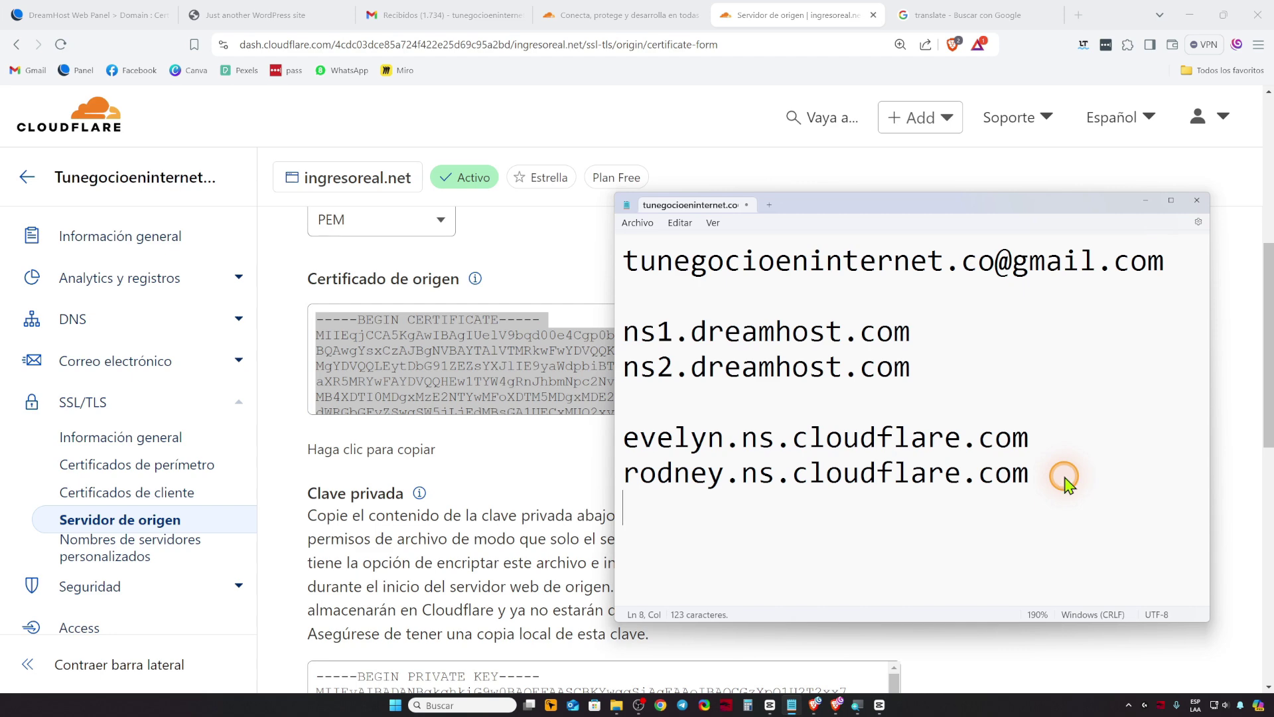
key(ctrl+v)
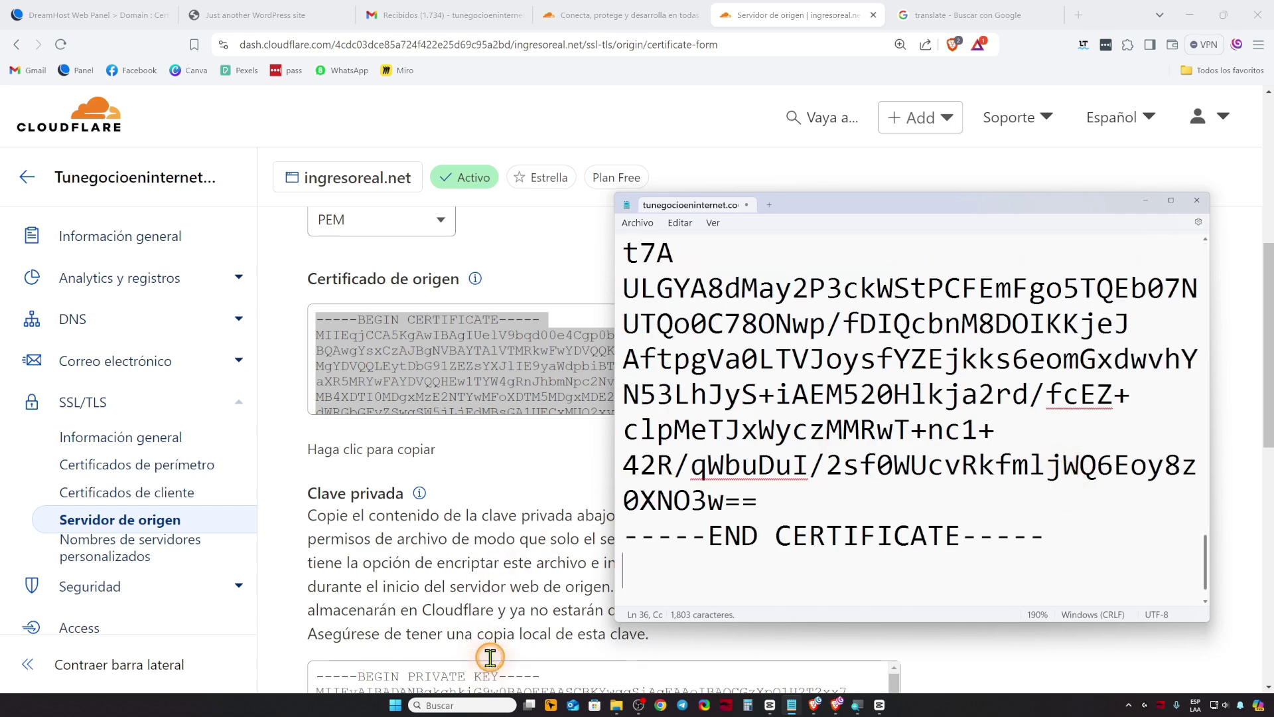
Copy the private key from Cloudflare and paste it below the certificate in the Notepad notes, leaving a blank line between, and minimize the notes
scroll(491, 656, down, 1)
click(884, 594)
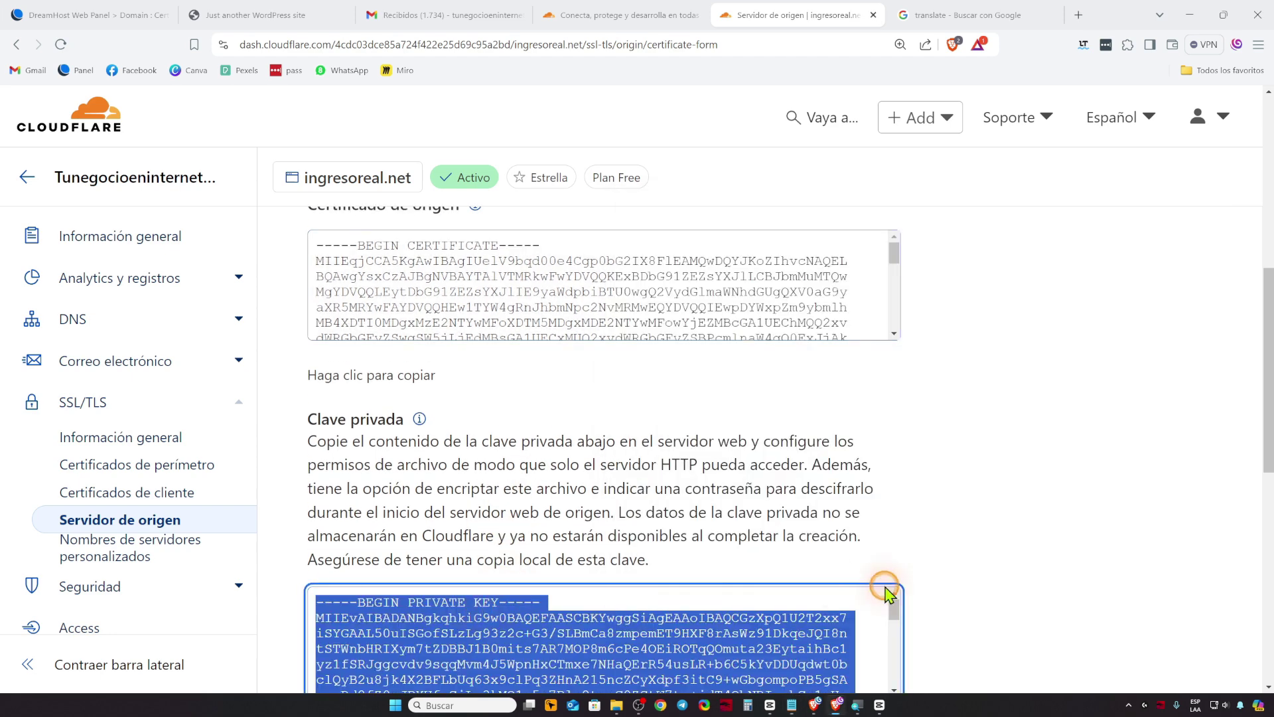
click(792, 705)
key(Return)
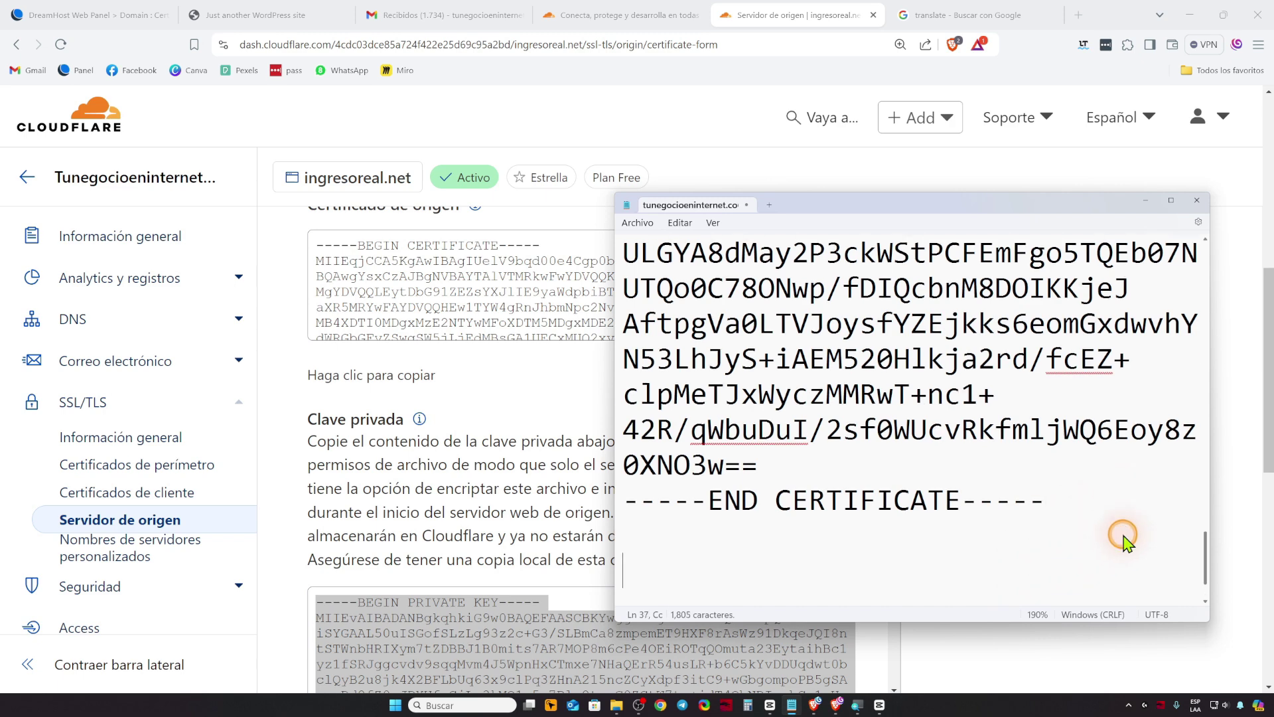
key(ctrl+v)
ctrl+scroll(871, 475, down, 7)
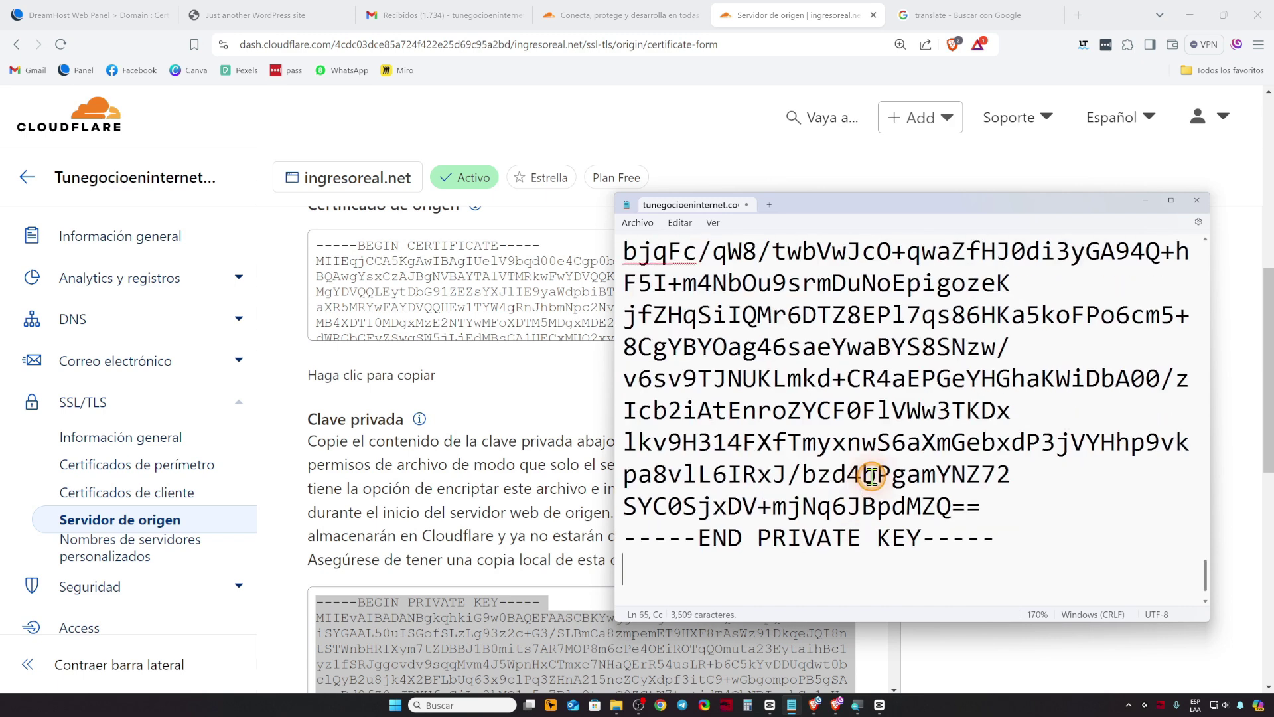
scroll(871, 475, up, 15)
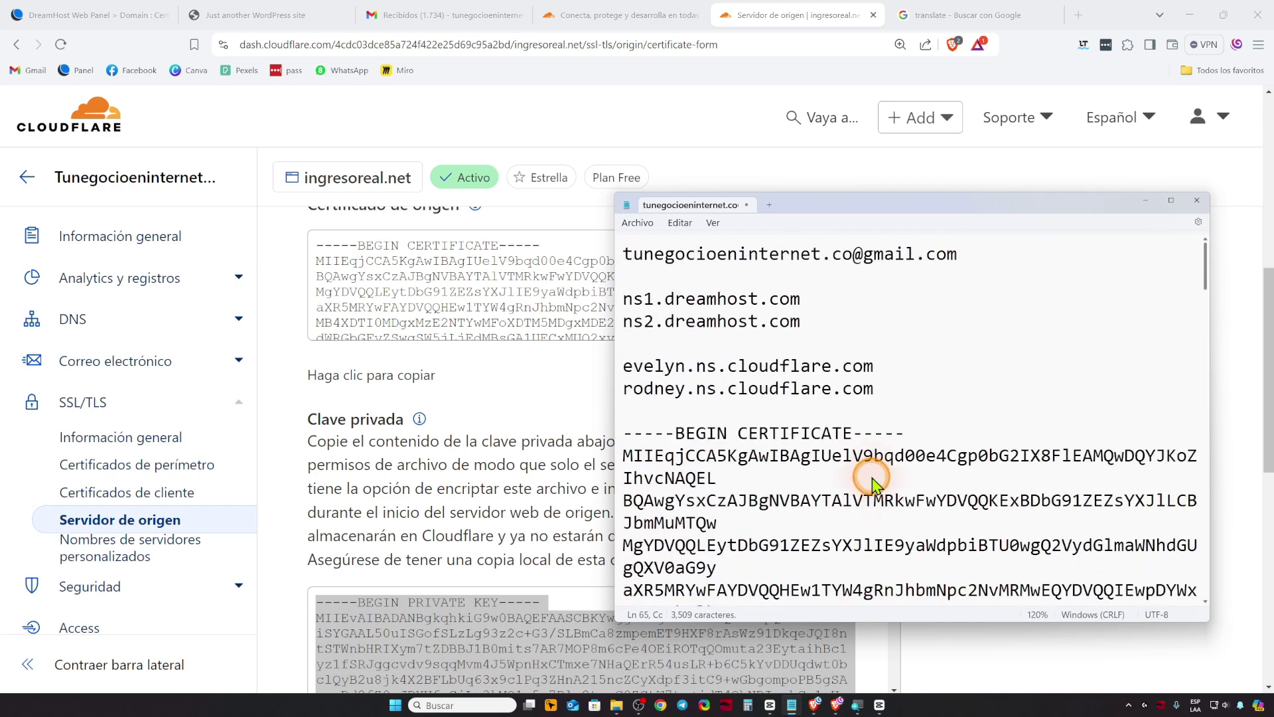
click(1150, 205)
Switch to the DreamHost panel and open the SSL security settings for ingresoreal.net from its site options
scroll(883, 457, up, 2)
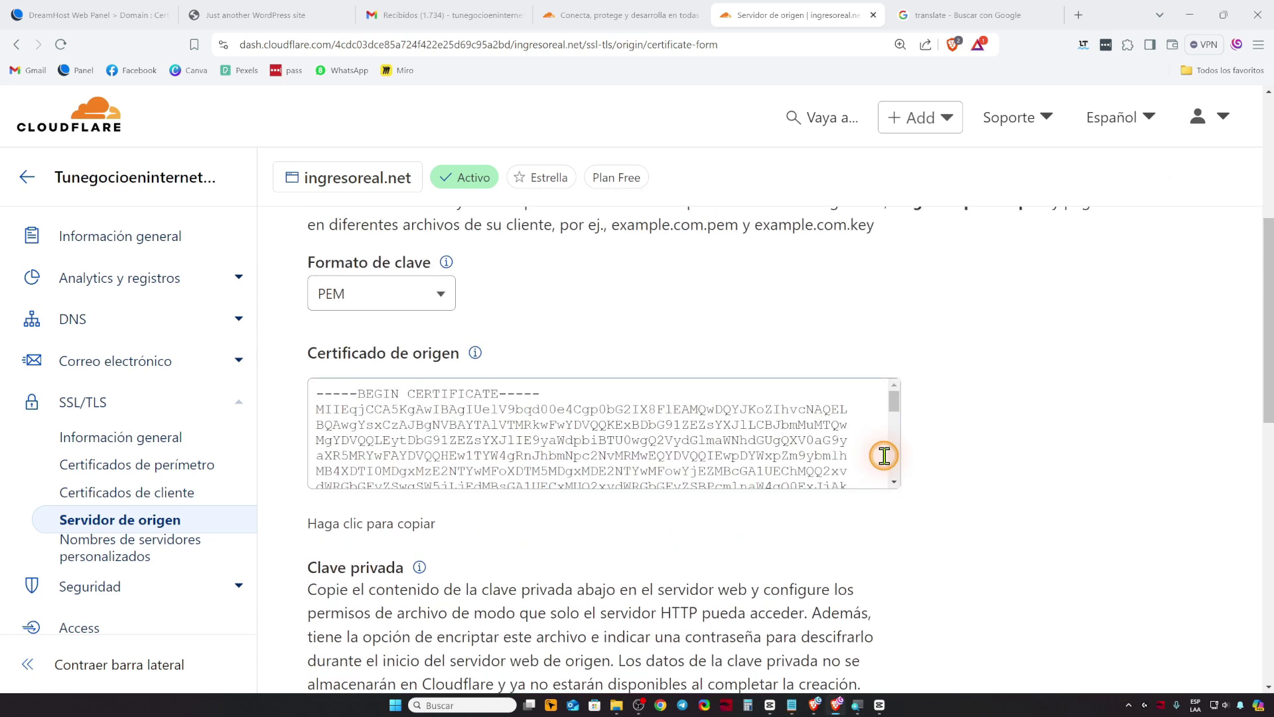
scroll(884, 455, down, 3)
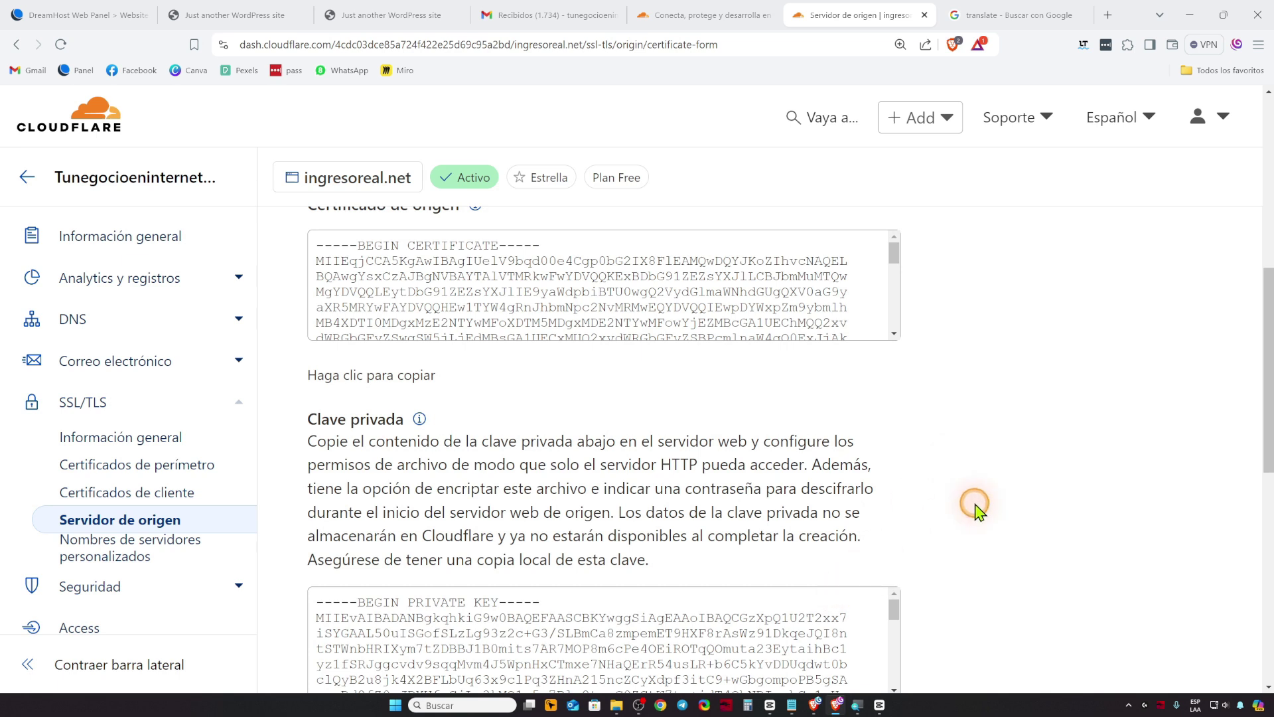
click(99, 15)
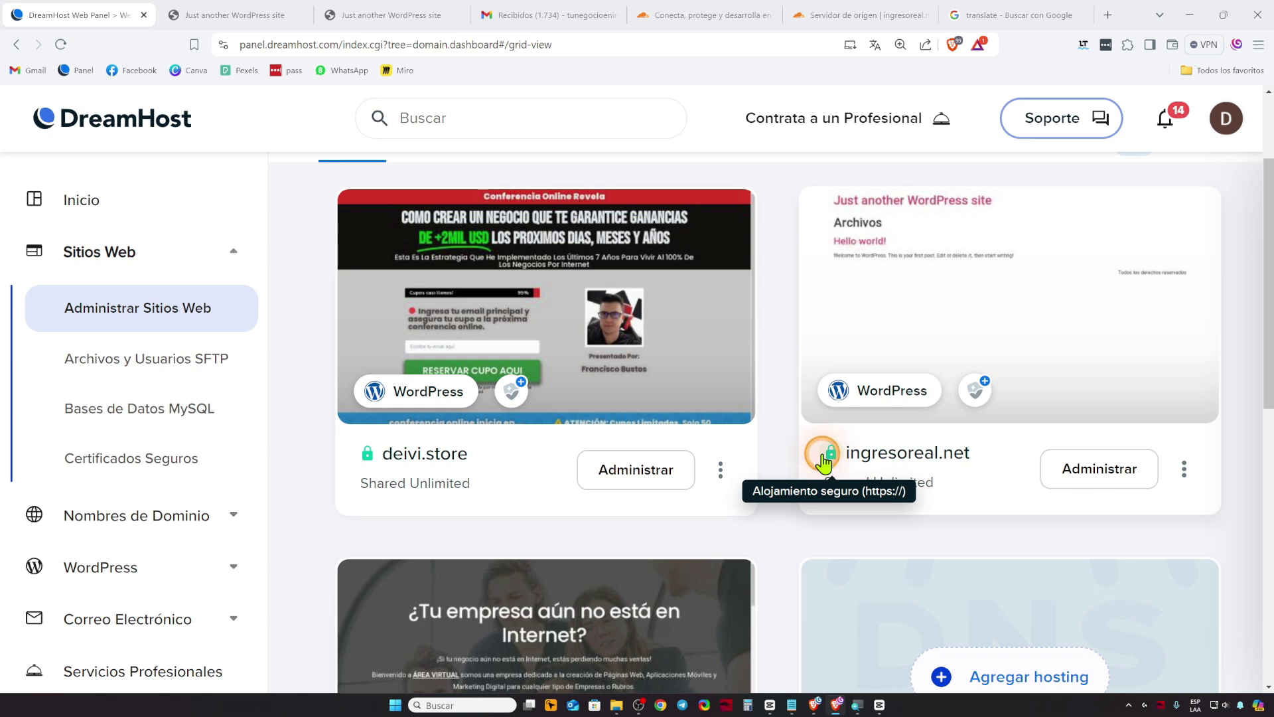
scroll(823, 461, down, 2)
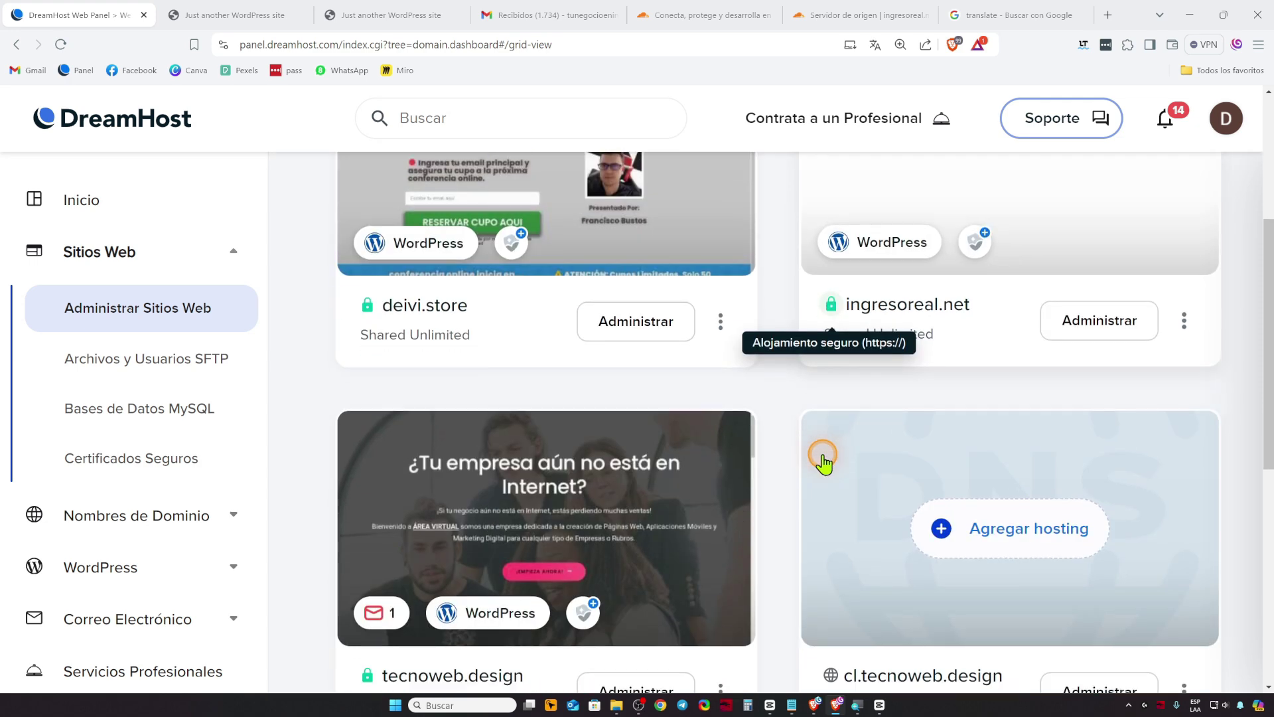
click(1185, 321)
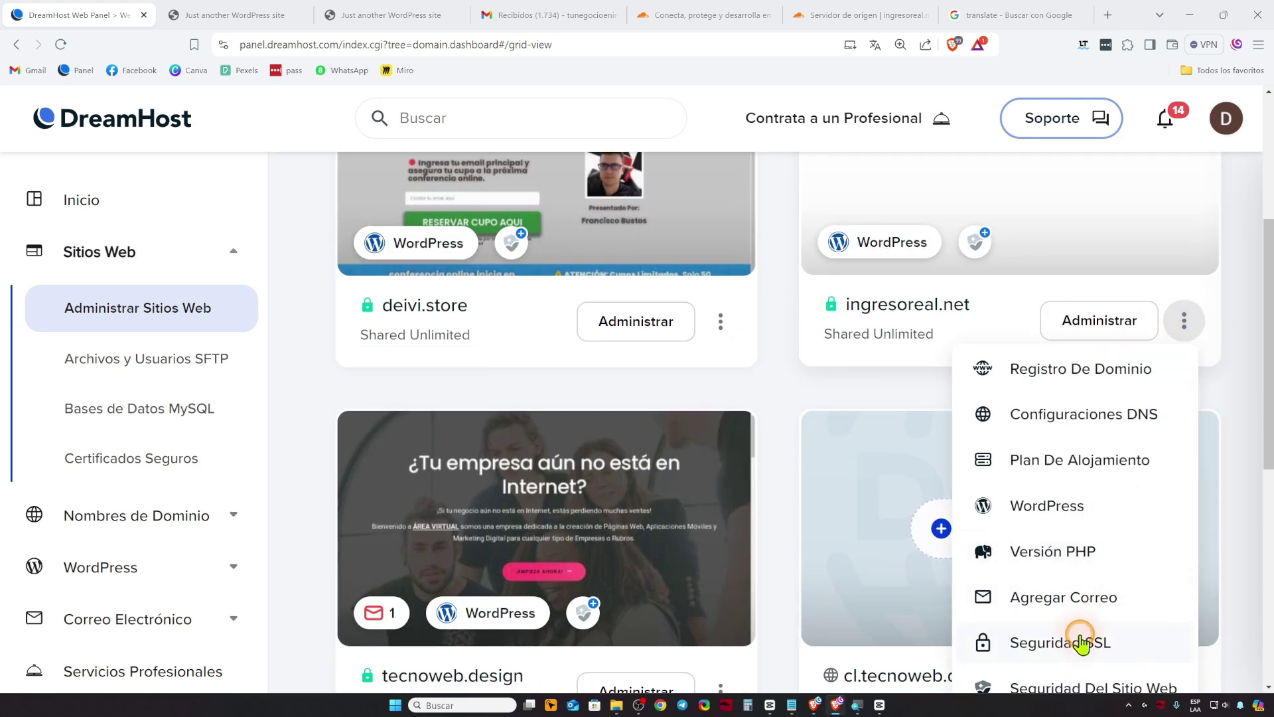
click(1017, 599)
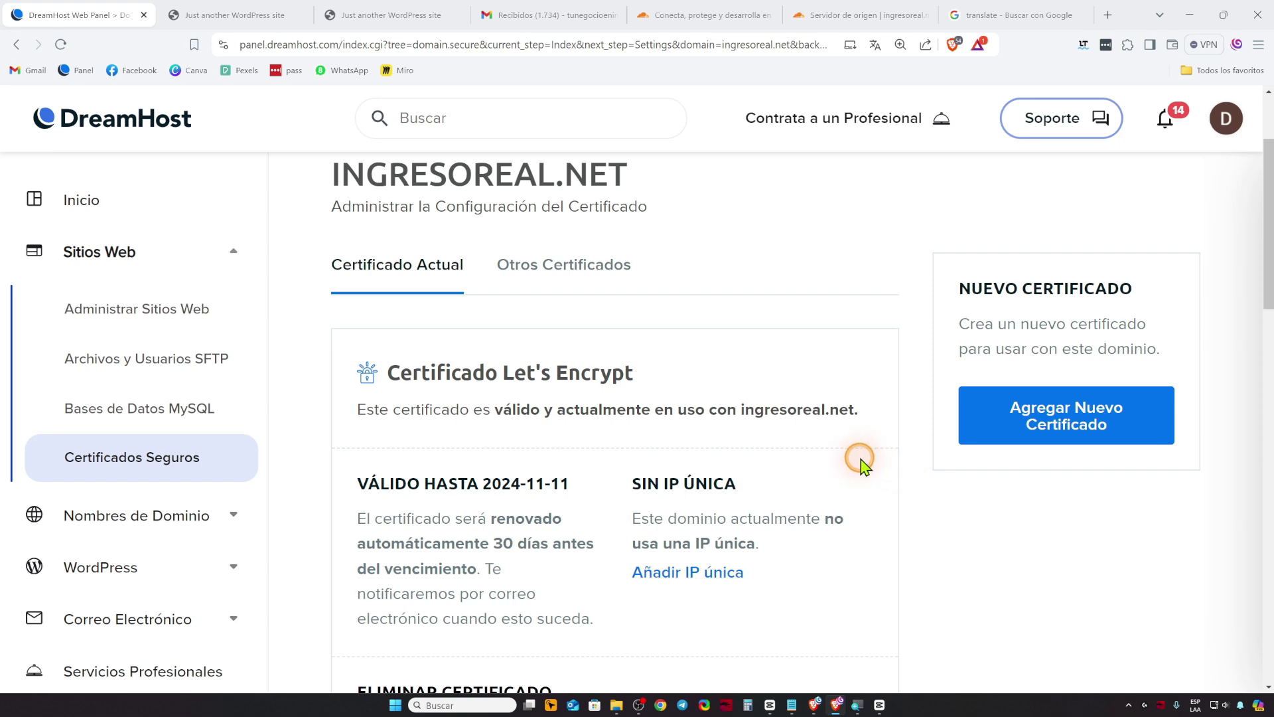
Remove the Let's Encrypt certificate from ingresoreal.net, confirm the removal, and check the domain's entry in the certificate list
scroll(860, 458, down, 4)
click(493, 529)
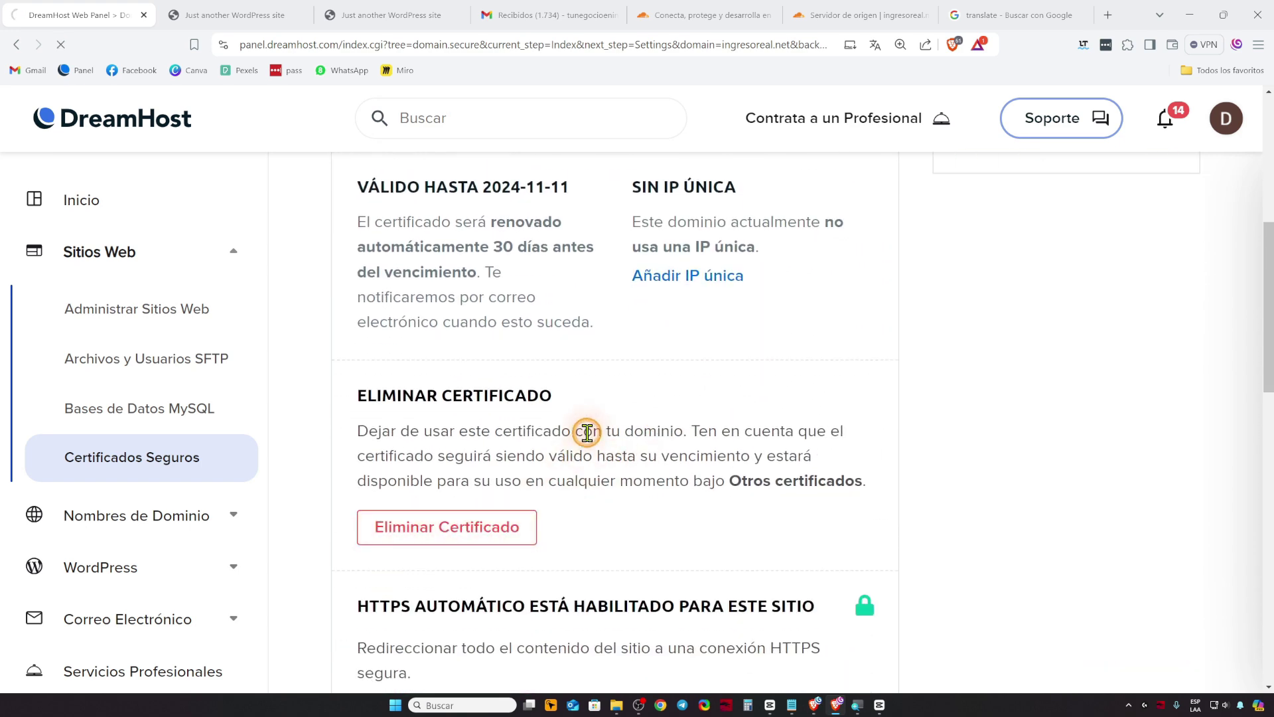
scroll(650, 508, down, 1)
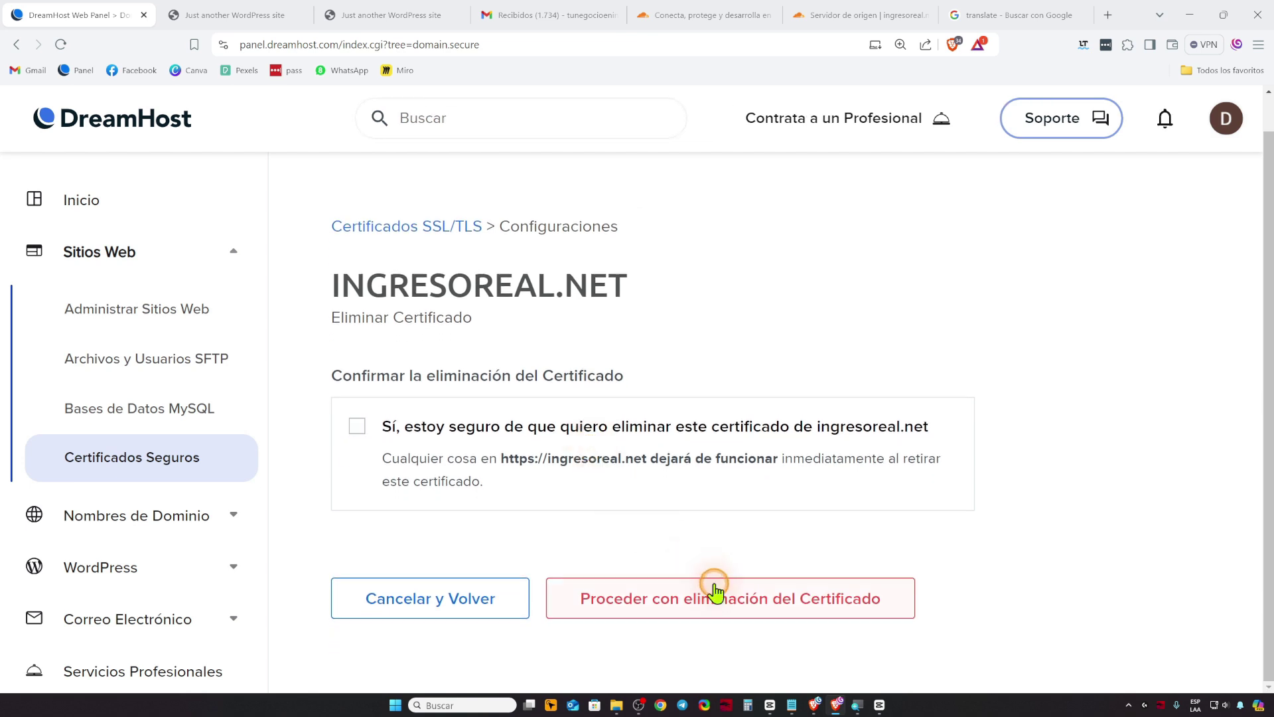
click(357, 426)
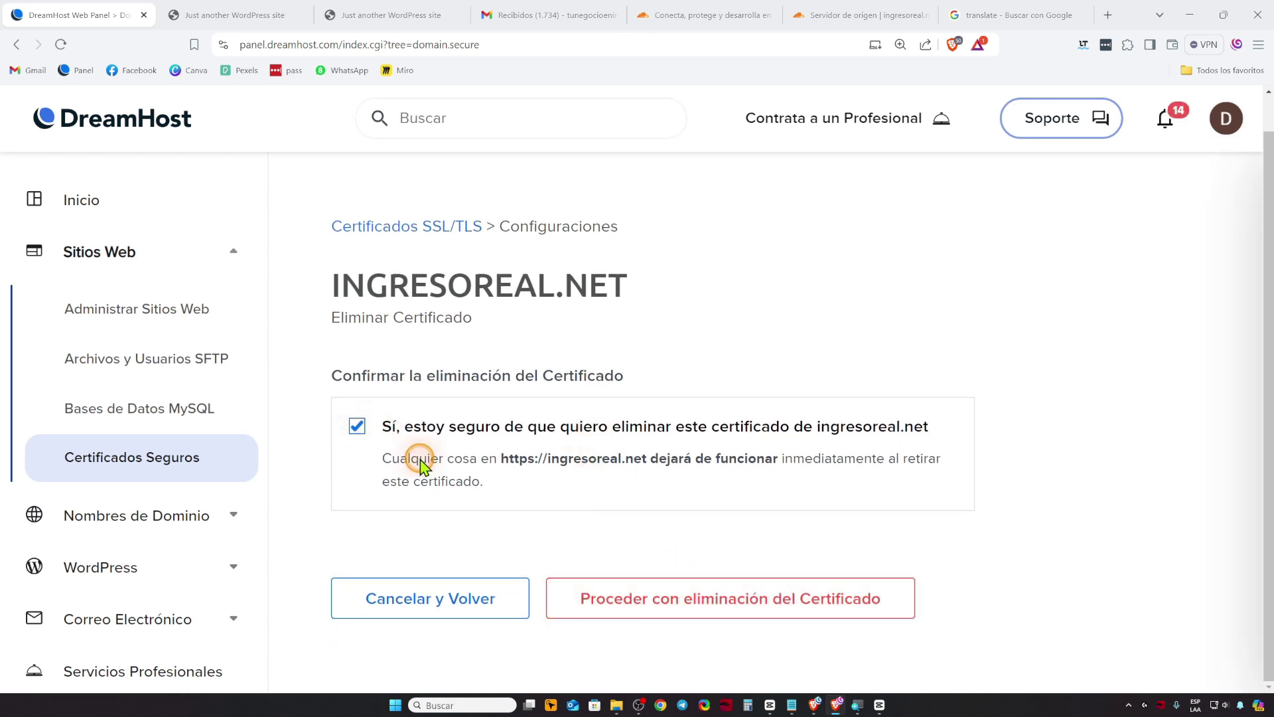
click(696, 602)
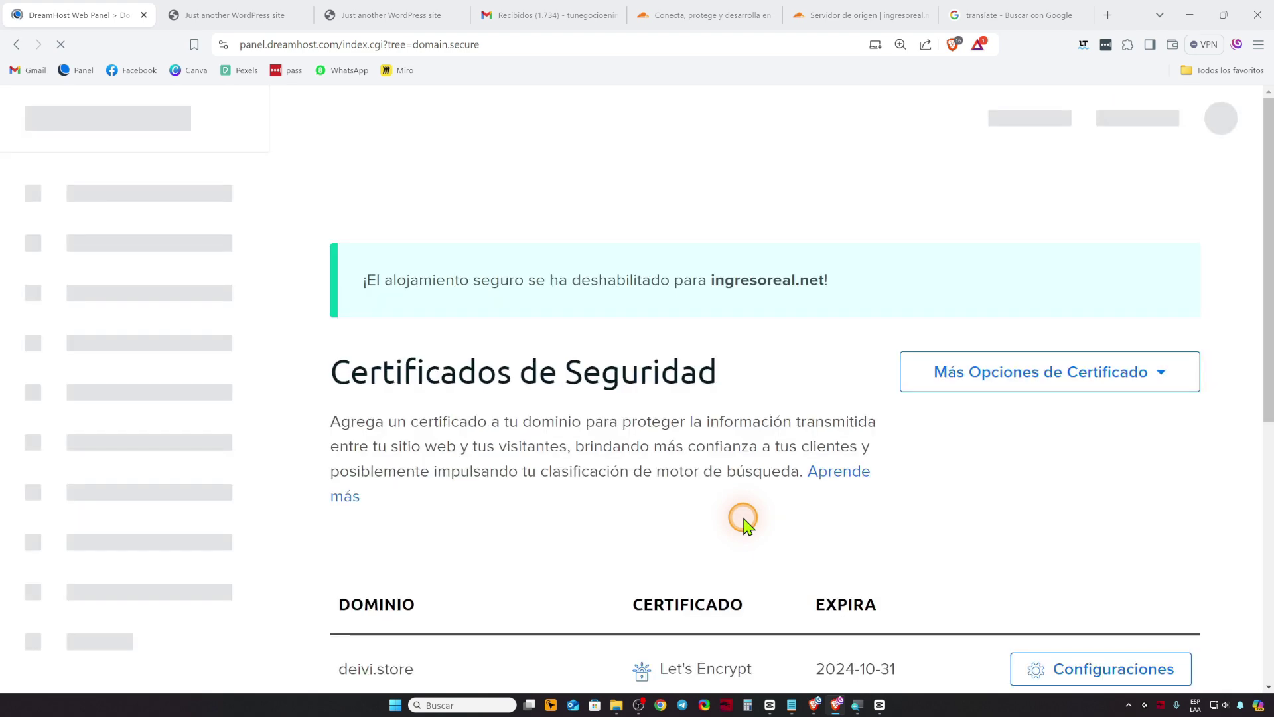
scroll(664, 491, down, 3)
scroll(597, 458, down, 1)
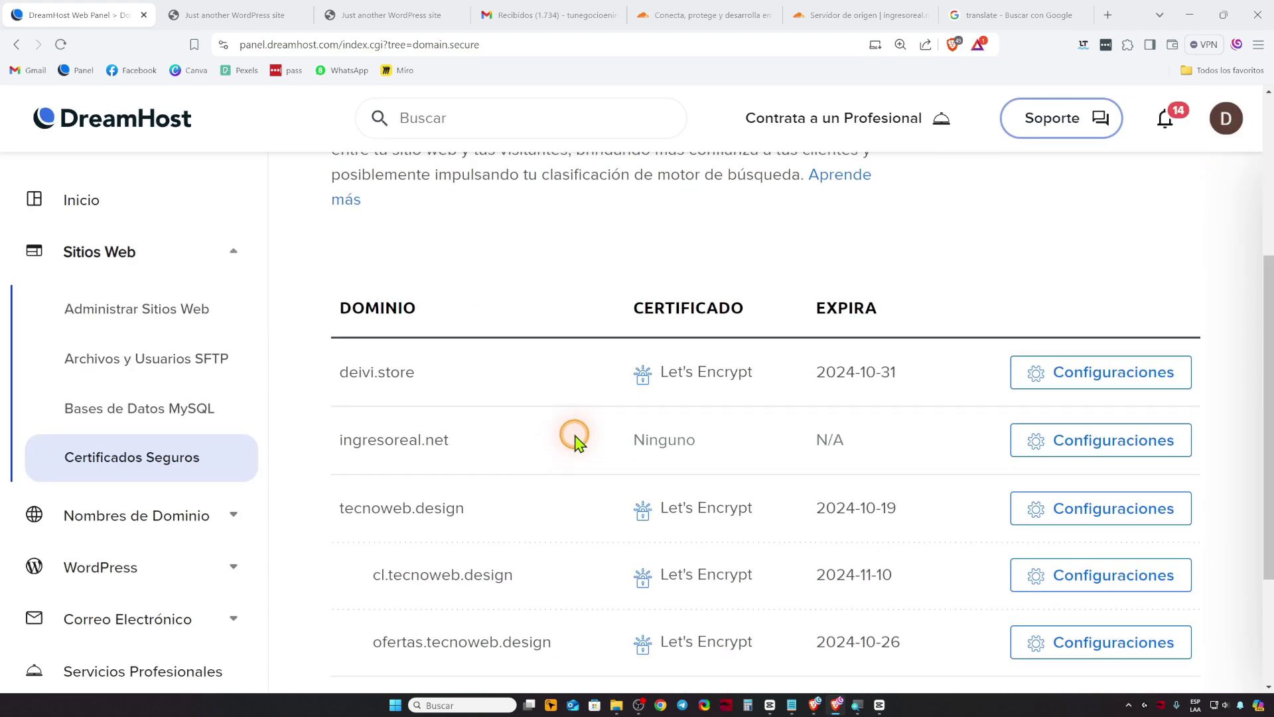
scroll(398, 359, up, 3)
Return to website management, dismiss the translation prompt, and reopen SSL security for ingresoreal.net to add a new certificate
click(150, 309)
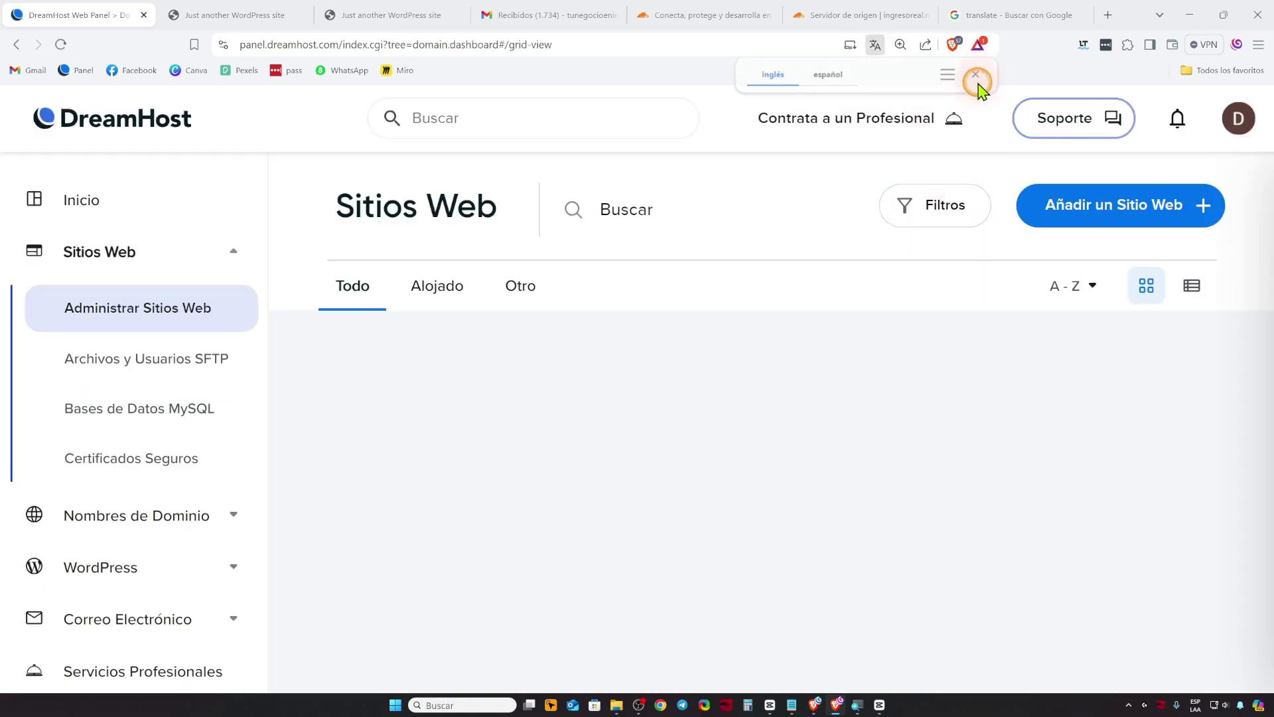
click(977, 75)
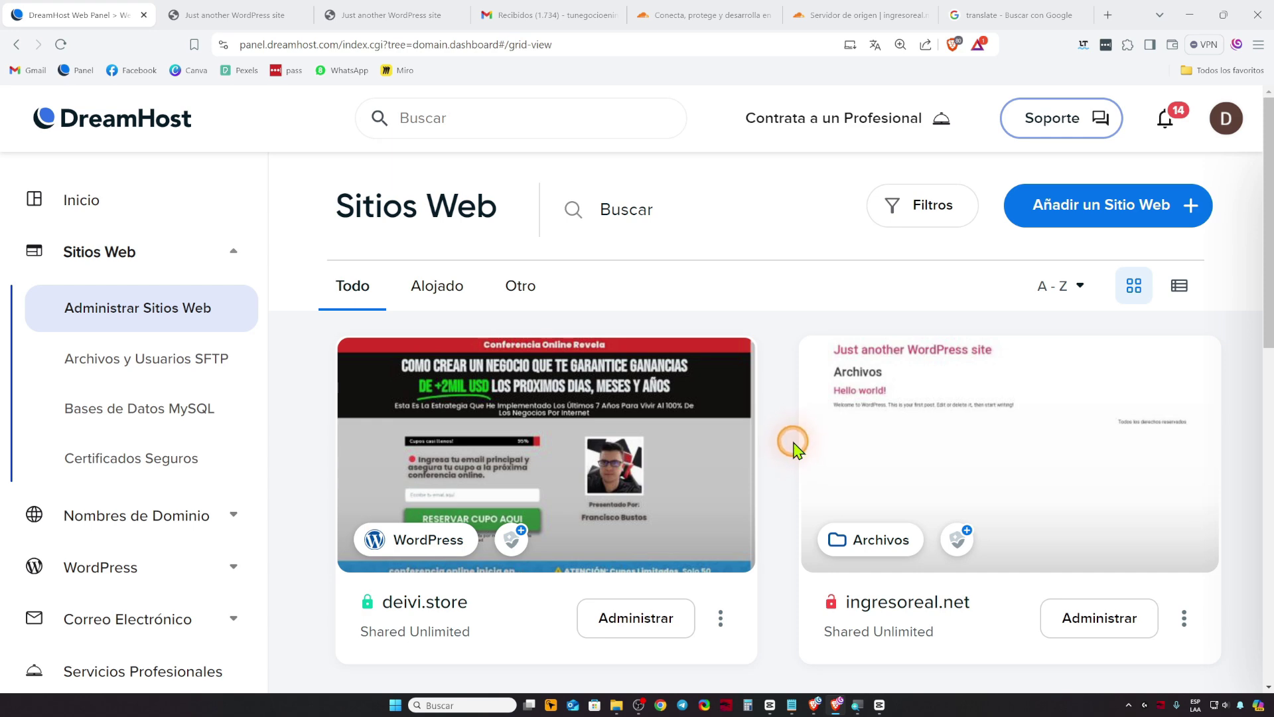
scroll(793, 442, down, 4)
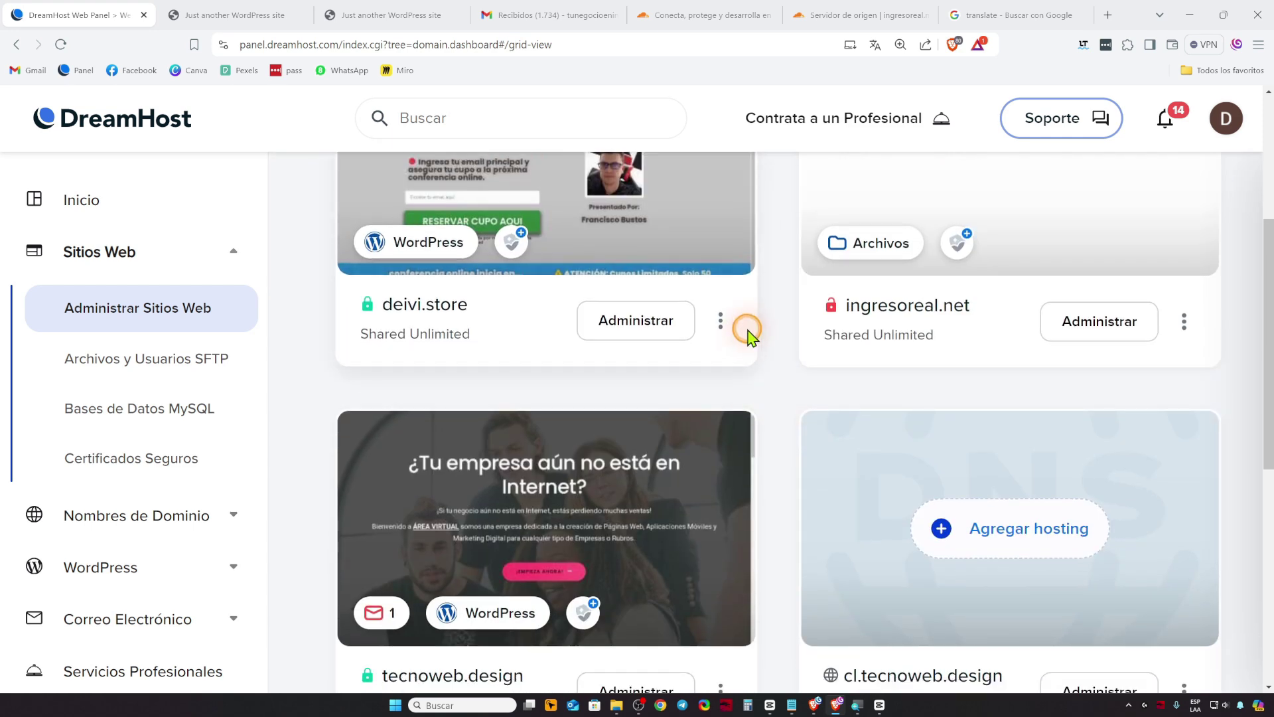
click(1184, 321)
click(1077, 595)
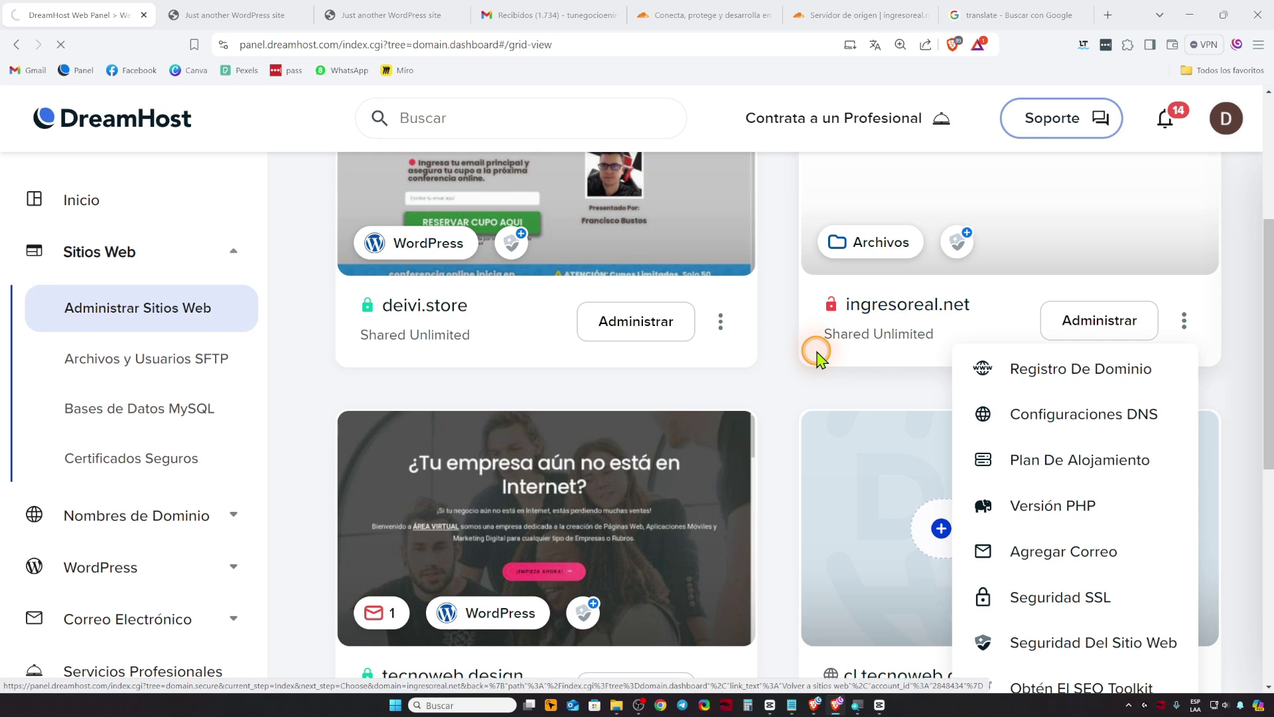
Choose the free option to import an existing certificate for ingresoreal.net and go to the certificate and RSA private key fields
scroll(783, 378, down, 5)
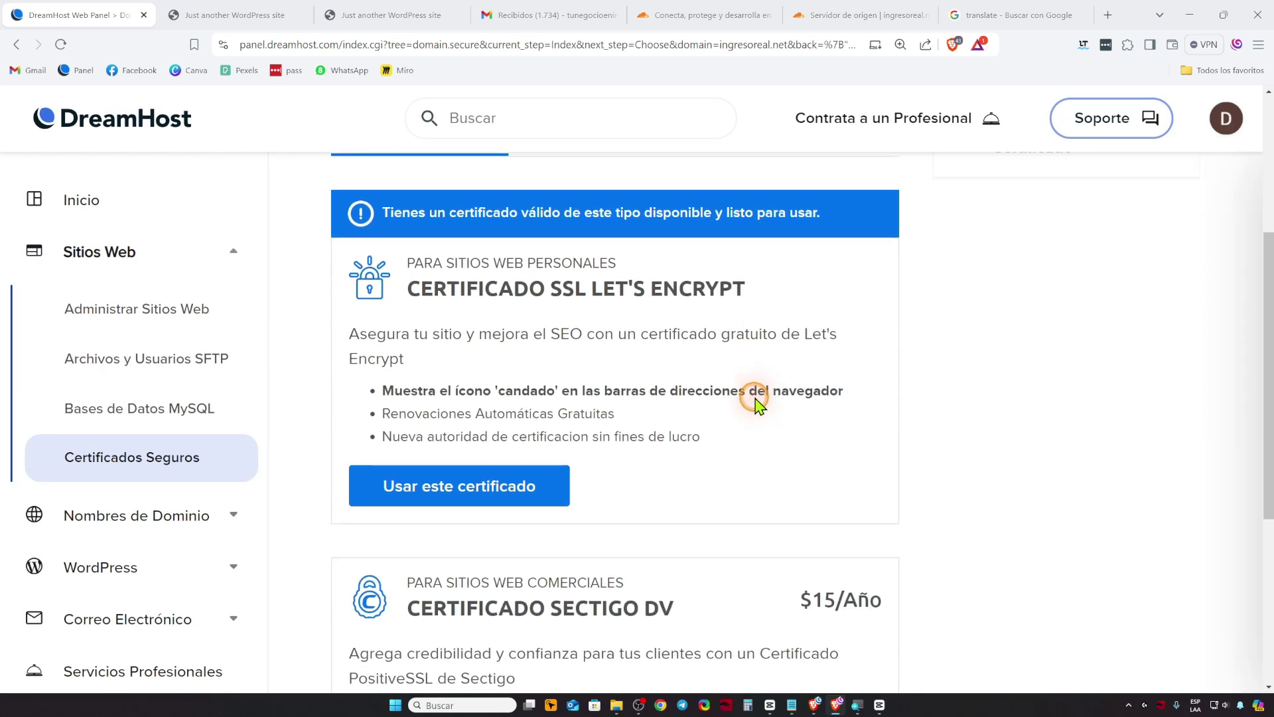
scroll(617, 449, up, 3)
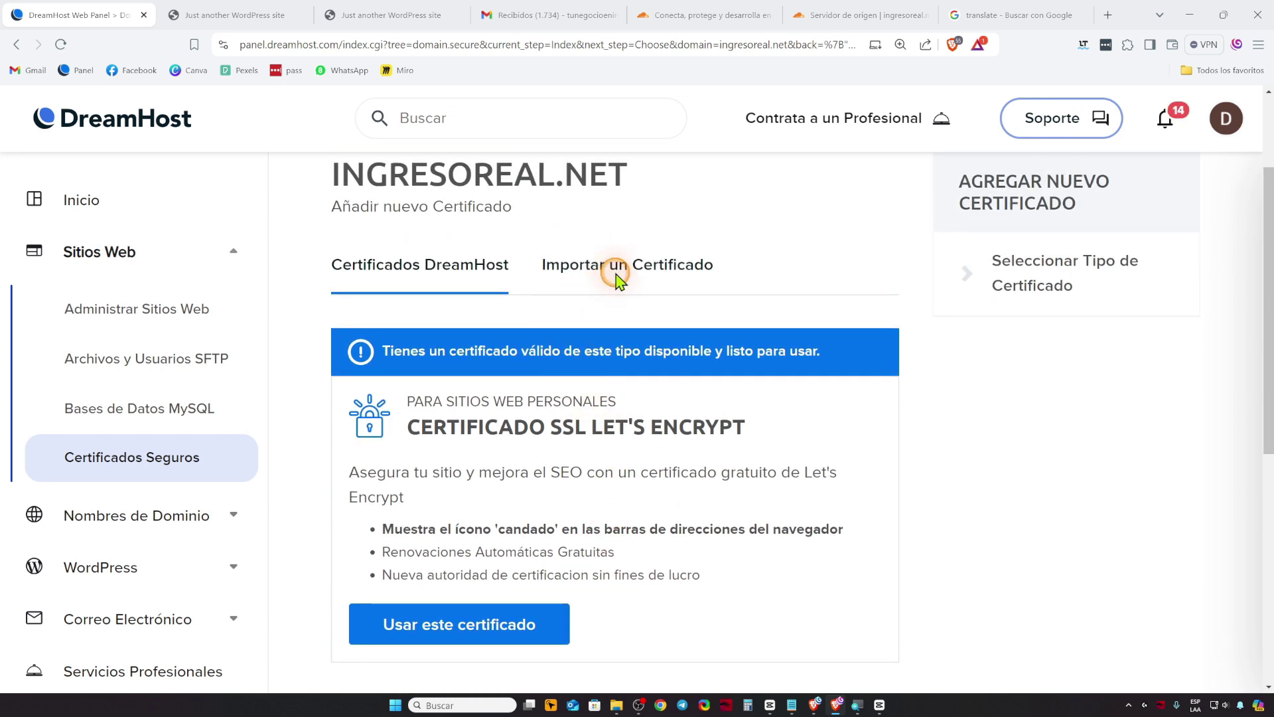
click(617, 279)
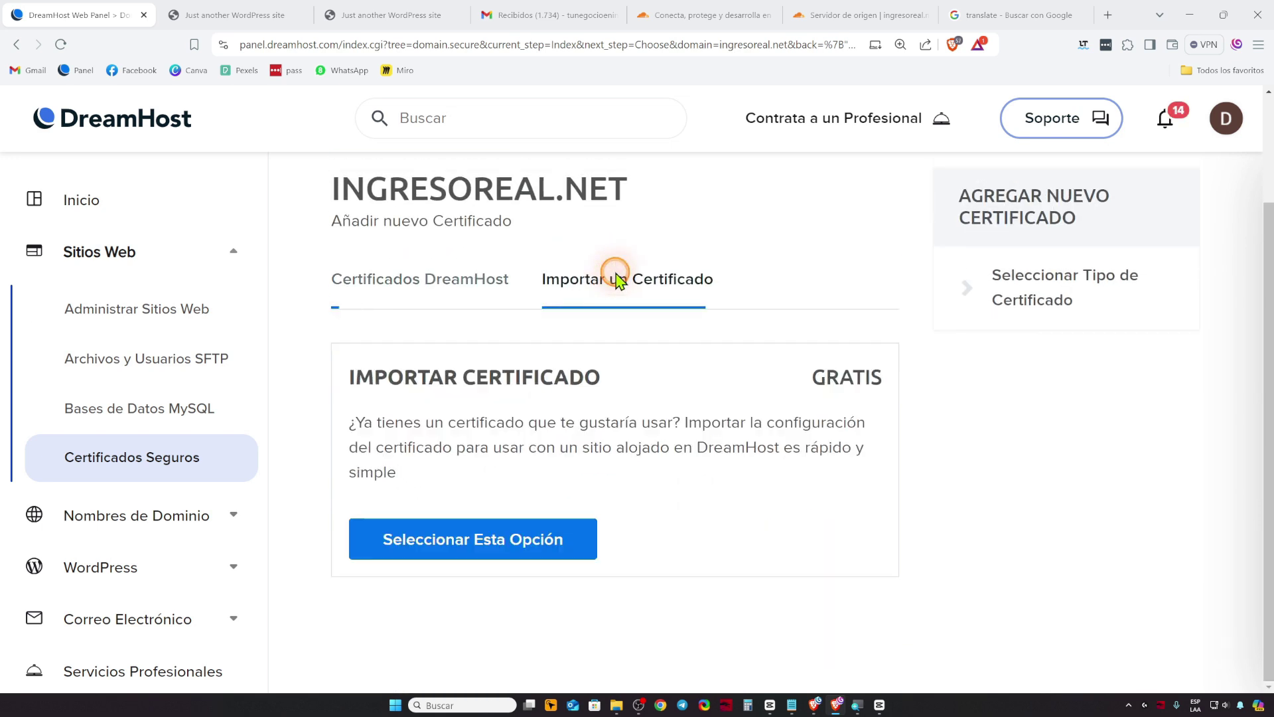
click(561, 540)
scroll(756, 483, down, 7)
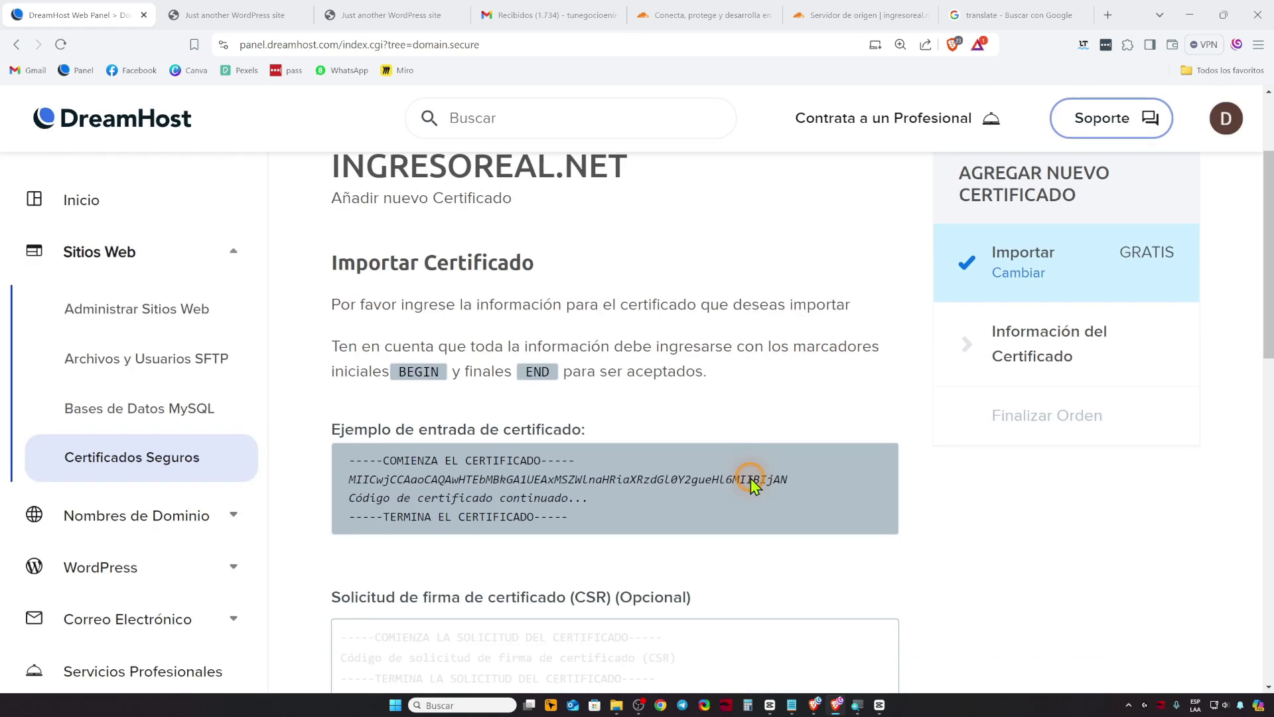
scroll(750, 478, down, 4)
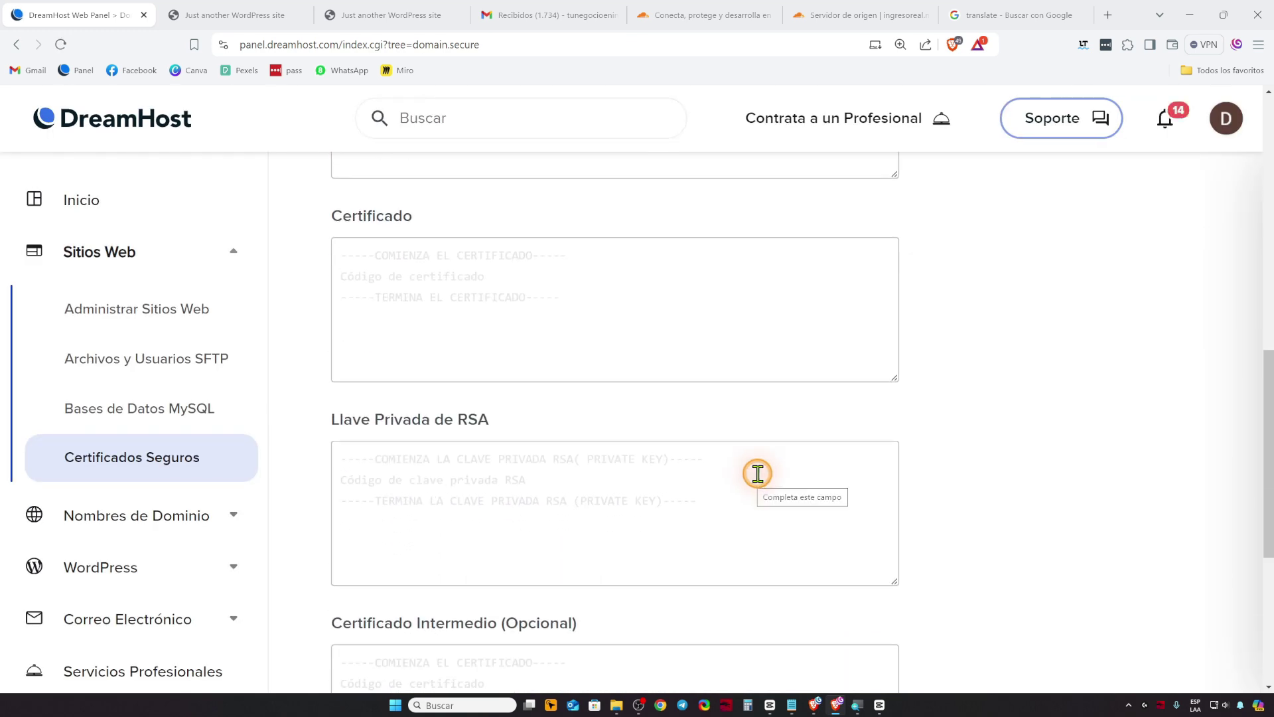
Copy the origin certificate from Cloudflare and paste it into the Certificado field of the DreamHost import form
click(856, 15)
click(639, 312)
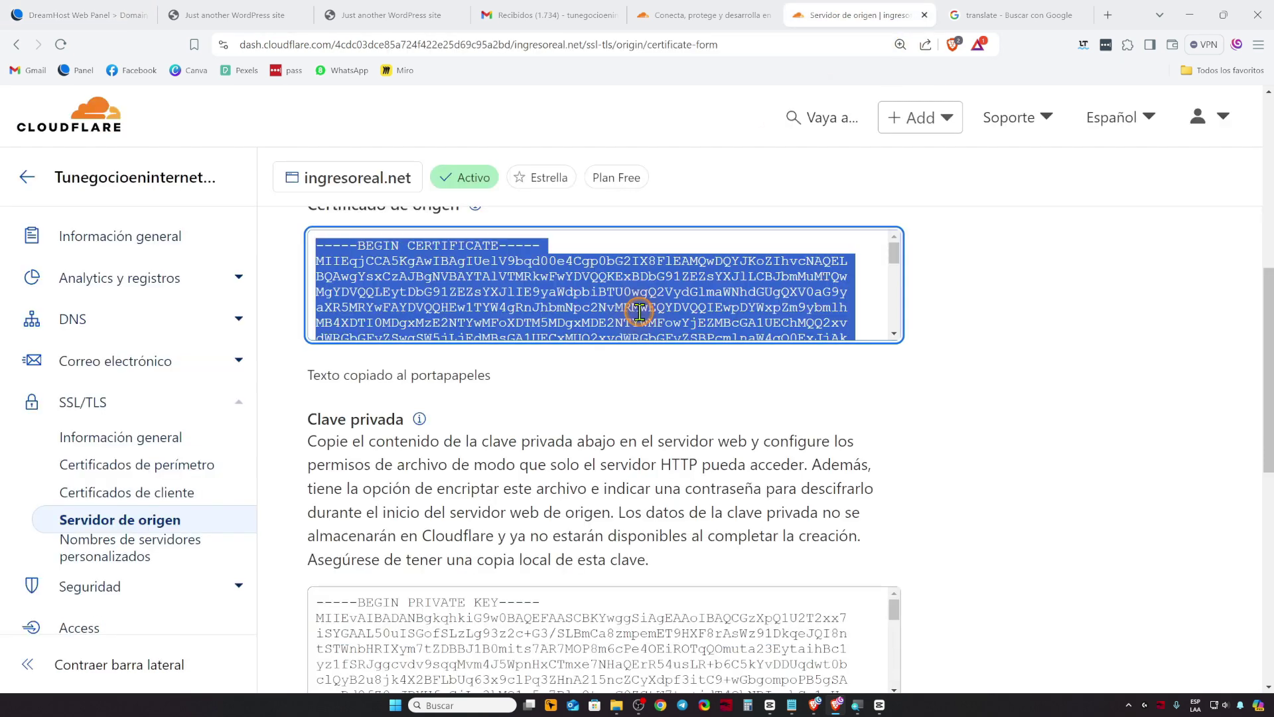
click(395, 376)
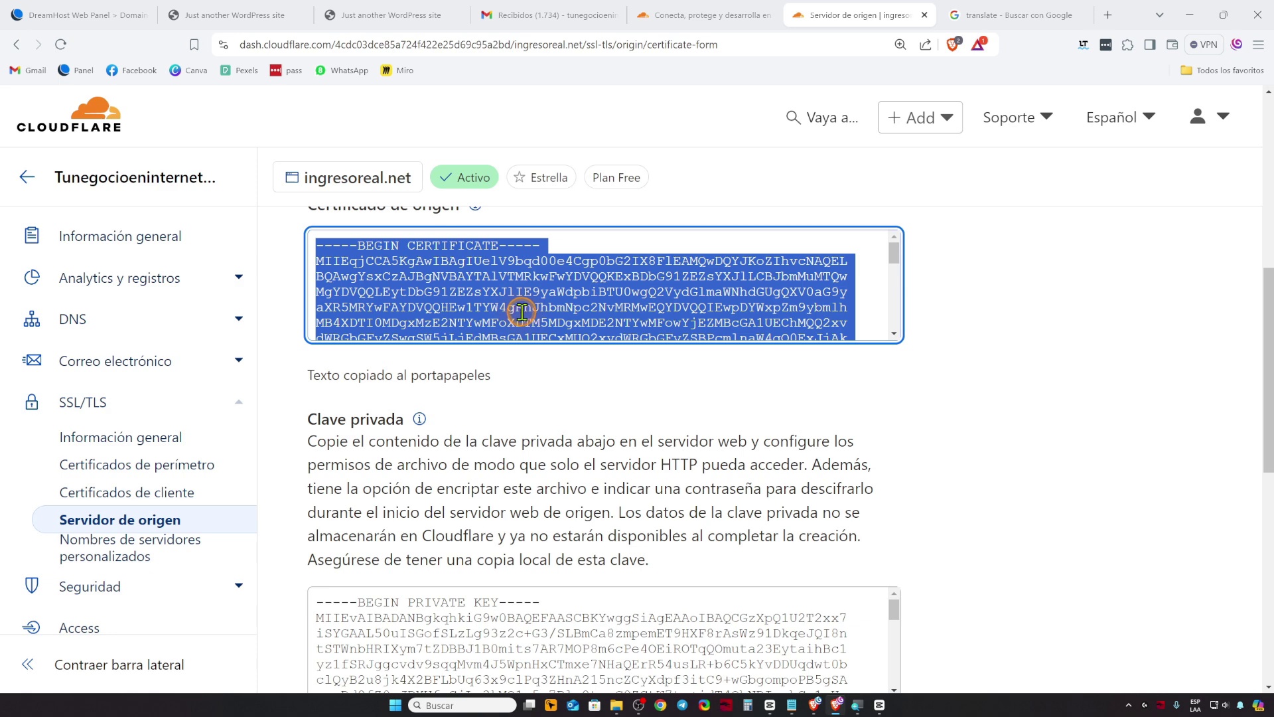
scroll(522, 312, up, 1)
click(91, 15)
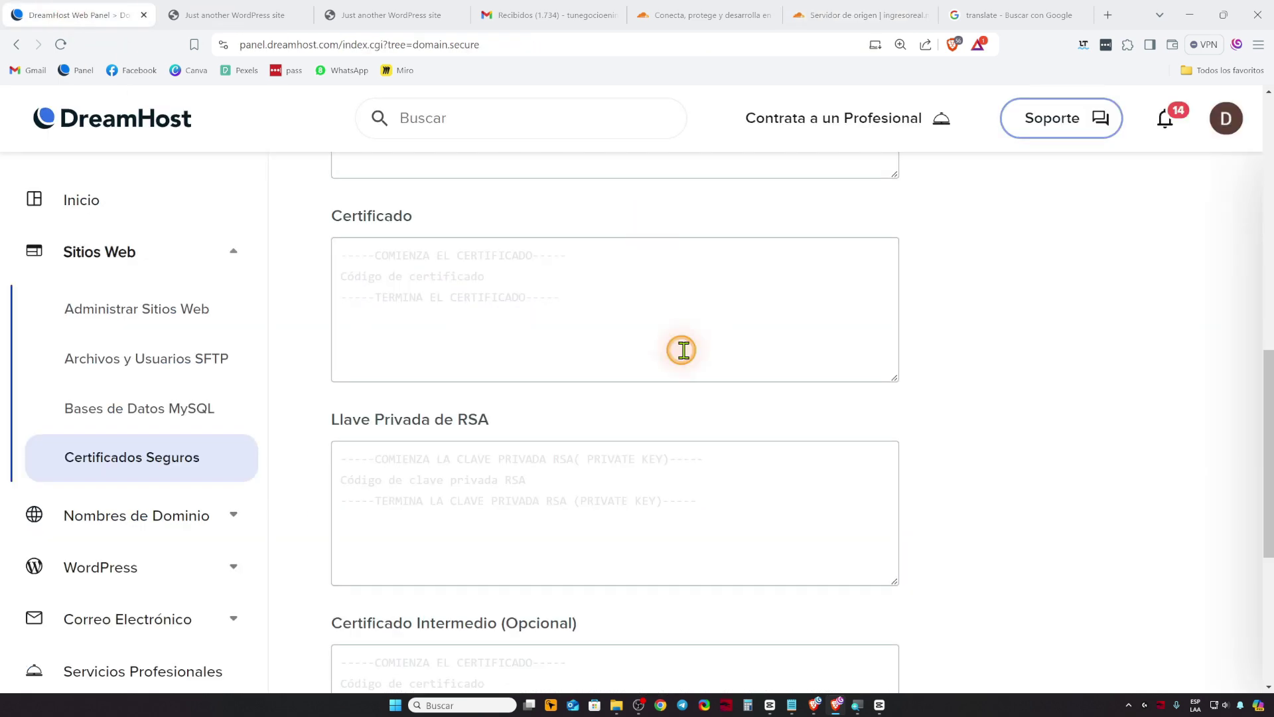
click(420, 265)
key(ctrl+v)
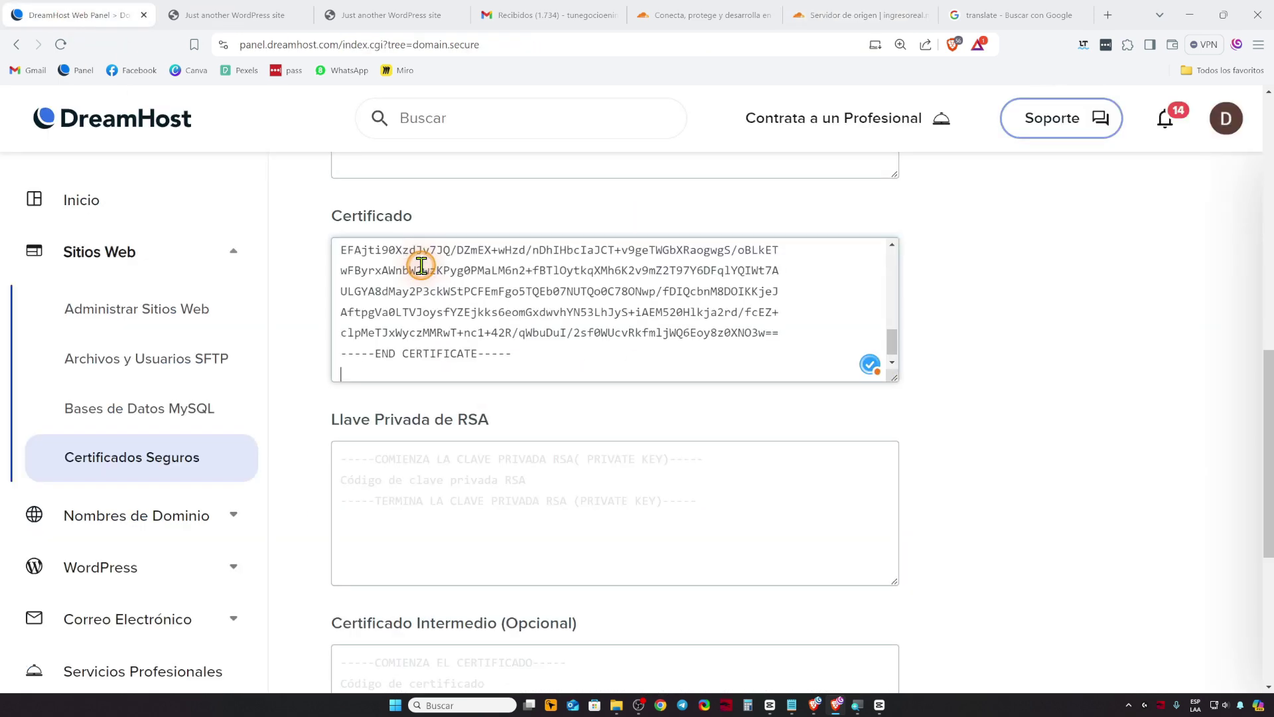
Copy the private key from Cloudflare and paste it into the Llave Privada de RSA field of the DreamHost import form
click(848, 8)
scroll(560, 432, down, 5)
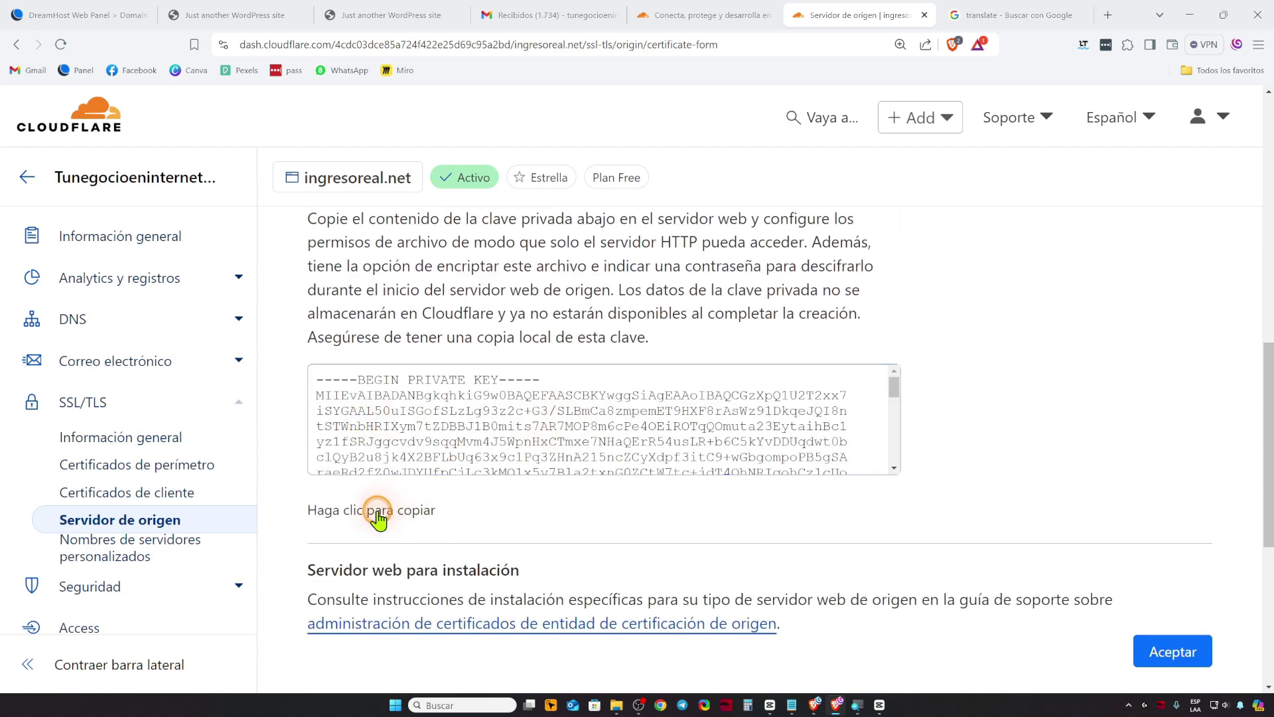
click(379, 511)
key(ctrl+1)
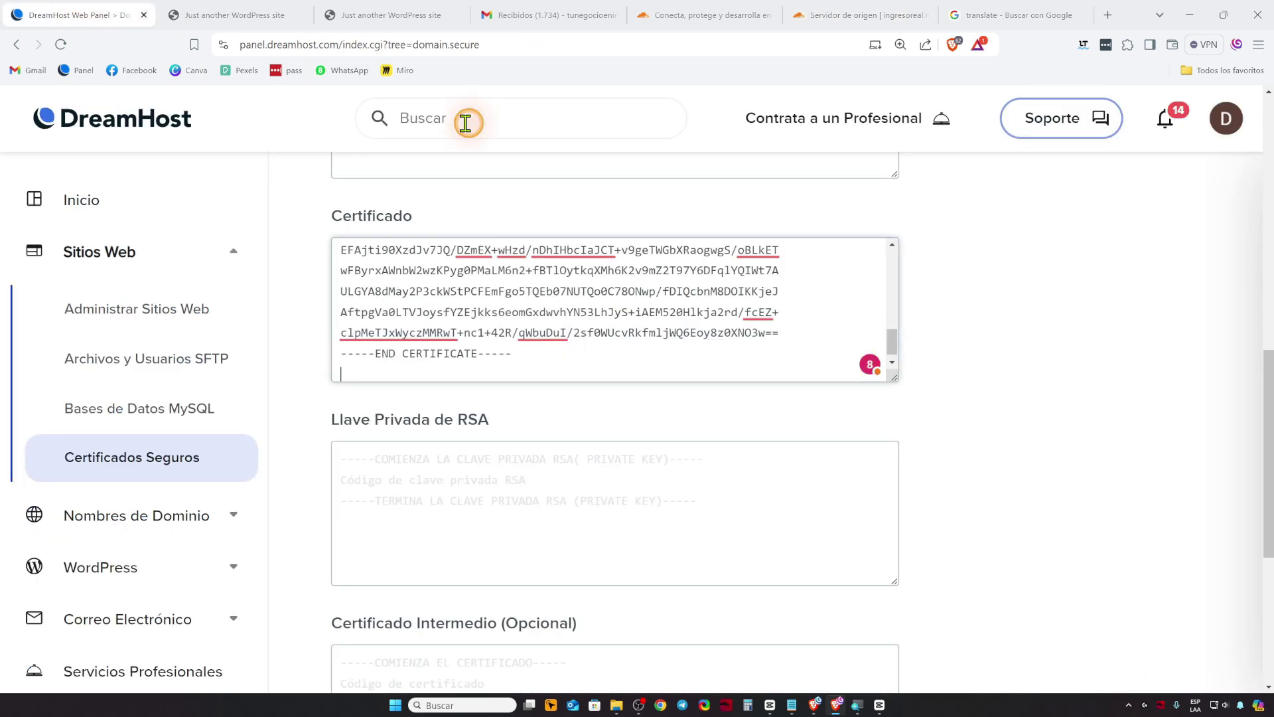
click(446, 448)
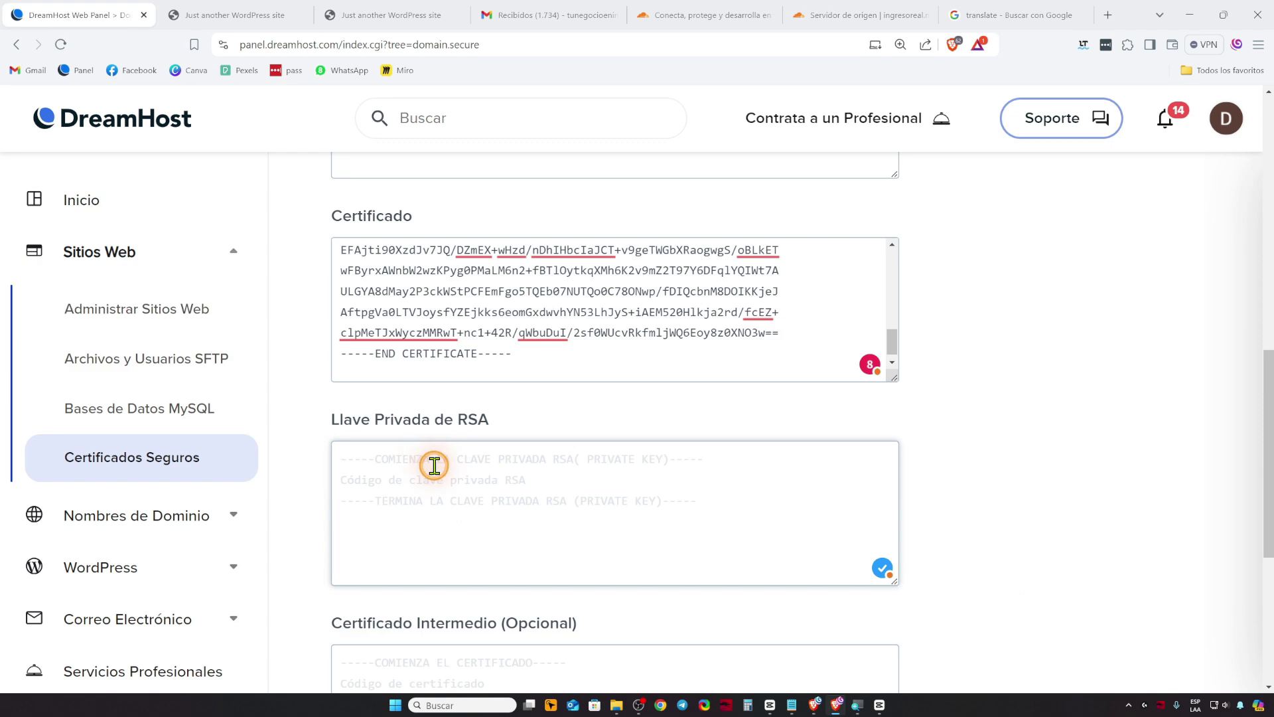
key(ctrl+v)
scroll(626, 540, down, 3)
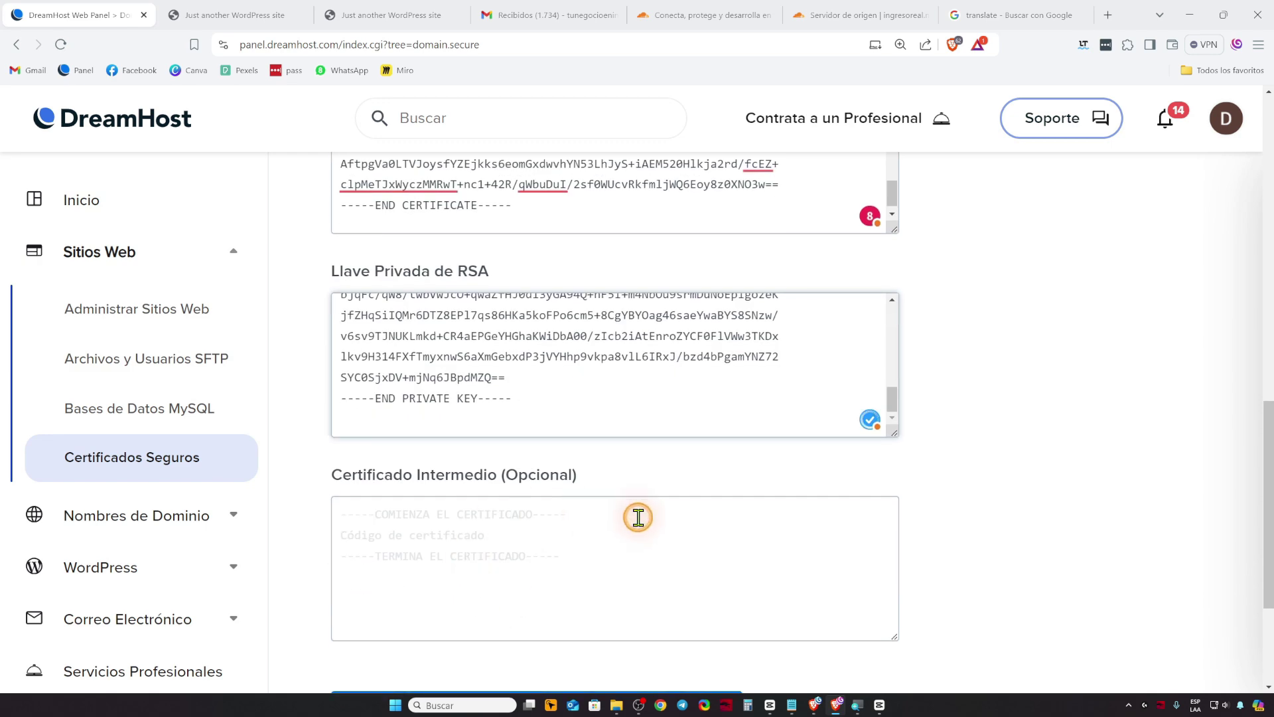
Submit the imported certificate and private key to continue the certificate configuration for ingresoreal.net
scroll(638, 517, up, 6)
scroll(629, 398, down, 9)
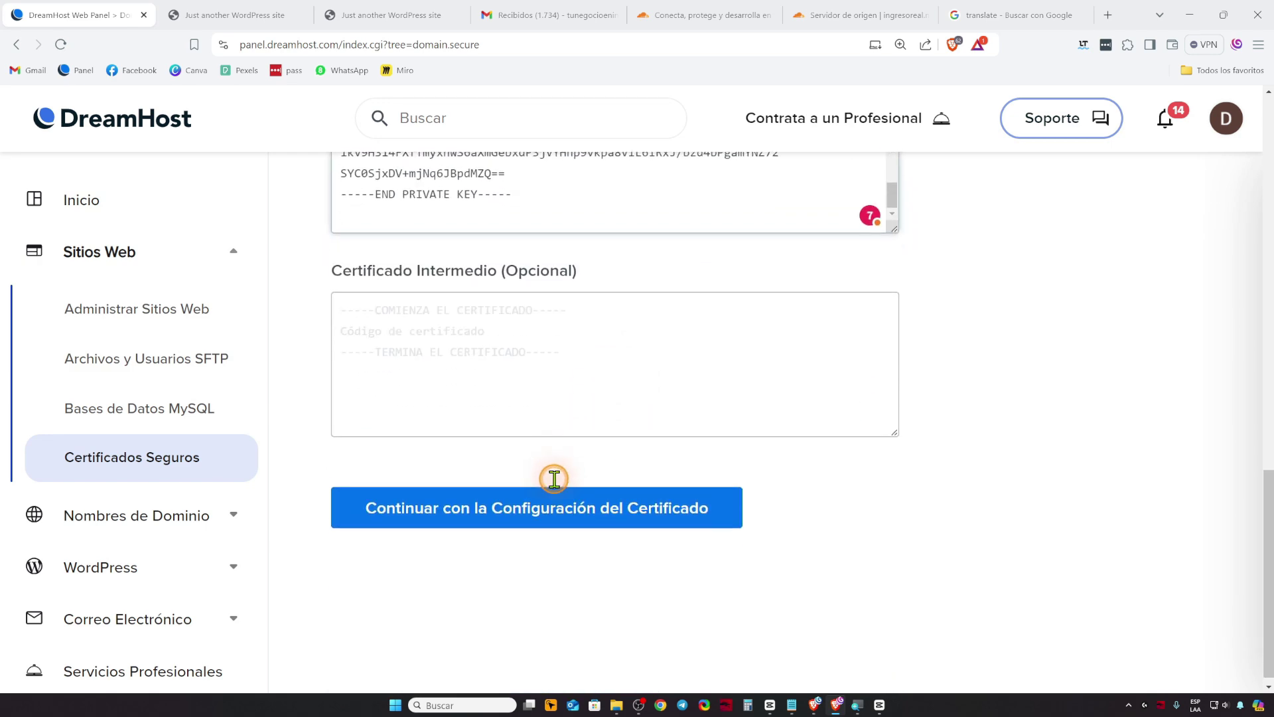
click(552, 501)
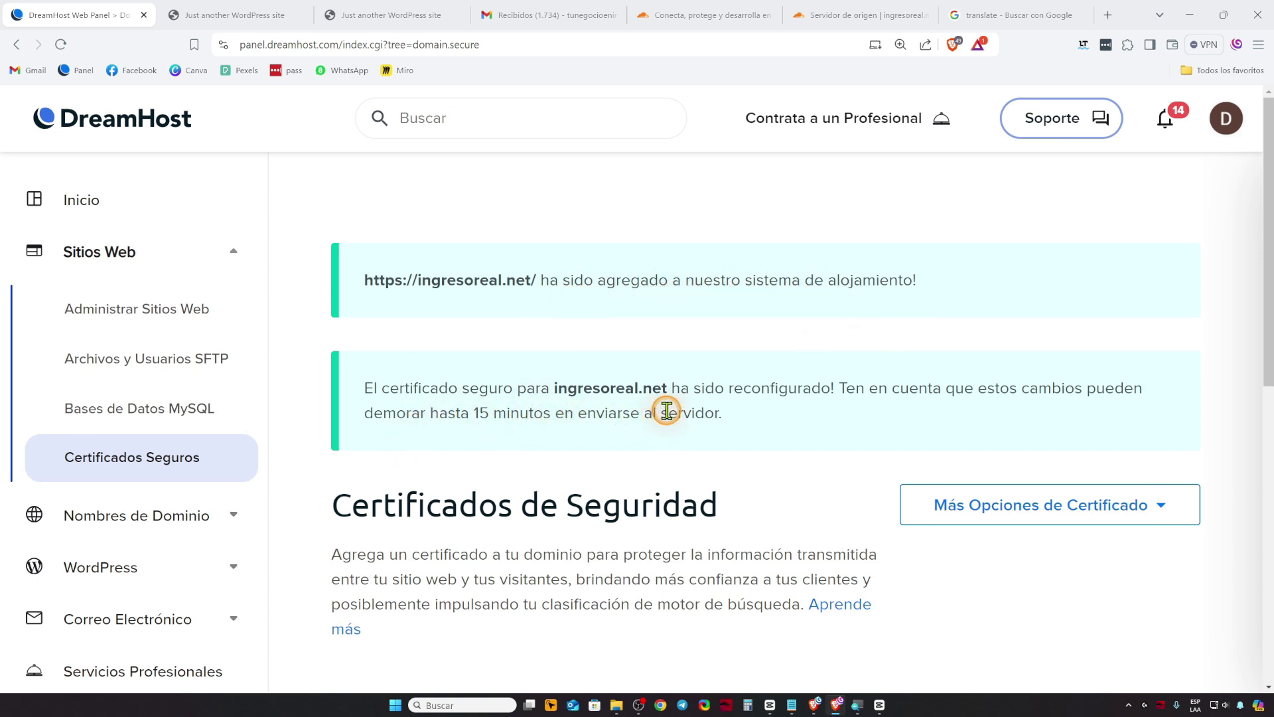
Return to website management, dismiss the translation prompt, and open ingresoreal.net to check that the site loads before closing it
click(183, 310)
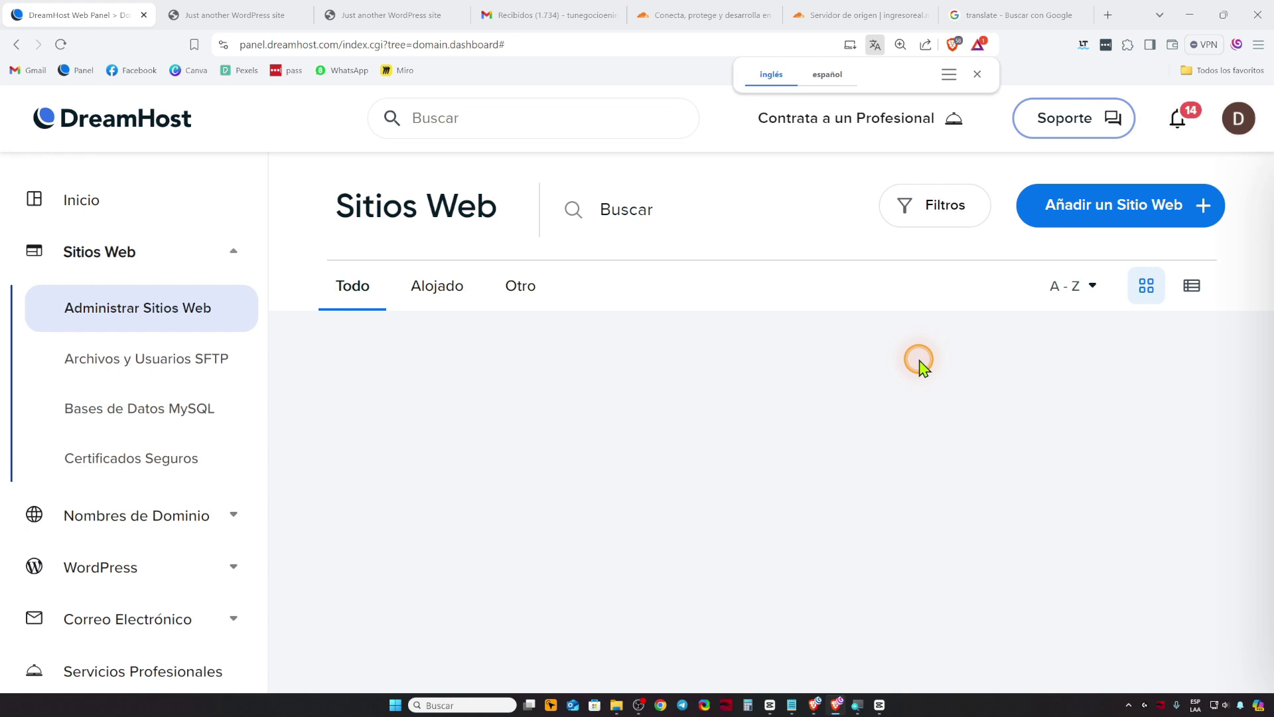
scroll(844, 484, down, 1)
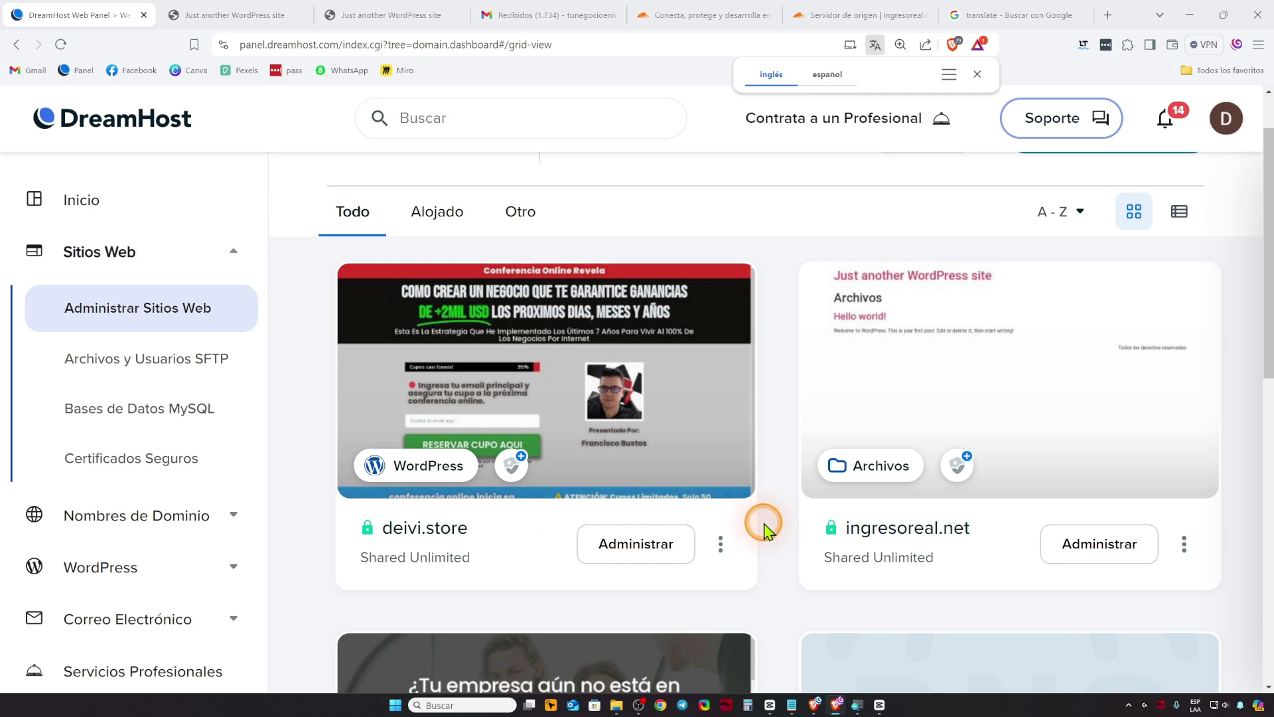
click(977, 74)
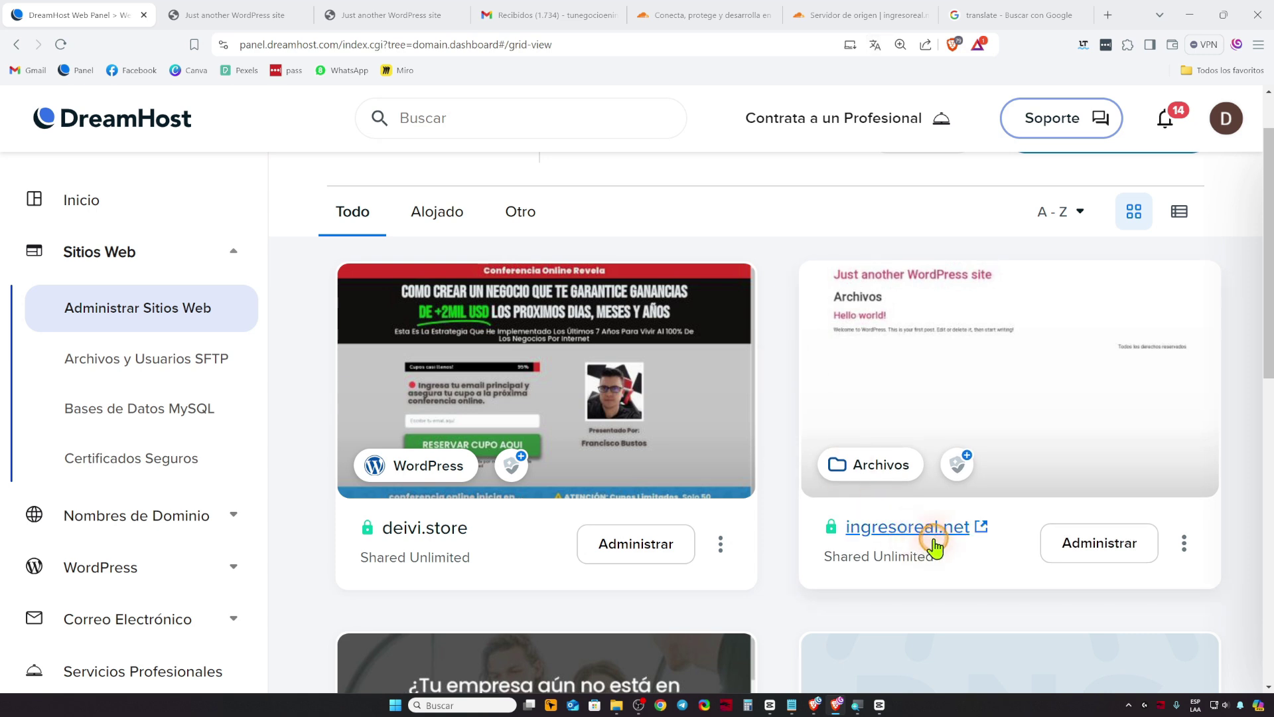
click(955, 531)
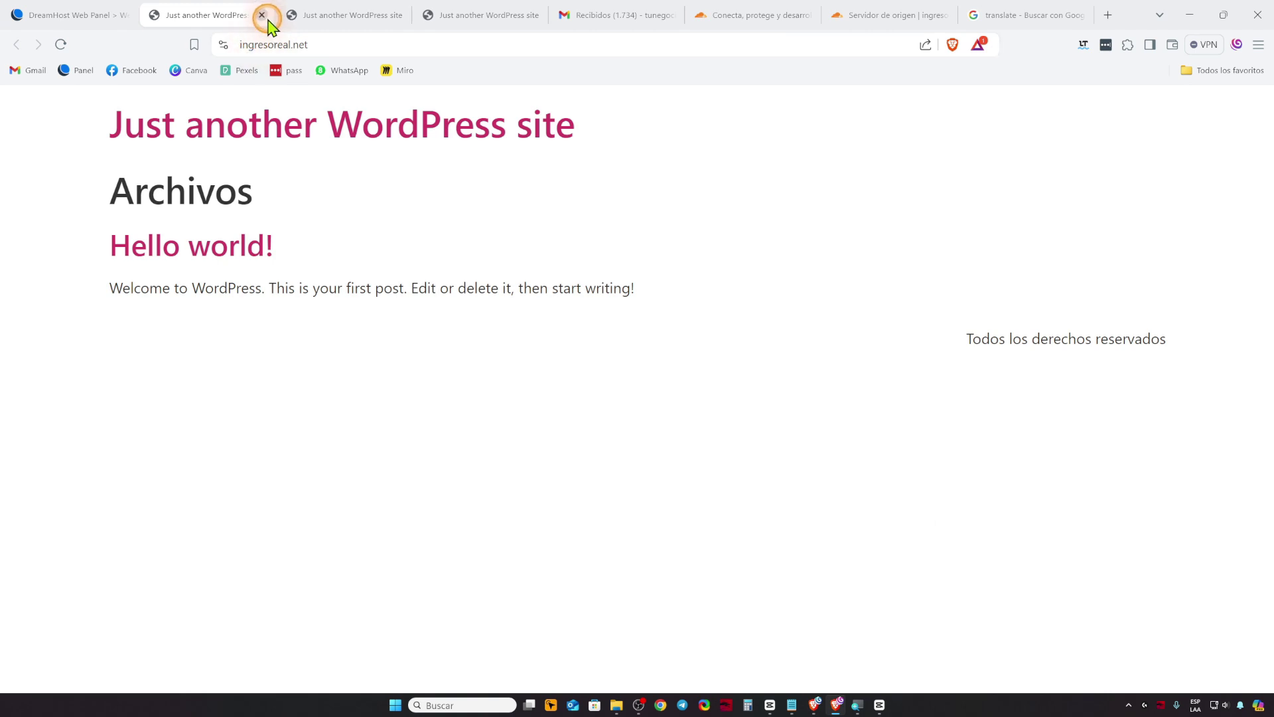
click(262, 15)
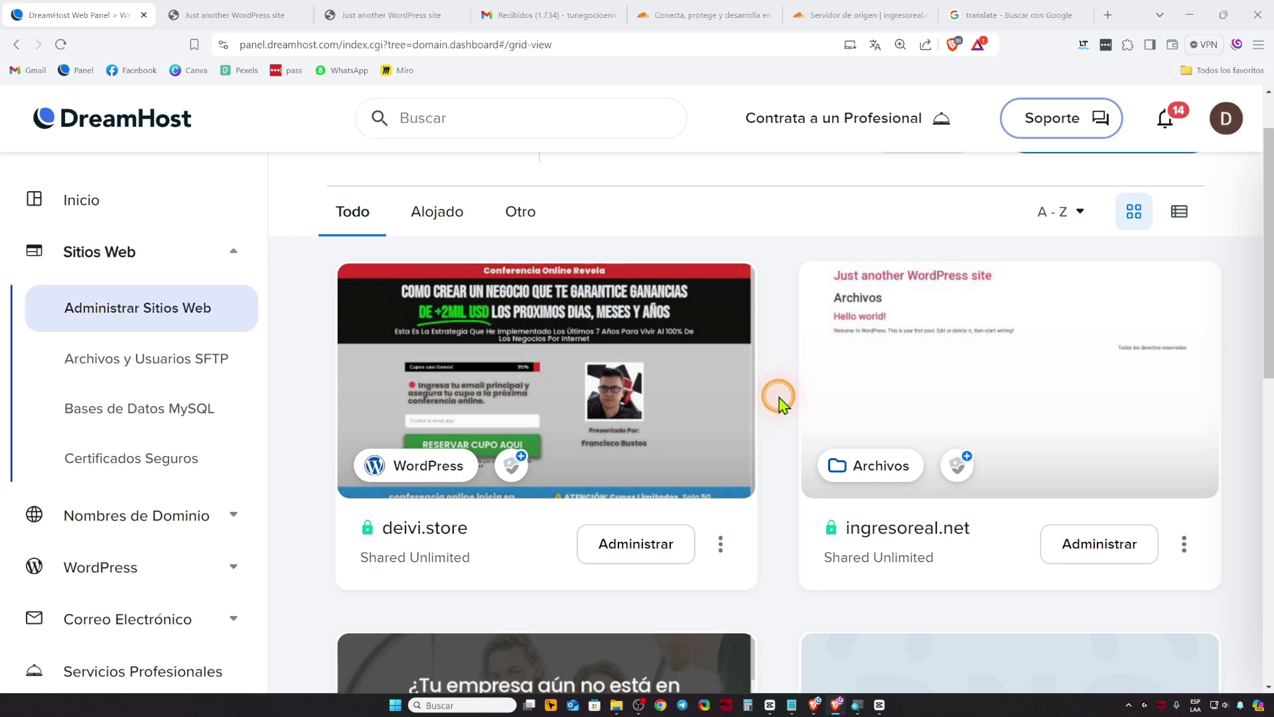
Switch to Cloudflare, accept the generated origin certificate, and check the Certificados de origen list
click(853, 15)
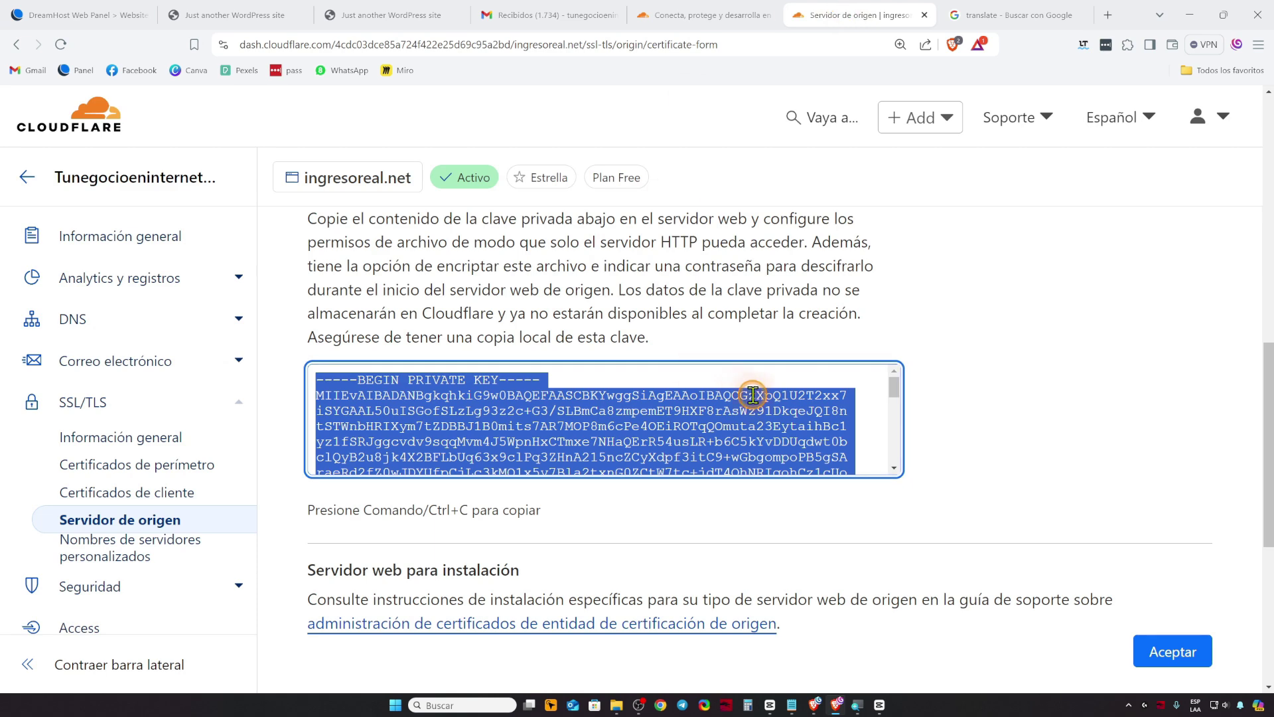
scroll(753, 395, down, 3)
scroll(753, 395, down, 3)
click(1172, 651)
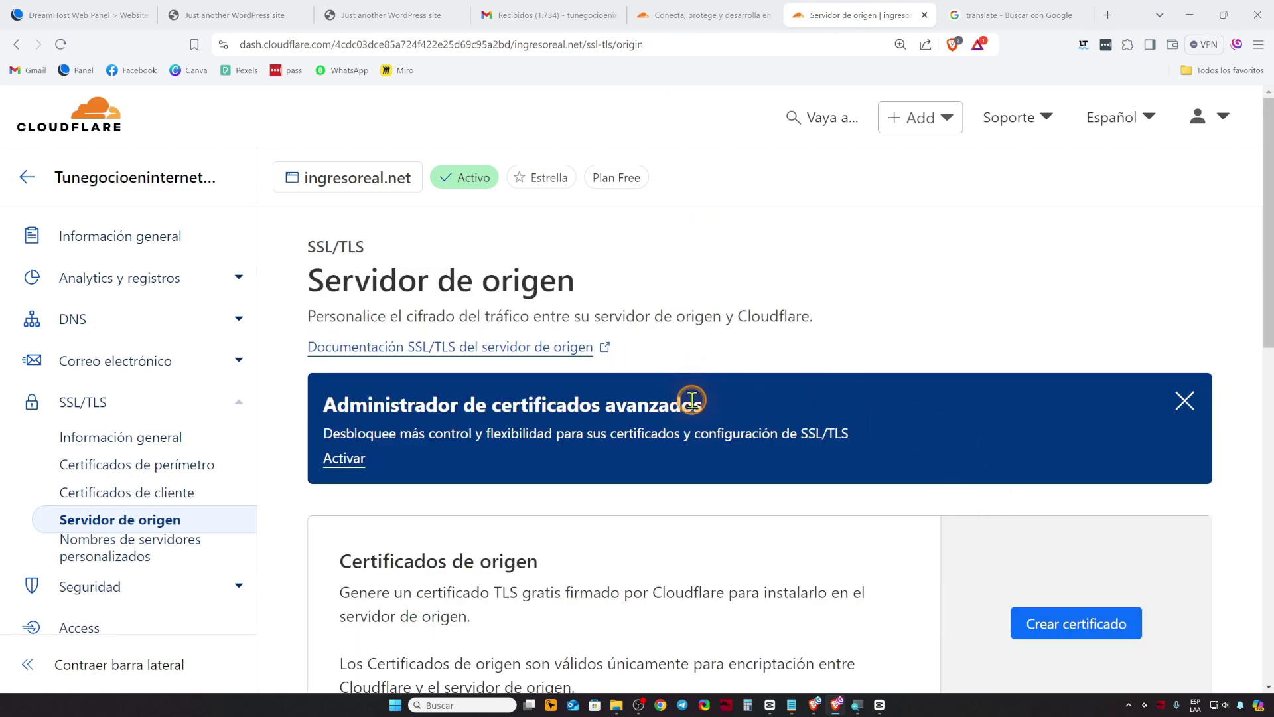
scroll(871, 488, down, 8)
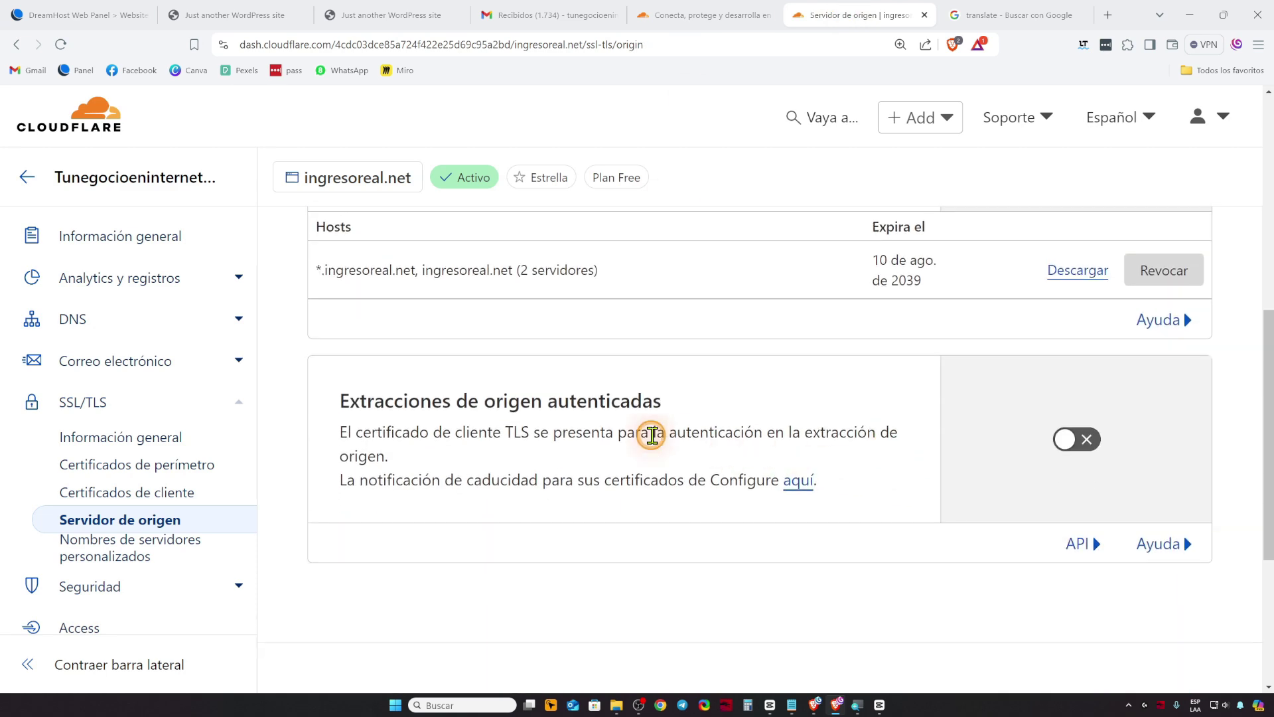
scroll(777, 424, up, 3)
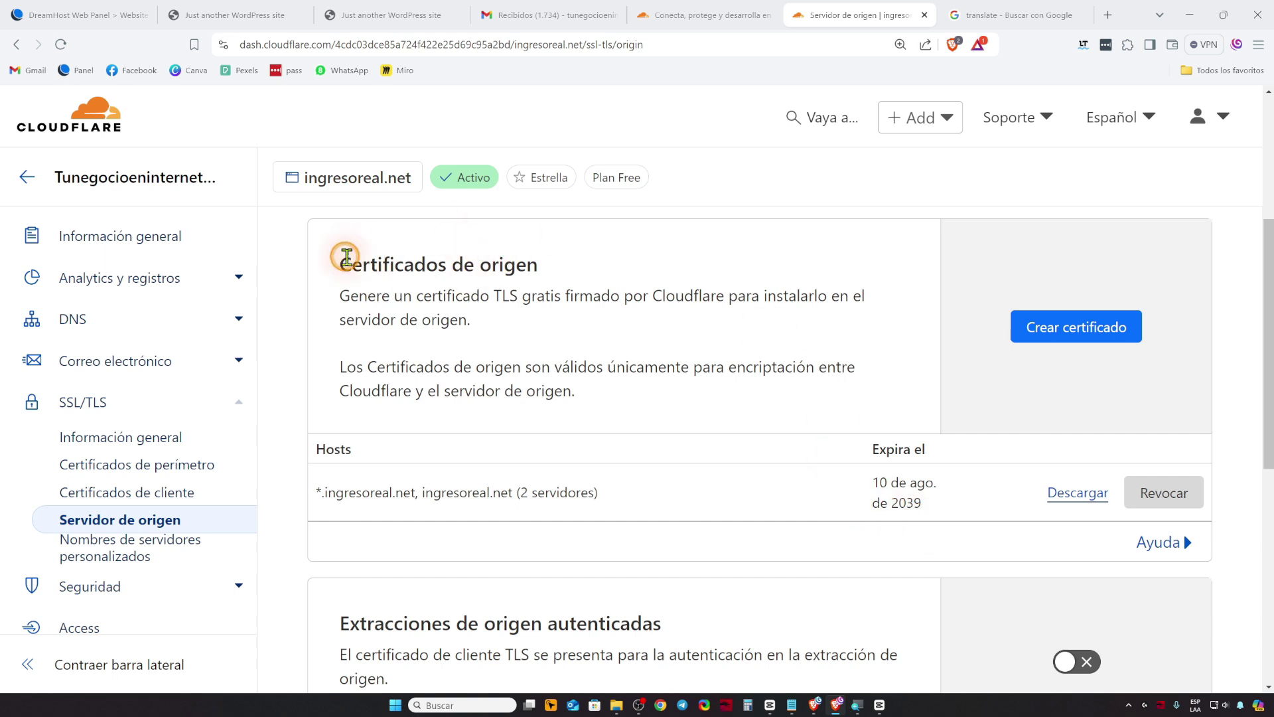
Enable the SSL/TLS Recommender in the SSL/TLS overview settings for ingresoreal.net
click(168, 246)
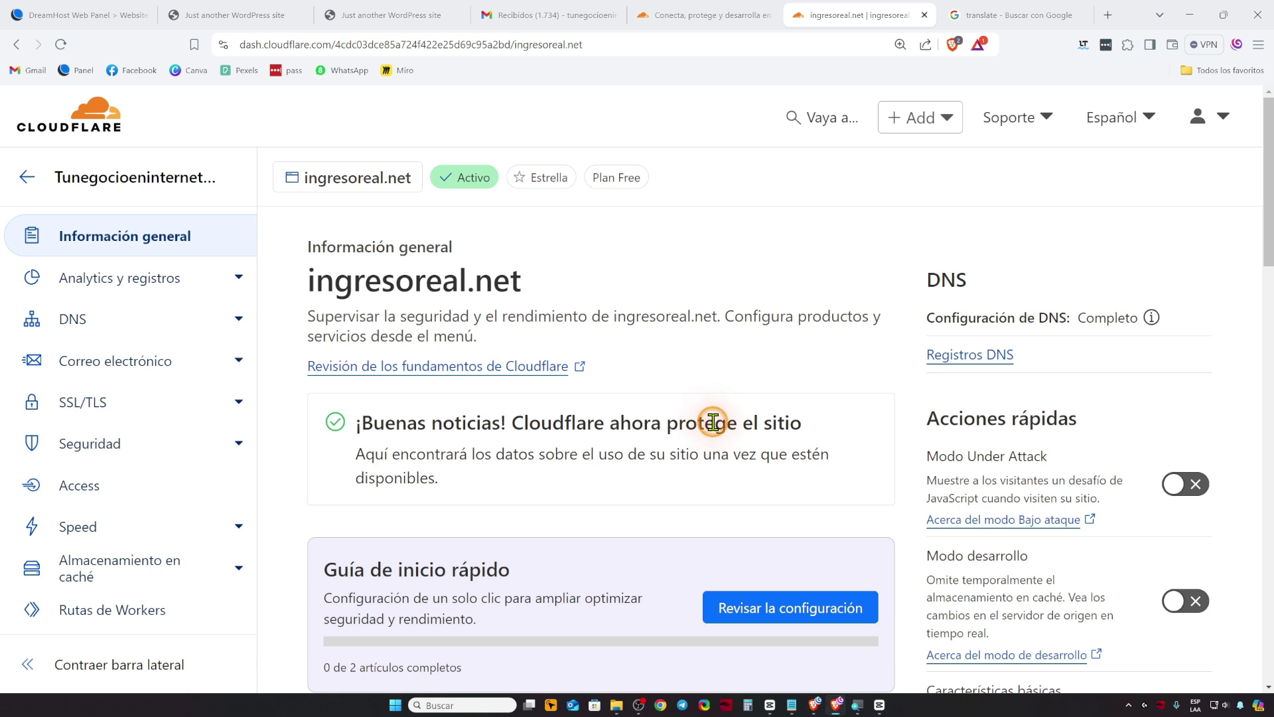
click(162, 405)
scroll(803, 561, down, 5)
scroll(803, 561, down, 20)
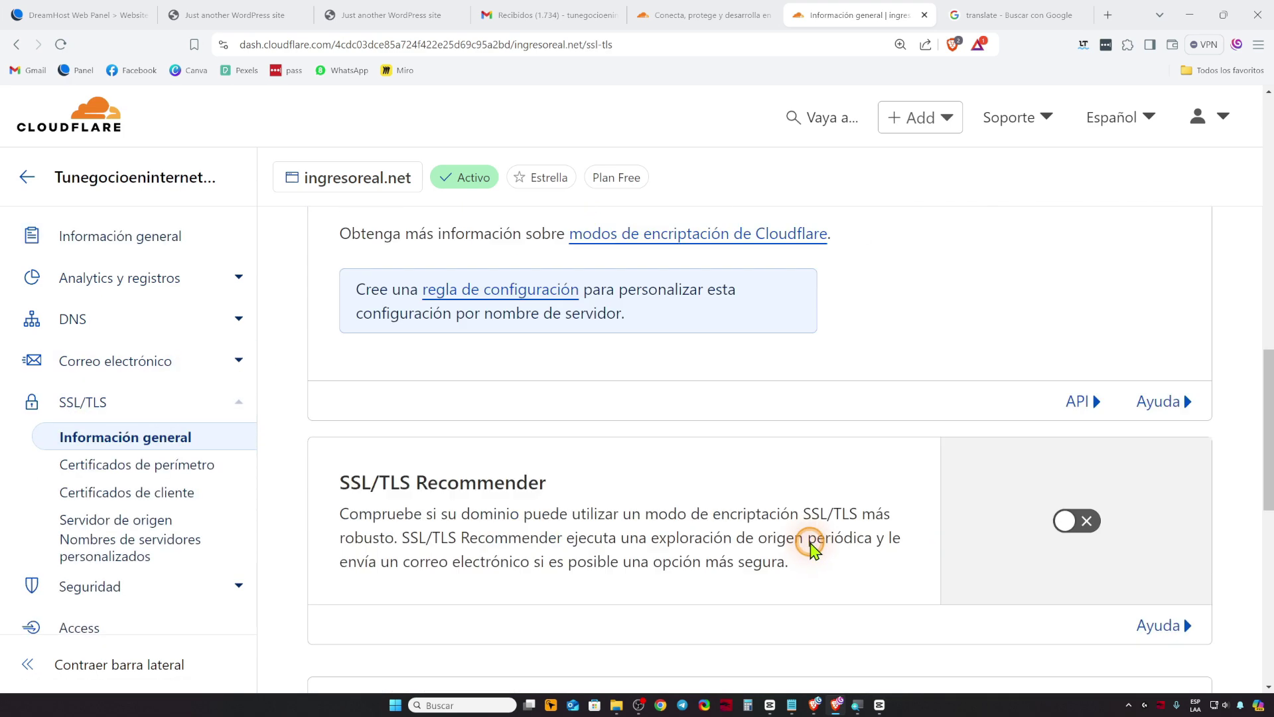
scroll(811, 544, up, 4)
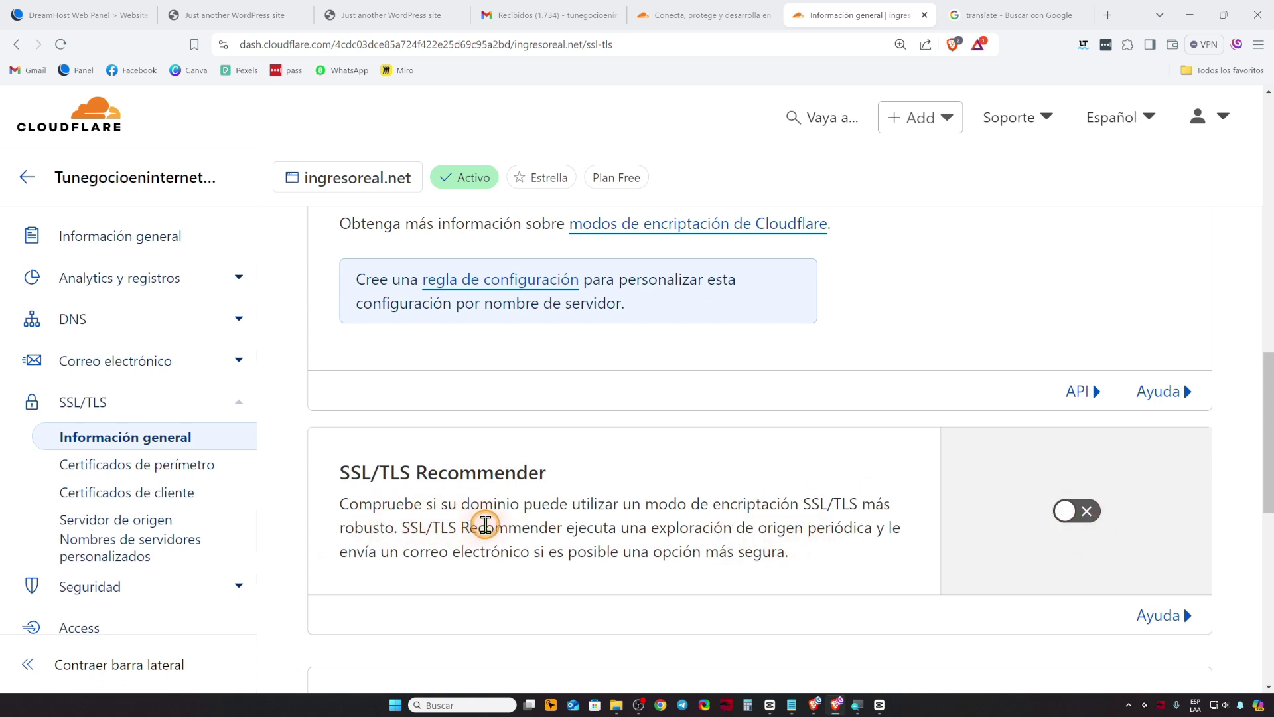
click(1086, 513)
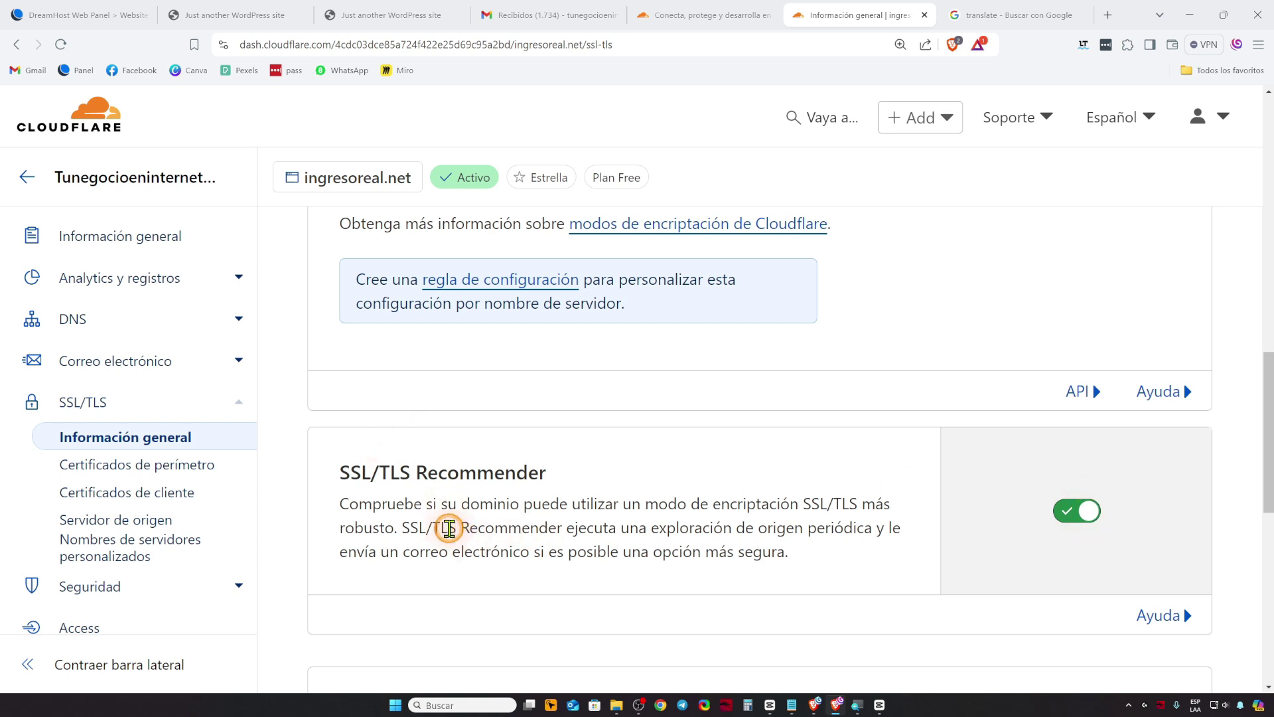
Review the remaining SSL/TLS overview, the edge certificates, the client certificates and the origin server settings for ingresoreal.net
scroll(449, 529, down, 5)
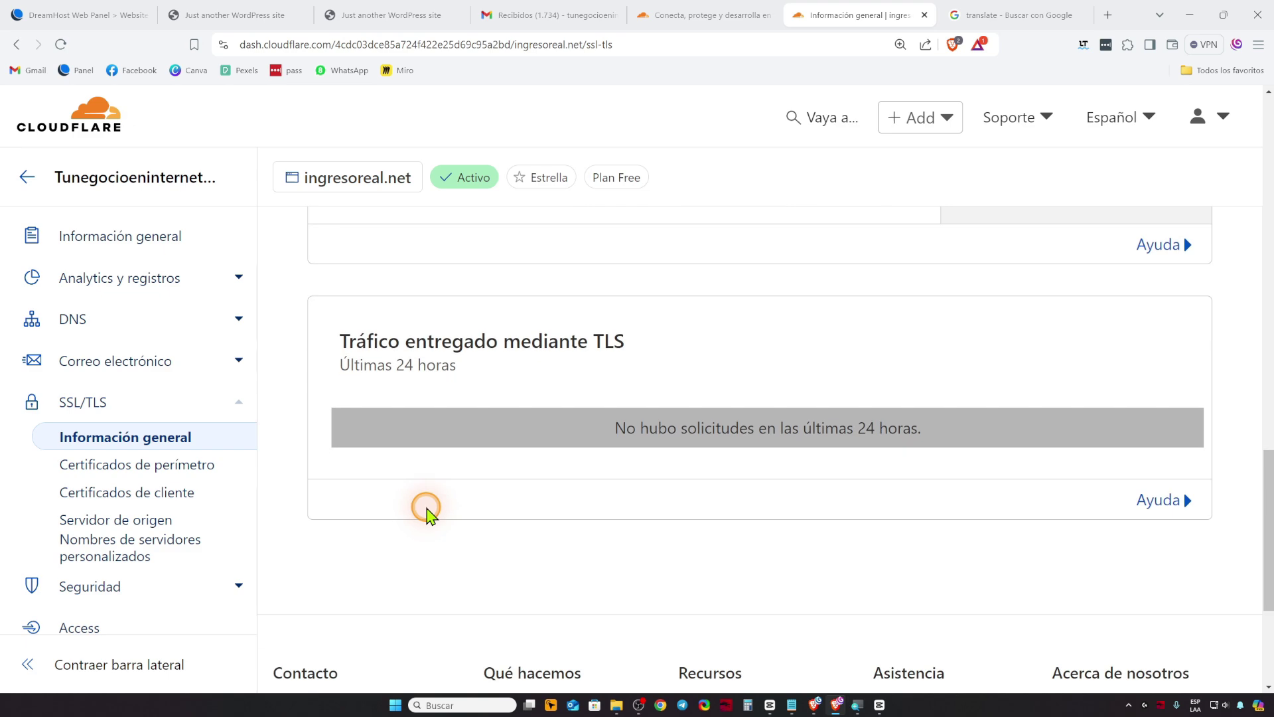
scroll(461, 489, up, 2)
click(181, 468)
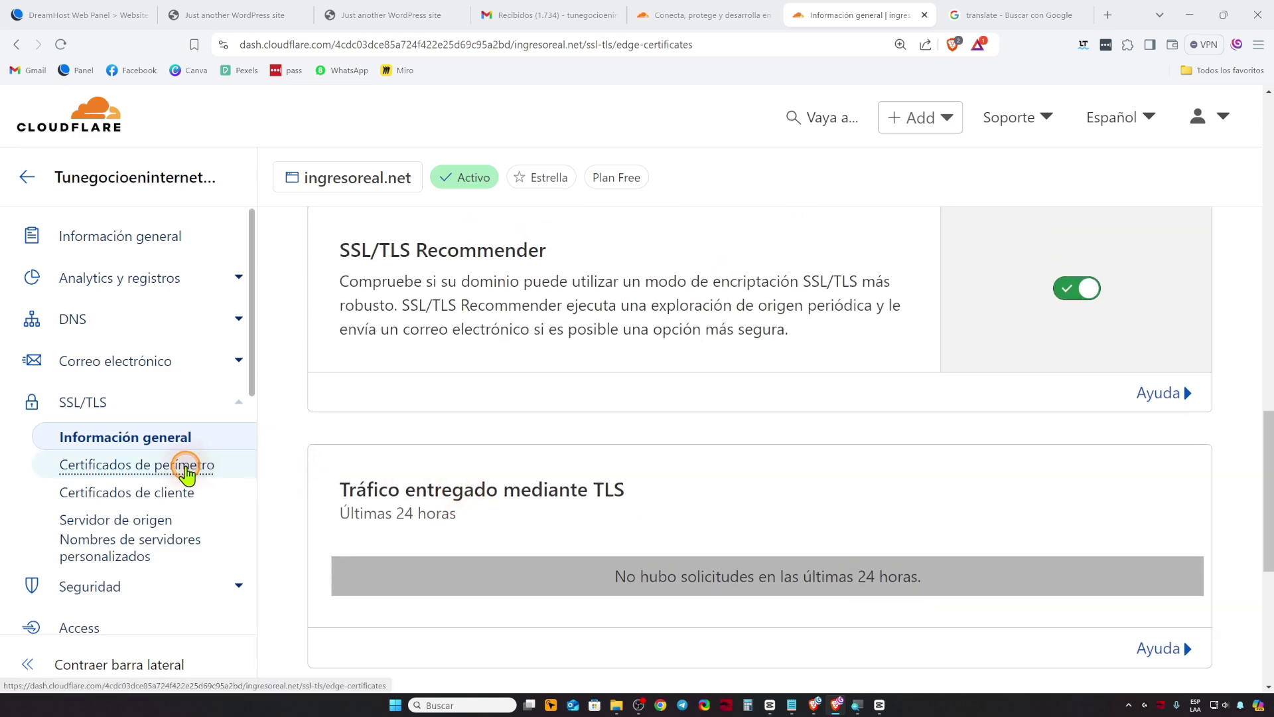
scroll(574, 495, down, 3)
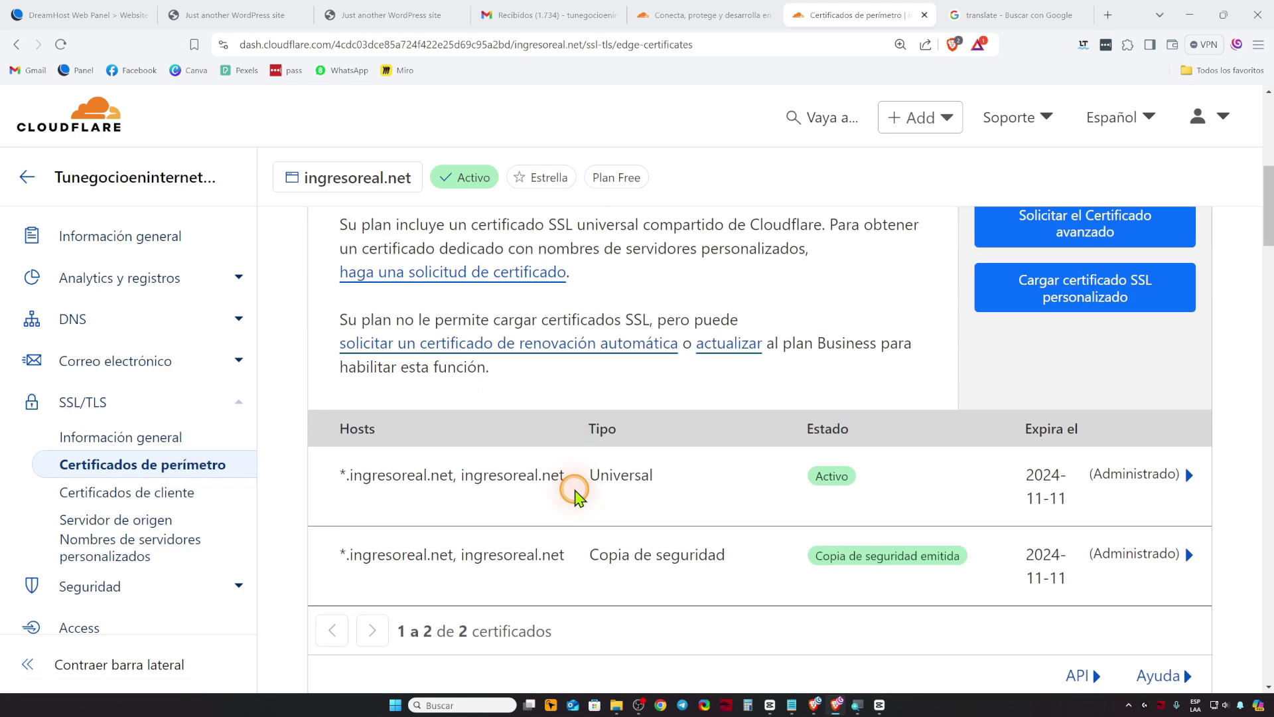
click(146, 504)
scroll(569, 498, down, 5)
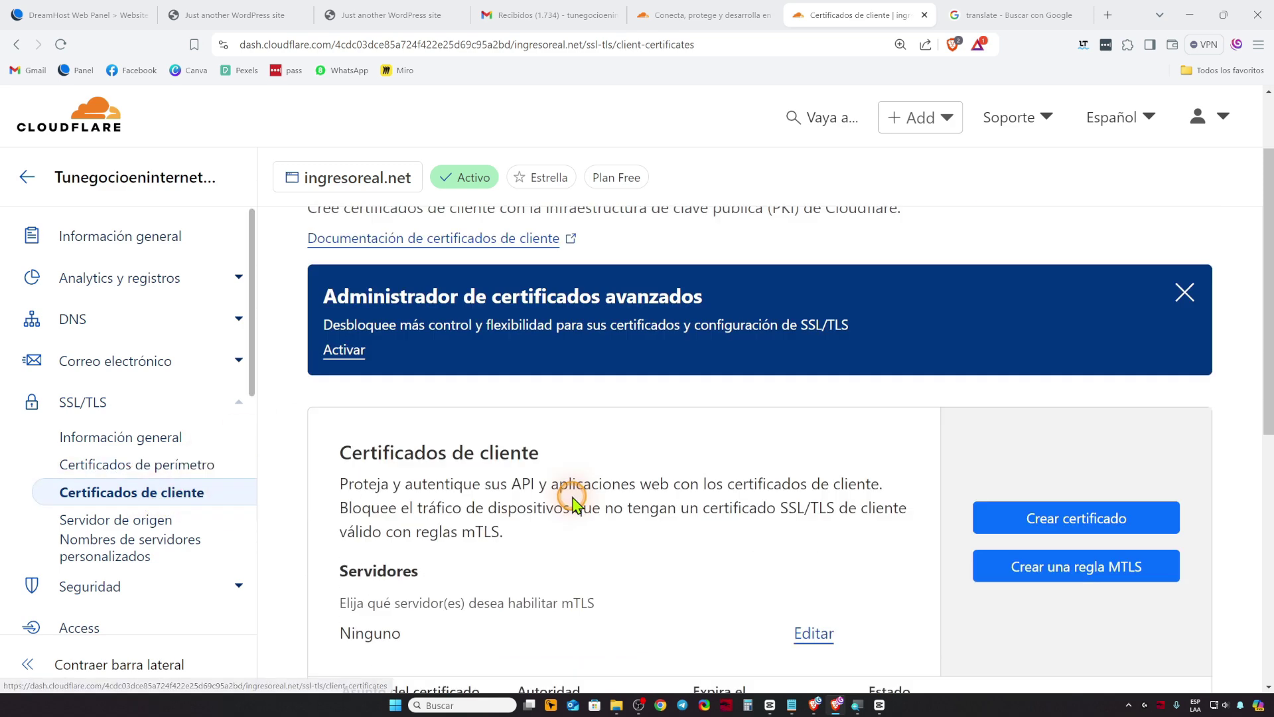
click(141, 519)
scroll(560, 407, down, 10)
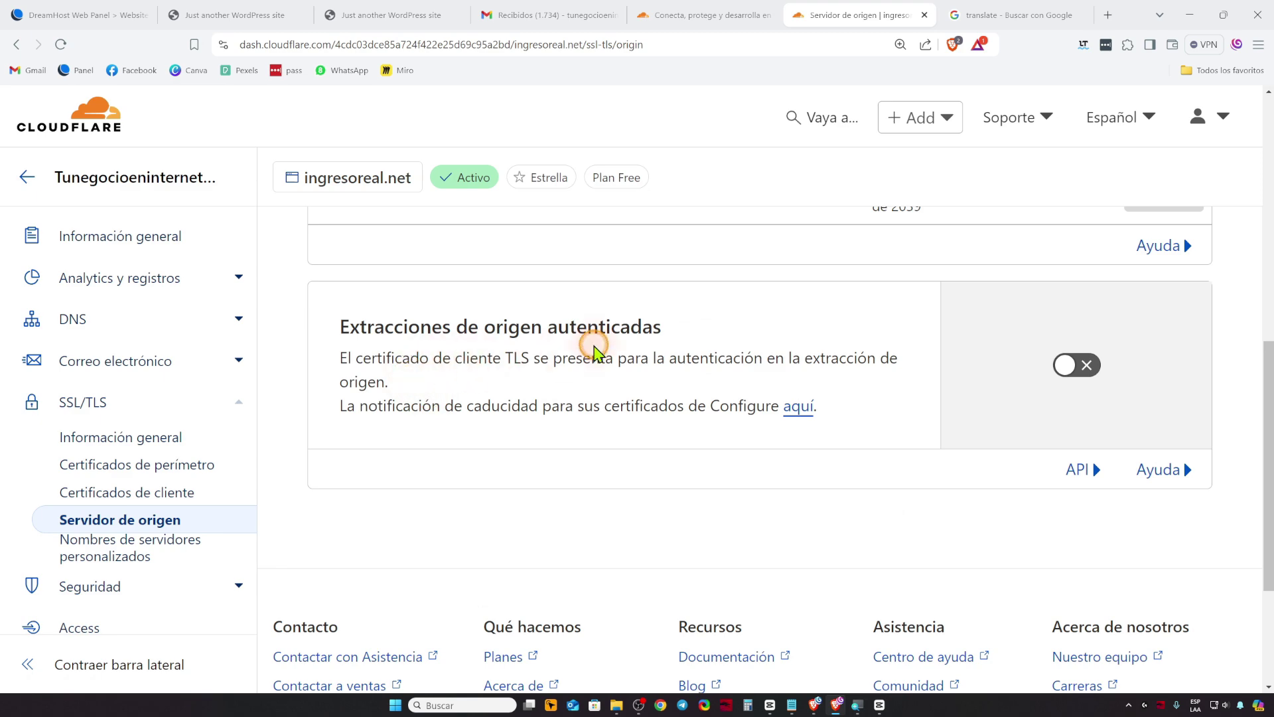
scroll(611, 365, up, 10)
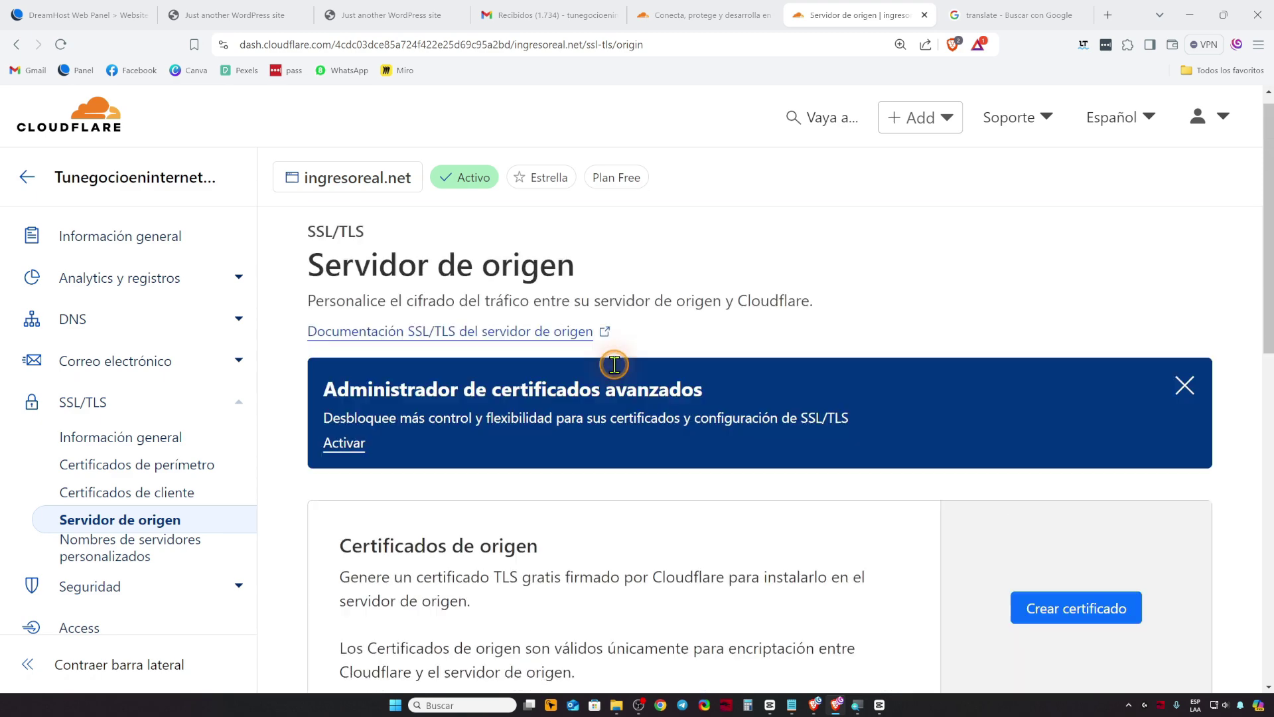
scroll(630, 405, down, 1)
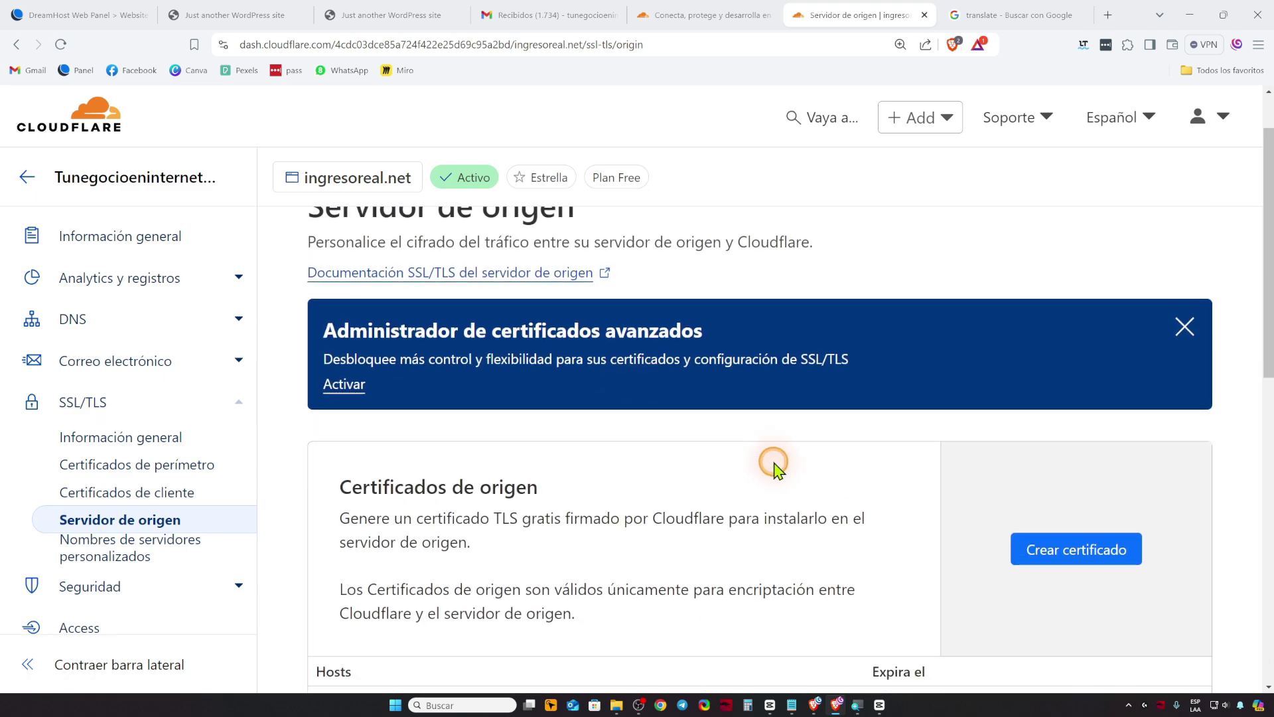
Switch to Namecheap and replace the first custom nameserver of ingresoreal.net with ns1.dreamhost.com, copied from the text notes
click(814, 704)
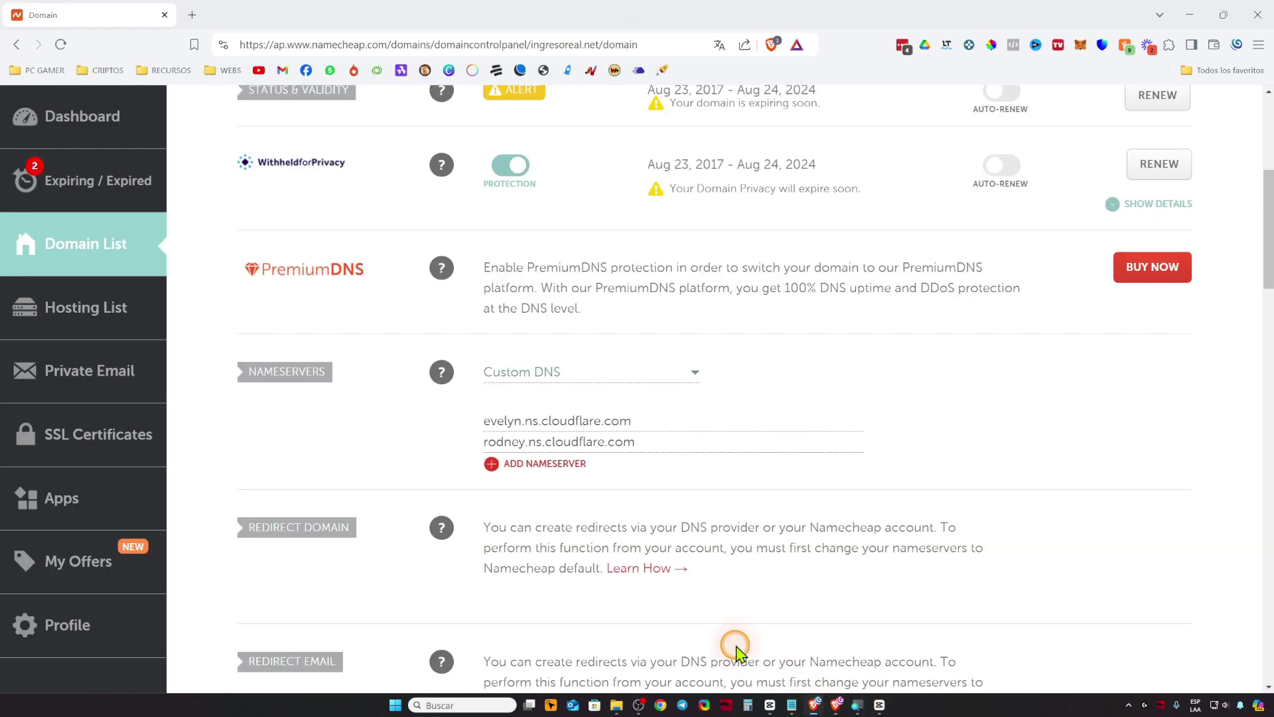
scroll(652, 470, down, 3)
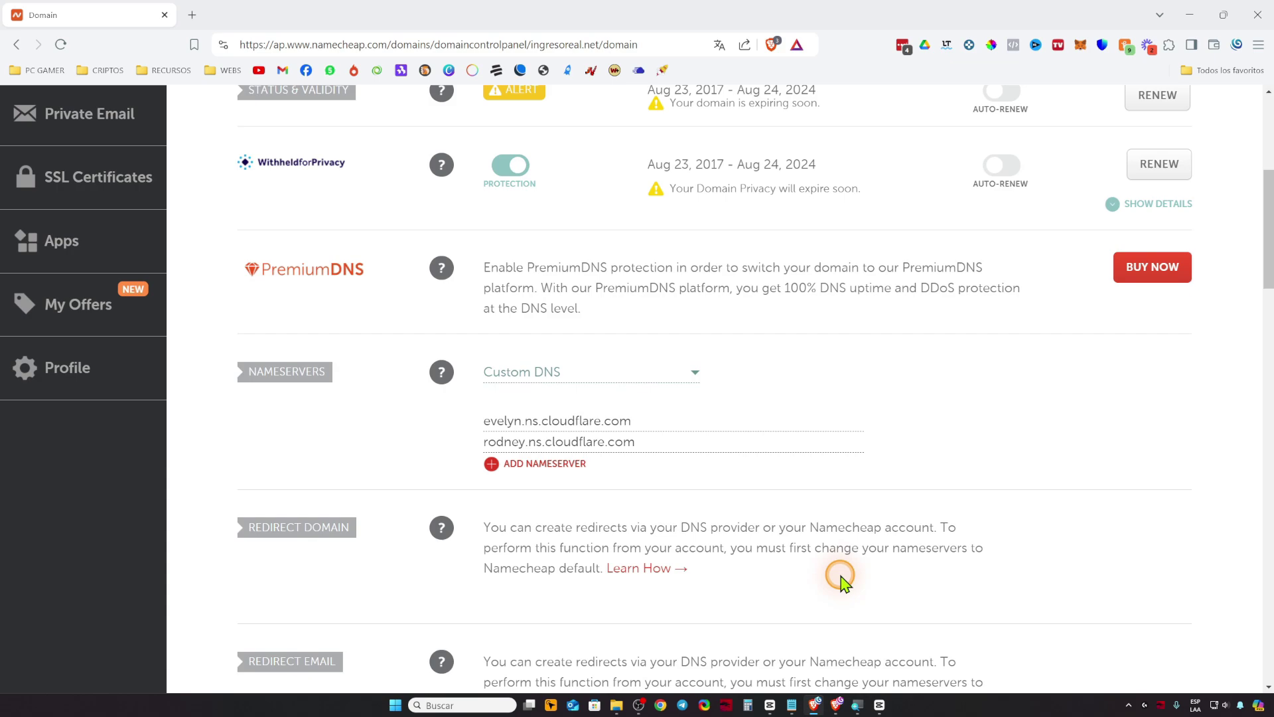
click(792, 705)
click(799, 445)
scroll(799, 444, up, 20)
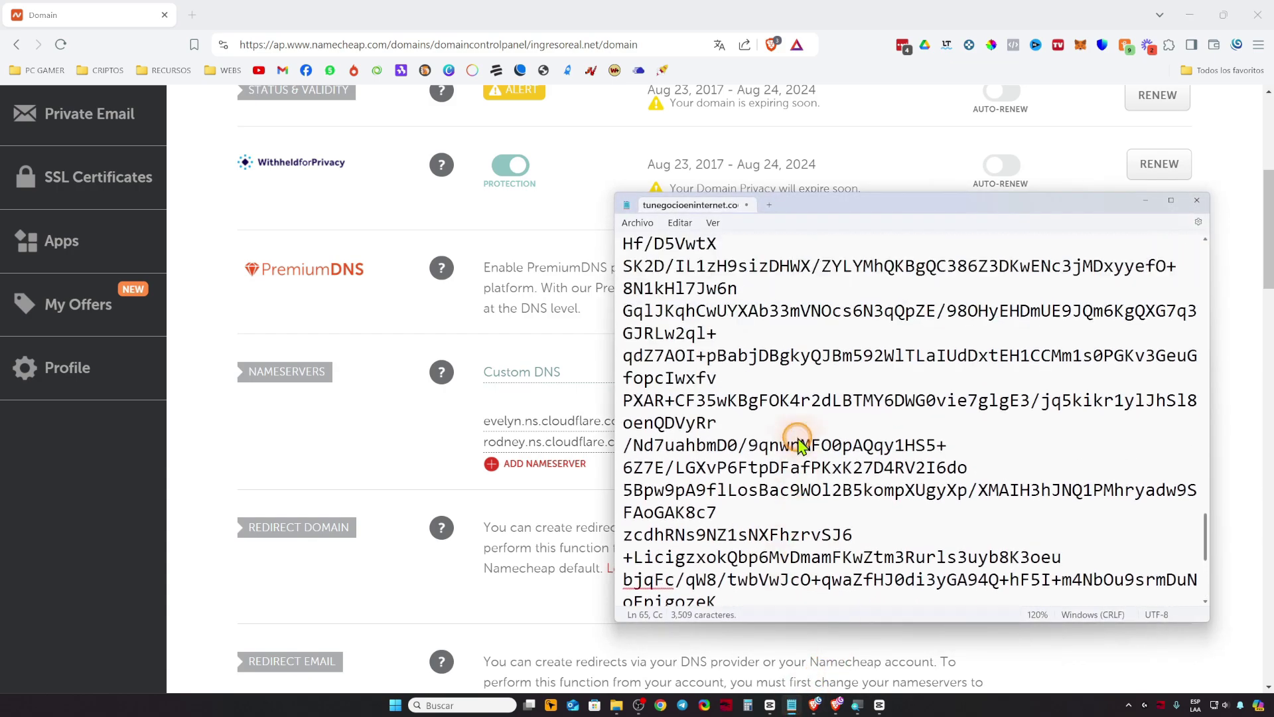
drag(800, 299, 623, 299)
key(ctrl+c)
double_click(500, 421)
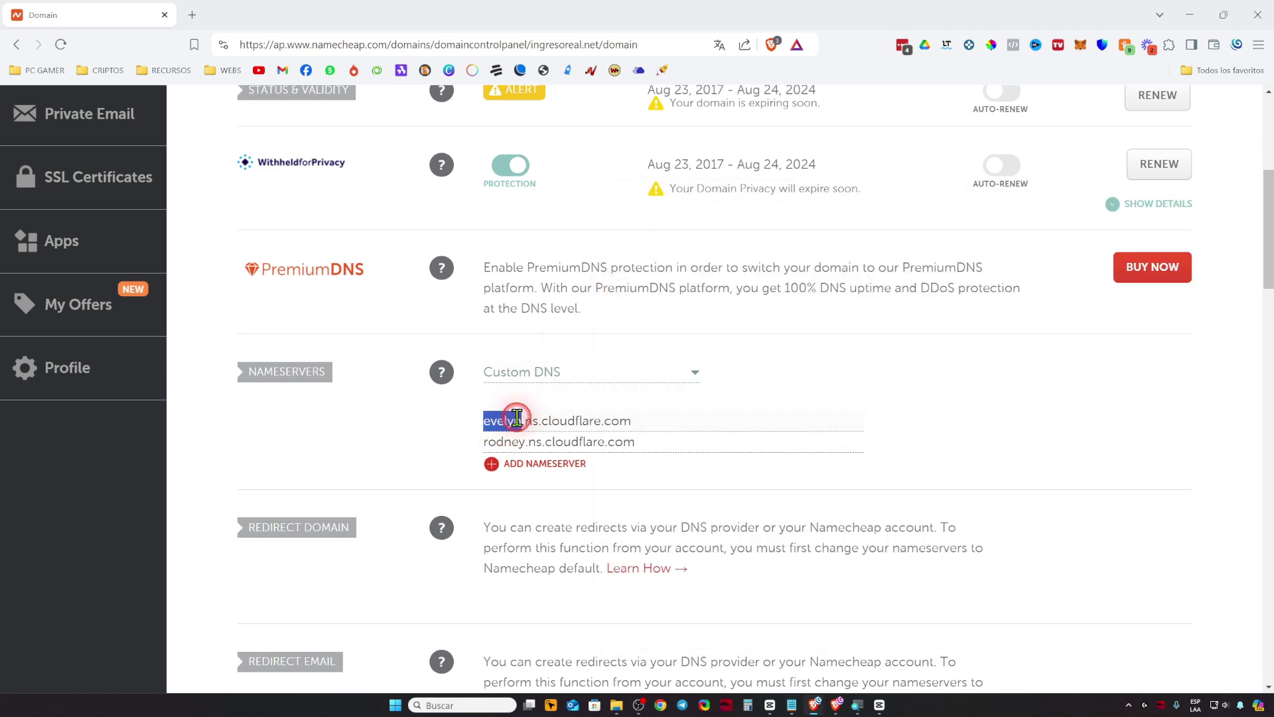
key(ctrl+v)
Replace the second custom nameserver with ns2.dreamhost.com, copied from the text notes, and save the nameserver changes
click(791, 704)
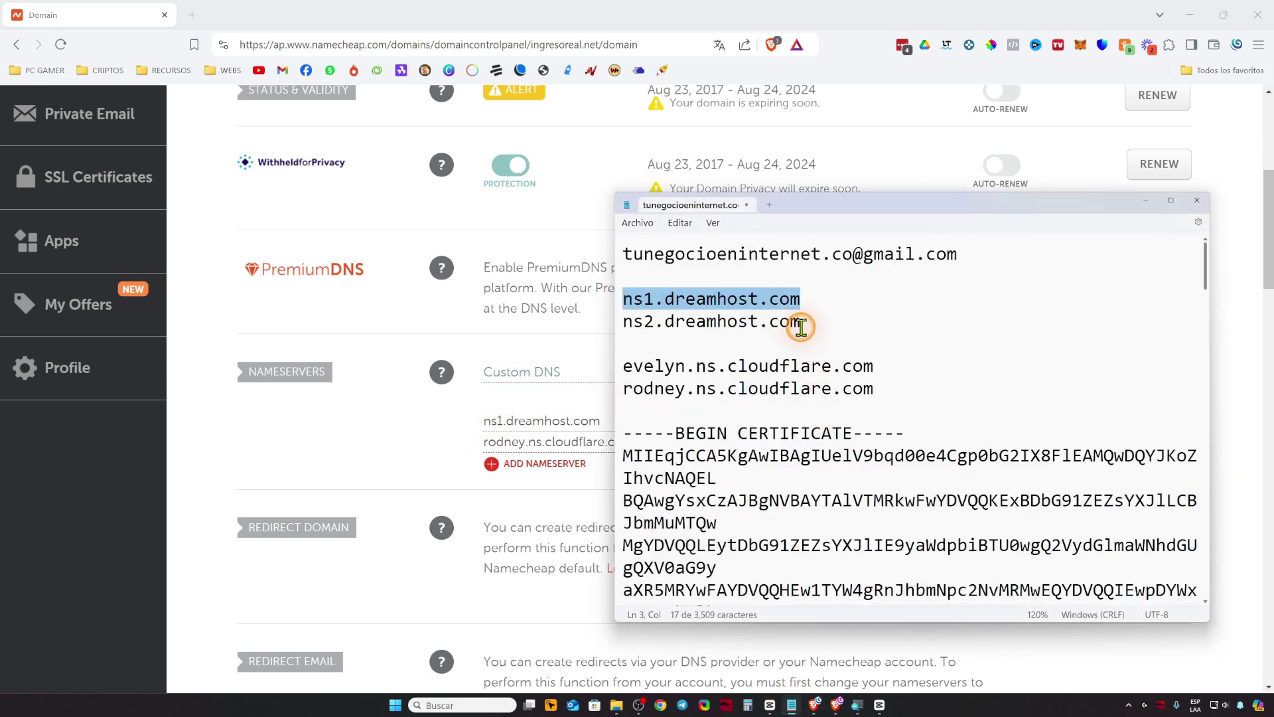
drag(800, 321, 624, 321)
key(ctrl+c)
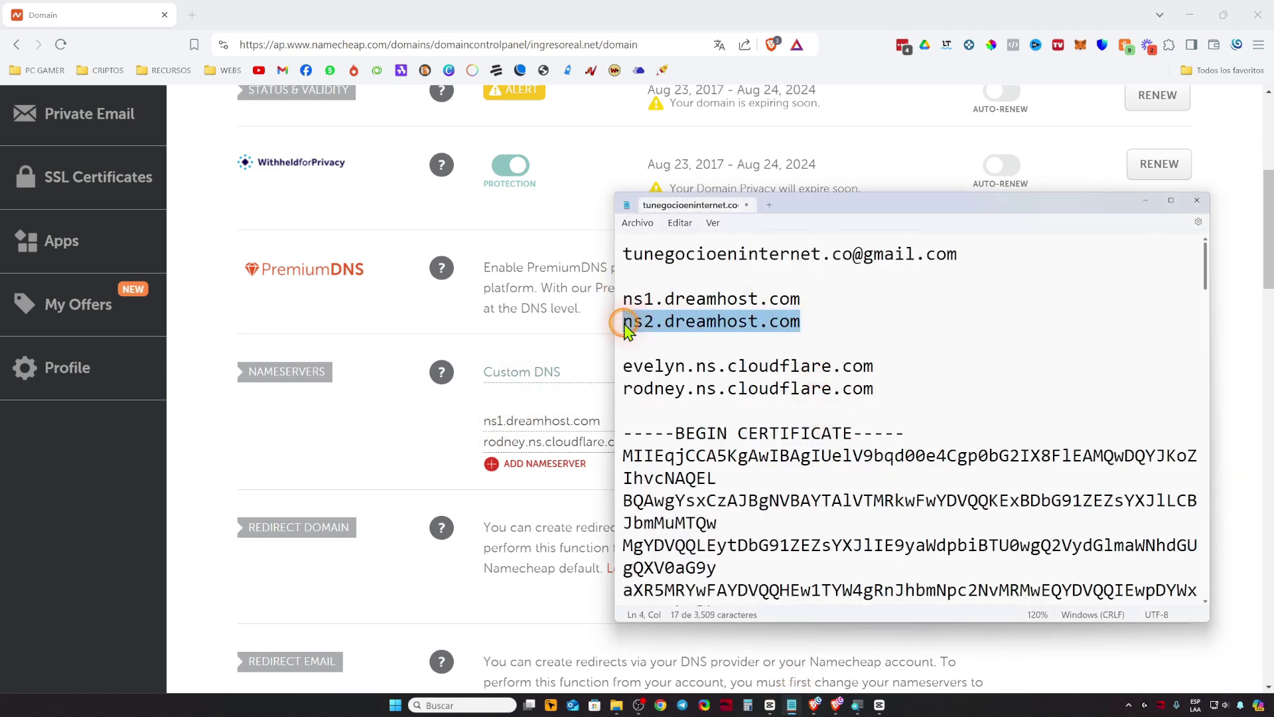
double_click(524, 442)
key(ctrl+v)
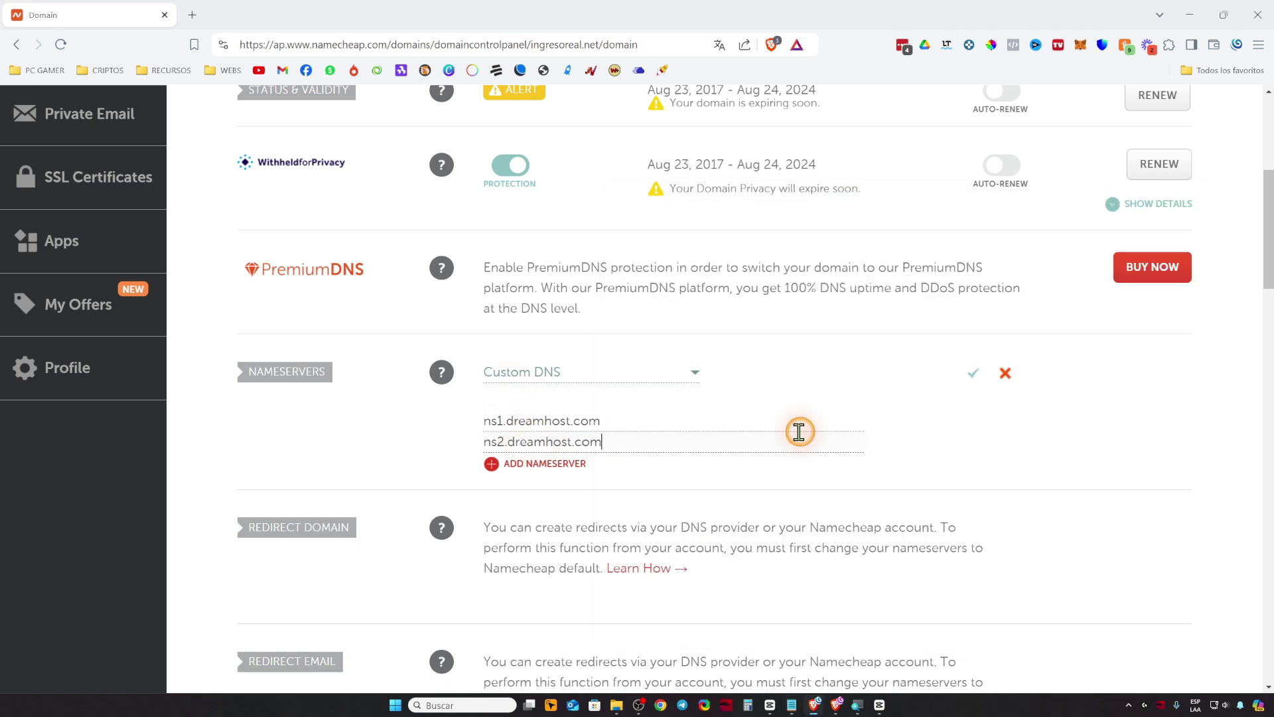
click(973, 374)
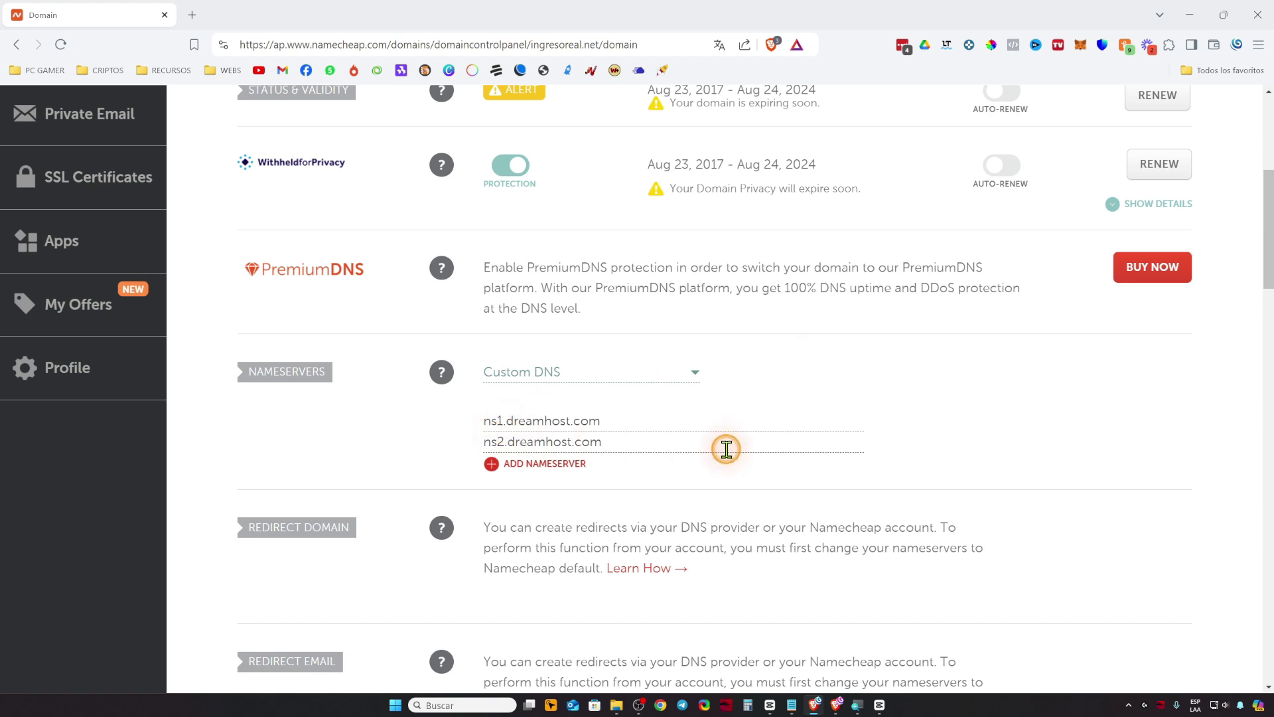
Switch back to the DreamHost website list, dismiss the translation prompt, and open ingresoreal.net
click(837, 705)
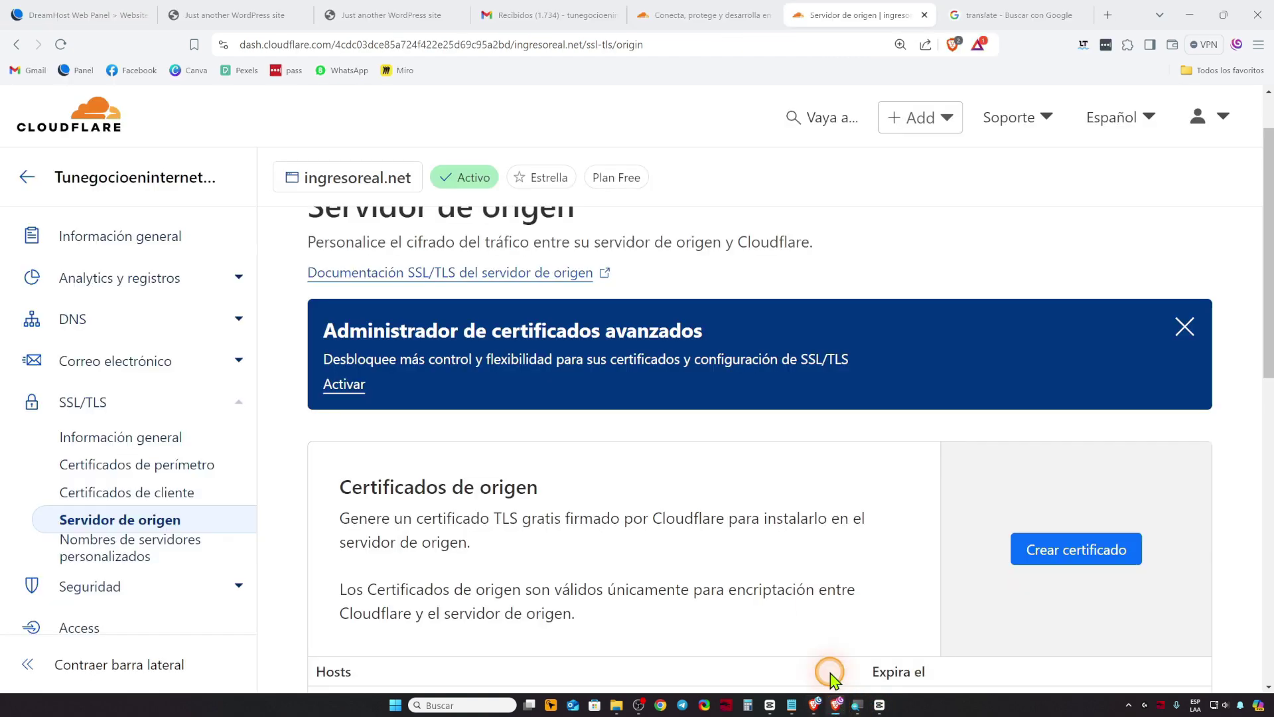
click(99, 14)
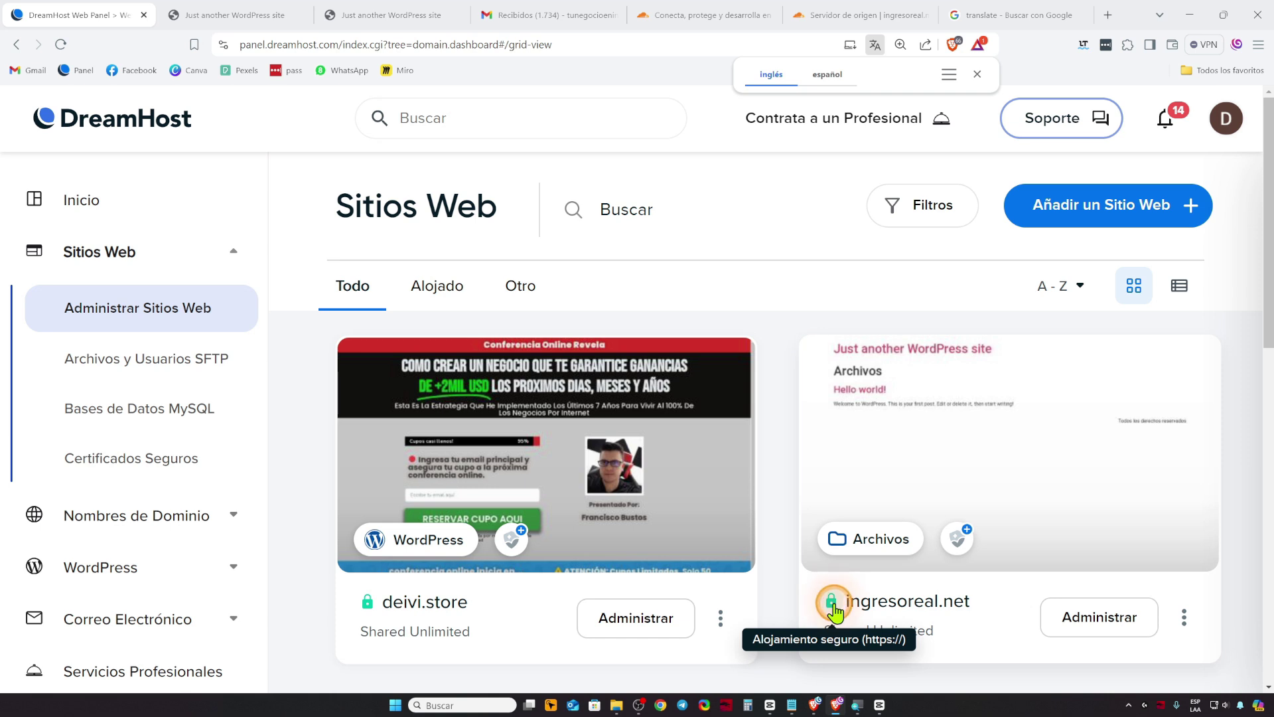
click(780, 537)
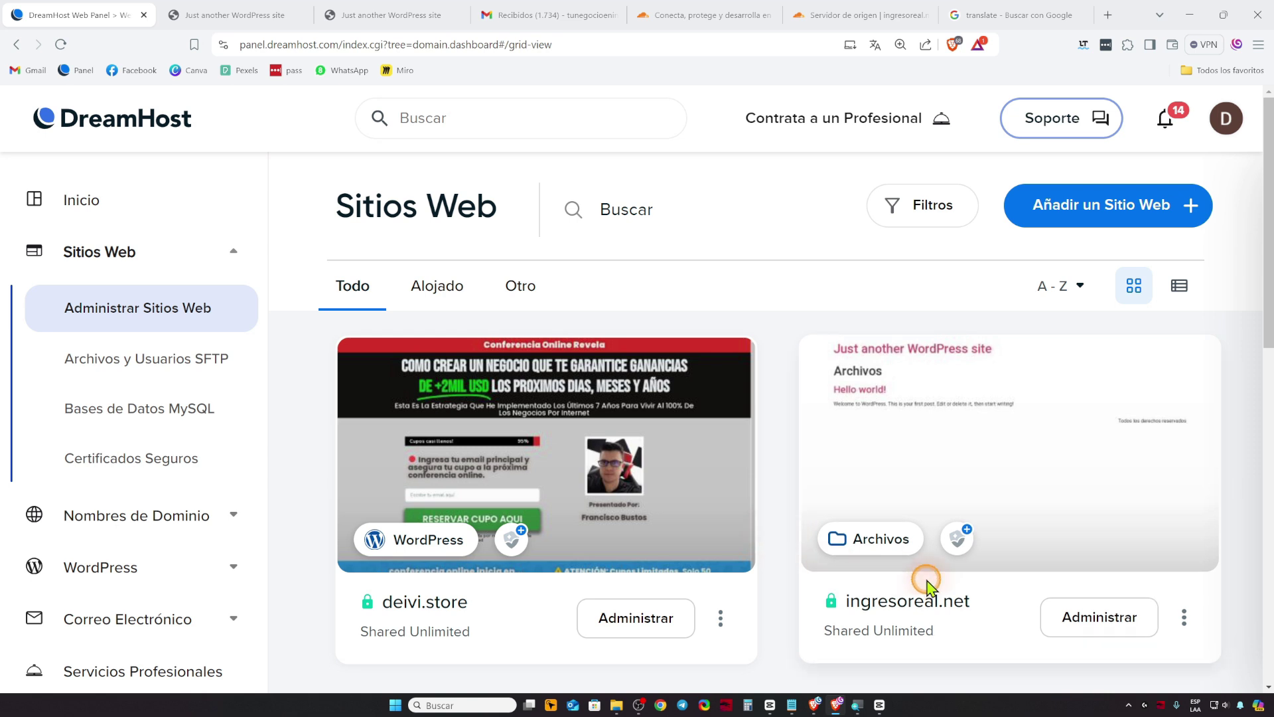
click(966, 601)
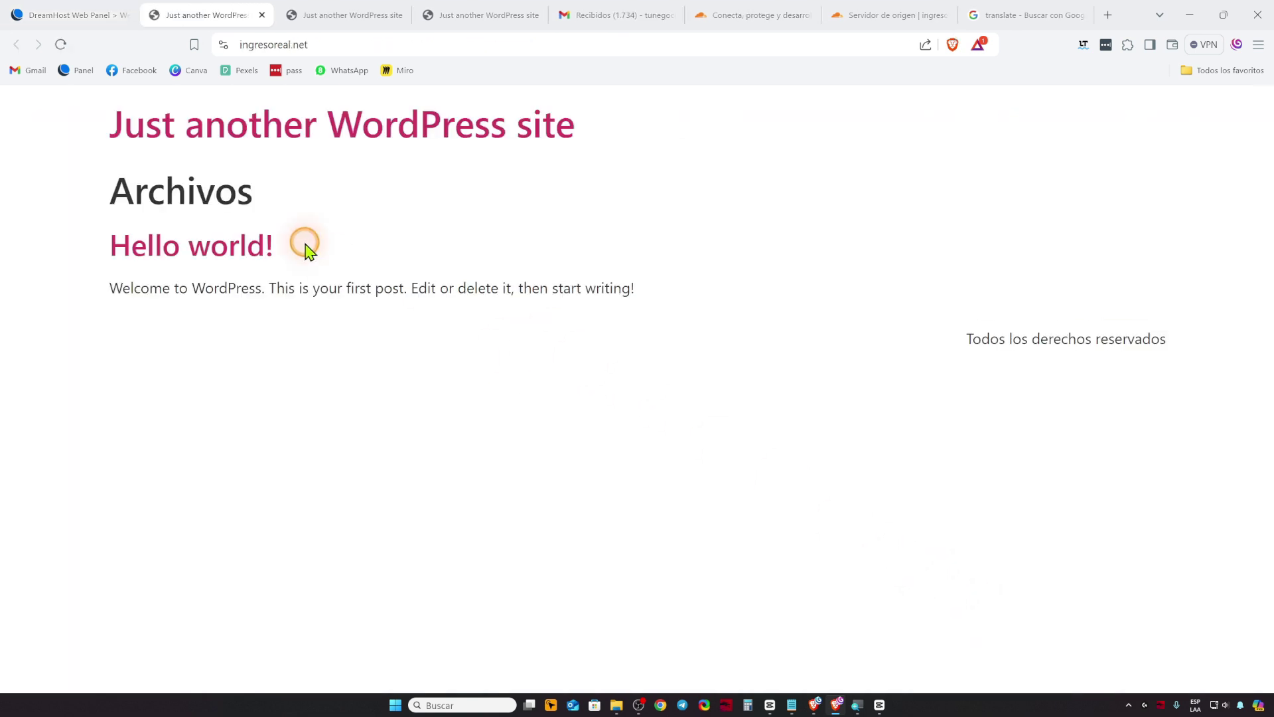
Inspect the connection security and certificate details of ingresoreal.net, close the certificate viewer, and return to DreamHost
click(224, 45)
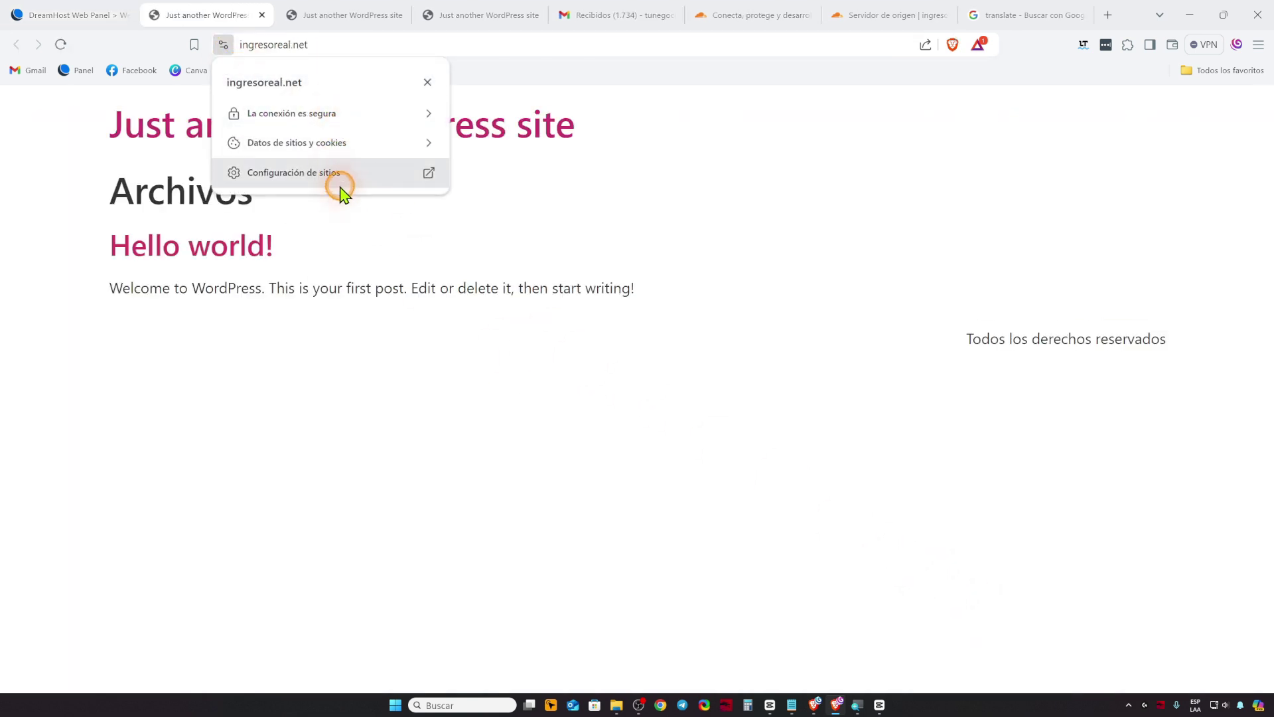
click(364, 116)
click(325, 209)
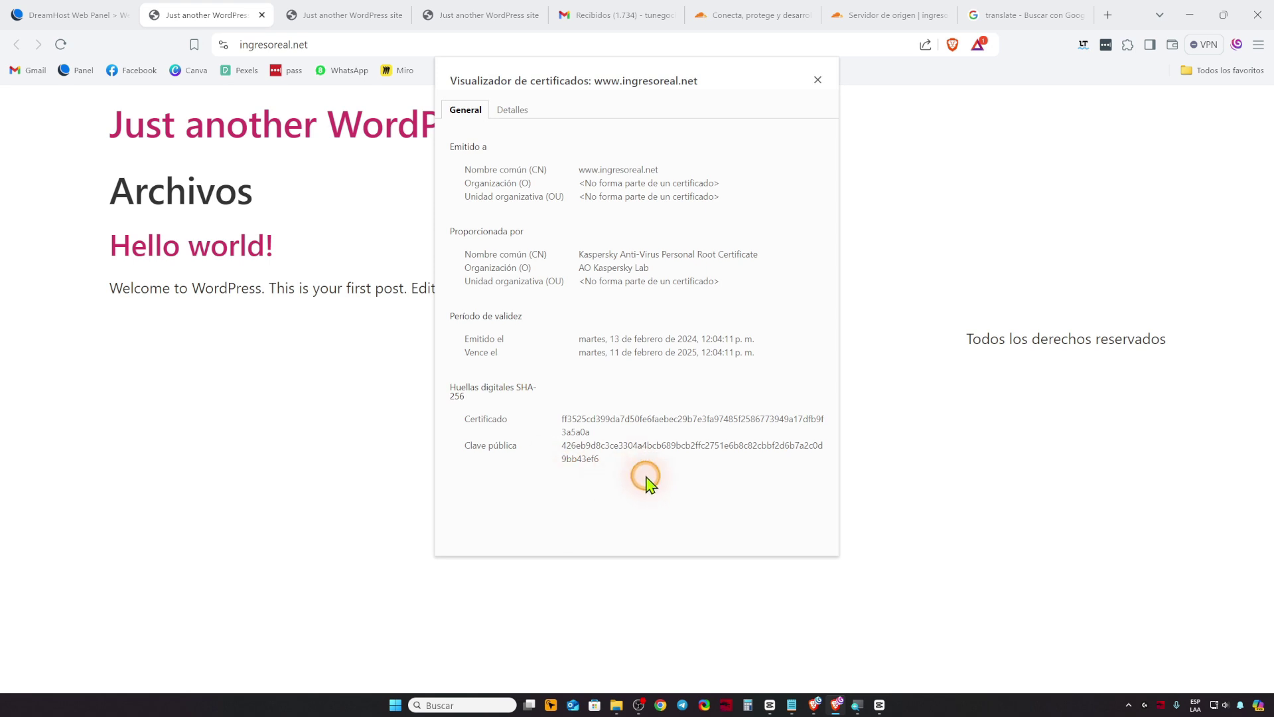
click(819, 81)
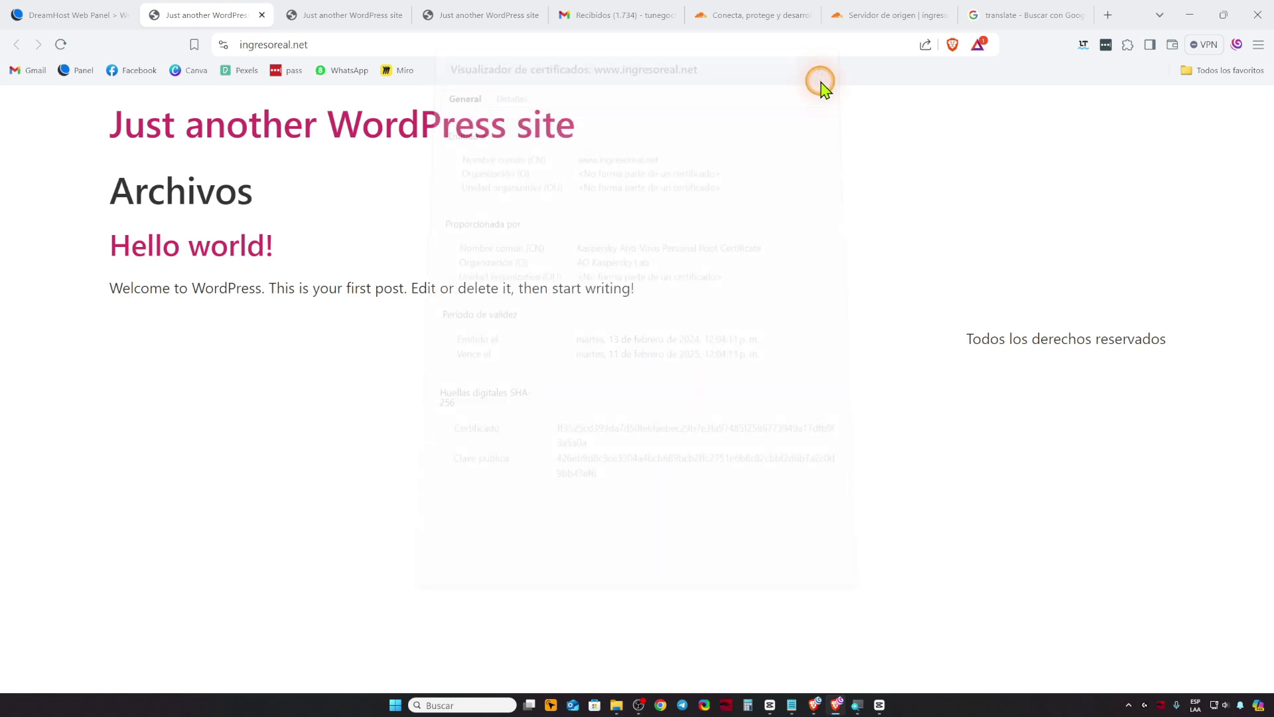
click(80, 15)
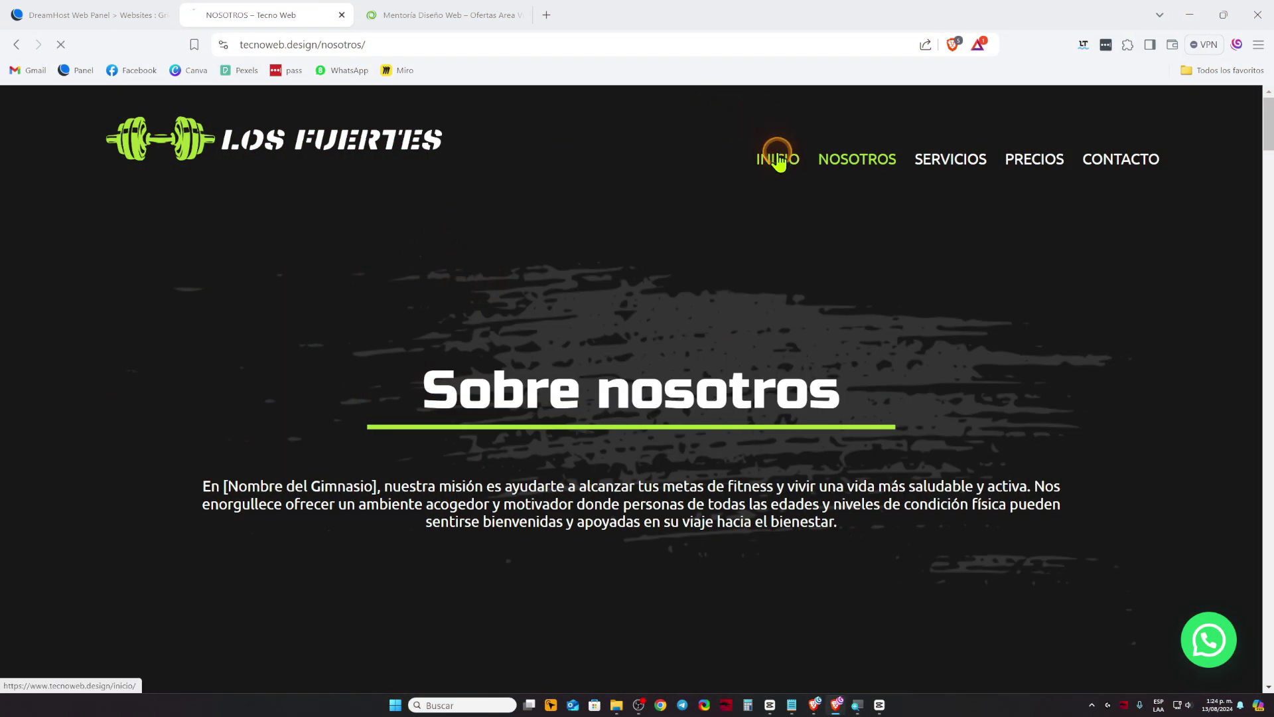
Open the Inicio page of the Los Fuertes website at tecnoweb.design
click(777, 158)
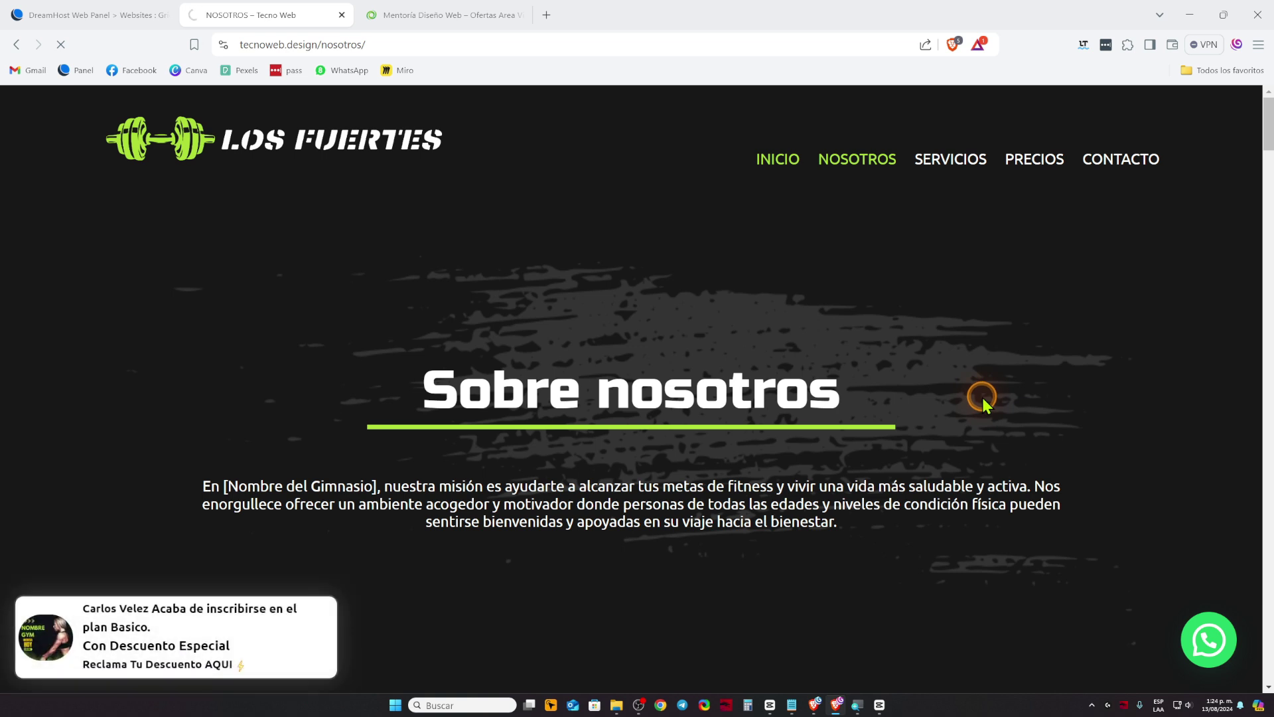